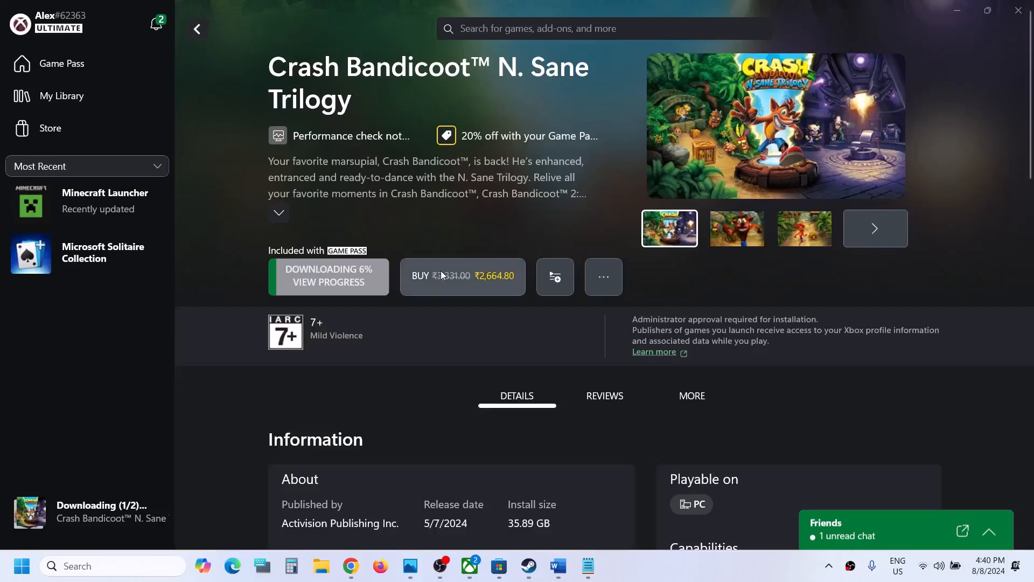
Open Xbox Support from the profile options and launch the Gaming Services Repair Tool
scroll(441, 270, "up", 1)
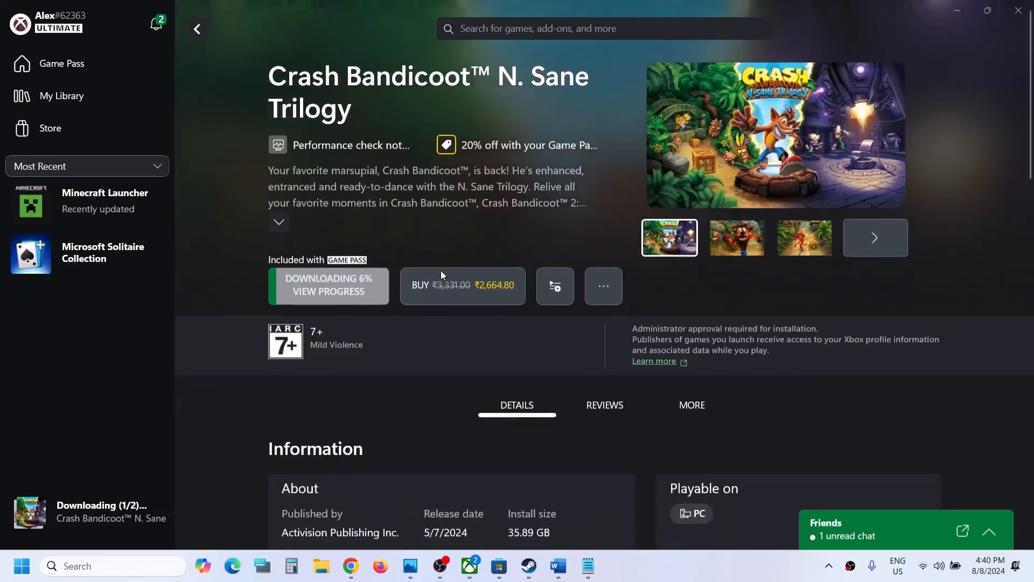
left_click(91, 25)
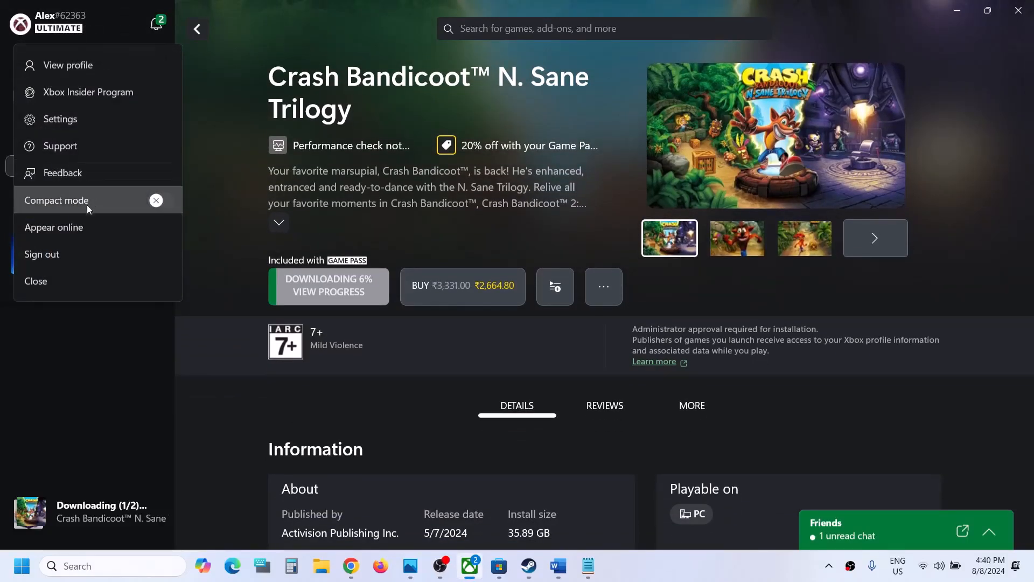
left_click(59, 148)
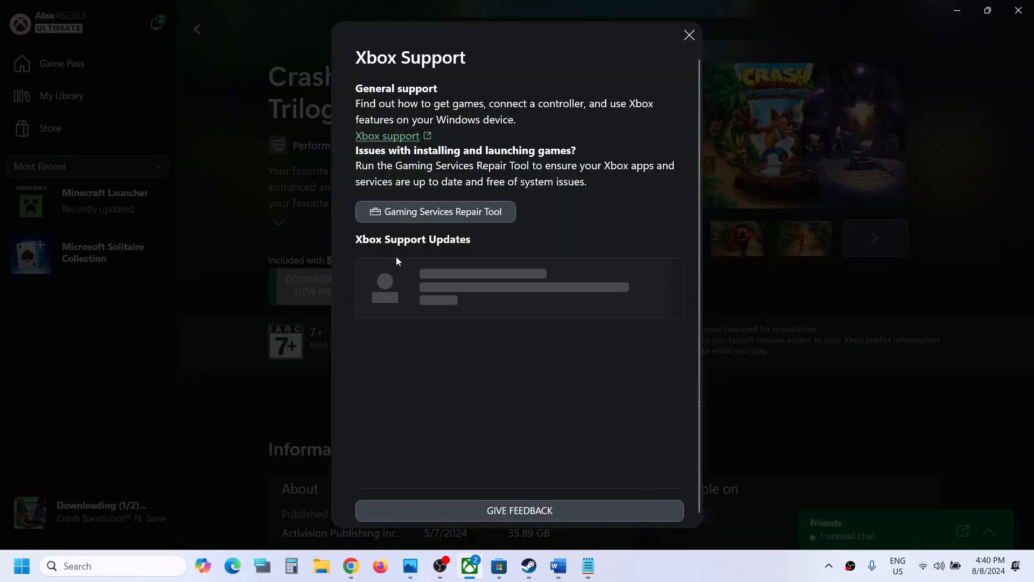
left_click(454, 213)
left_click(648, 371)
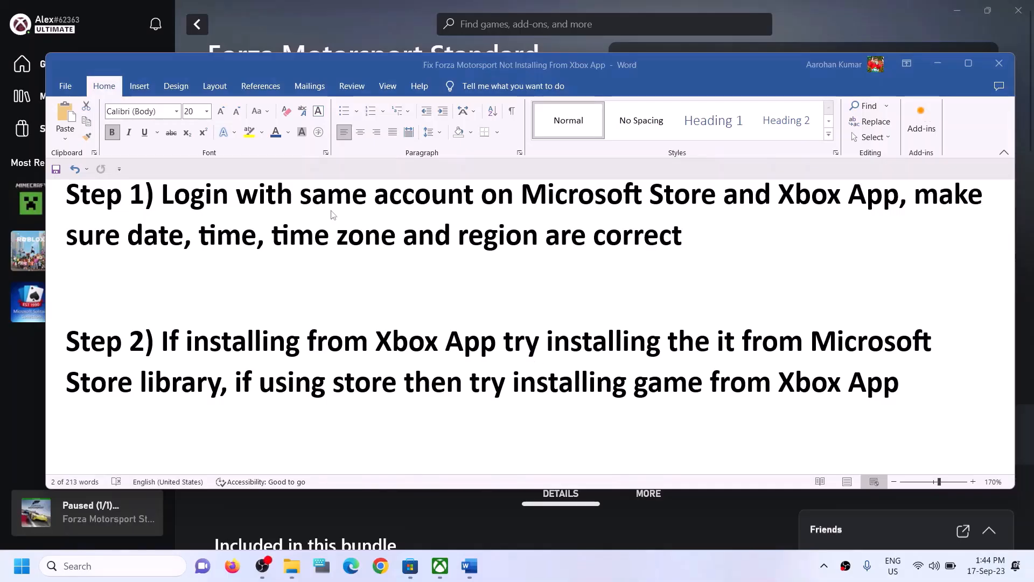
Highlight the same-account login instruction under Step 1 in the Word notes, and sign out of Microsoft Store
left_click_drag(163, 195, 868, 195)
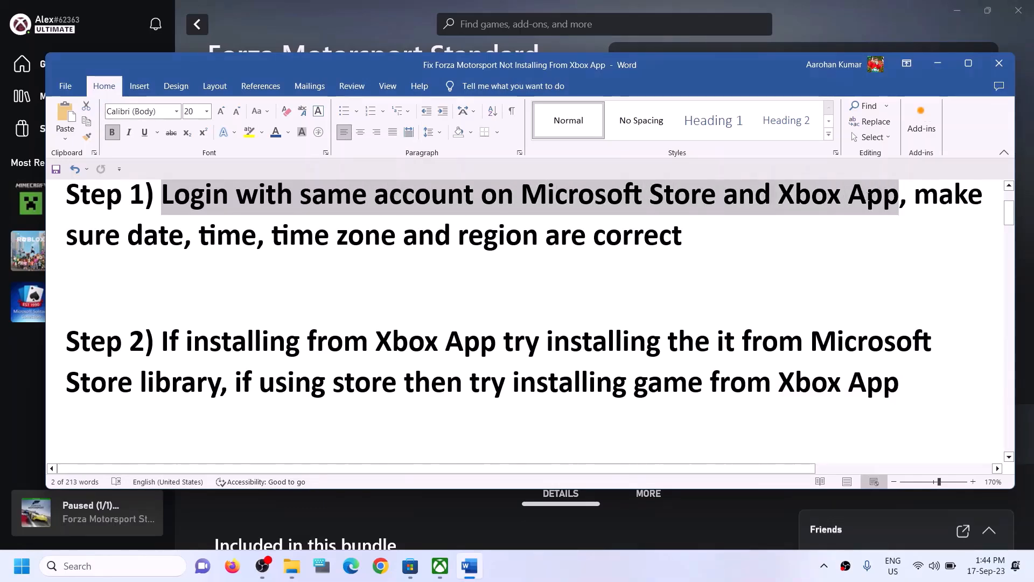
left_click(417, 572)
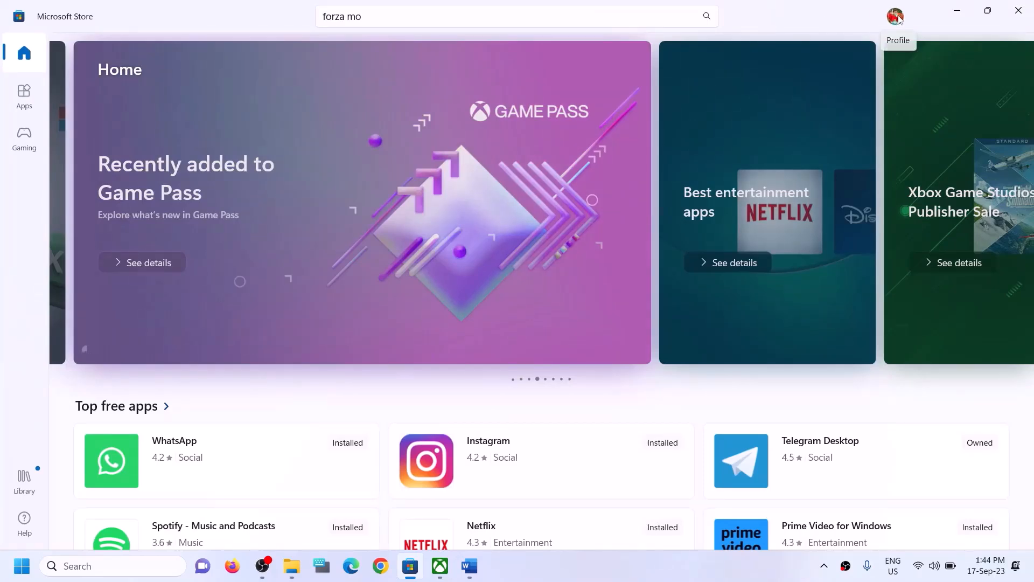
left_click(897, 19)
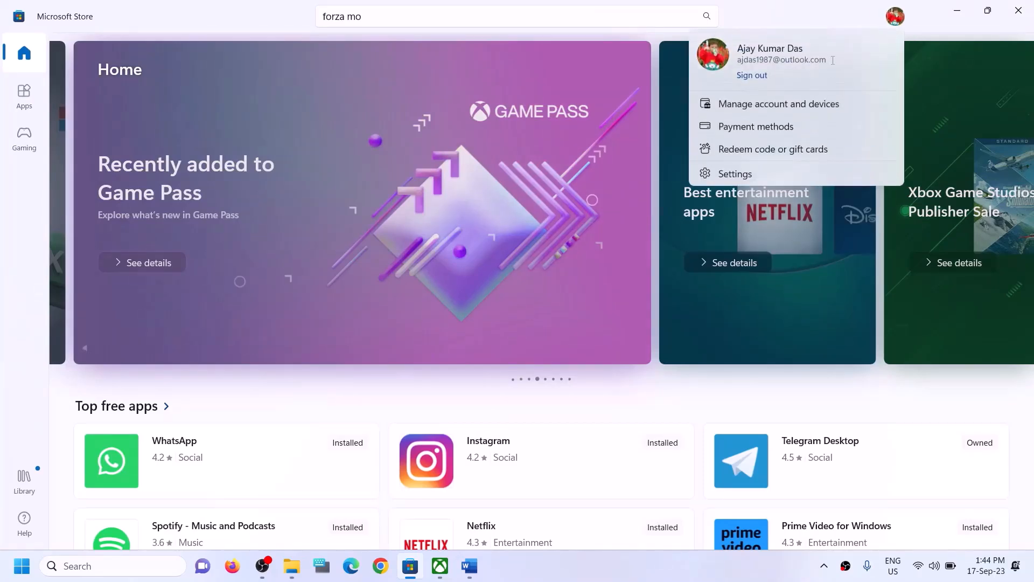
left_click(760, 76)
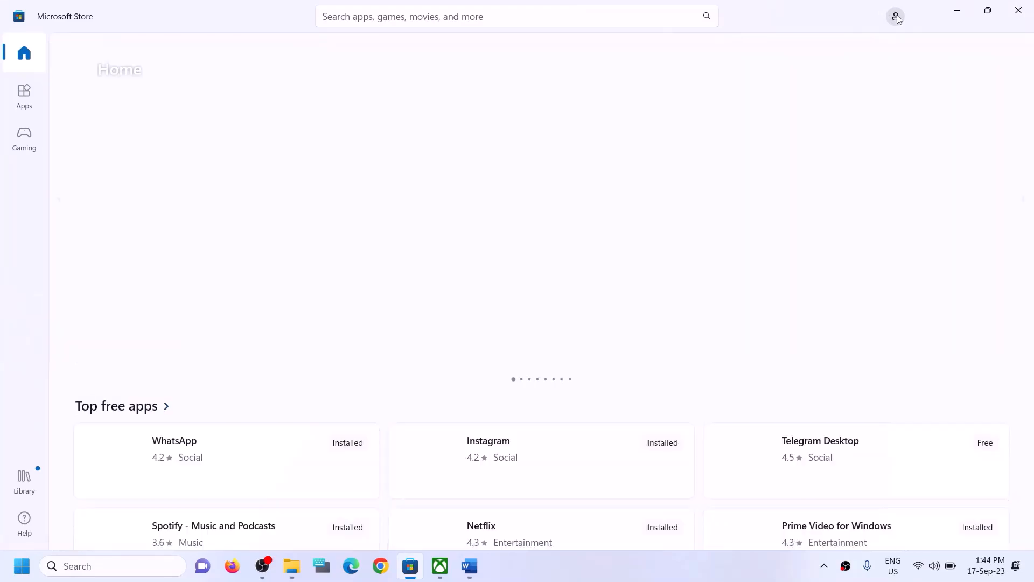
Sign back in to Microsoft Store with the saved Outlook account, entering the Windows Security PIN
left_click(895, 17)
left_click(759, 40)
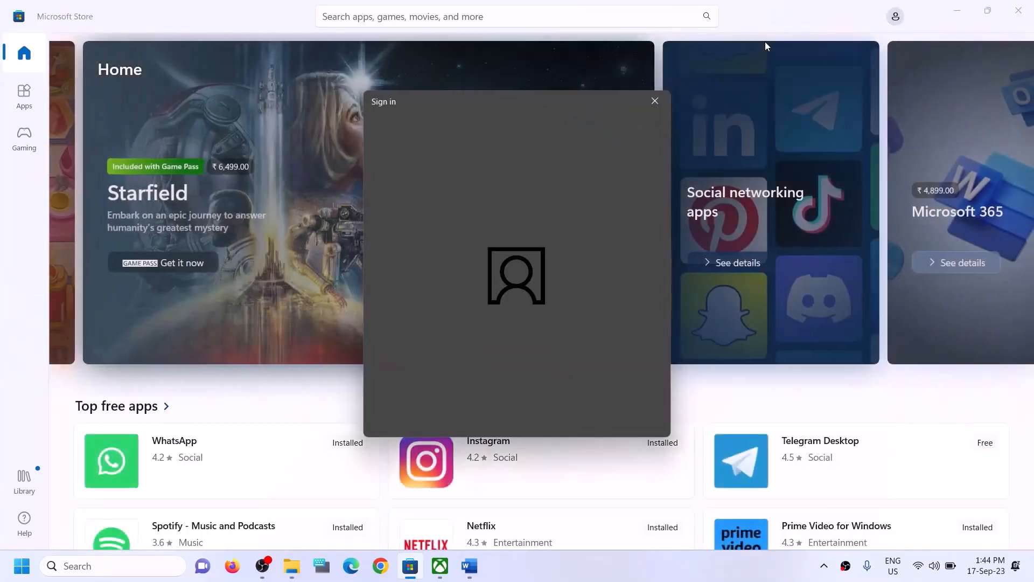
left_click(457, 249)
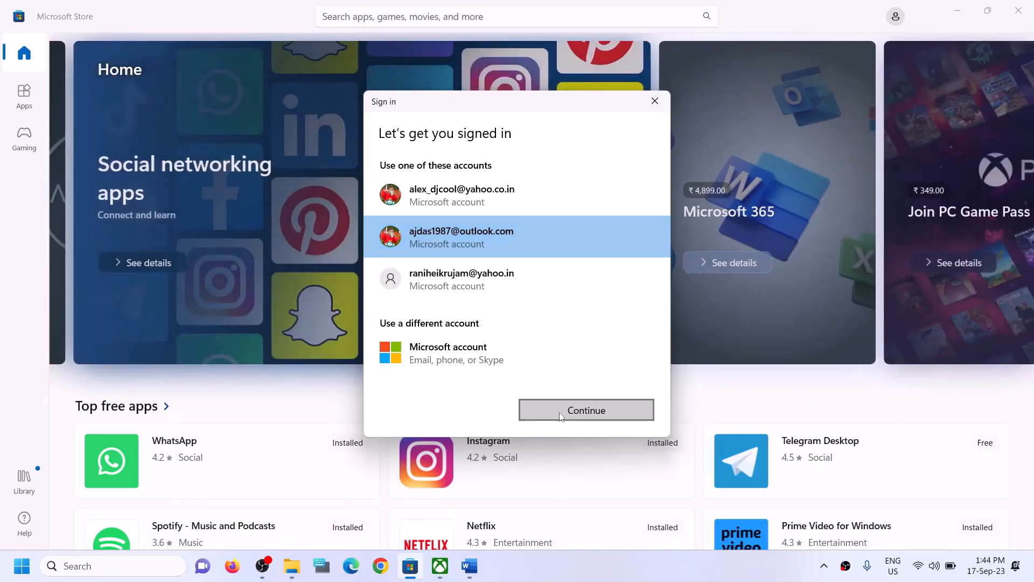
left_click(560, 414)
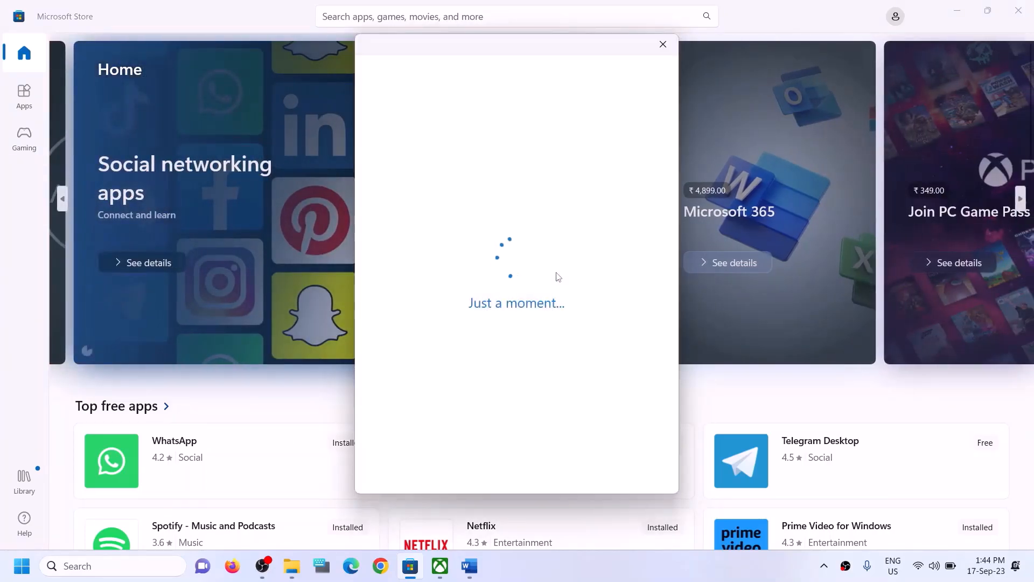
type("••")
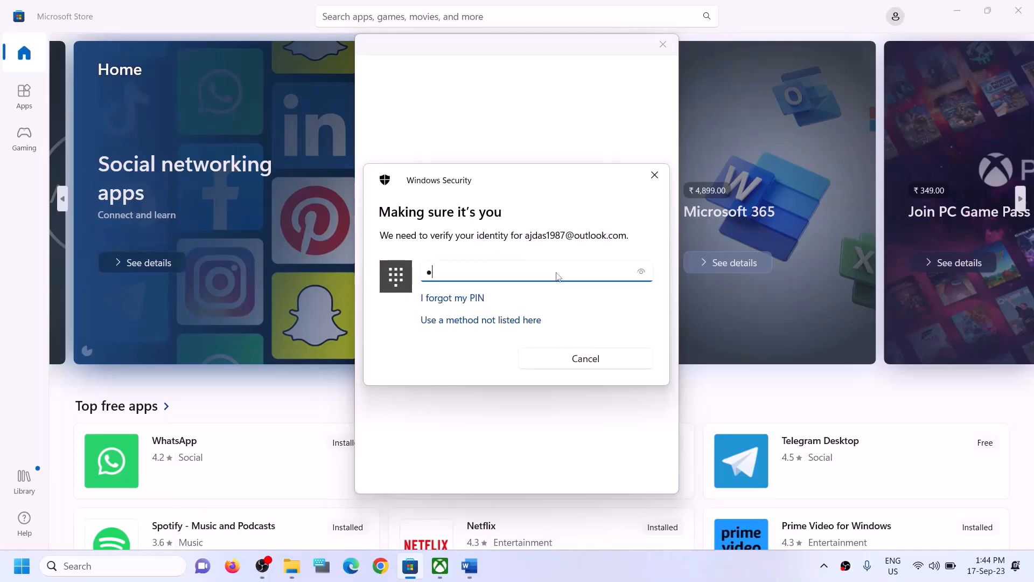
type("••")
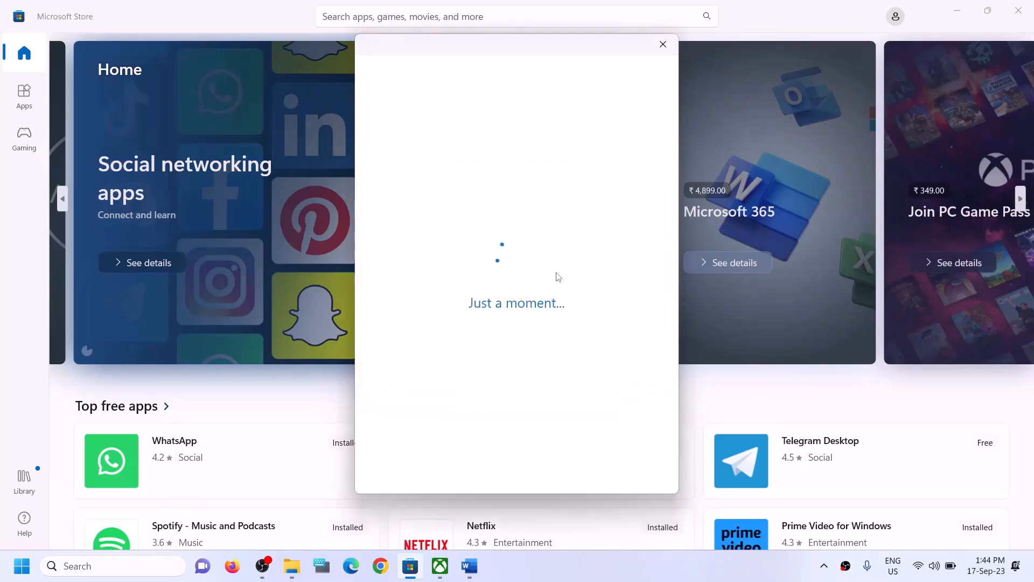
Switch to the Xbox app and sign out of the profile
left_click(441, 569)
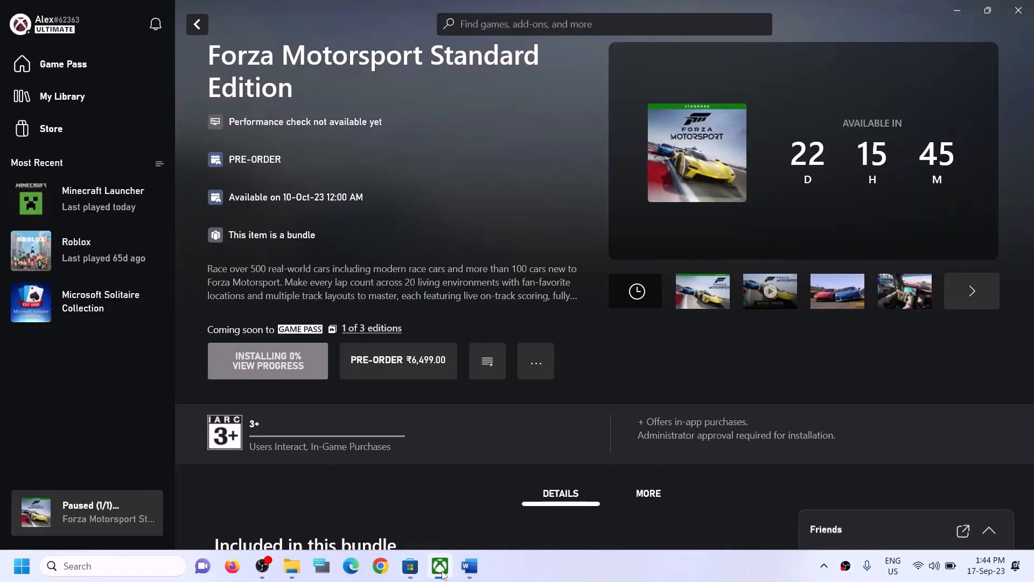
left_click(62, 32)
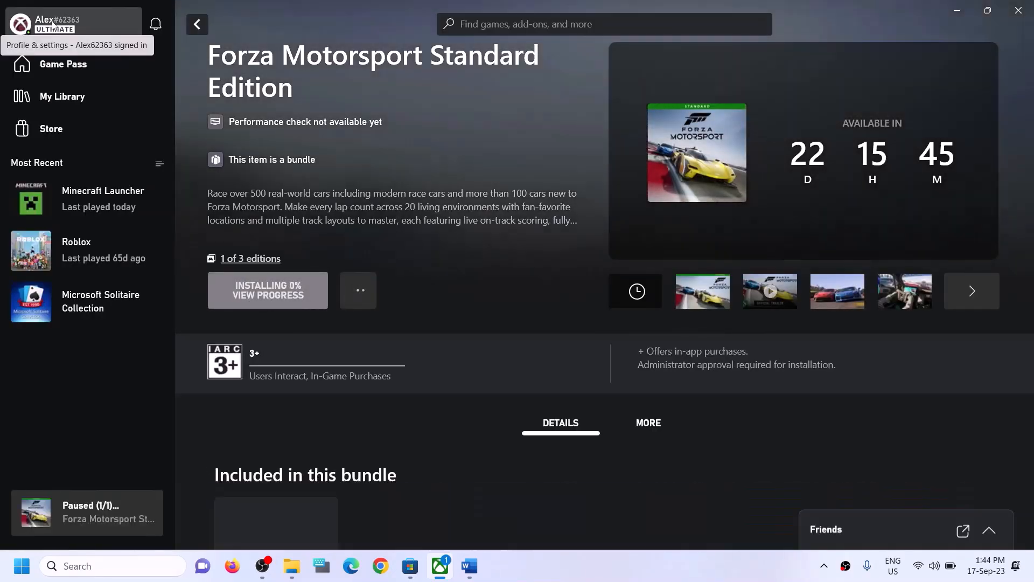
left_click(52, 24)
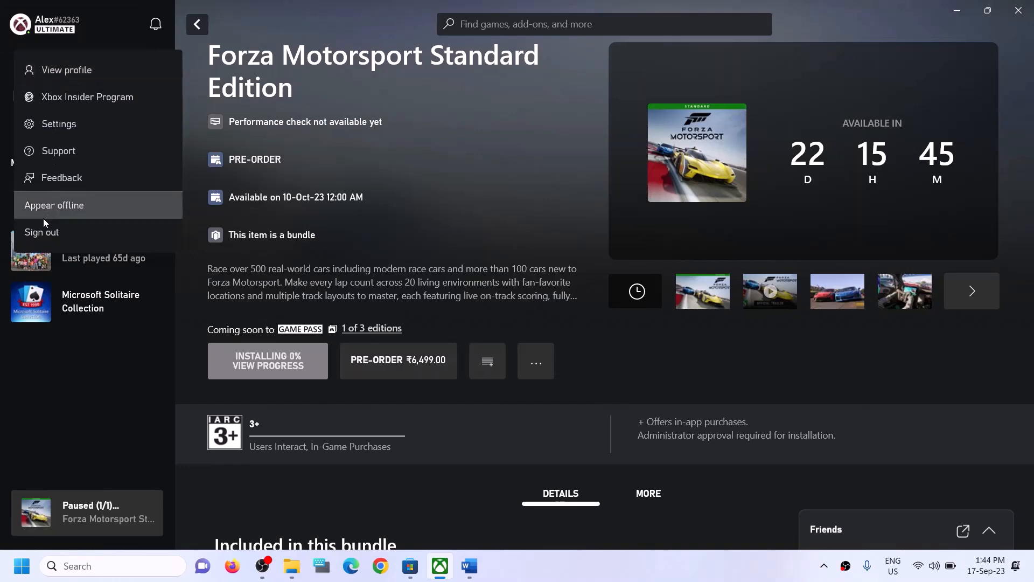
left_click(40, 236)
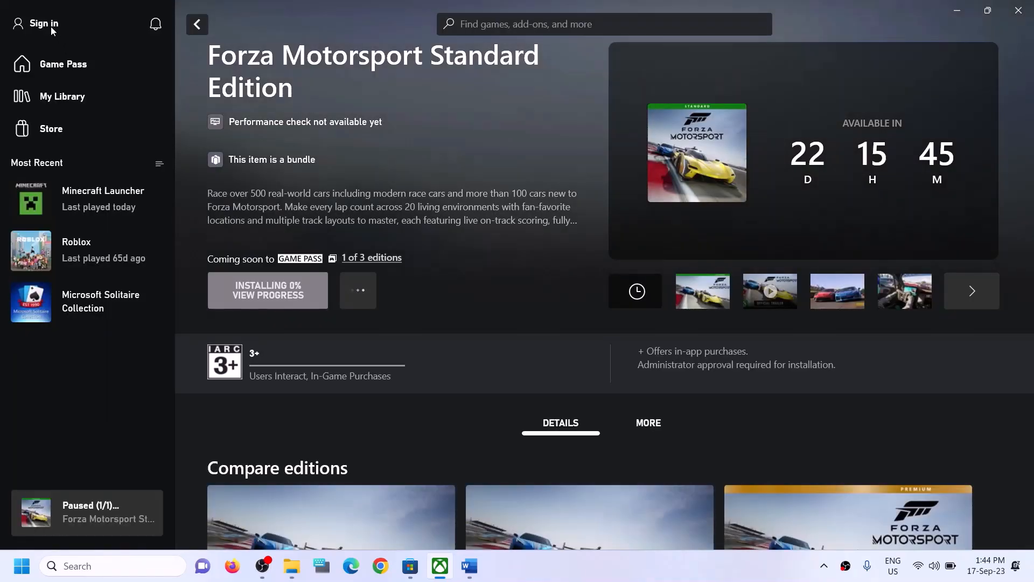
Sign in to the Xbox app, switching to the same Outlook account used for Microsoft Store
left_click(51, 27)
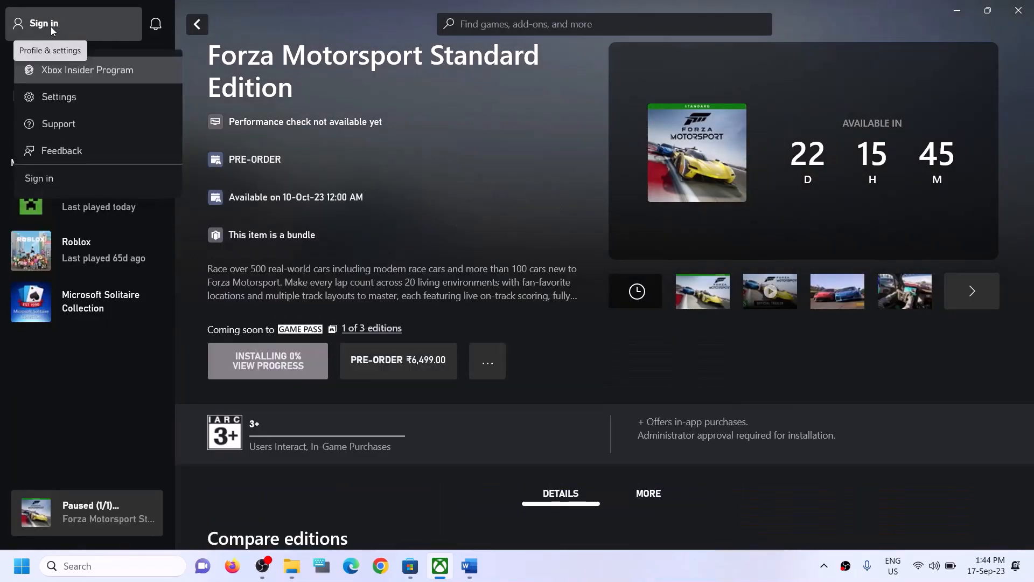
left_click(38, 180)
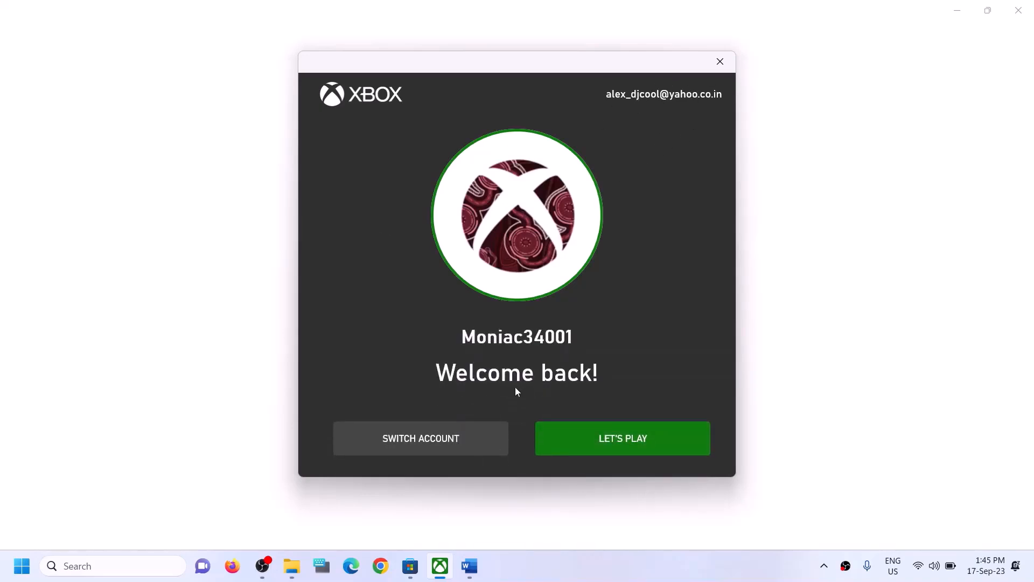
left_click(414, 437)
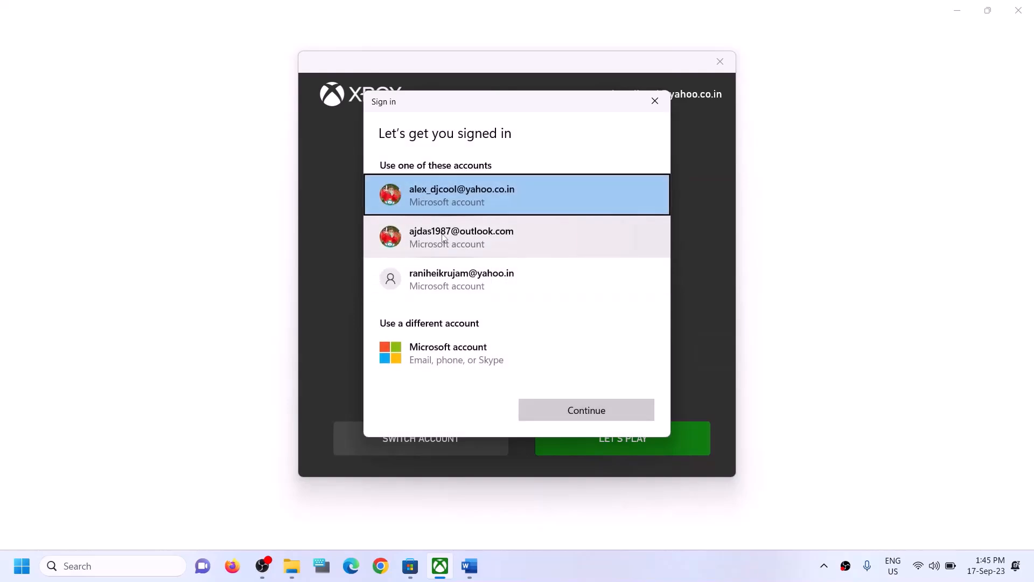
left_click(442, 237)
left_click(595, 418)
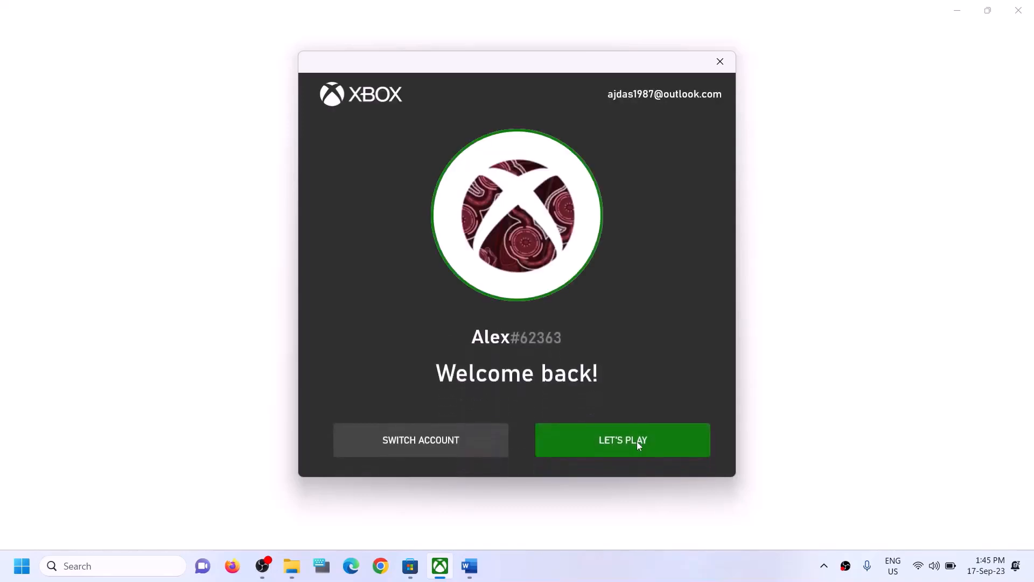
left_click(583, 440)
Highlight the Step 2 advice on installing from the Store library in the Word notes, and open the Microsoft Store library
left_click(469, 567)
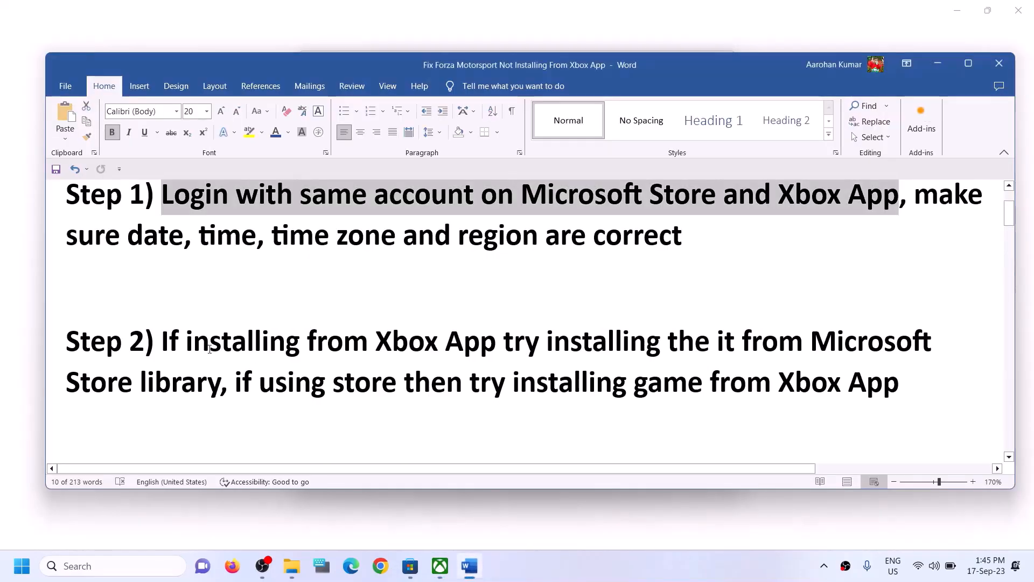
left_click_drag(165, 343, 221, 384)
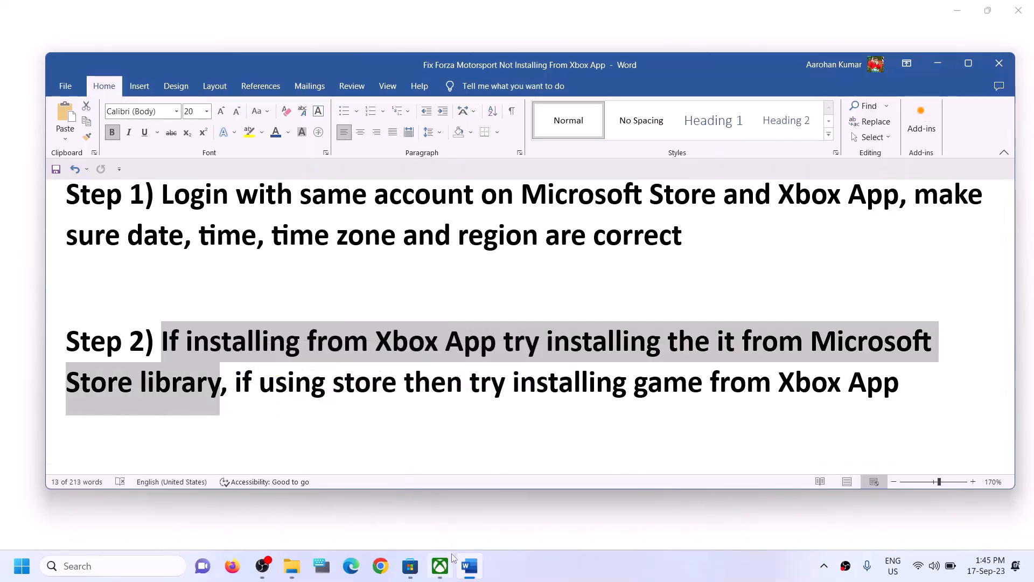
left_click(410, 571)
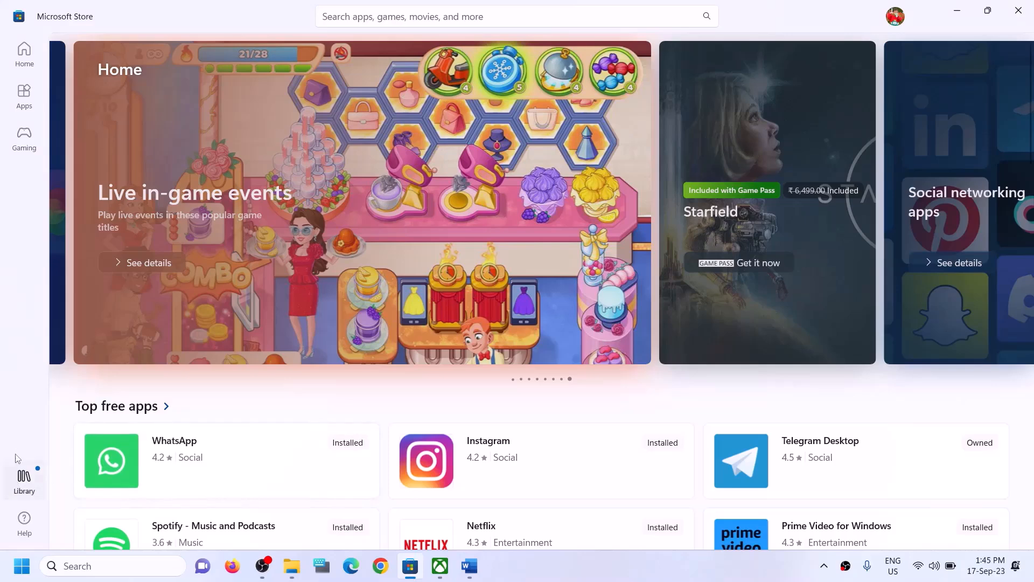
left_click(28, 485)
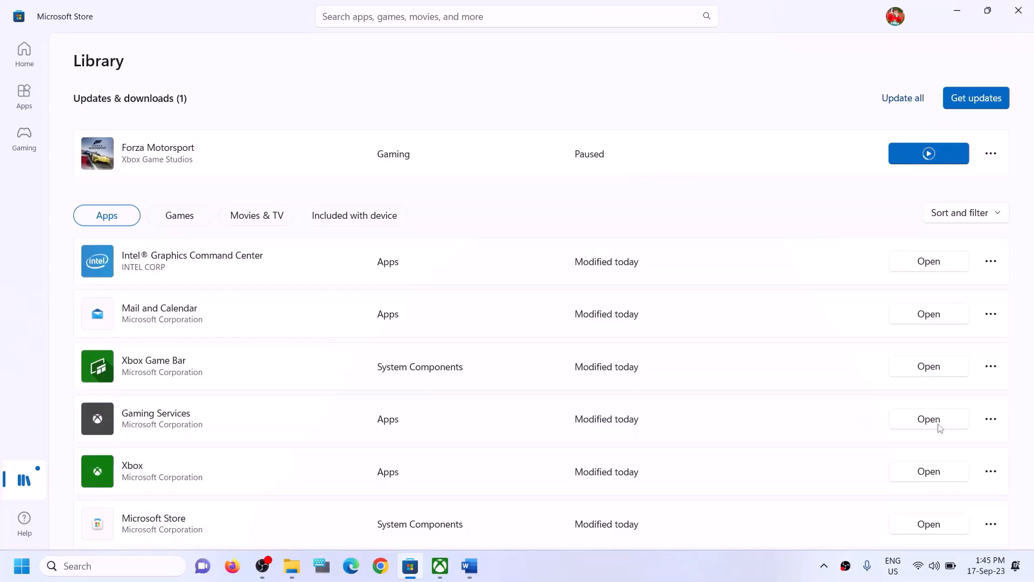
Check the game's page in the Xbox app and look through the Microsoft Store library for the game
left_click(440, 566)
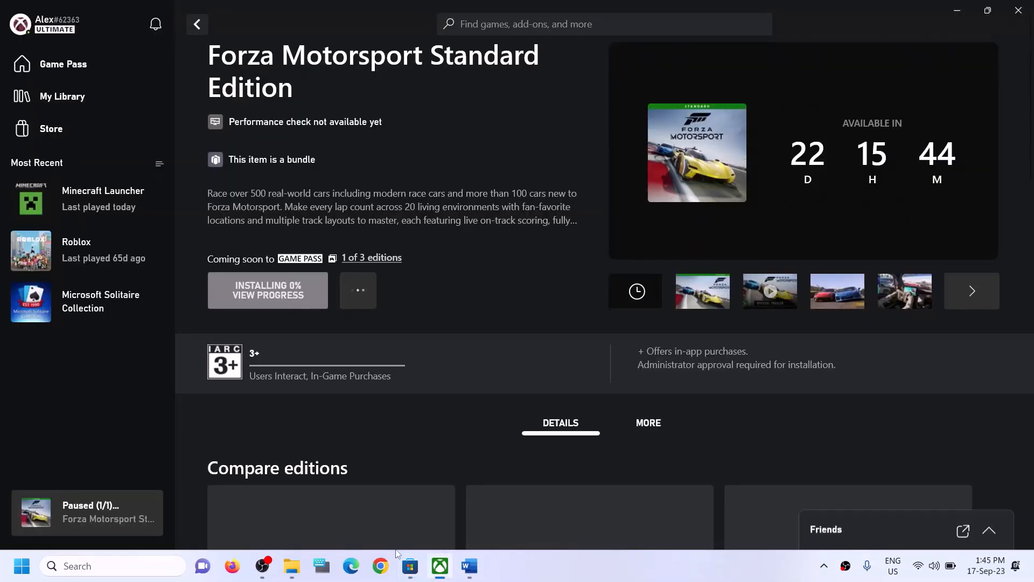
left_click(413, 568)
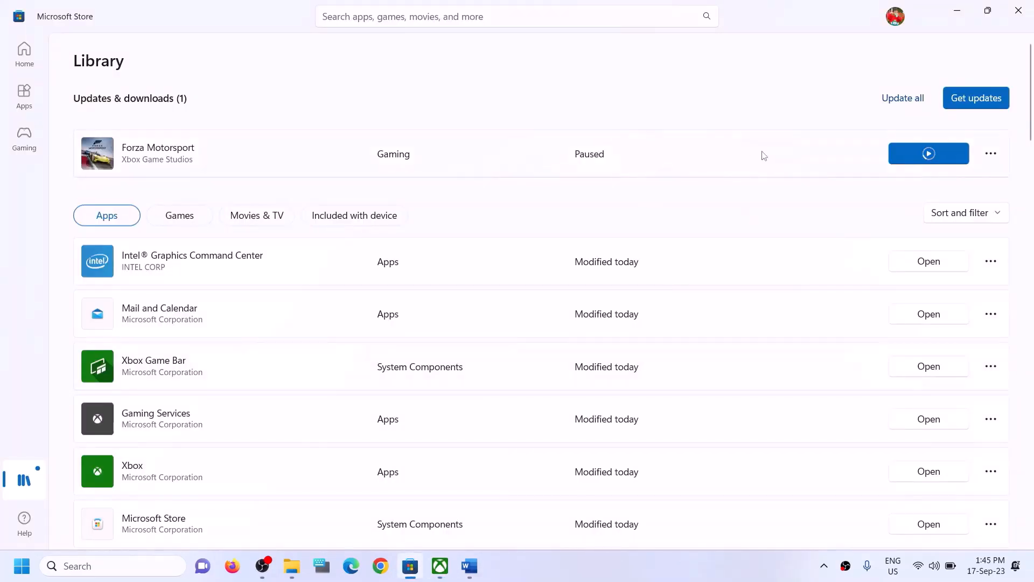
scroll(751, 344, "down", 1)
scroll(750, 344, "down", 10)
scroll(743, 427, "up", 12)
In the Word notes, highlight the Step 2 advice to install the game from the Xbox App if using the Store
left_click(470, 565)
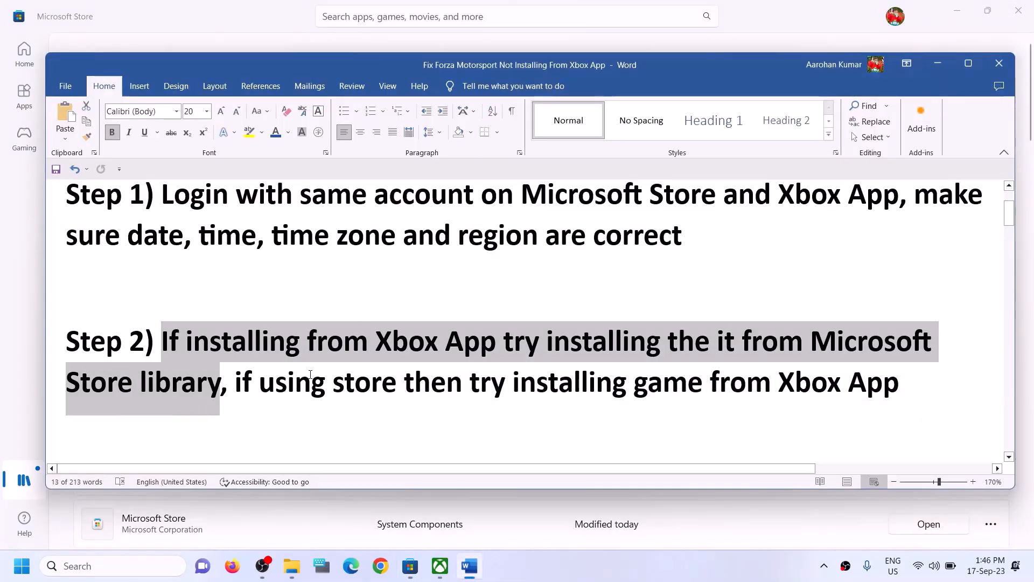
left_click(258, 383)
left_click_drag(236, 401, 710, 389)
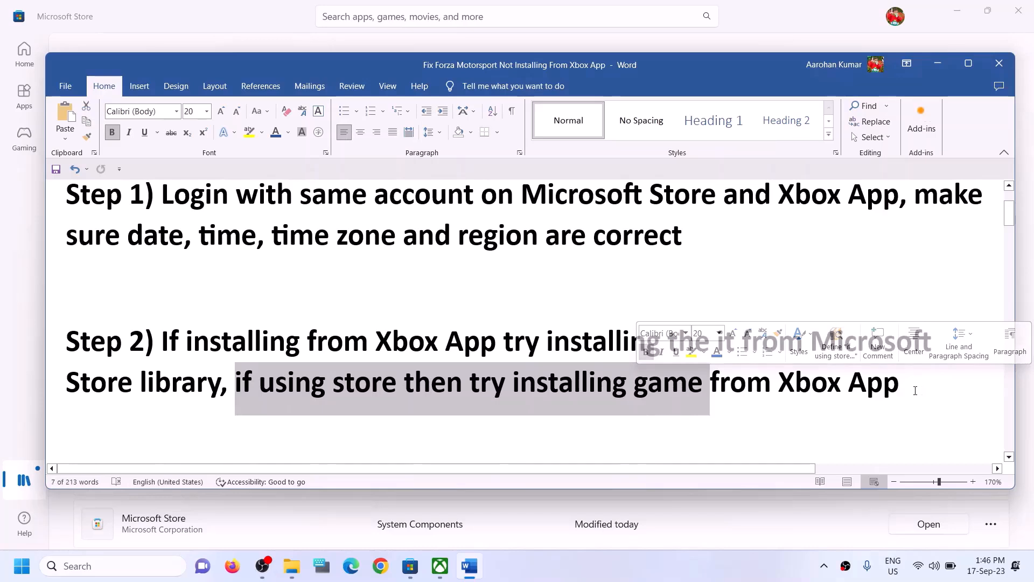
left_click(397, 383)
left_click_drag(237, 384, 404, 384)
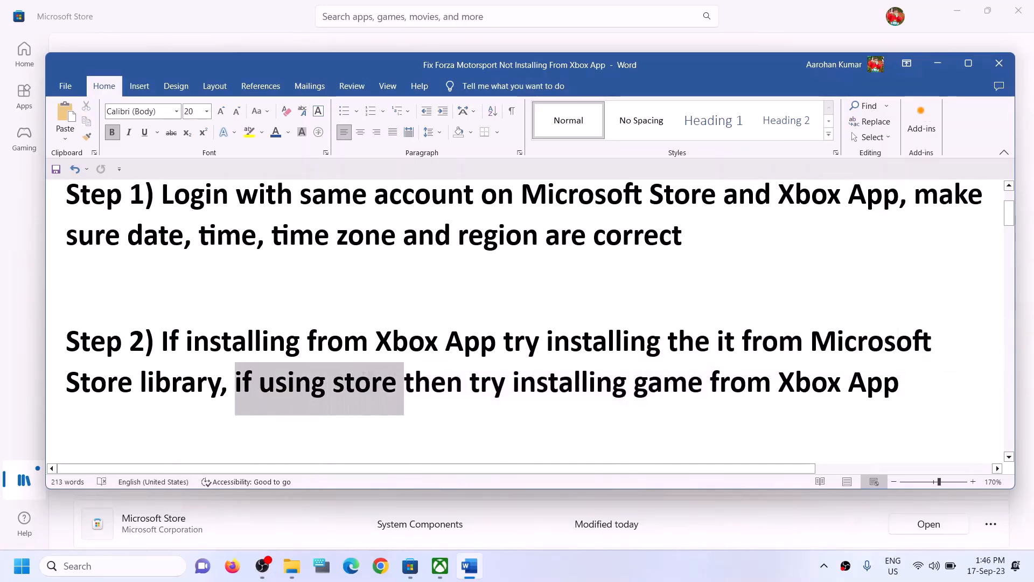
left_click_drag(513, 383, 898, 383)
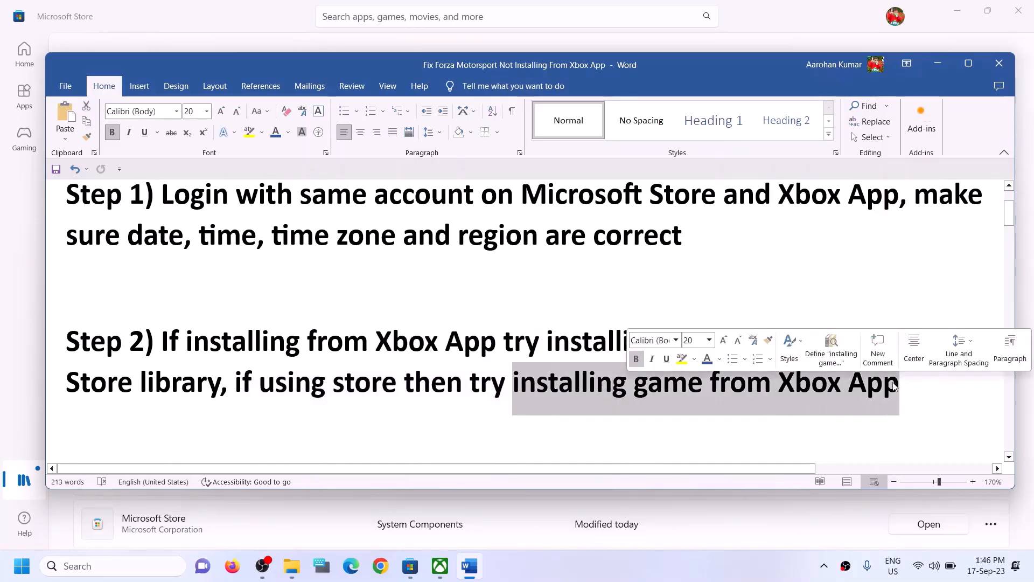
left_click(374, 386)
Switch to the Xbox app and search for "forza"
left_click(267, 17)
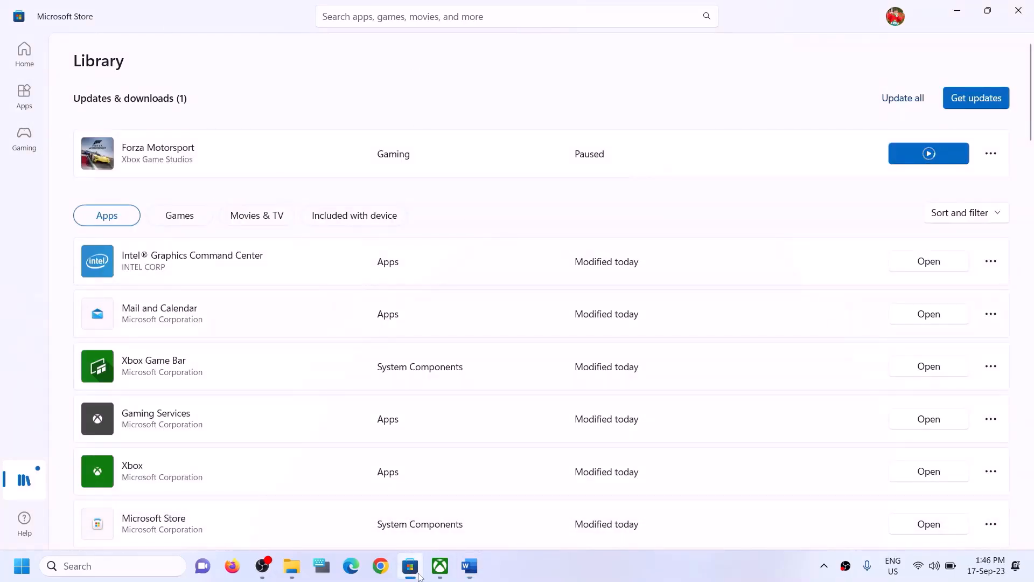
left_click(447, 571)
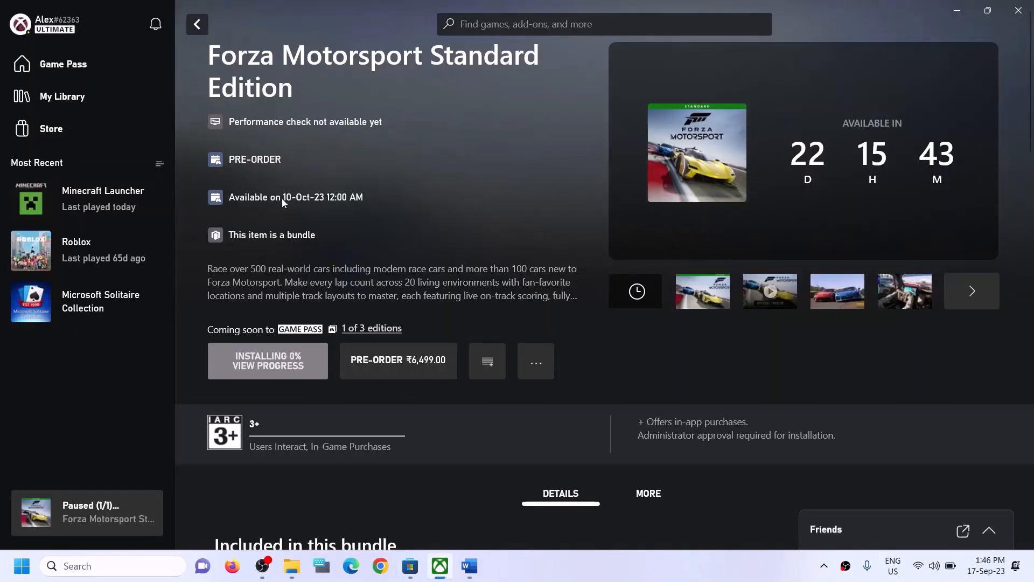
left_click(535, 23)
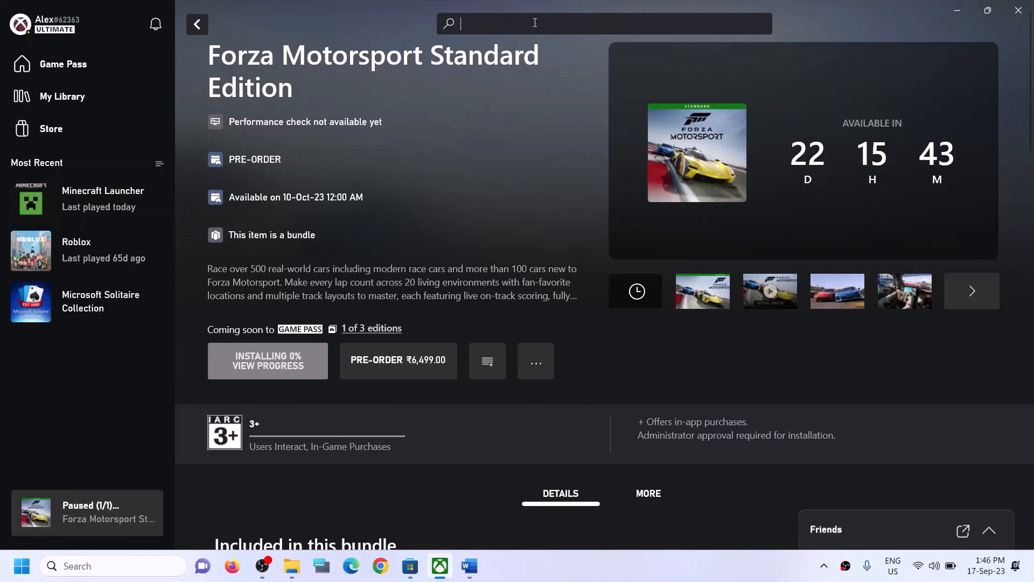
type("forza")
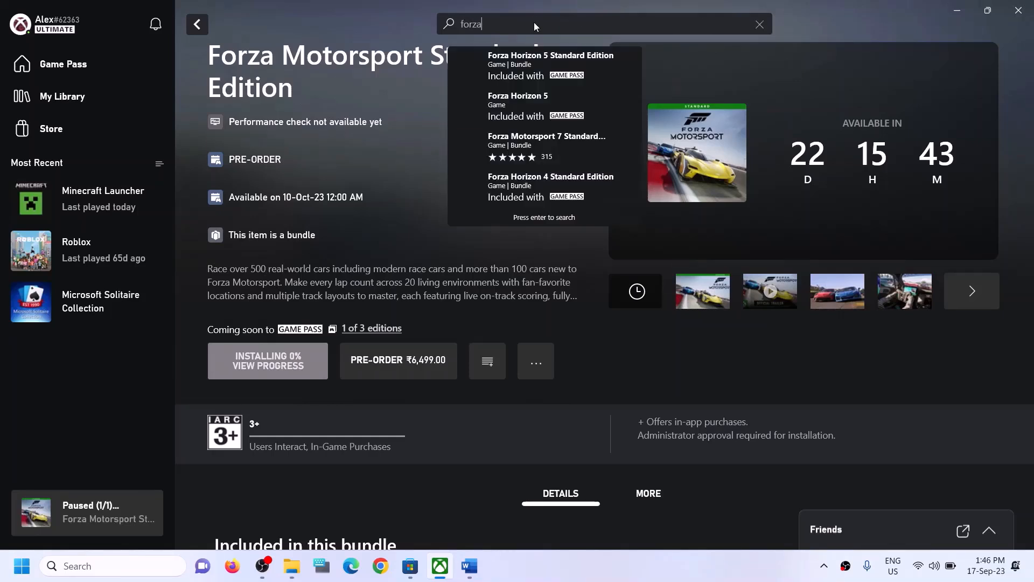
Close the game suggestions and search Windows for "xbox"
left_click(425, 232)
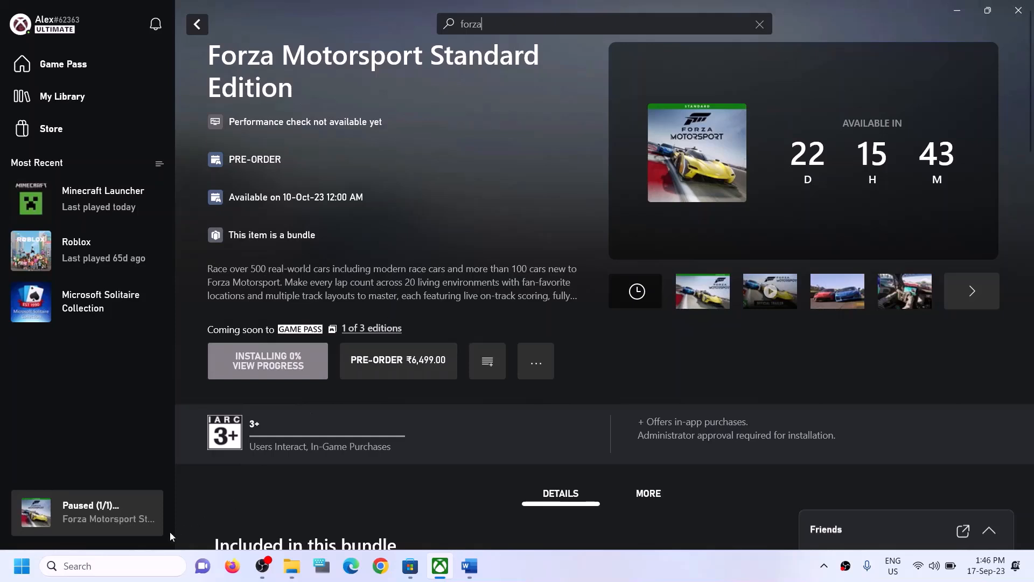
left_click(115, 568)
type("xbo")
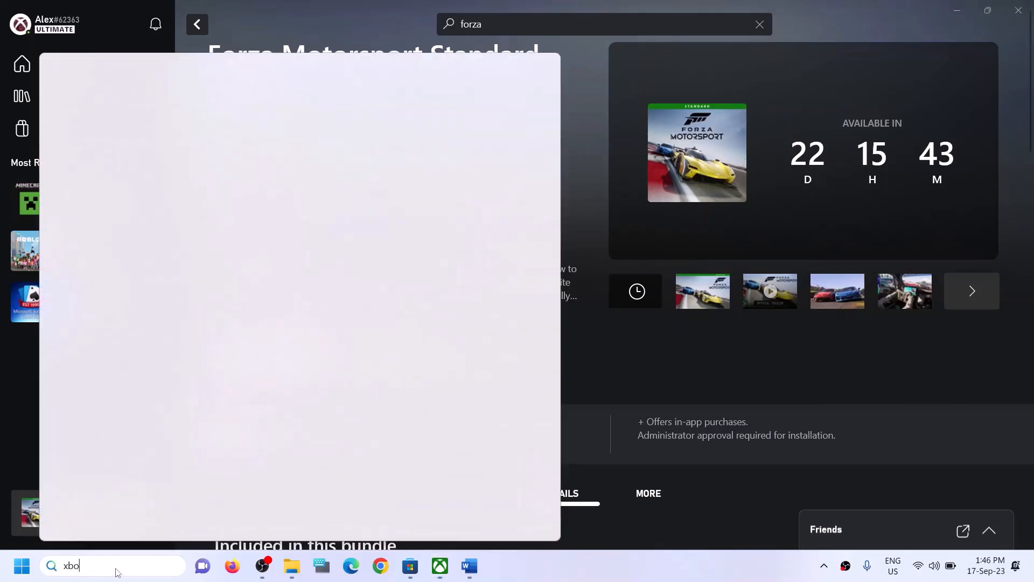
type("x")
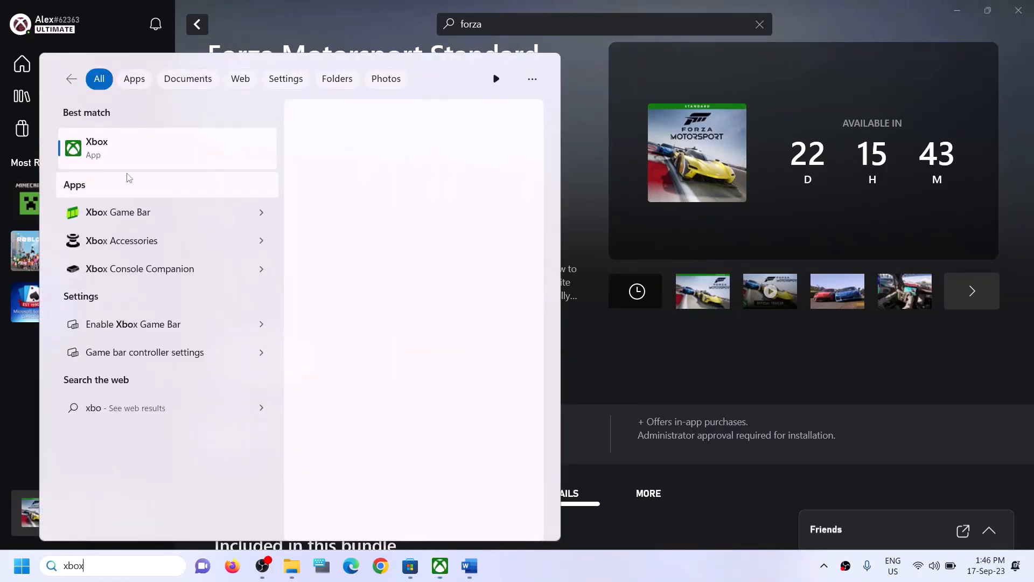
left_click(579, 137)
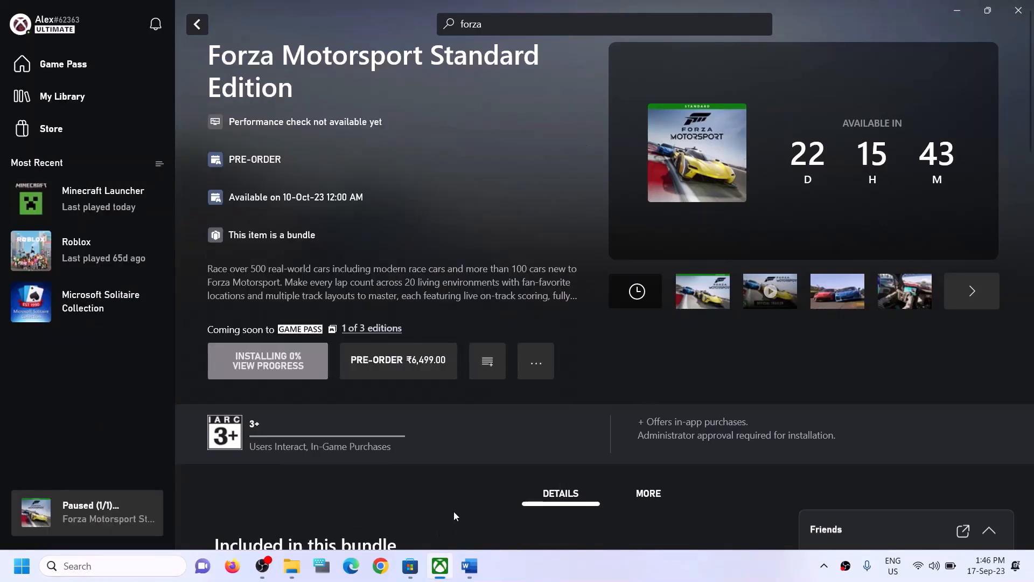
In the Word notes, copy the Step 3 PowerShell command that re-registers AppX packages for all users
left_click(470, 566)
scroll(384, 355, "down", 2)
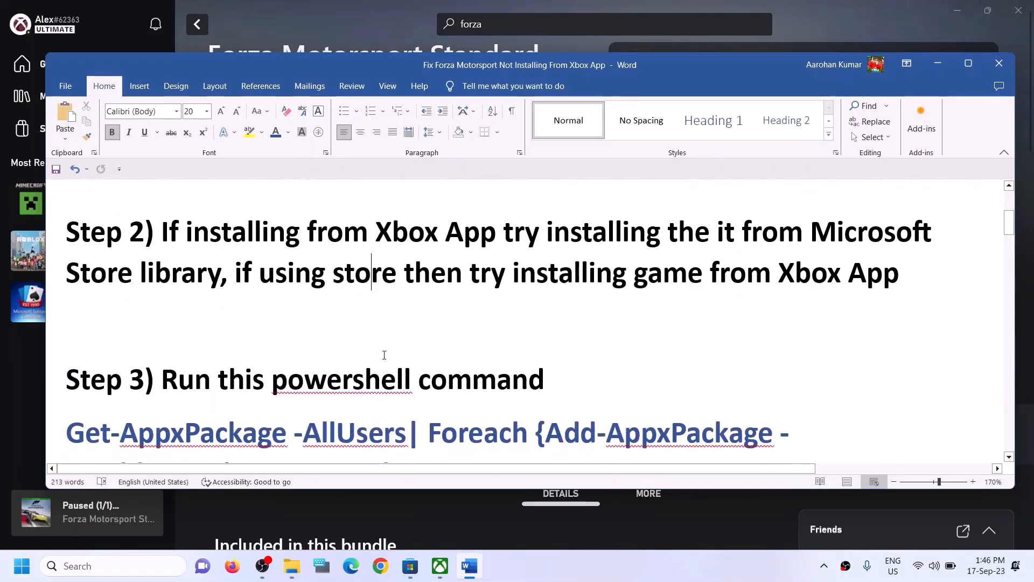
scroll(384, 355, "down", 2)
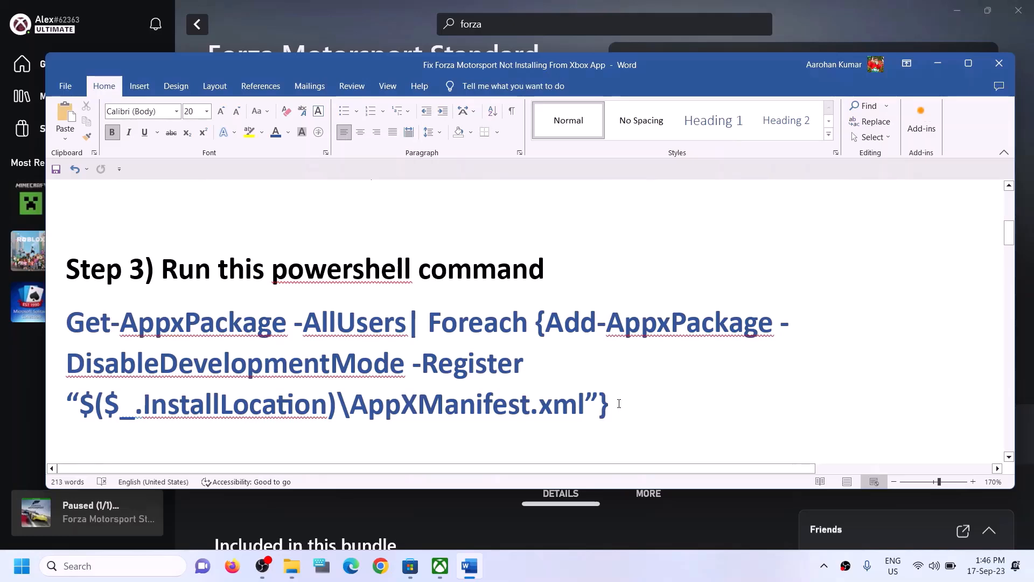
left_click_drag(619, 403, 107, 345)
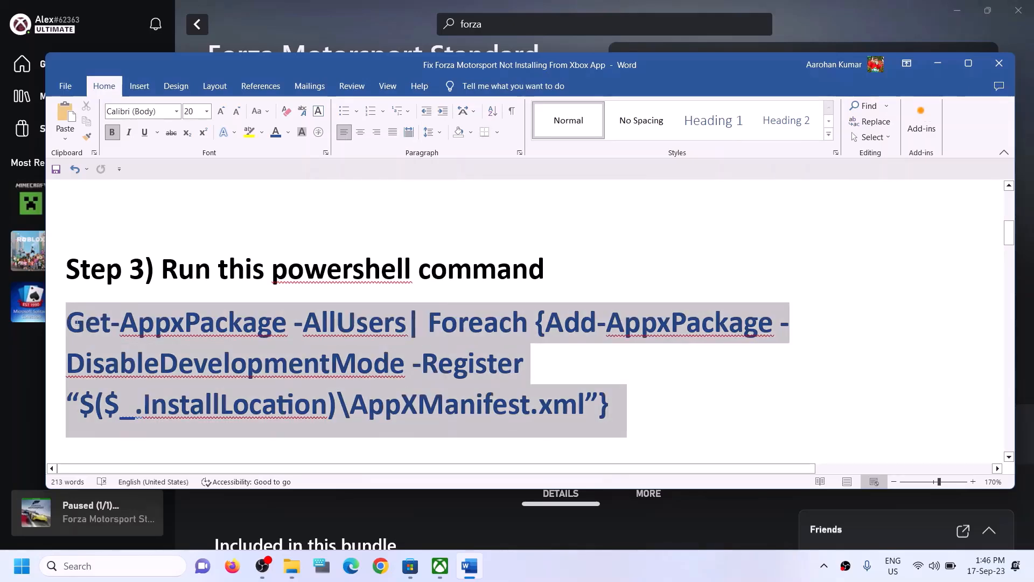
right_click(107, 346)
left_click(137, 176)
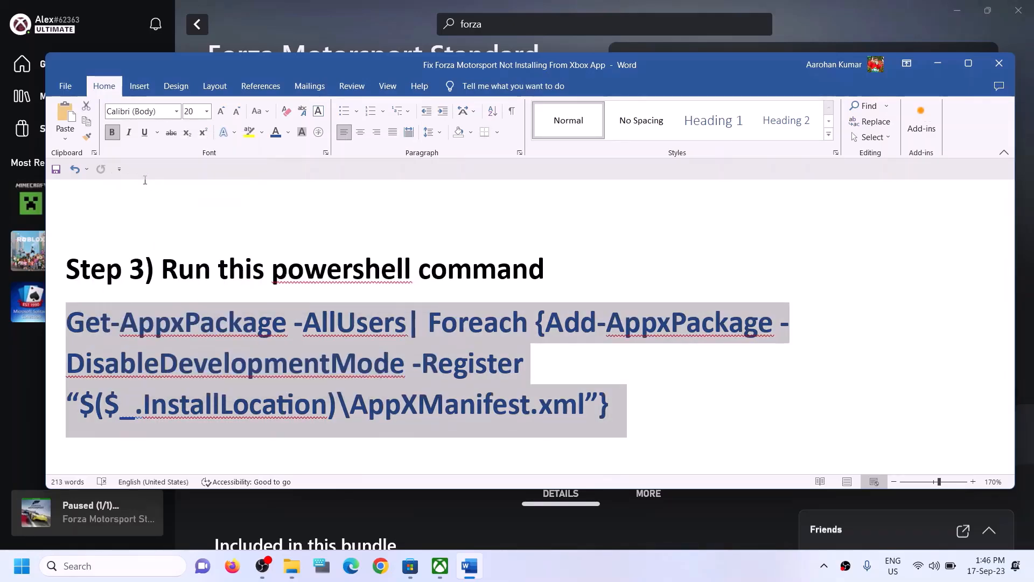
Open Windows PowerShell as administrator and run the copied Get-AppxPackage command
left_click(105, 569)
type("powe")
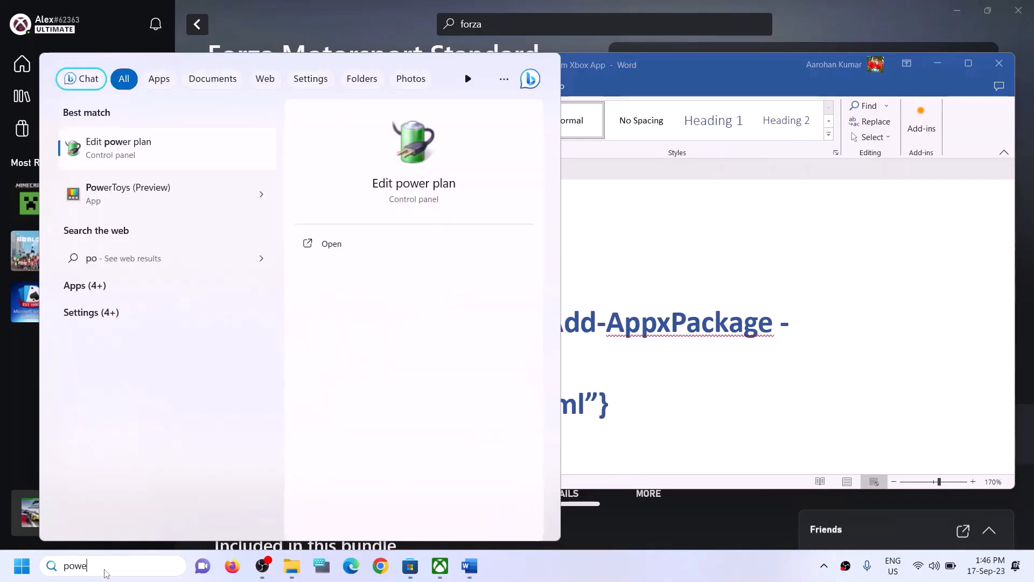
type("rshell")
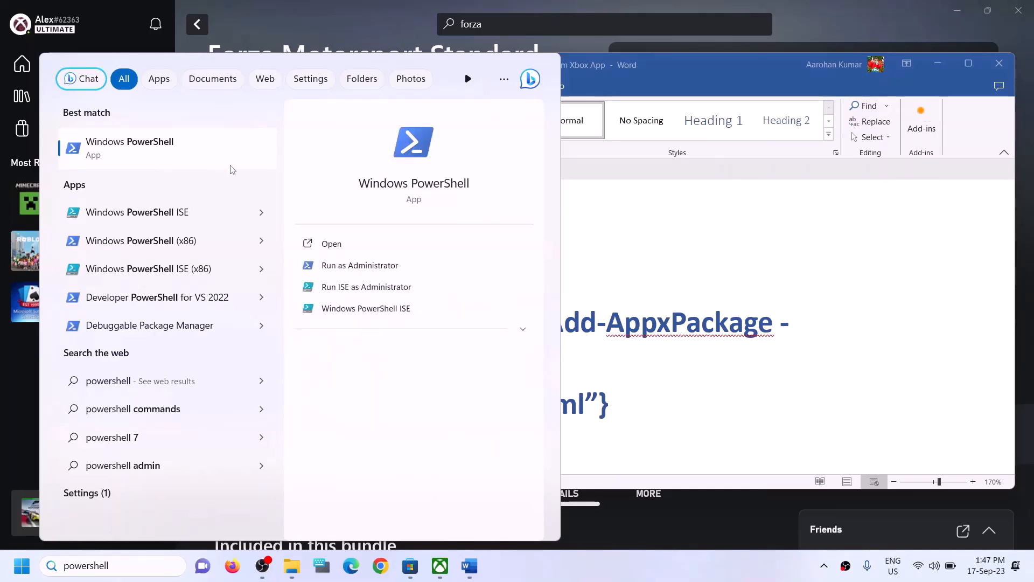
right_click(216, 164)
left_click(213, 170)
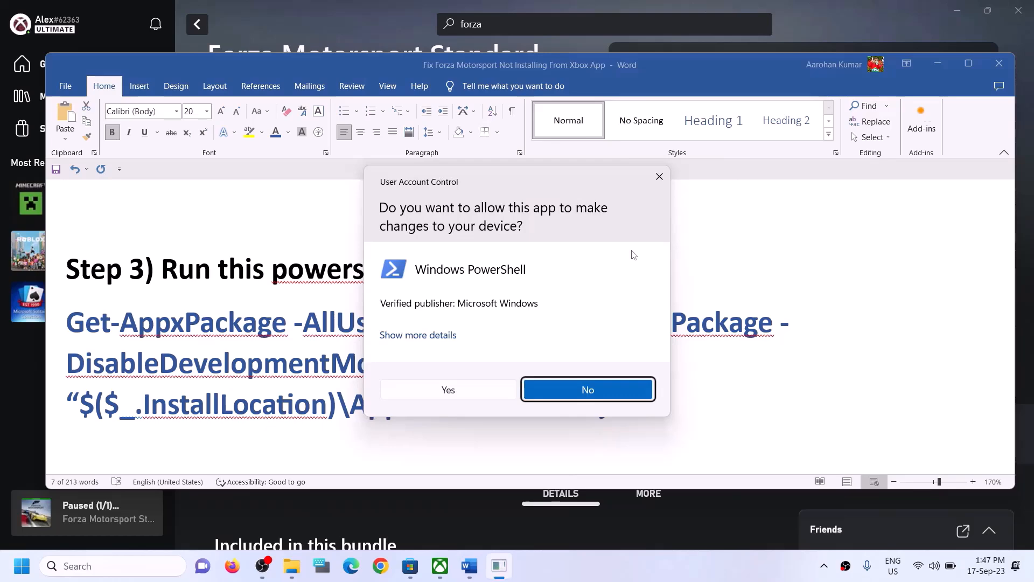
left_click(448, 390)
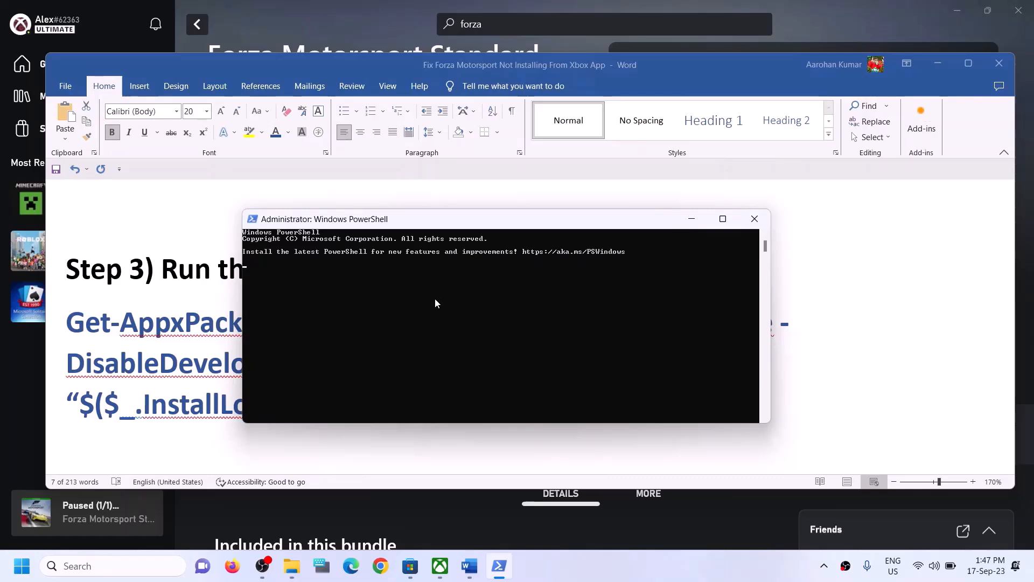
right_click(435, 300)
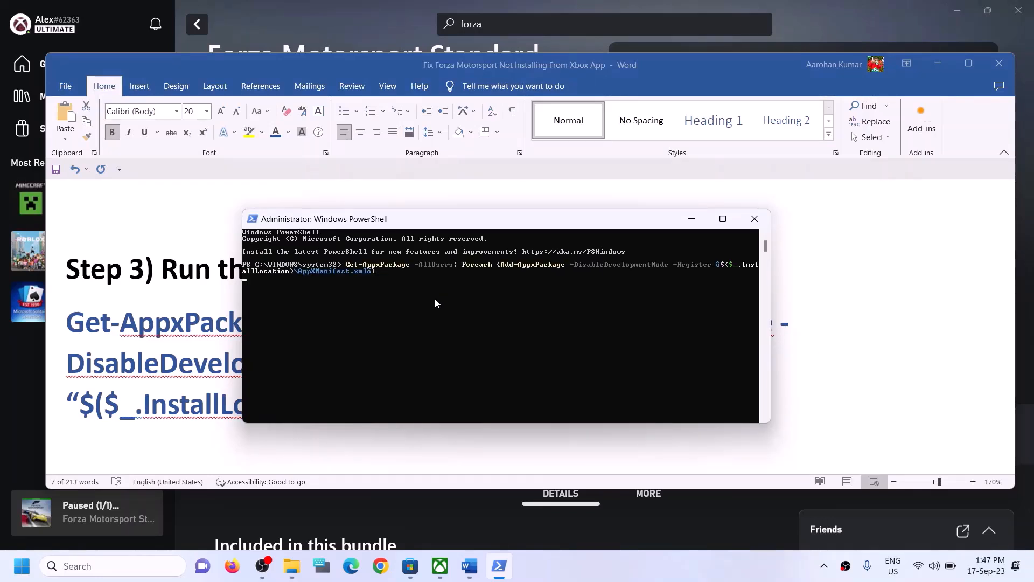
key("Return")
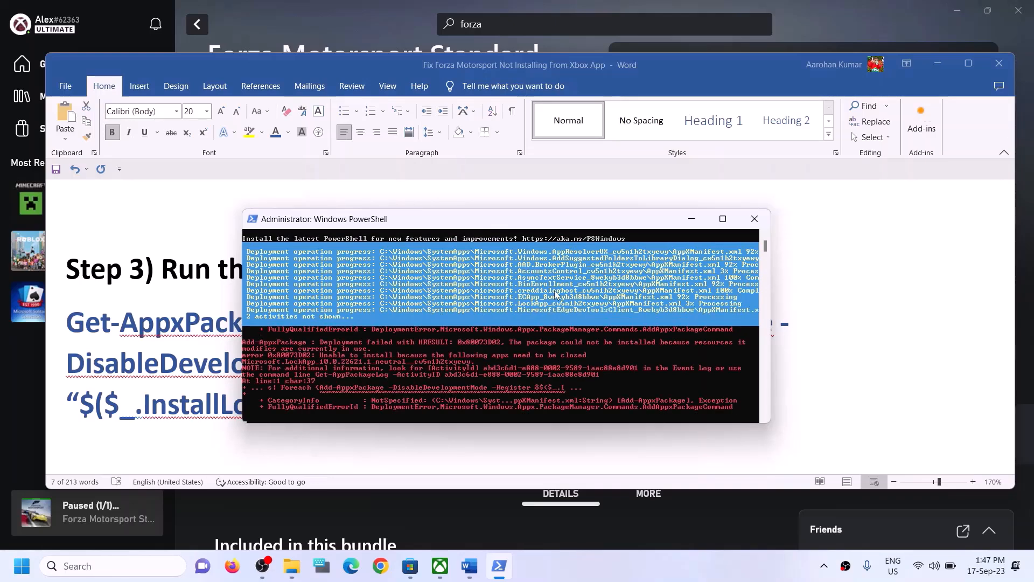
Return to the Word notes and highlight the Step 4 heading text "Delete Microsoft Store Local Cache Files"
left_click(840, 295)
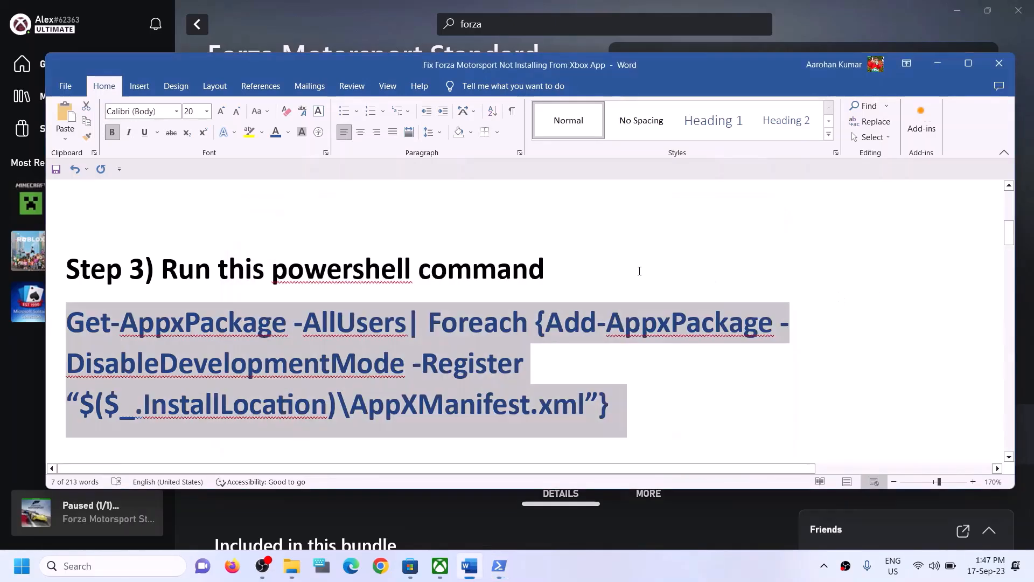
scroll(323, 331, "down", 1)
scroll(324, 331, "down", 4)
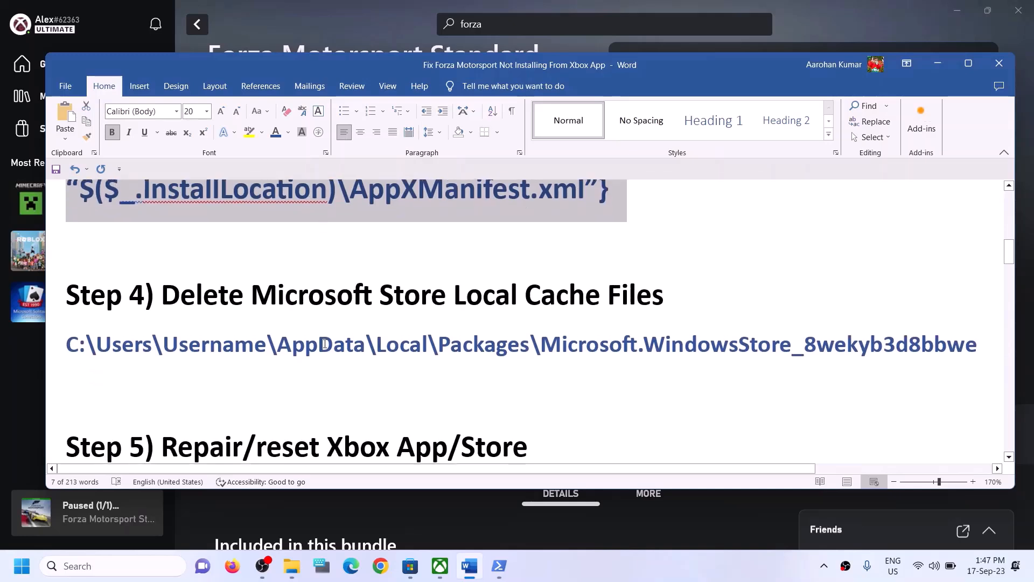
scroll(269, 333, "up", 1)
left_click_drag(234, 335, 664, 348)
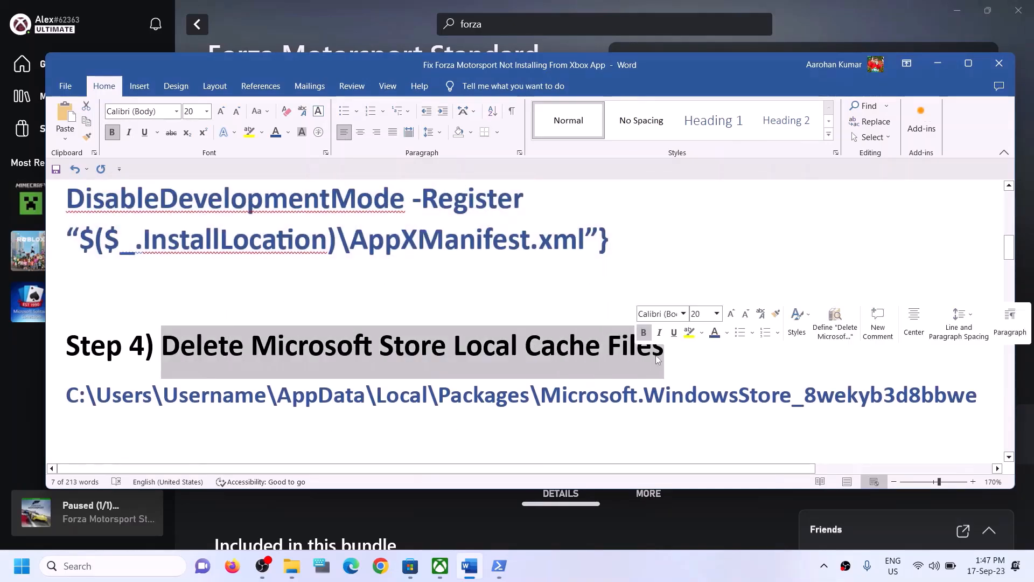
Switch to File Explorer and open the Test user folder under Users on Local Disk (C:)
left_click(305, 557)
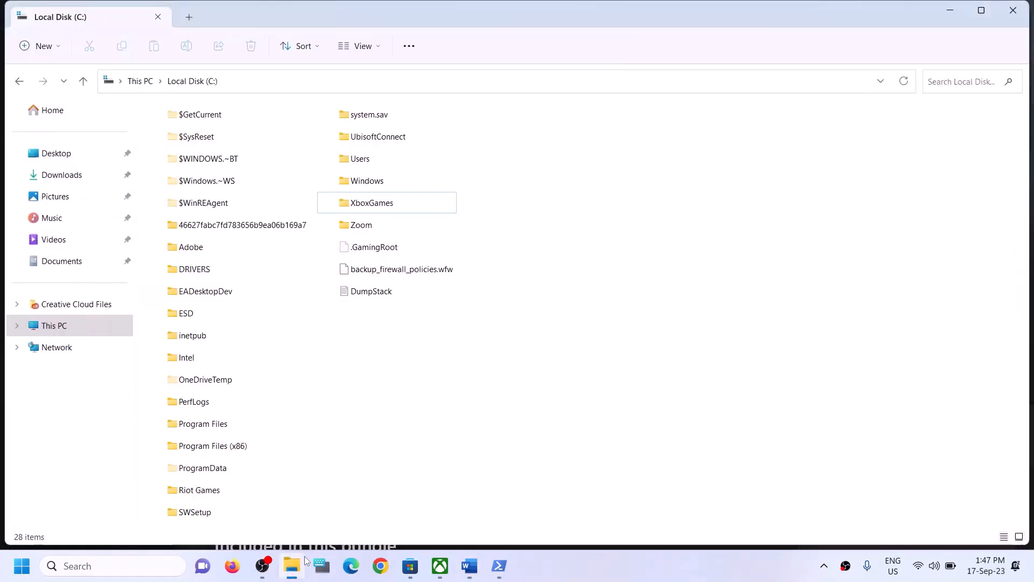
left_click(68, 325)
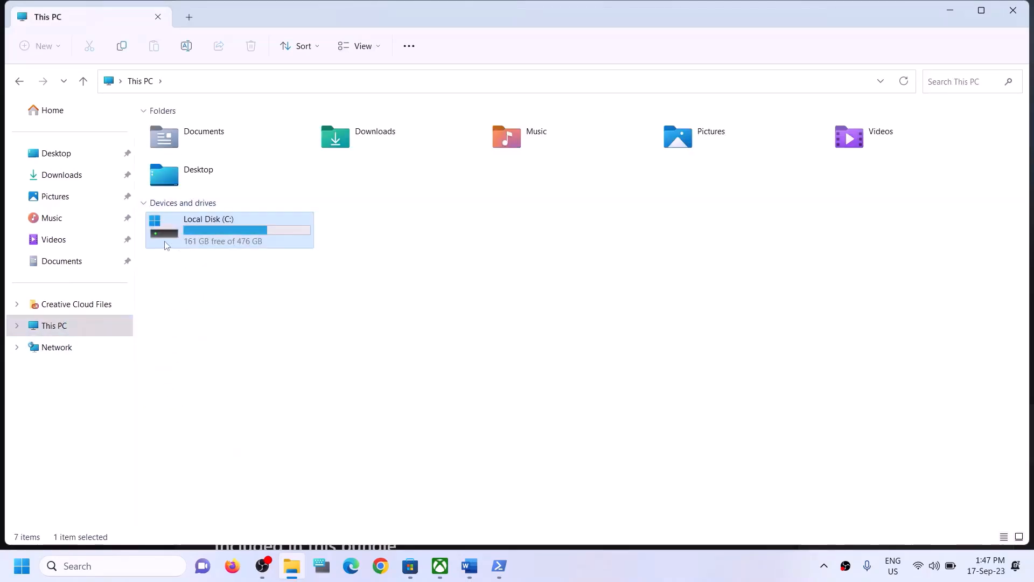
key("Return")
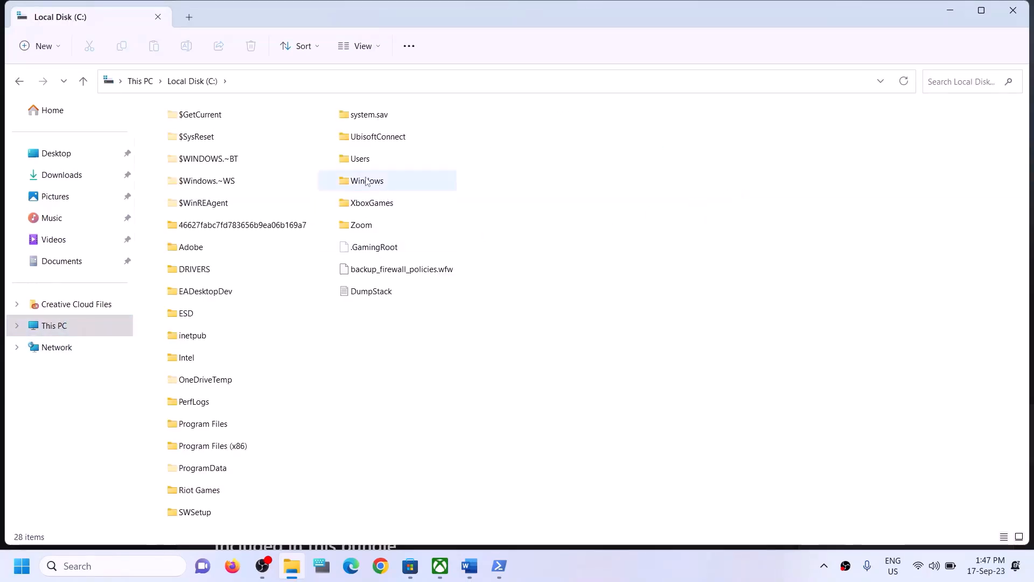
left_click(372, 161)
double_click(371, 160)
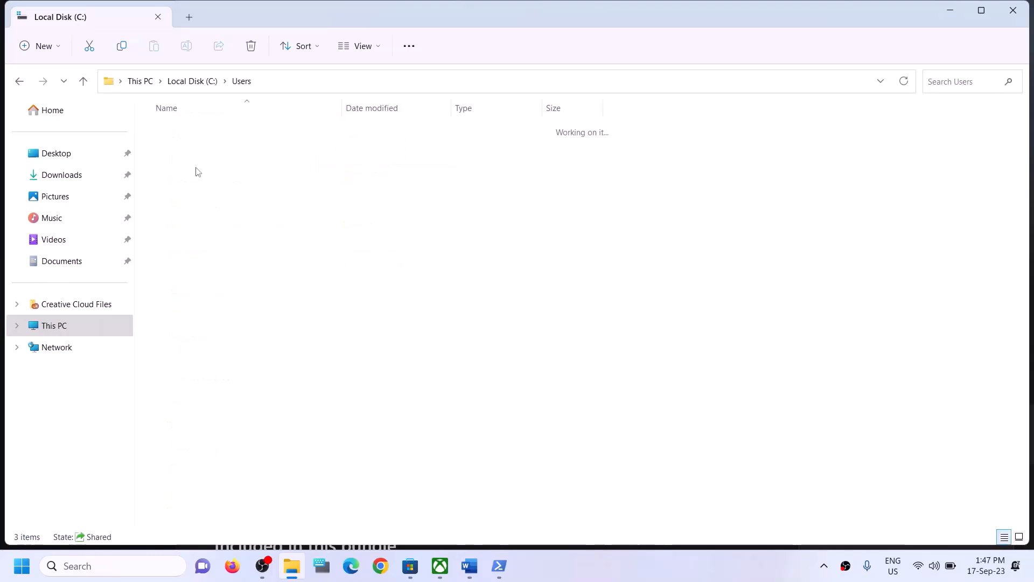
left_click(230, 175)
double_click(197, 172)
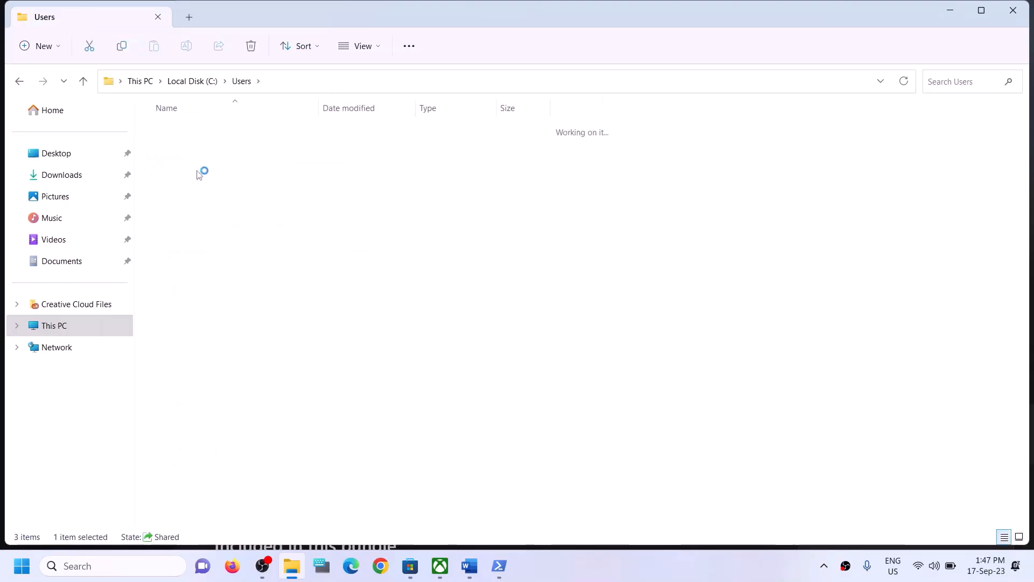
Select the AppData folder and check the Hidden items display option
left_click(183, 265)
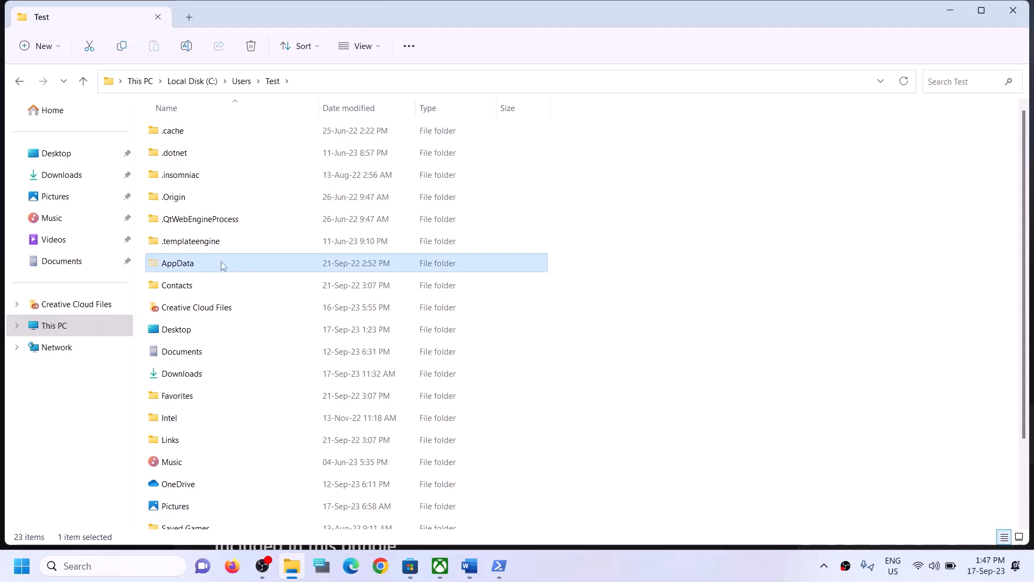
left_click(376, 44)
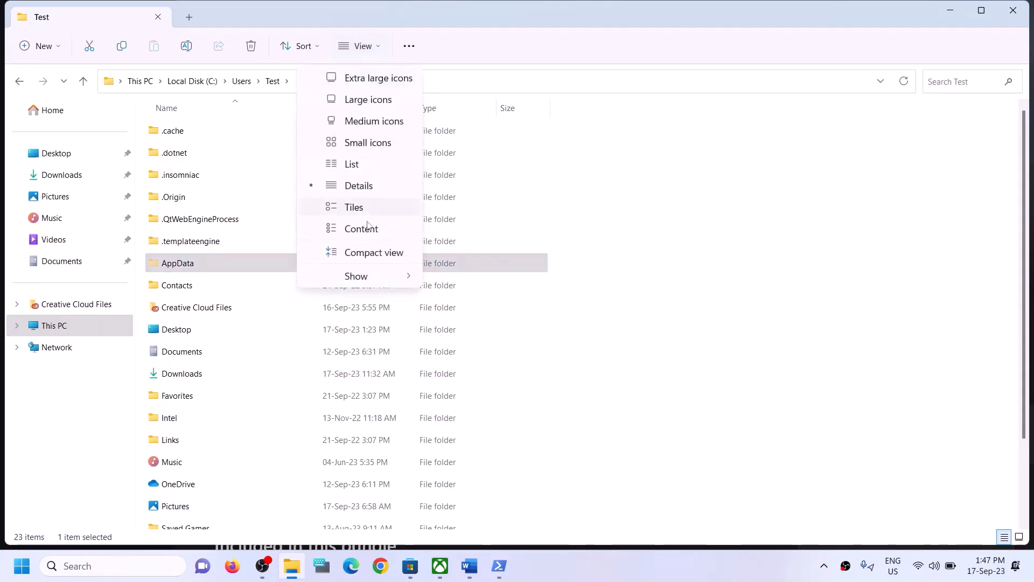
mouse_move(358, 276)
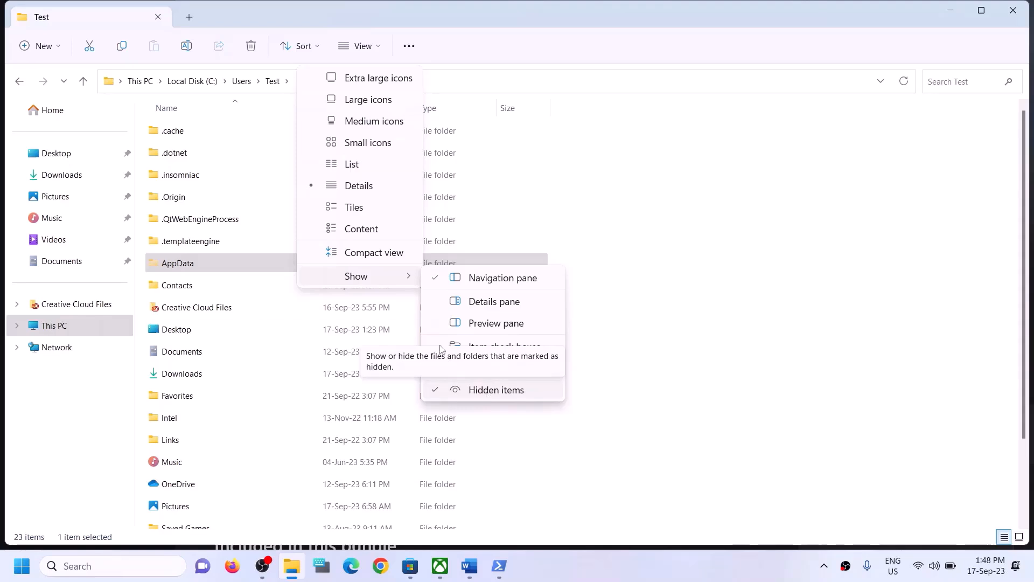
left_click(192, 268)
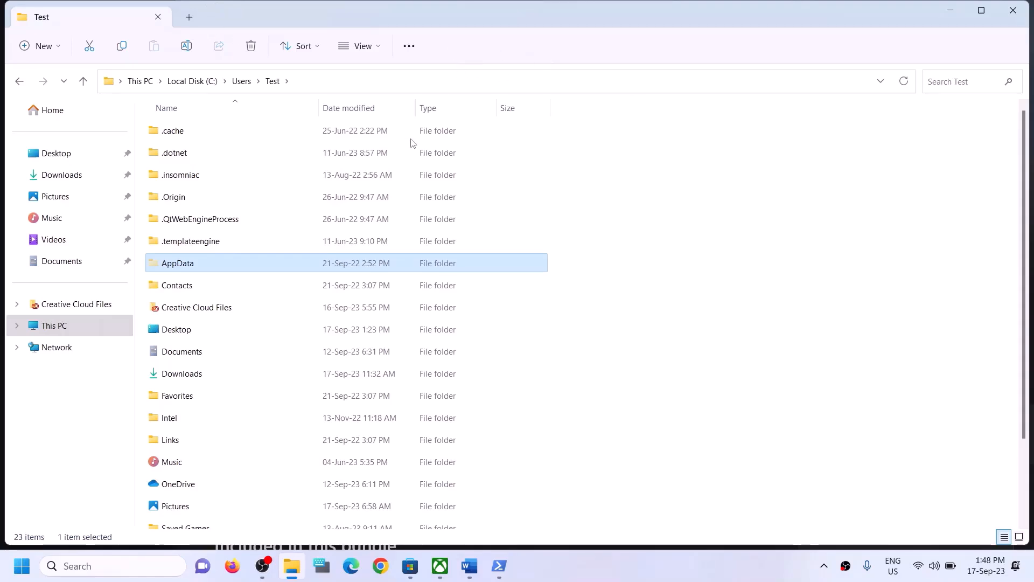
Open the Packages folder inside AppData\Local
left_click(170, 264)
double_click(222, 263)
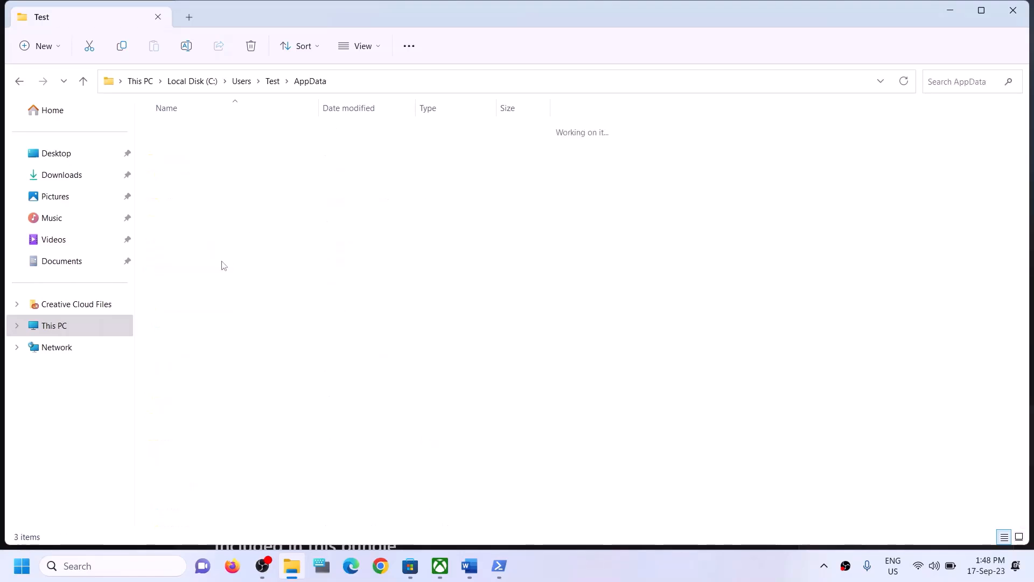
left_click(220, 131)
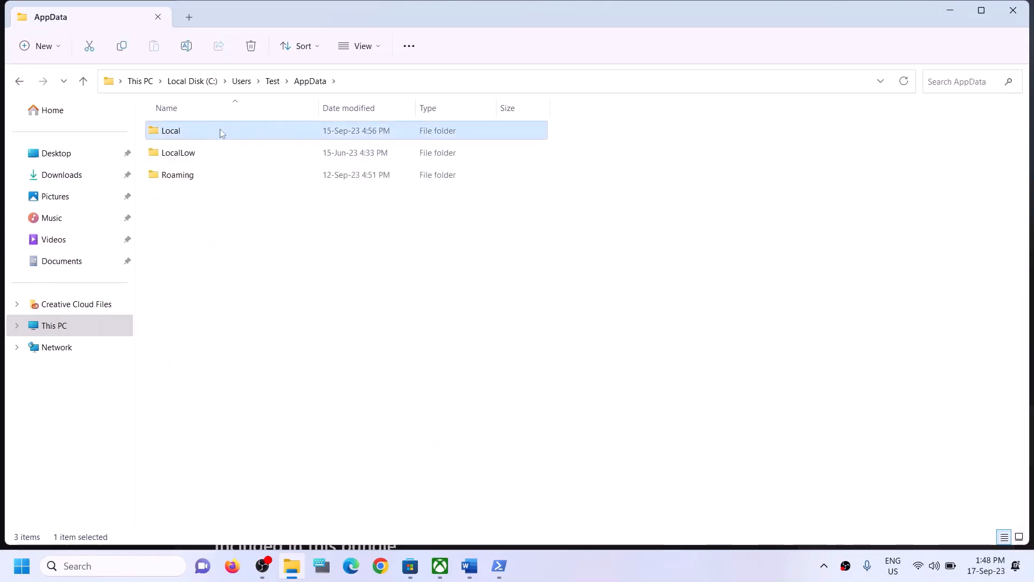
double_click(220, 131)
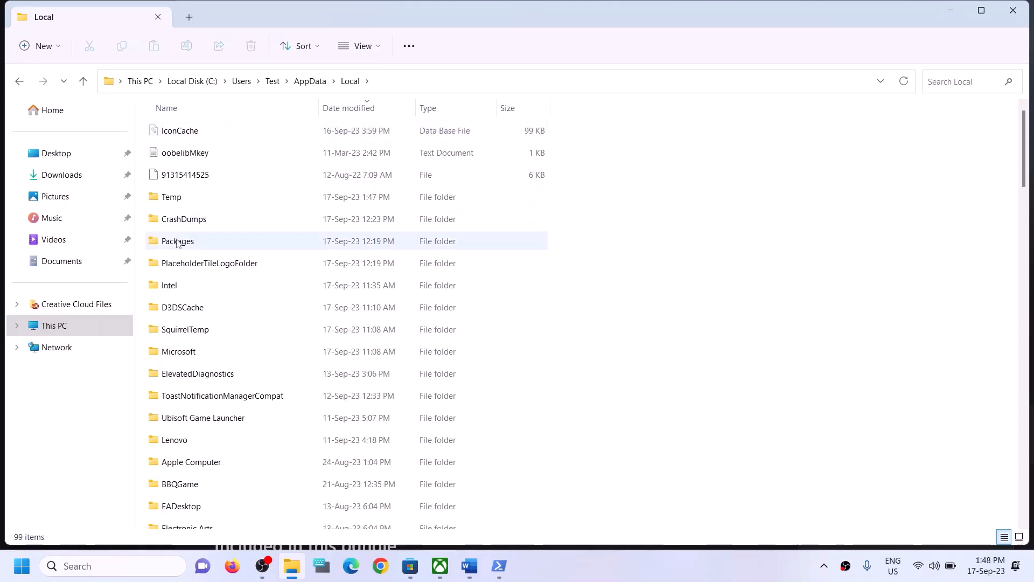
left_click(178, 244)
double_click(208, 247)
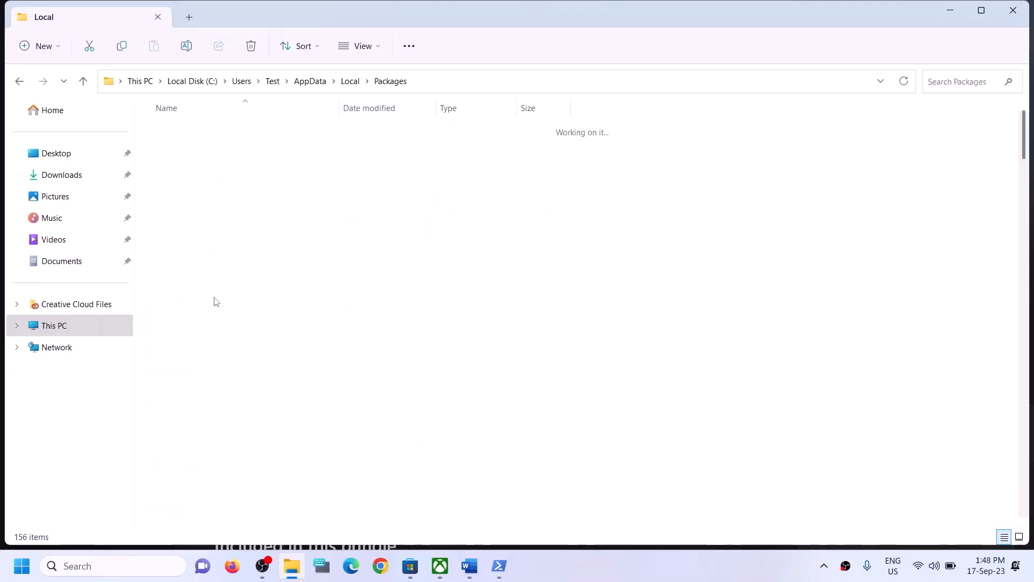
Find the Microsoft.WindowsStore_8wekyb3d8bbwe folder inside Packages and open it
left_click(222, 335)
scroll(241, 365, "down", 14)
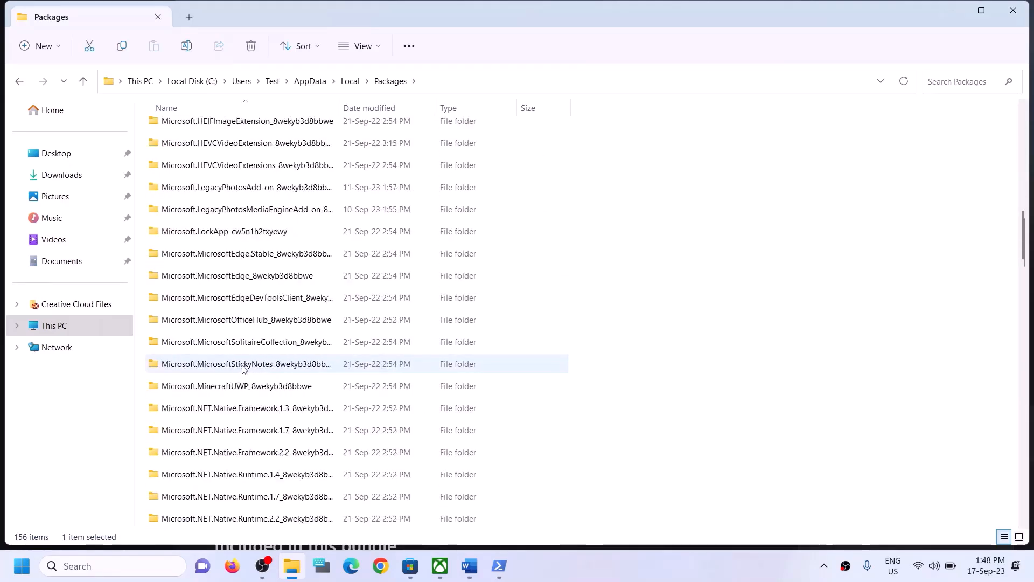
scroll(243, 368, "down", 15)
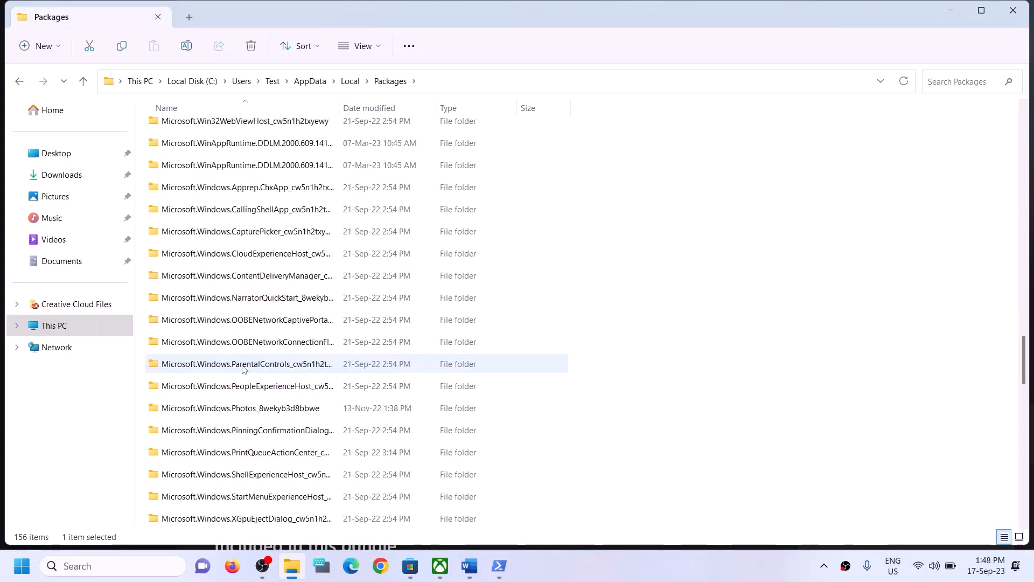
scroll(243, 368, "down", 9)
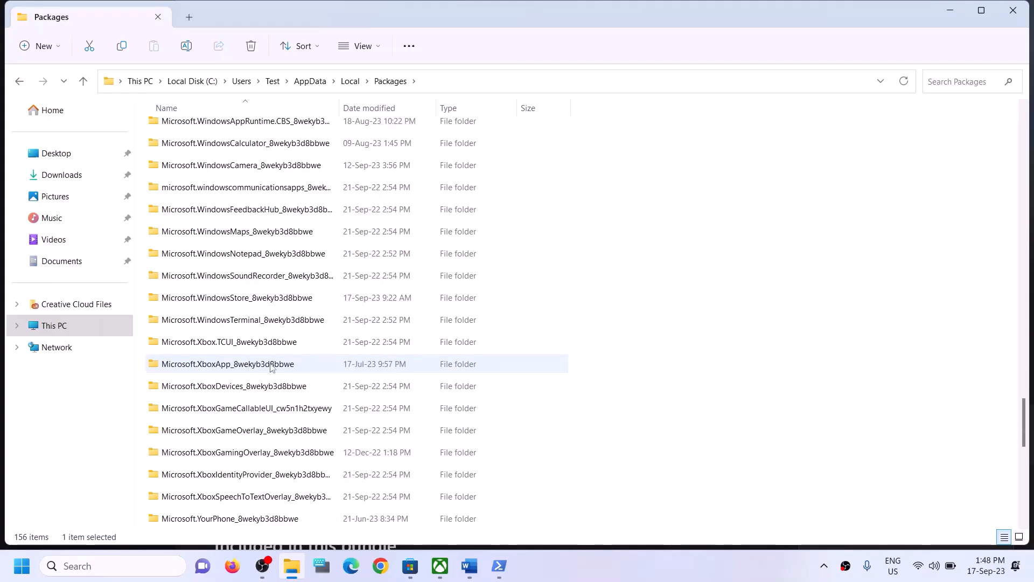
scroll(272, 367, "down", 3)
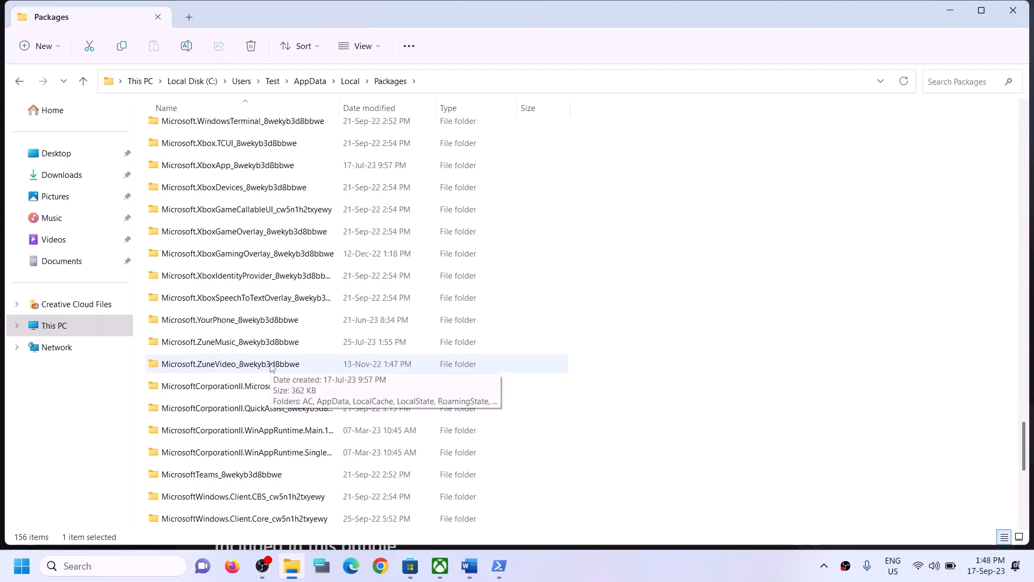
scroll(272, 367, "down", 4)
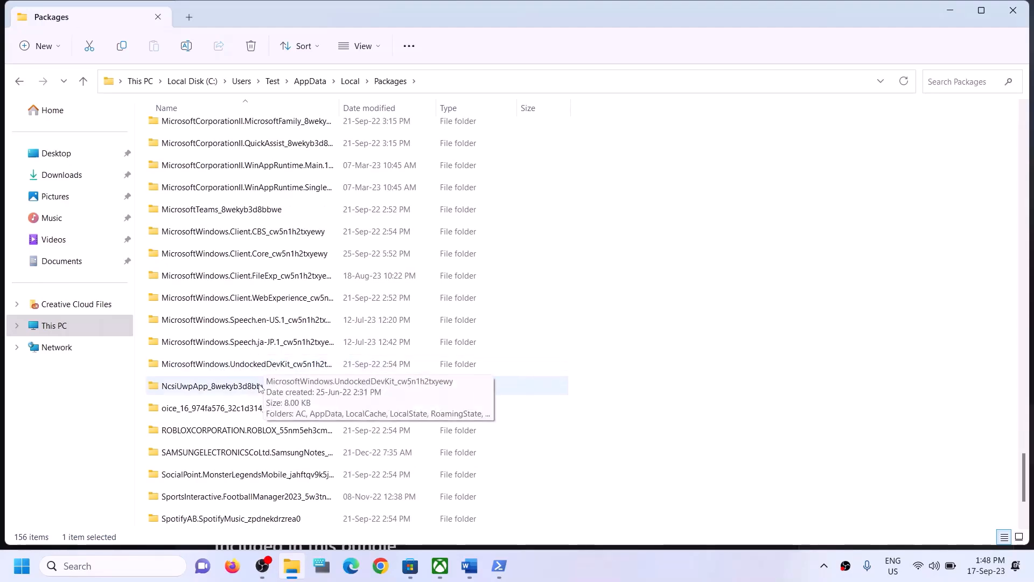
scroll(245, 409, "down", 1)
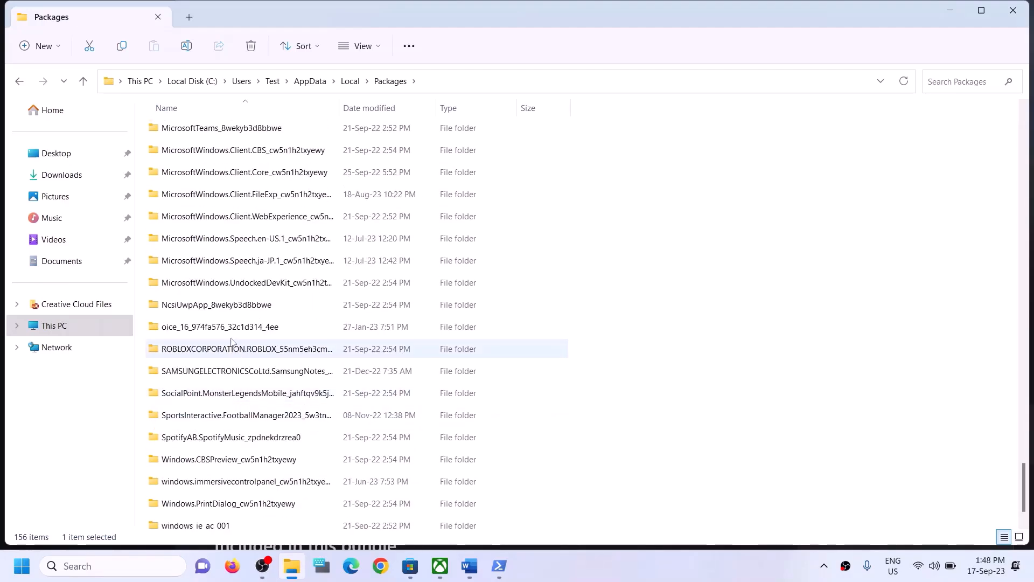
scroll(274, 237, "up", 2)
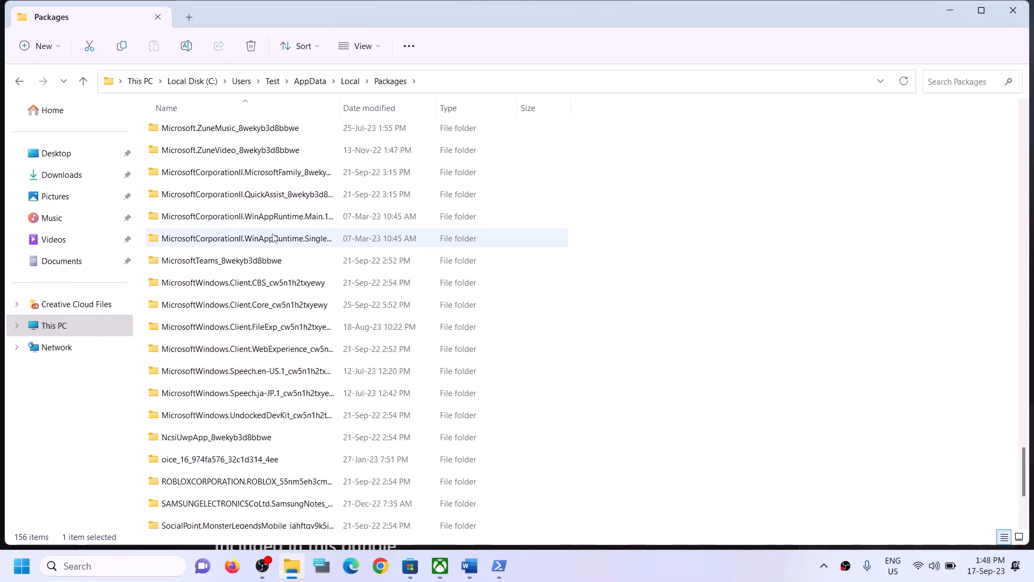
left_click(258, 422)
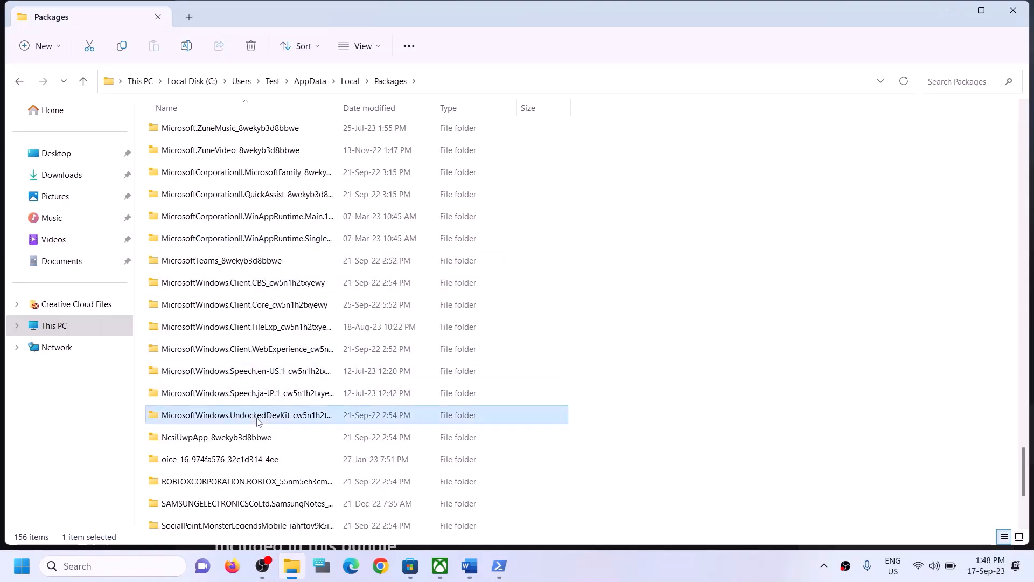
left_click(257, 281)
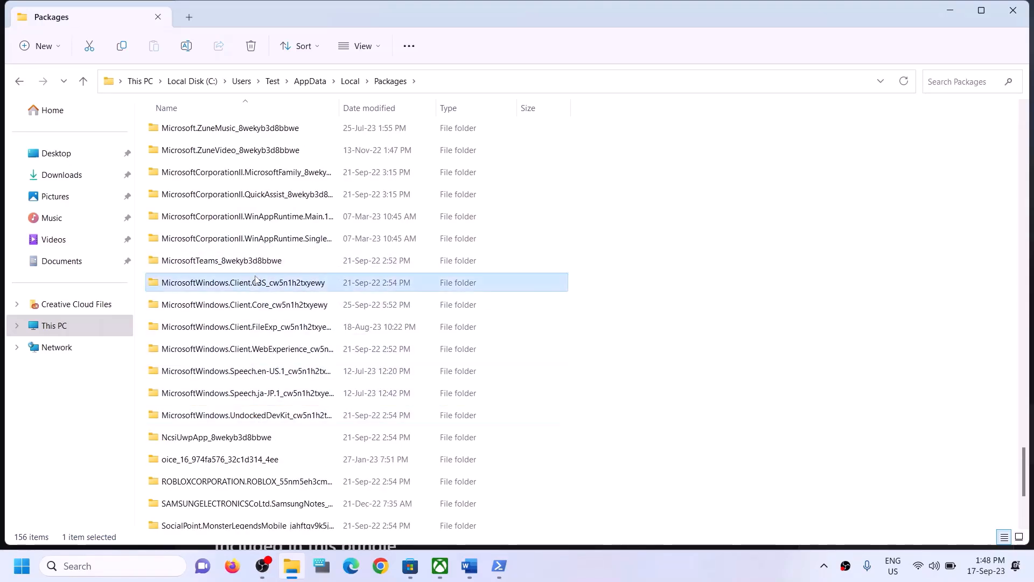
left_click(265, 351)
left_click(266, 381)
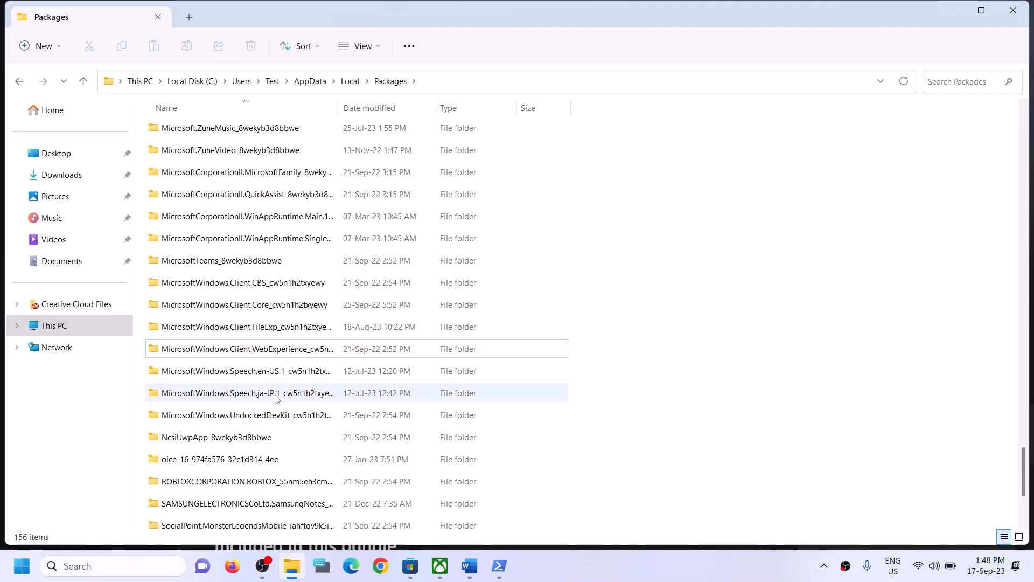
scroll(275, 395, "down", 1)
scroll(275, 399, "up", 3)
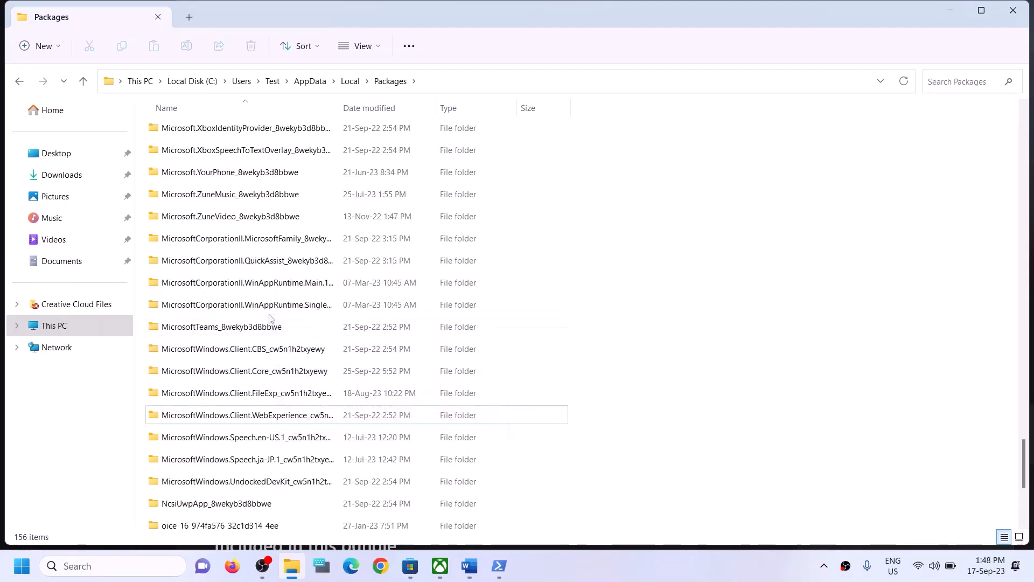
scroll(270, 285, "up", 2)
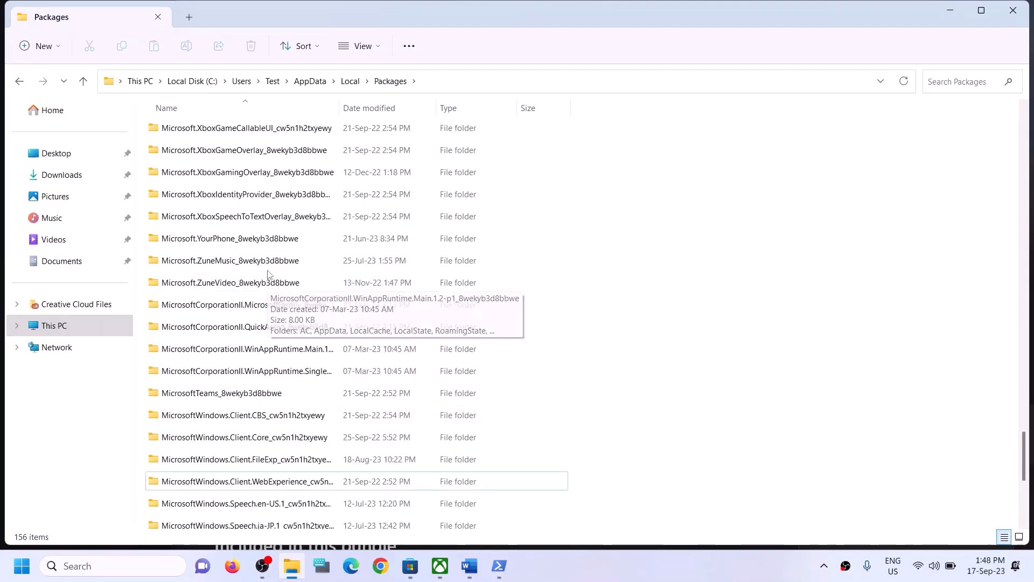
scroll(268, 275, "up", 3)
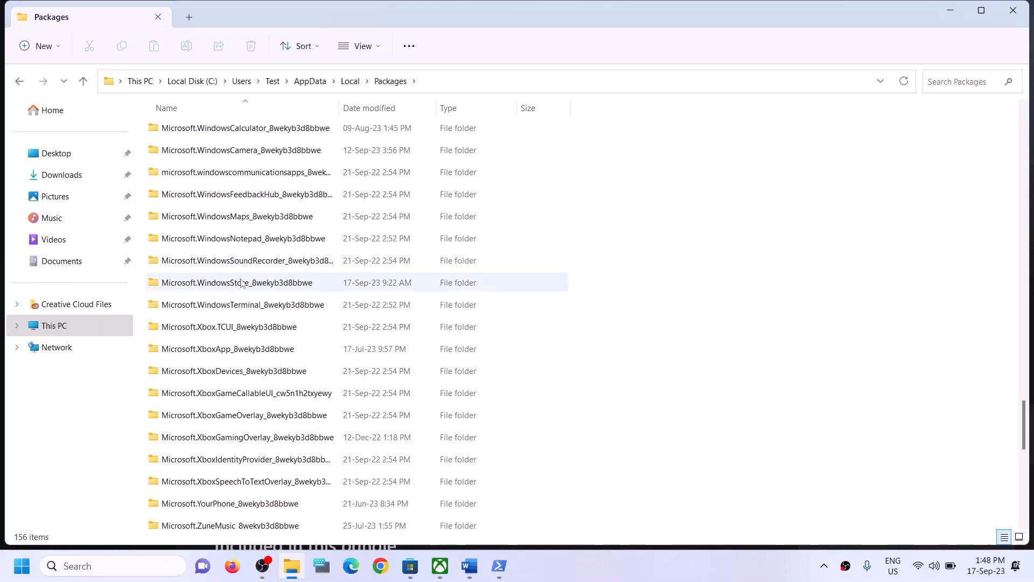
left_click(237, 284)
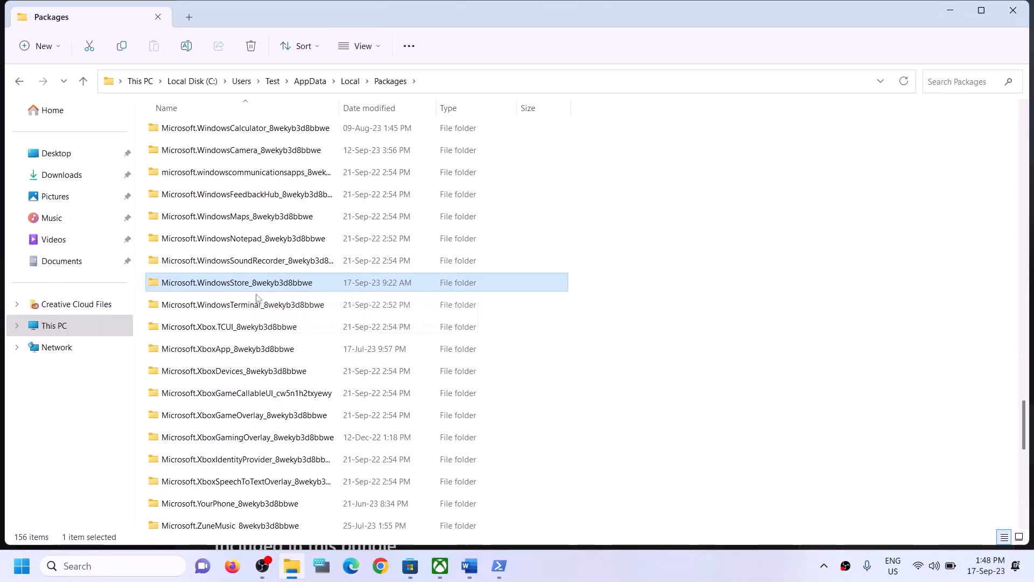
double_click(216, 284)
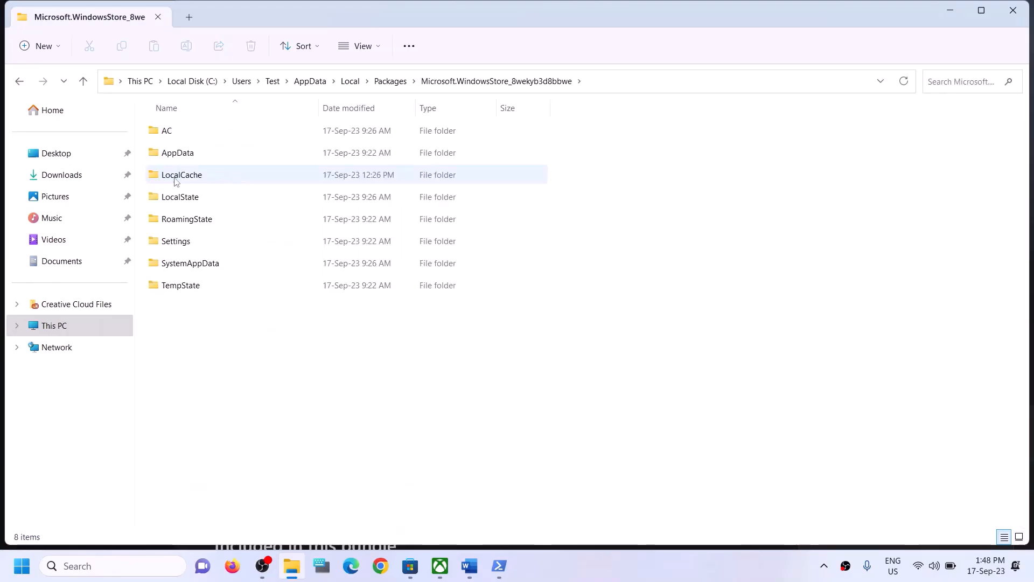
Try to delete the LocalCache folder of the Microsoft Store package and close the File Explorer window
left_click(176, 182)
right_click(202, 177)
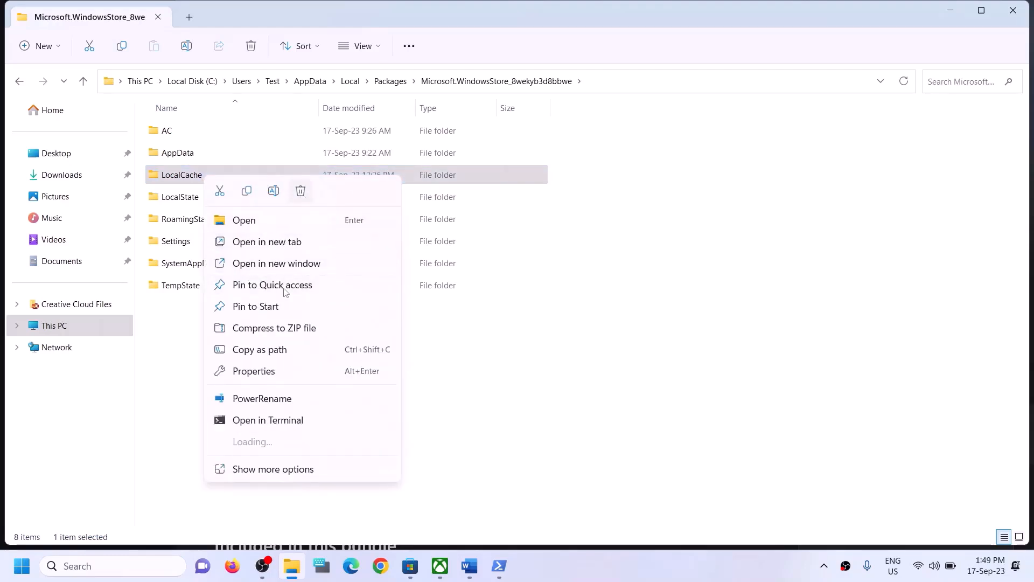
left_click(300, 192)
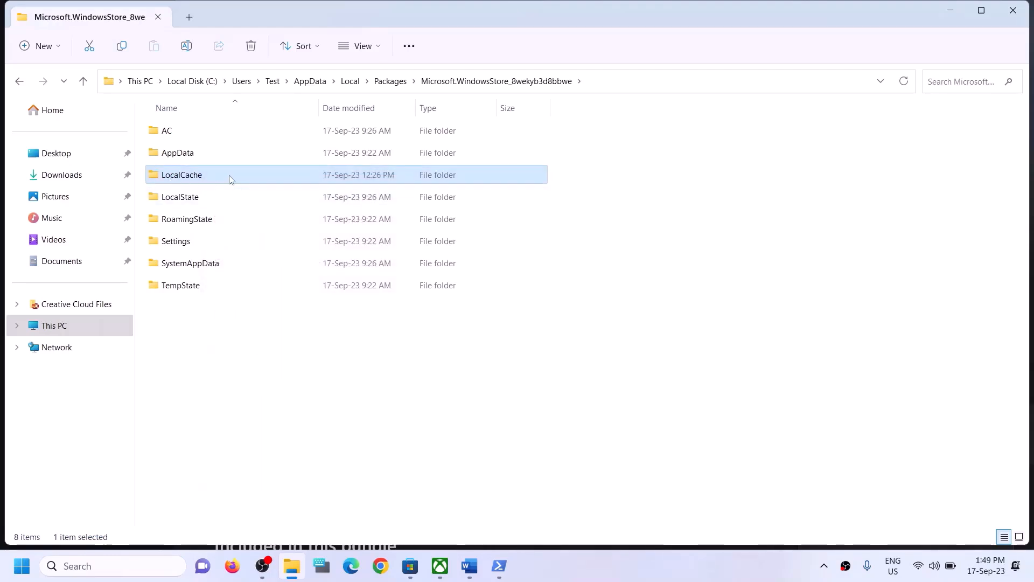
left_click(1008, 18)
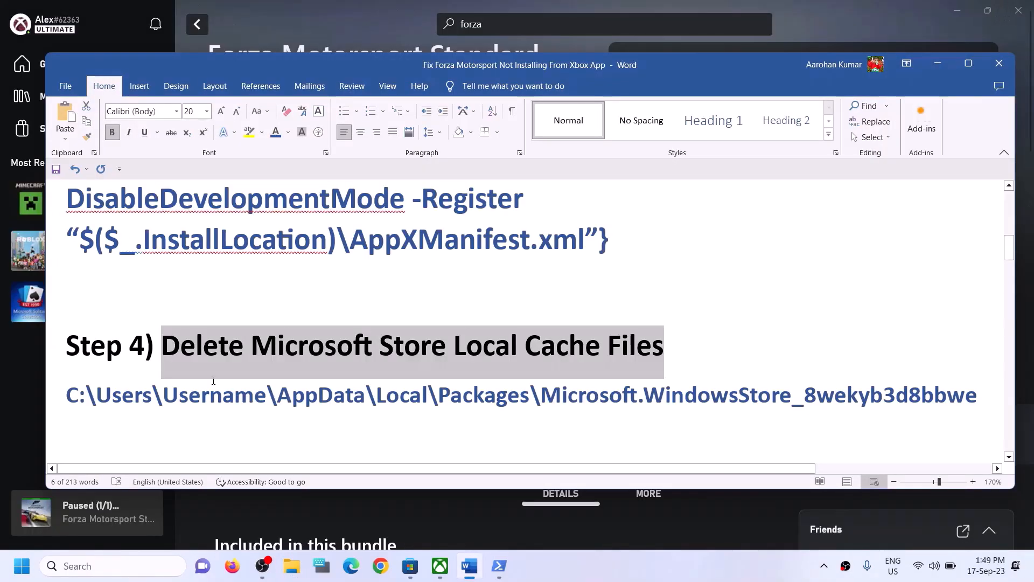
Highlight the Step 5 heading text "Repair/reset Xbox App/Store" in the Word notes
scroll(213, 377, "down", 3)
scroll(212, 372, "up", 1)
left_click_drag(161, 389, 477, 403)
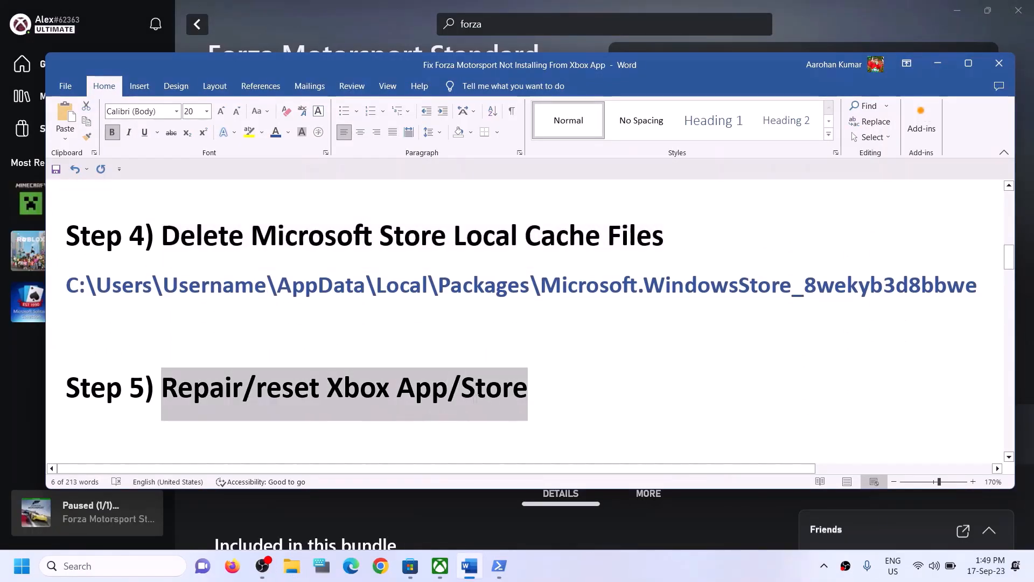
Search Windows for "xbox" and open the settings page of the Xbox app
left_click(144, 568)
type("xbox")
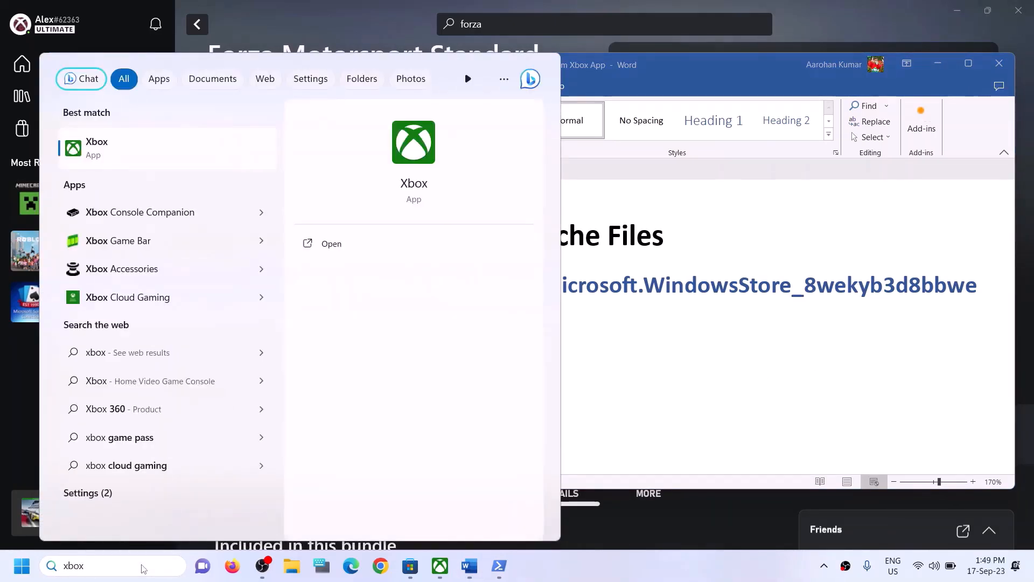
right_click(128, 152)
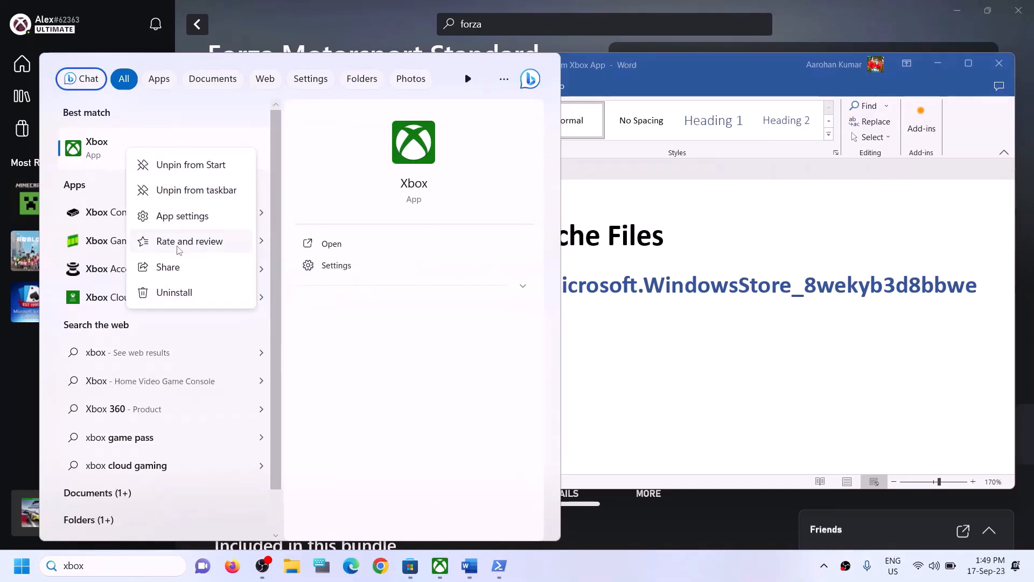
key("Escape")
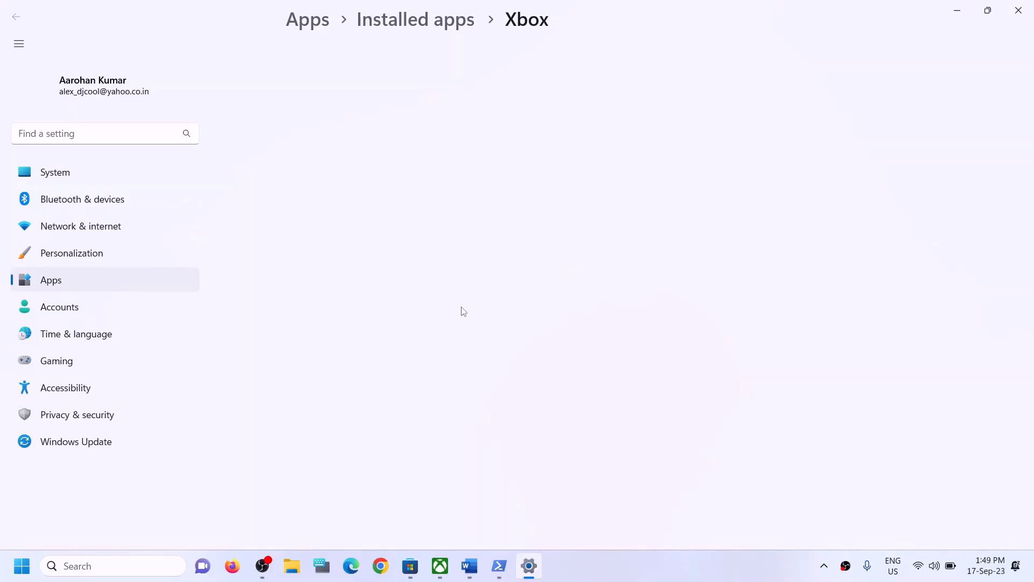
Repair the Xbox app, and reset it with the data deletion confirmed
scroll(438, 307, "down", 4)
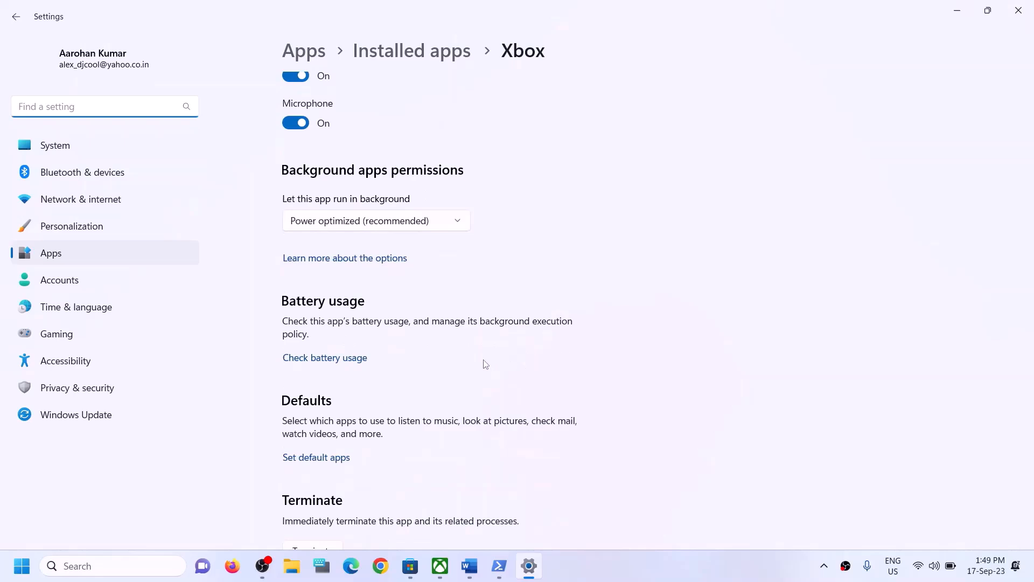
scroll(485, 364, "down", 8)
scroll(406, 283, "up", 2)
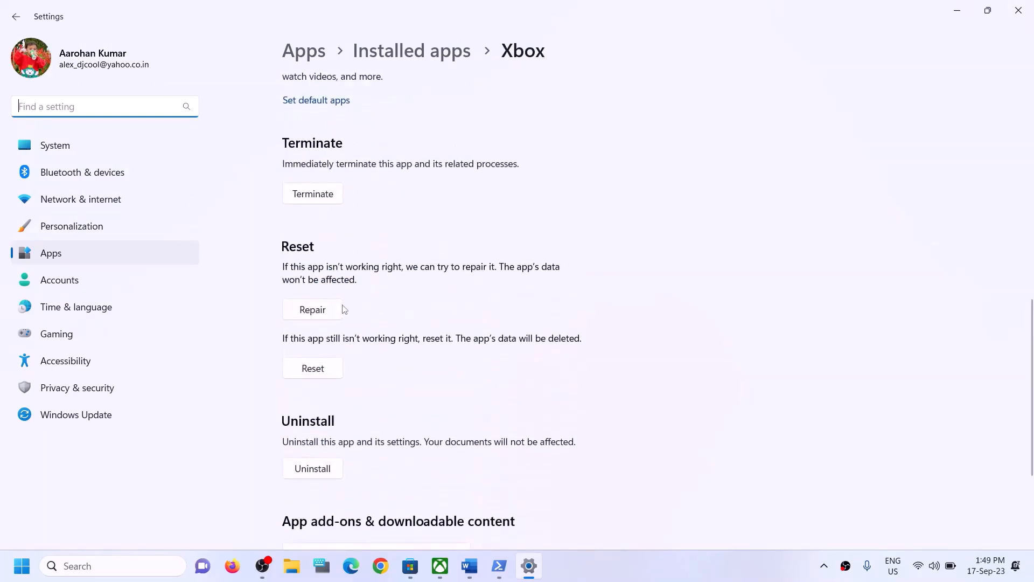
left_click(317, 311)
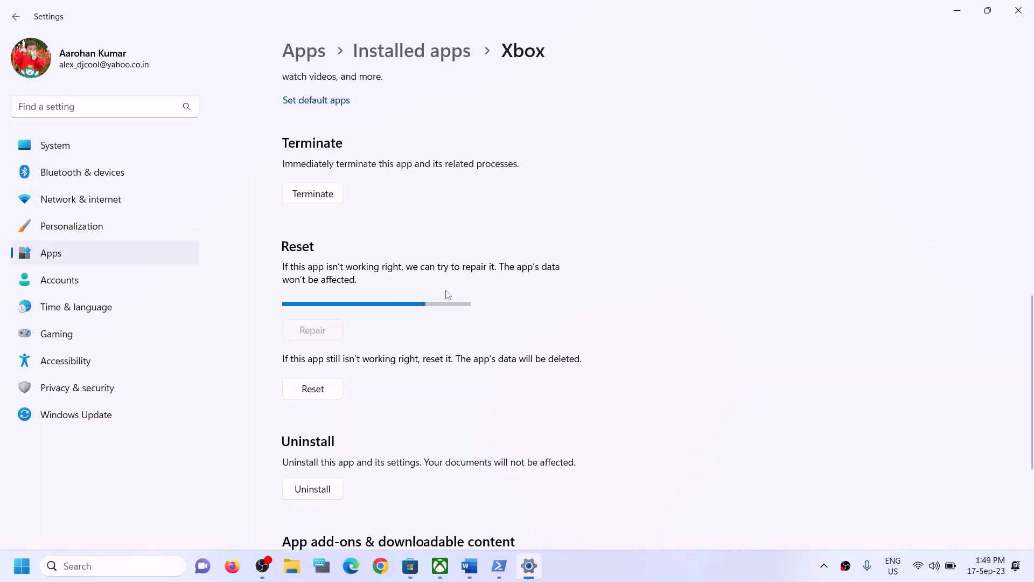
left_click(318, 382)
left_click(373, 332)
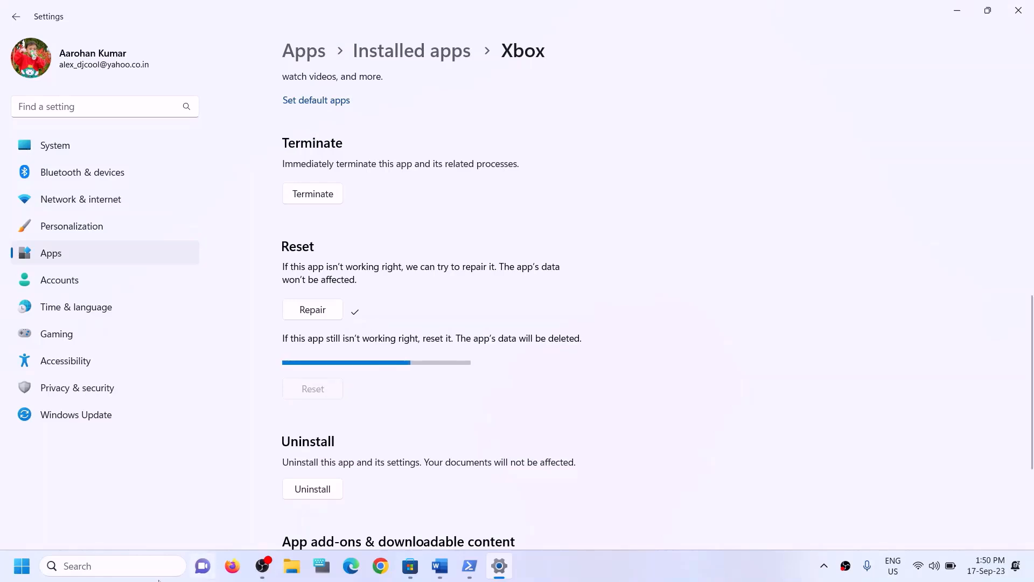
Search Windows for "store" and open the settings page of the Microsoft Store app
left_click(124, 570)
type("store")
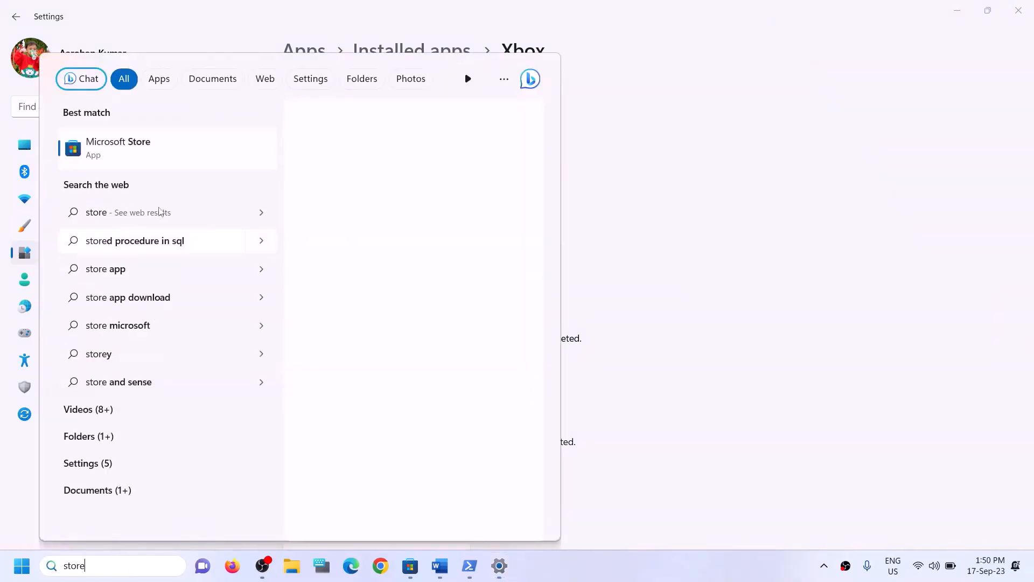
right_click(158, 165)
left_click(195, 230)
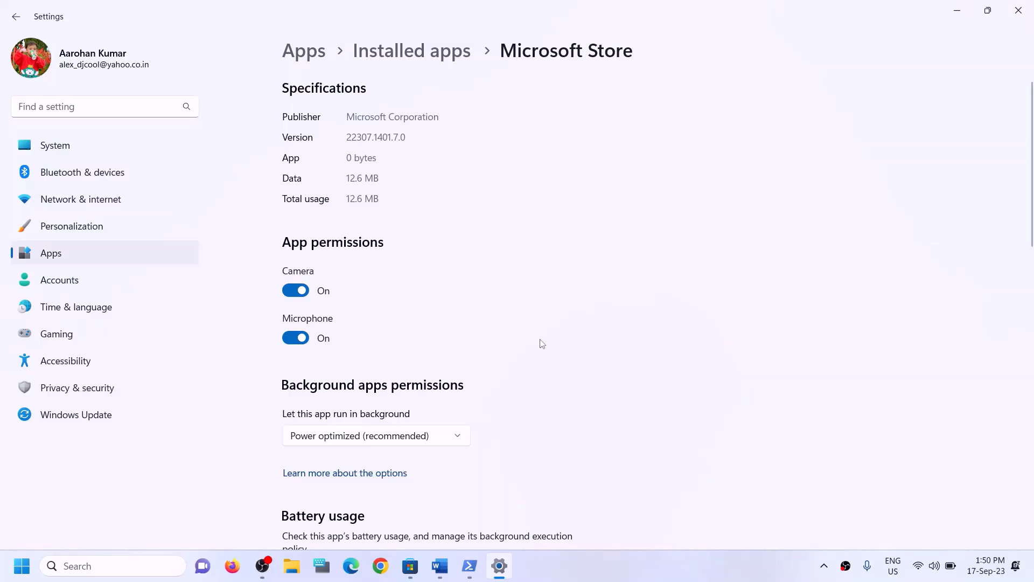
Repair the Microsoft Store app, and reset it with the data deletion confirmed
scroll(541, 344, "down", 10)
left_click(315, 326)
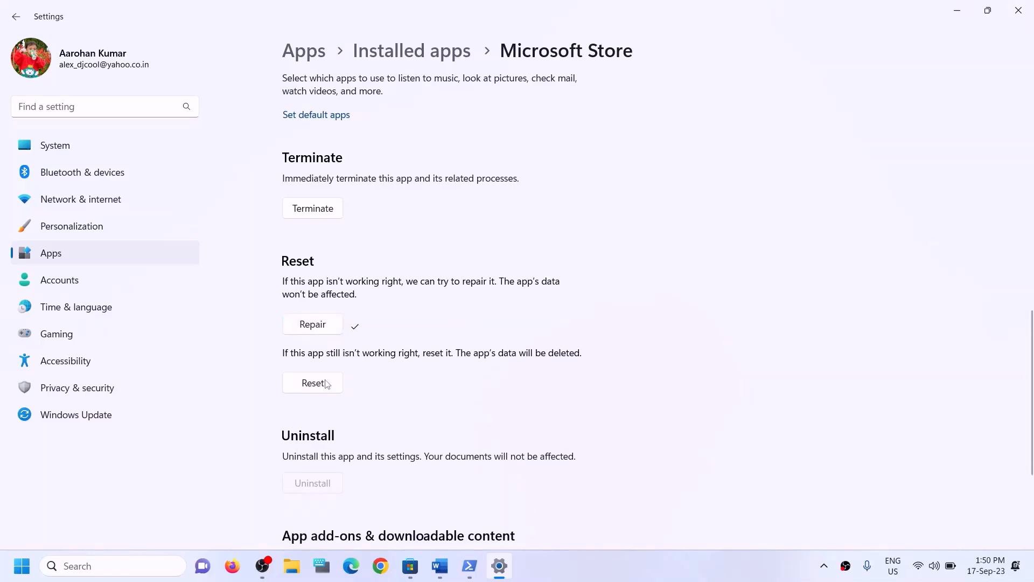
left_click(326, 389)
left_click(390, 351)
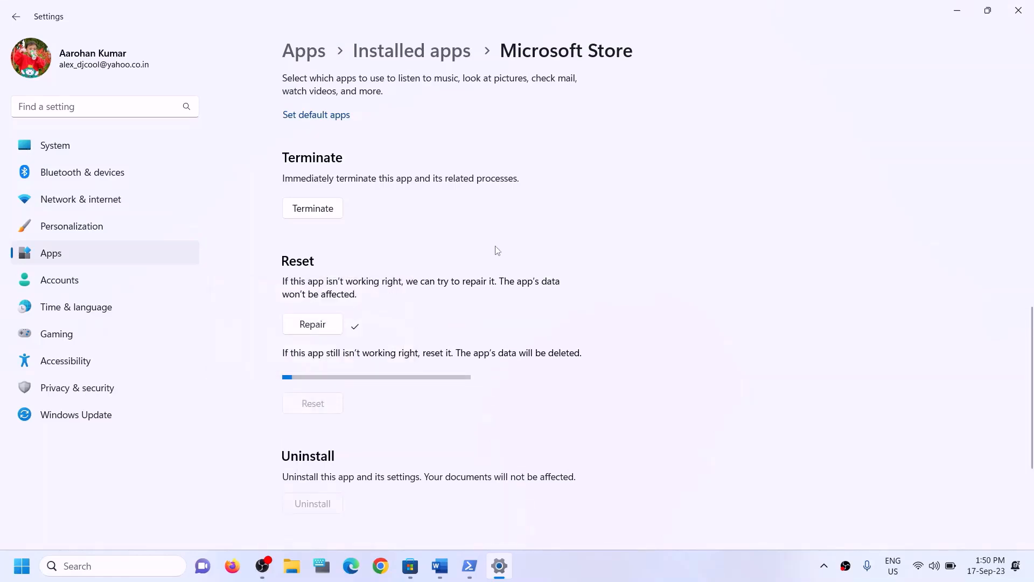
Return to the Word notes and highlight the Step 6 heading text "Update Xbox App/Store from store library"
mouse_move(449, 569)
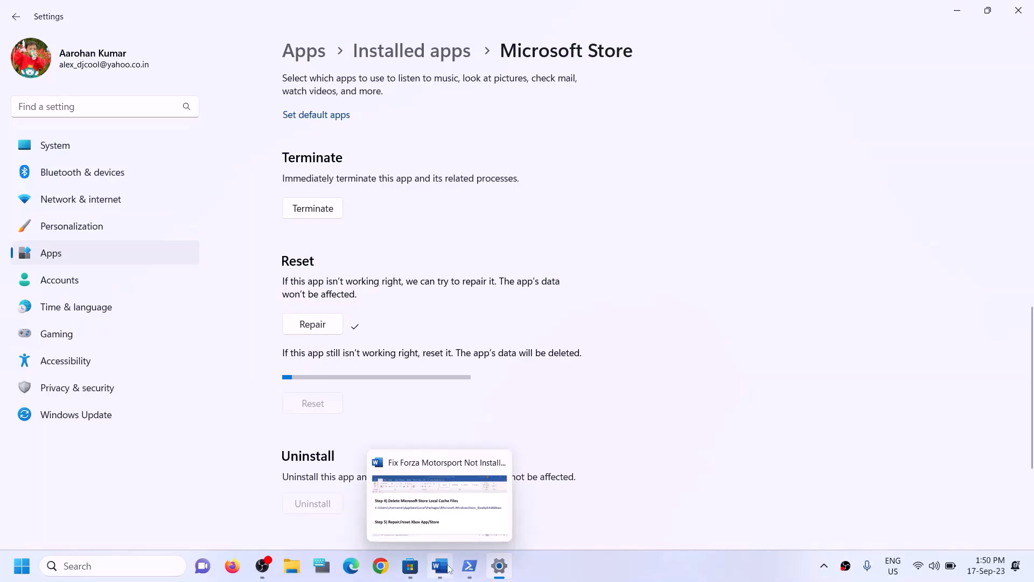
left_click(447, 509)
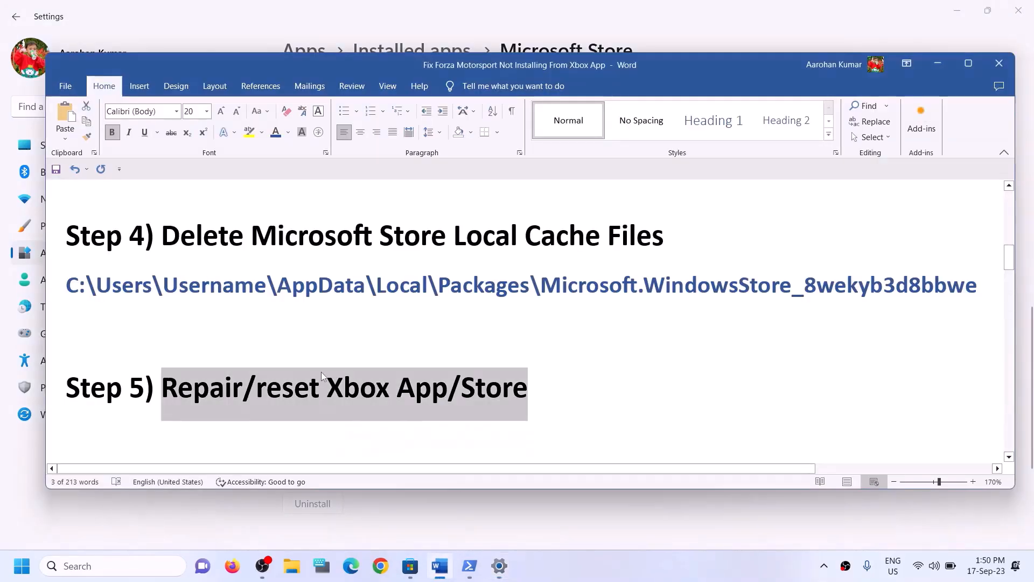
scroll(322, 372, "down", 2)
left_click_drag(162, 384, 646, 386)
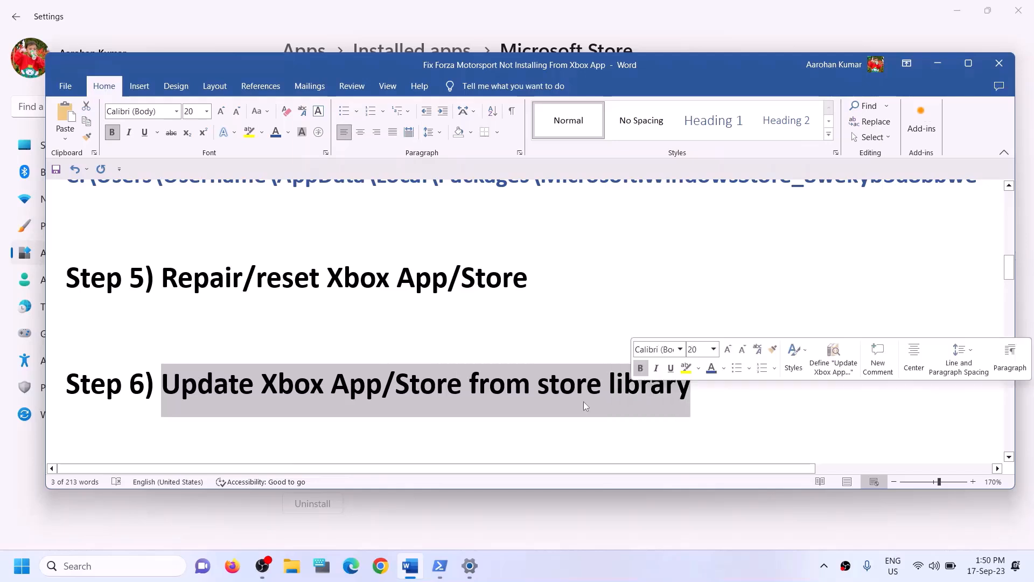
Search Windows for "store" and launch the Microsoft Store app
left_click(125, 566)
type("s")
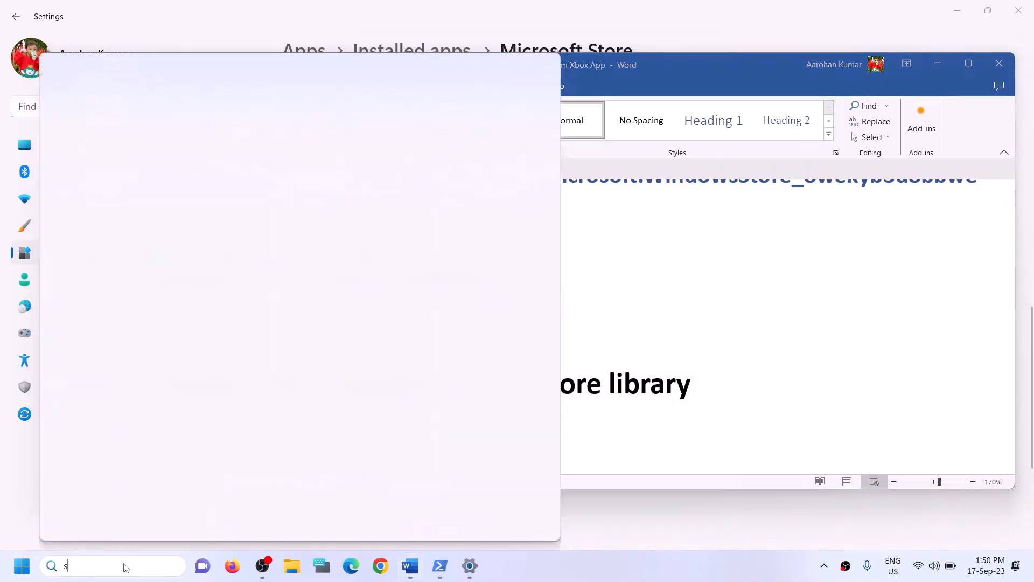
type("tore")
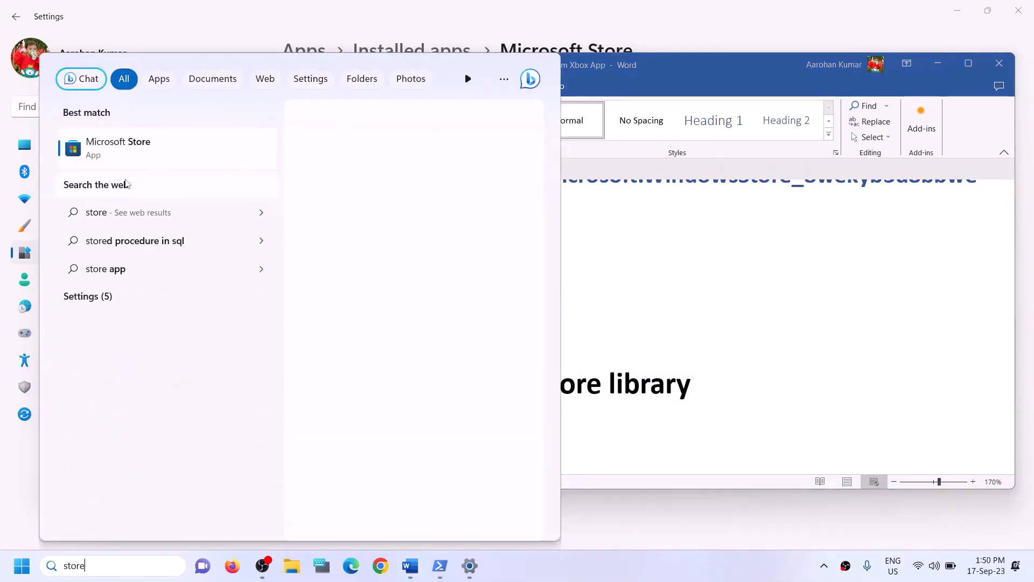
left_click(126, 184)
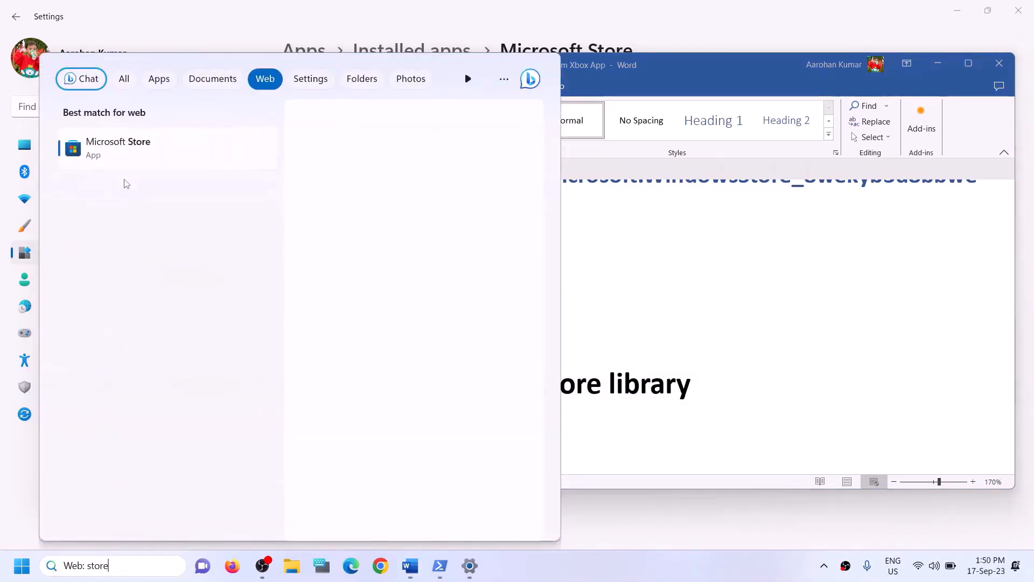
left_click(98, 564)
type("st")
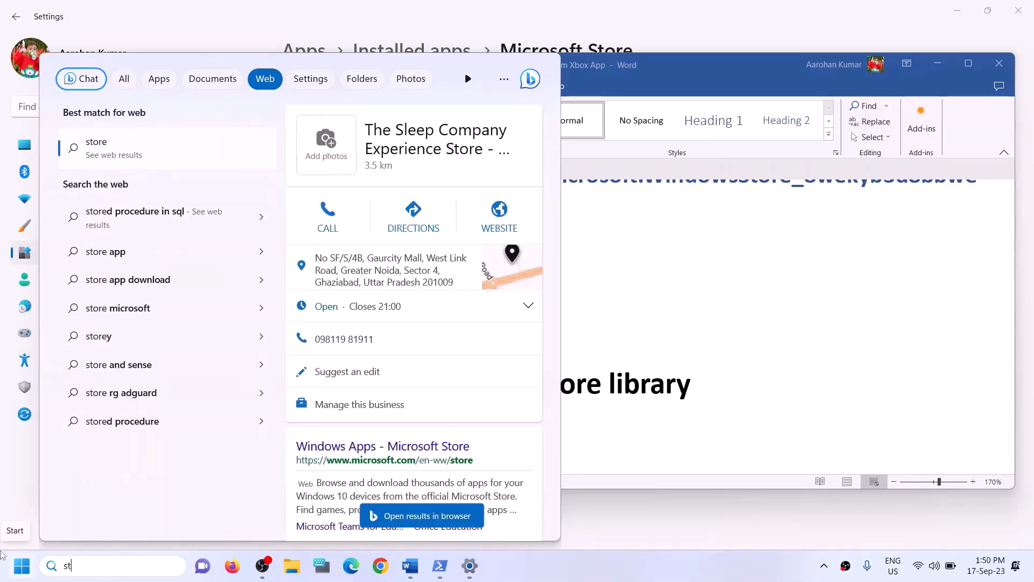
type("ore")
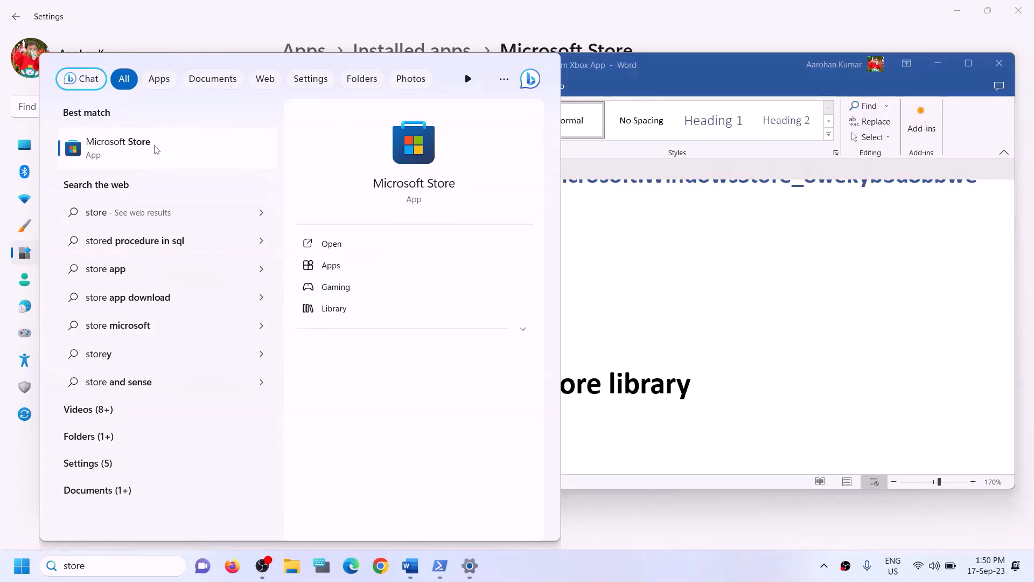
left_click(397, 165)
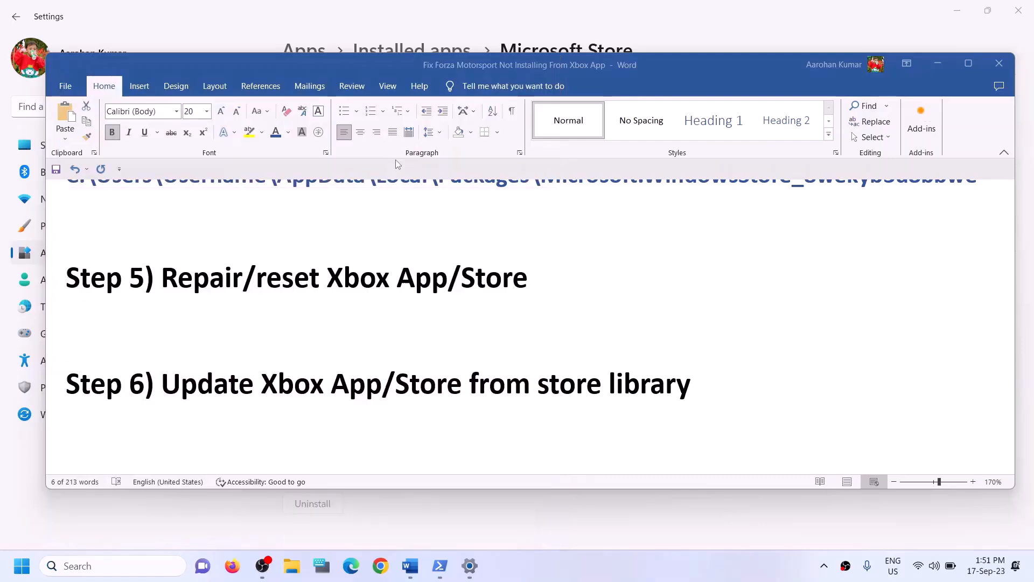
left_click(675, 12)
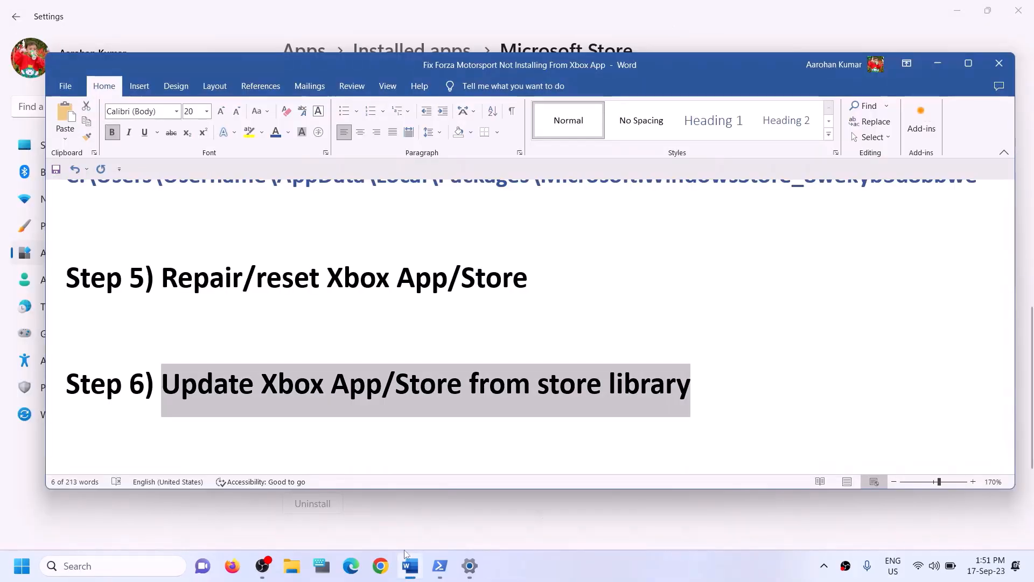
Maximize the Microsoft Store window and open its Library page
left_click(83, 569)
type("s")
key("Return")
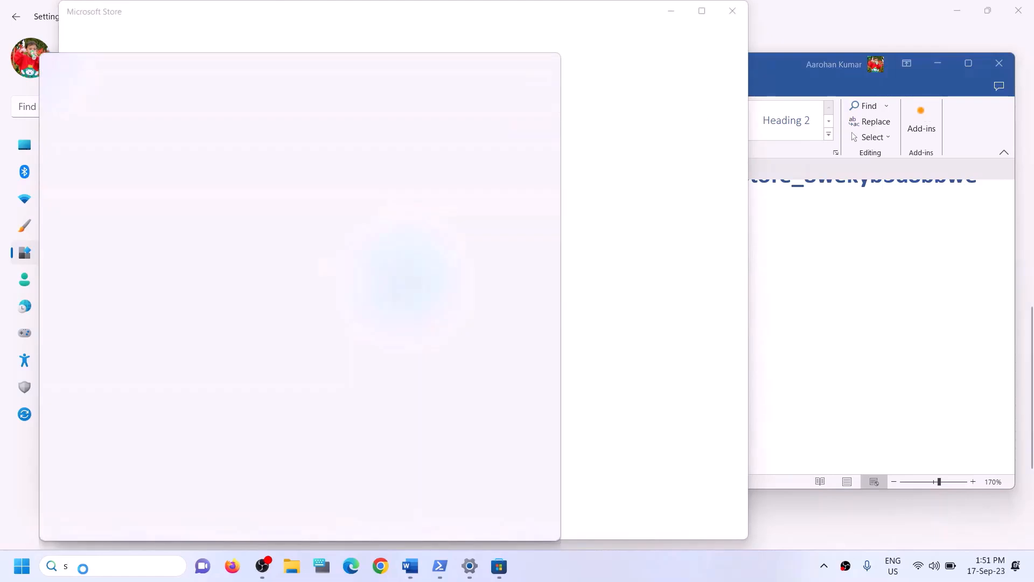
type("team")
left_click(536, 25)
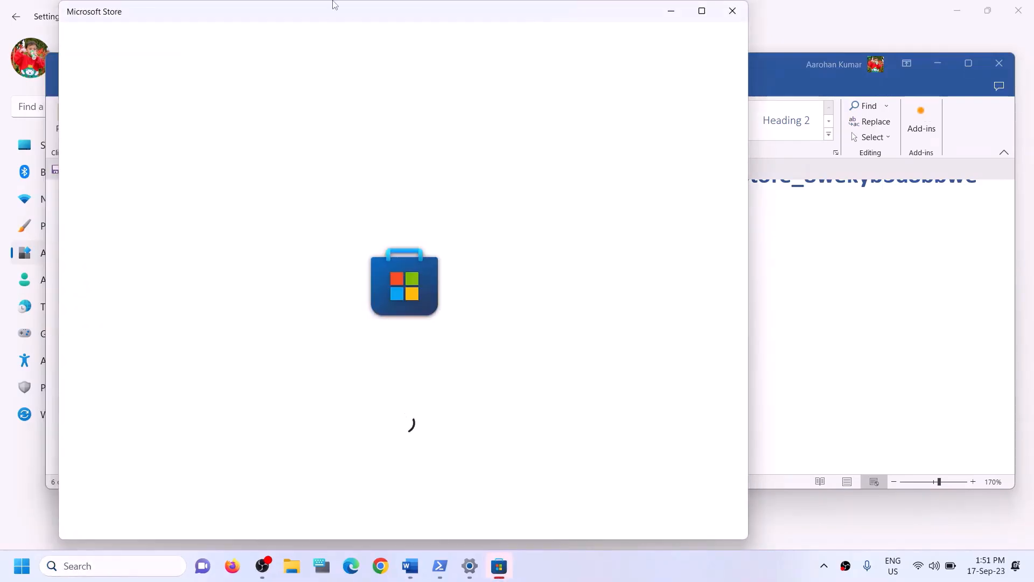
left_click(702, 11)
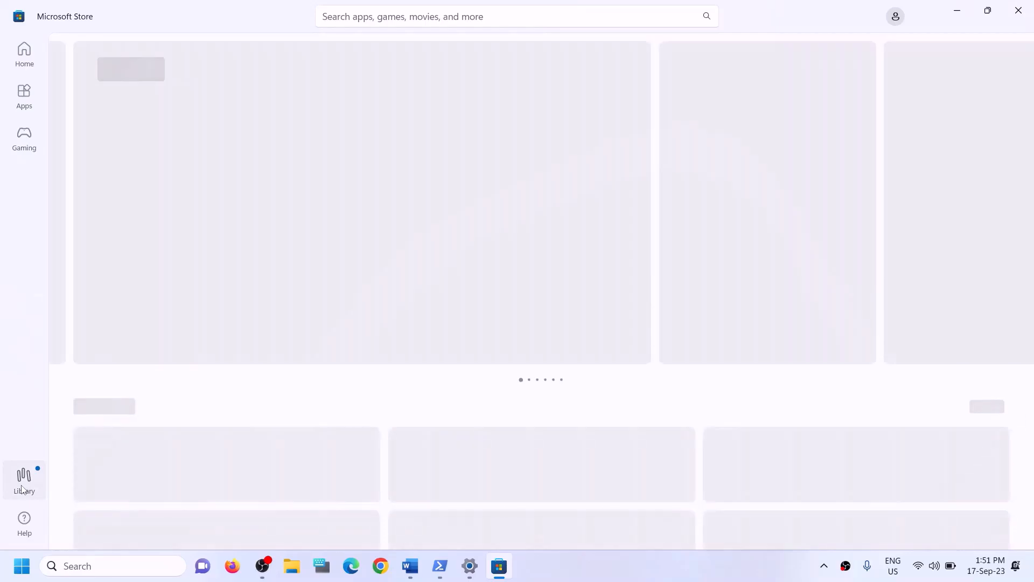
left_click(22, 488)
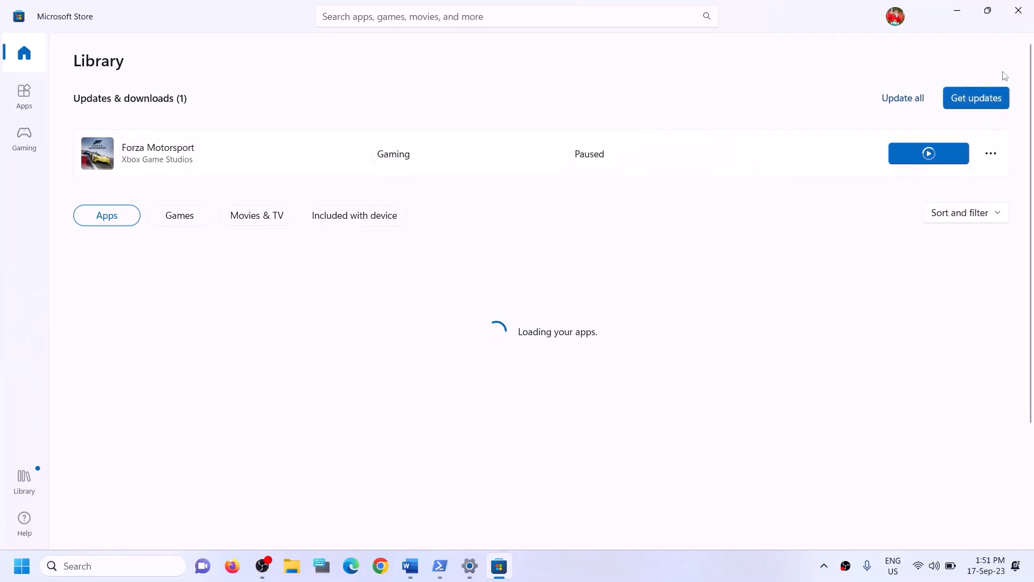
Close Microsoft Store and highlight "Xbox identity provider and Gaming services" in the Step 7 heading of the Word notes
left_click(1017, 16)
scroll(370, 369, "down", 2)
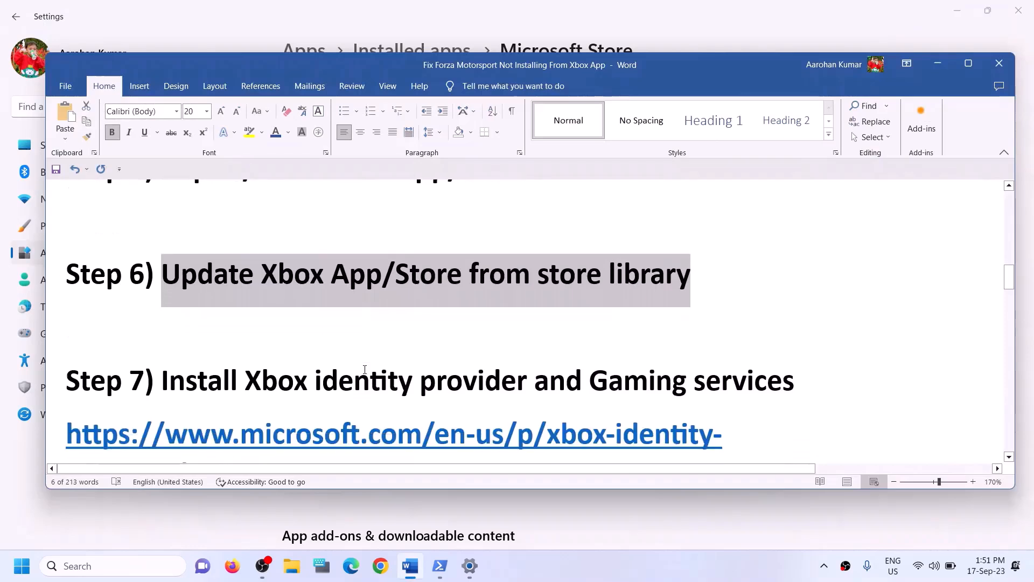
scroll(367, 371, "up", 1)
scroll(364, 372, "down", 1)
scroll(364, 371, "down", 1)
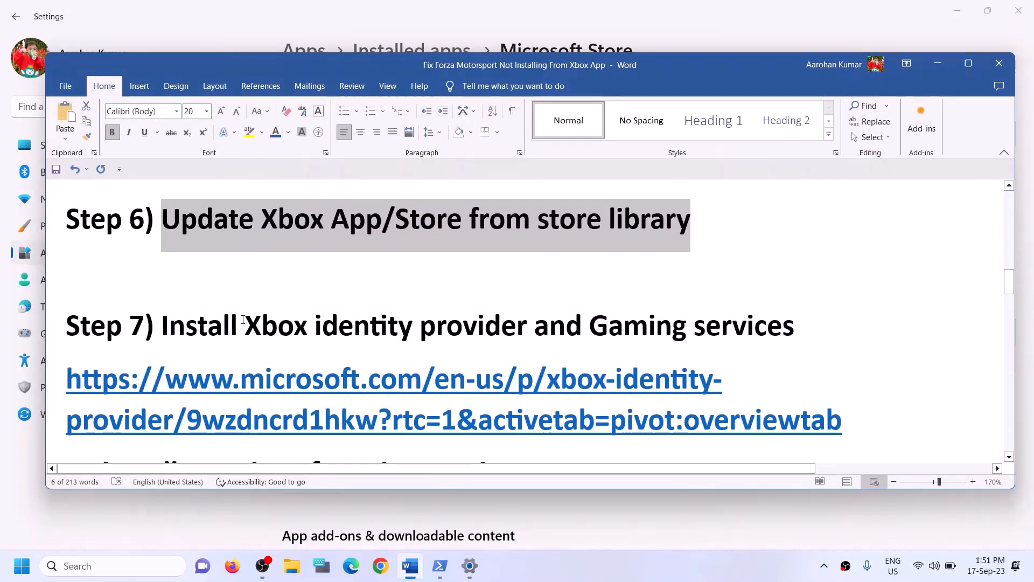
left_click_drag(244, 323, 795, 330)
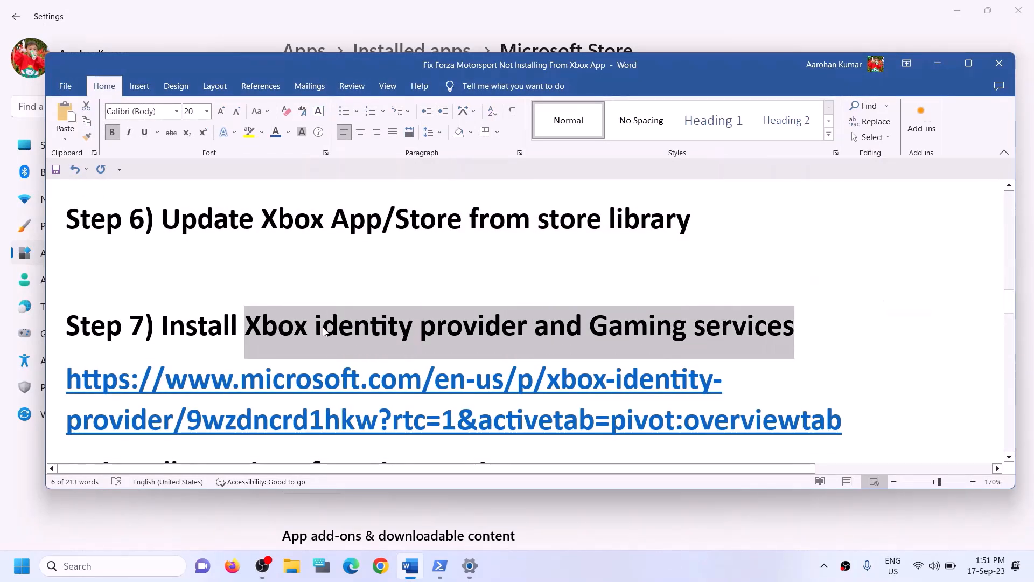
Copy the Xbox Identity Provider link under Step 7 of the notes and open it in Chrome
scroll(784, 341, "down", 1)
triple_click(856, 362)
key("ctrl+c")
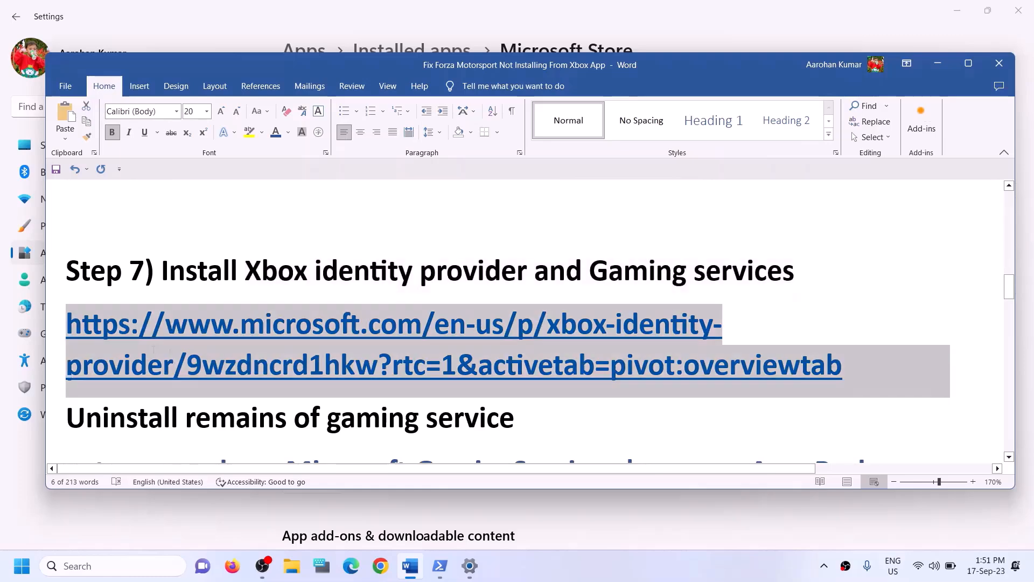
left_click(380, 566)
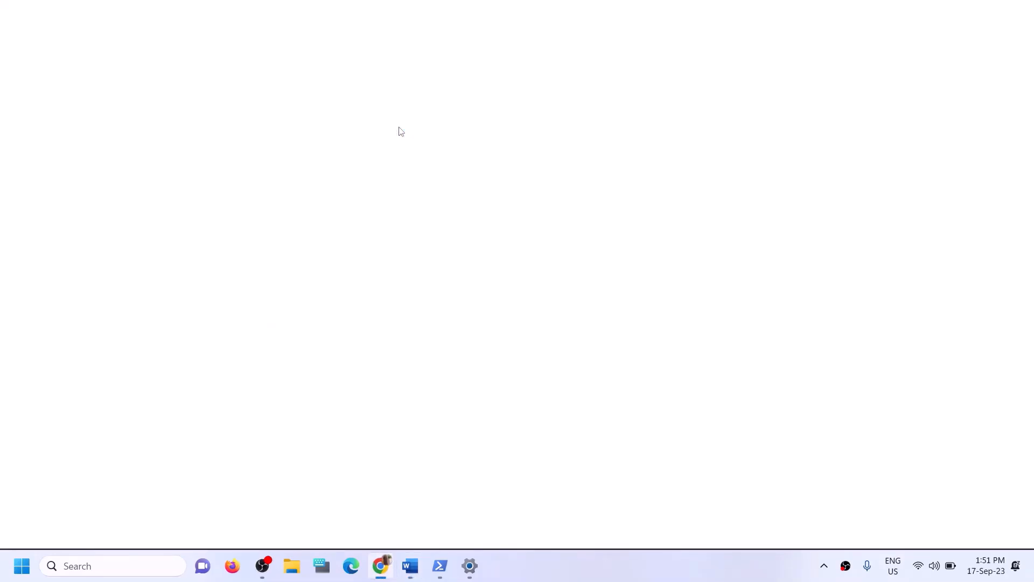
key("ctrl+v")
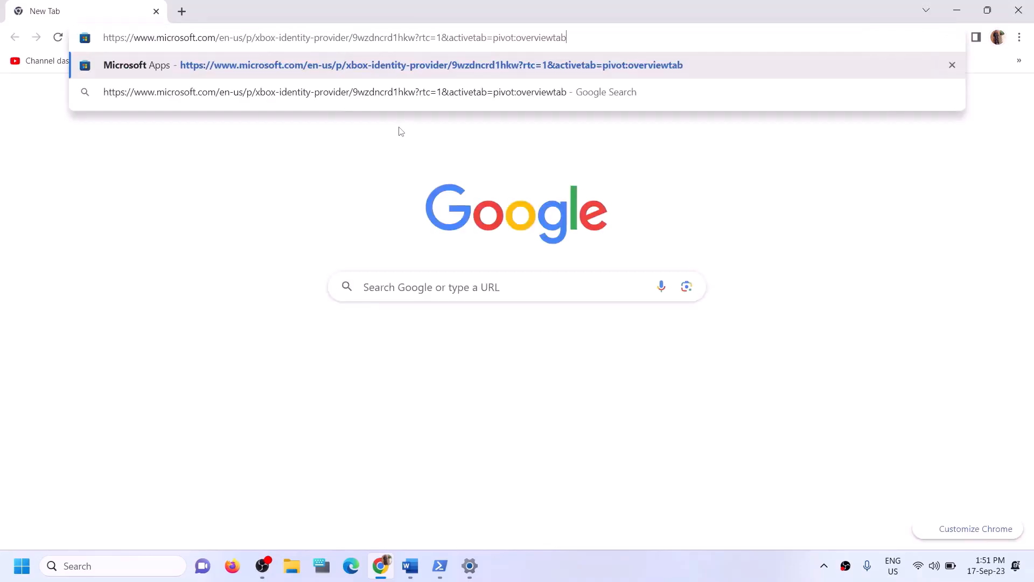
key("Return")
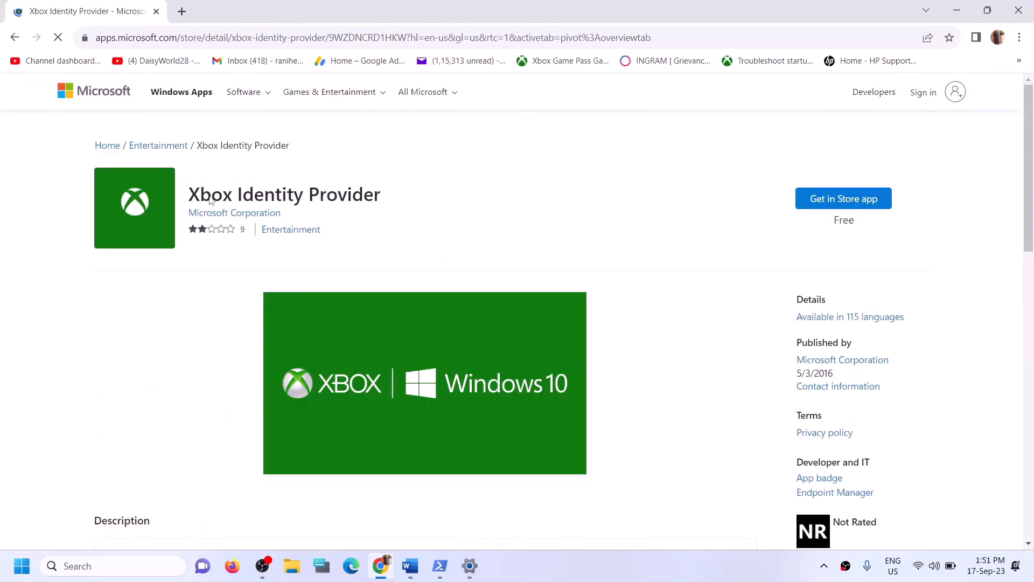
Open the Xbox Identity Provider listing in the Microsoft Store app from its web page, and close the Store window
left_click_drag(210, 200, 334, 207)
left_click(824, 199)
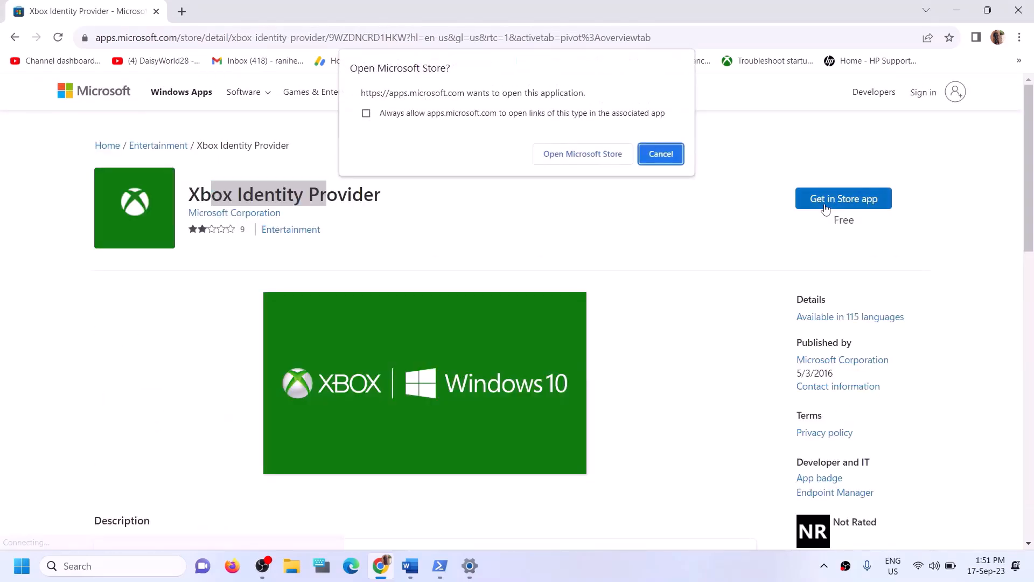
left_click(563, 161)
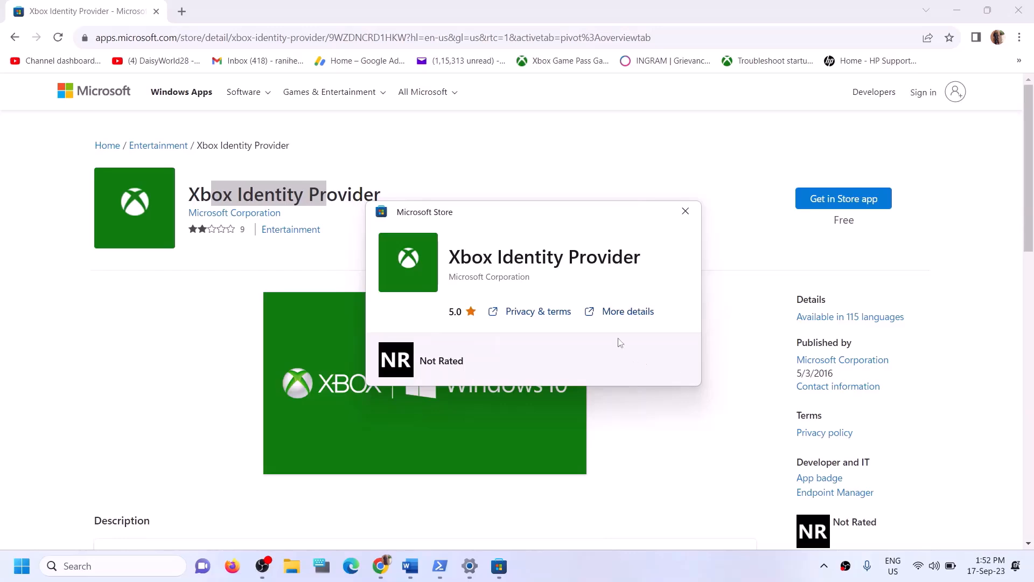
left_click(686, 211)
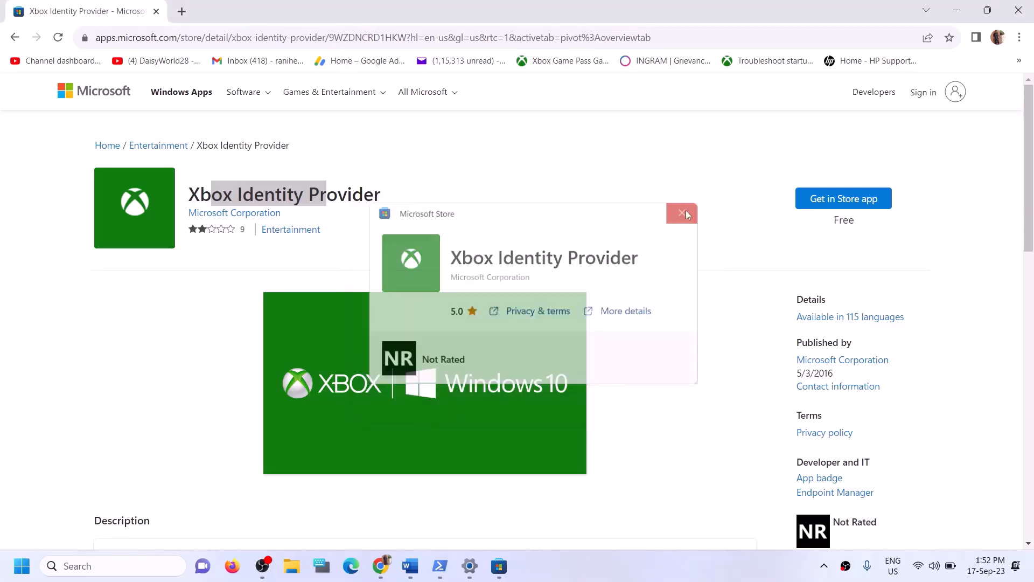
Return to the Word notes and copy the "get-appxpackage Microsoft.GamingServices | remove-AppxPackage -allusers" command
left_click(410, 566)
scroll(397, 429, "down", 5)
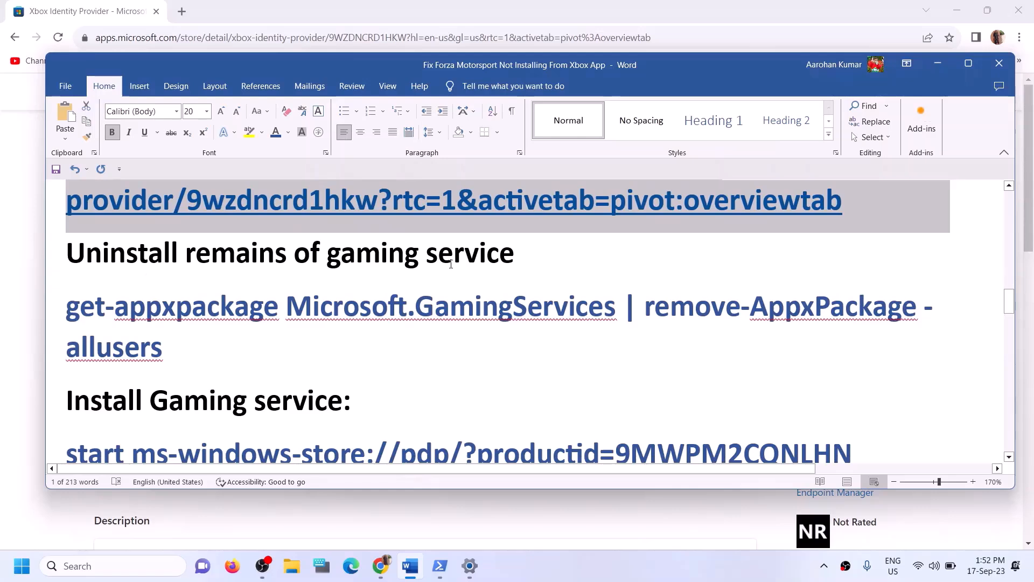
triple_click(199, 337)
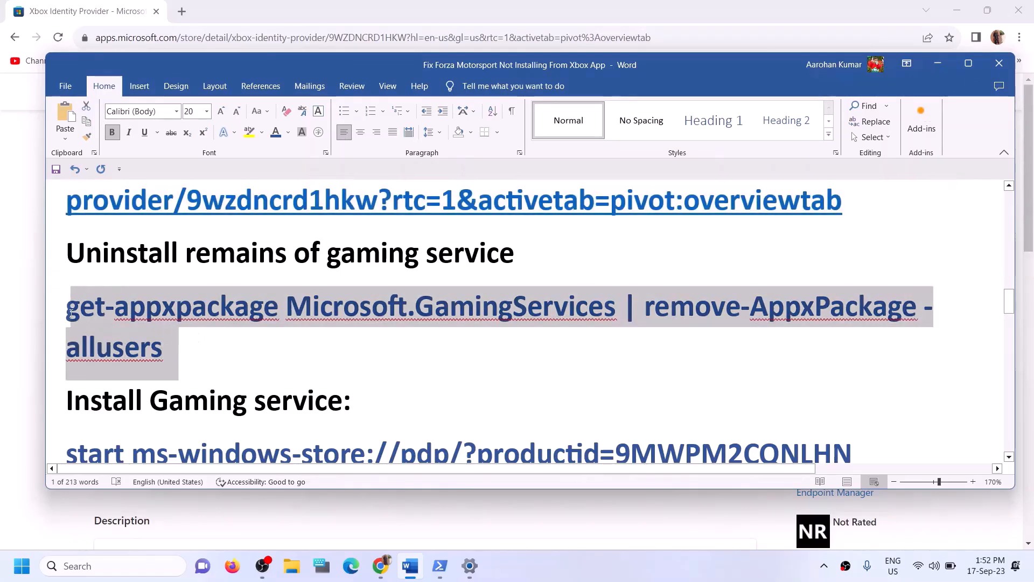
right_click(91, 331)
left_click(121, 372)
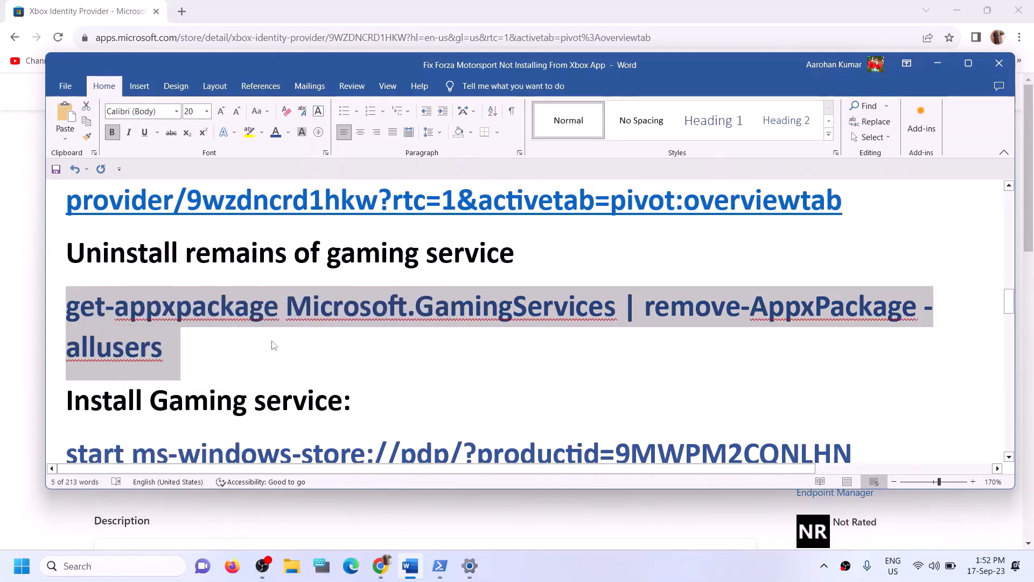
Search Windows for "powershell", start Windows PowerShell as administrator, and run the copied Gaming Services removal command
left_click(143, 564)
type("p")
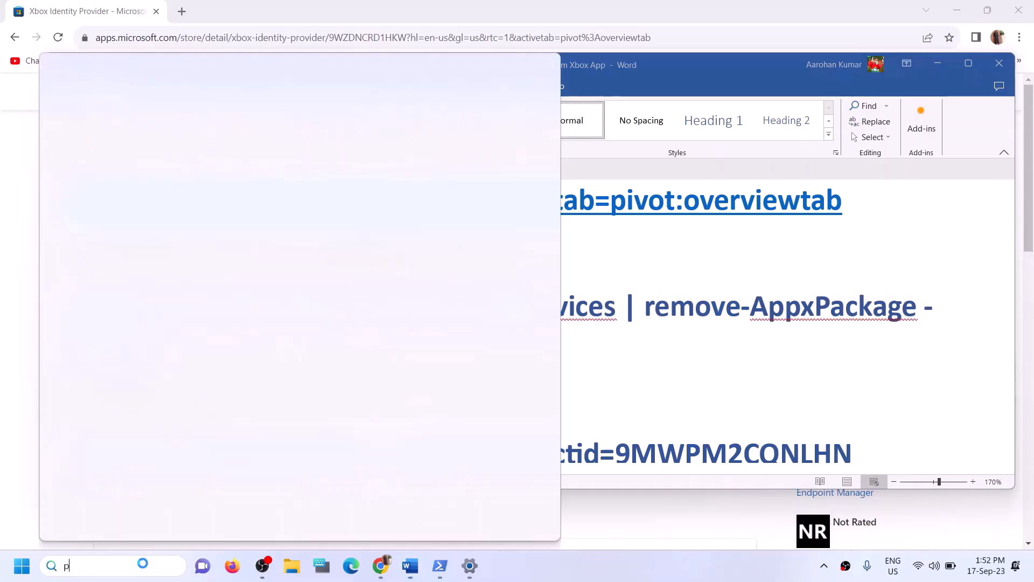
type("owershell")
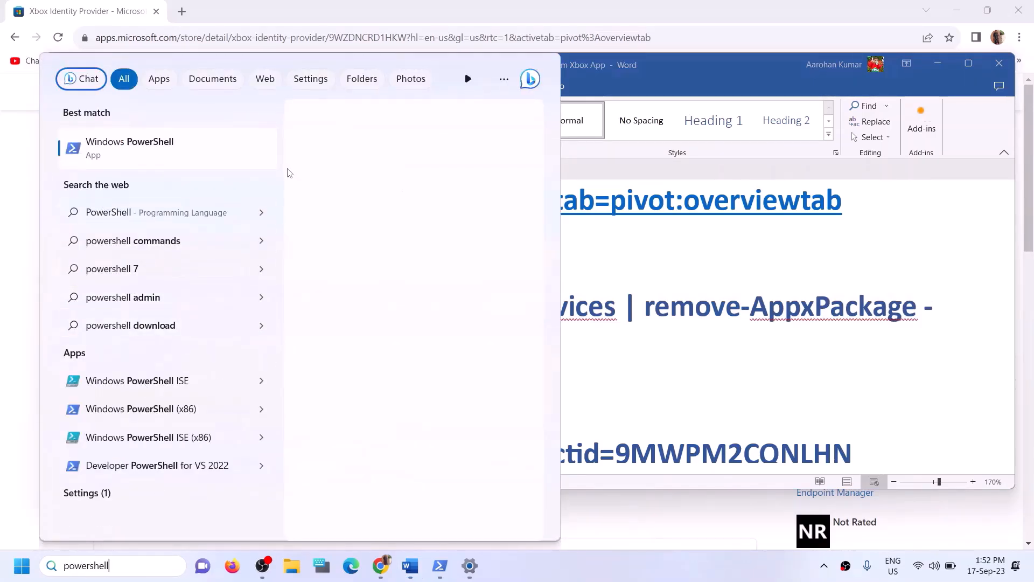
right_click(264, 165)
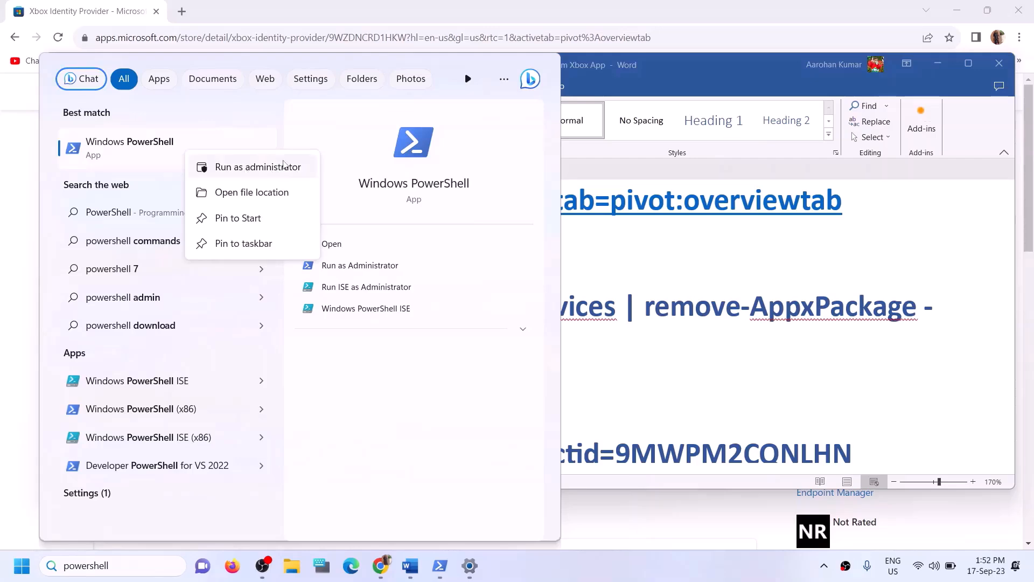
left_click(266, 169)
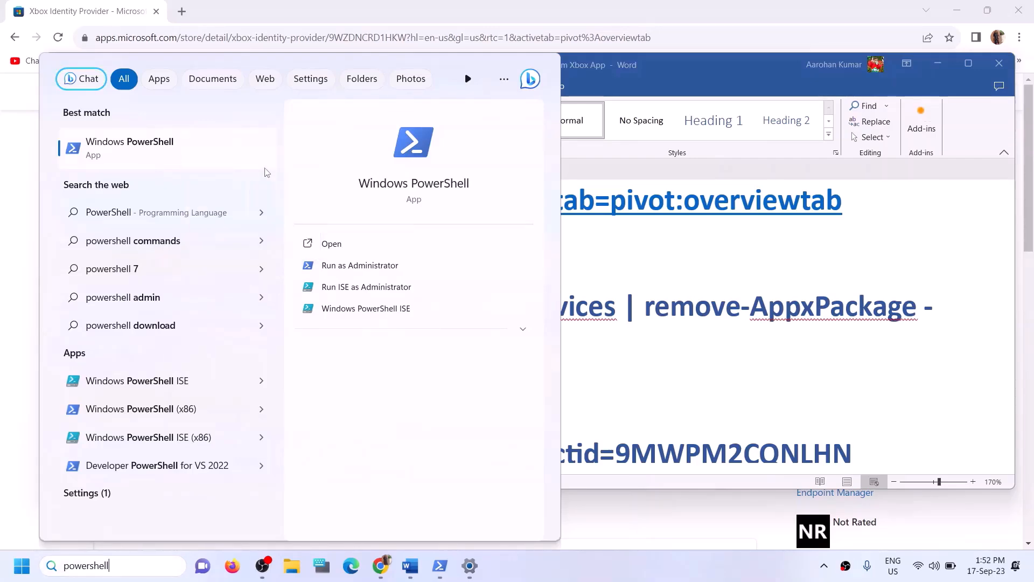
left_click(427, 388)
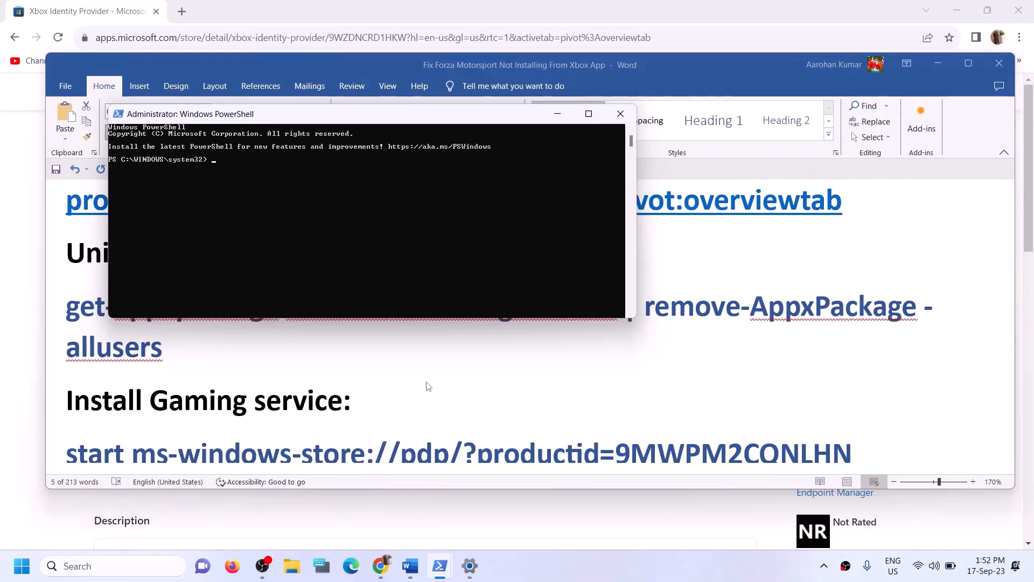
key("ctrl+v")
key("Return")
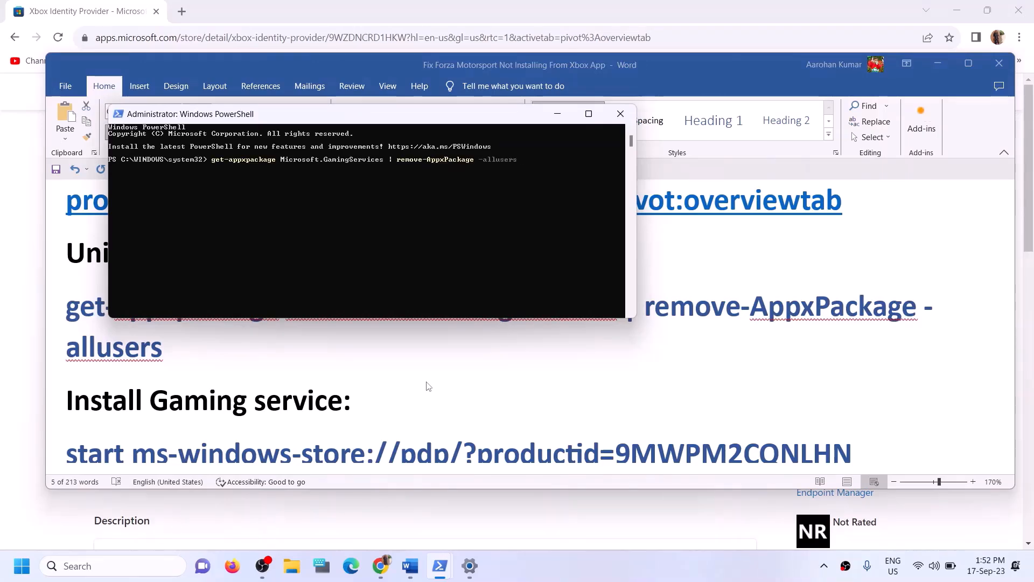
Run "start ms-windows-store://pdp/?productid=9MWPM2CQNLHN" from the notes in PowerShell to open the Gaming Services Store page, maximized
key("alt+Tab")
scroll(274, 365, "down", 3)
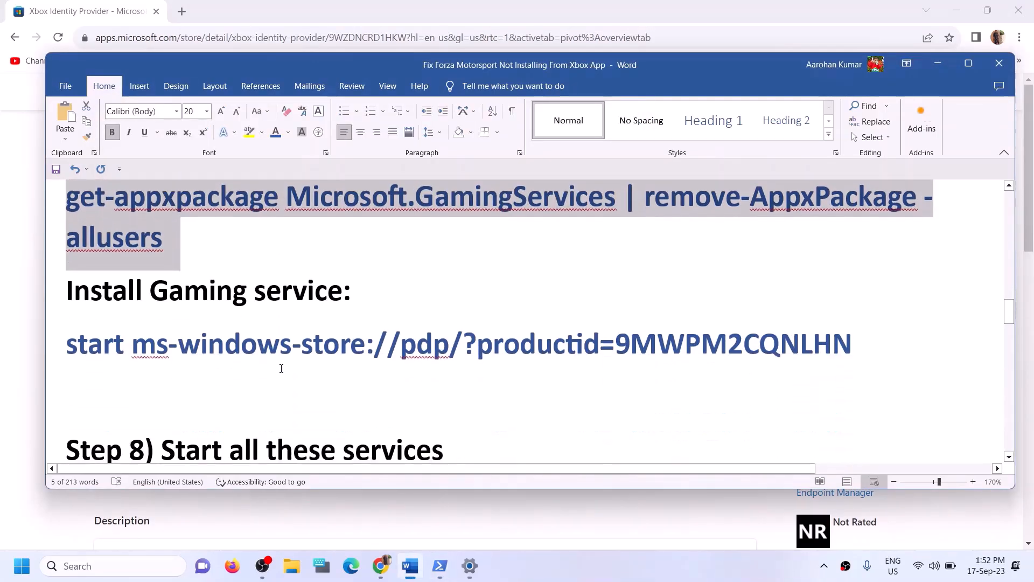
left_click_drag(857, 337, 67, 345)
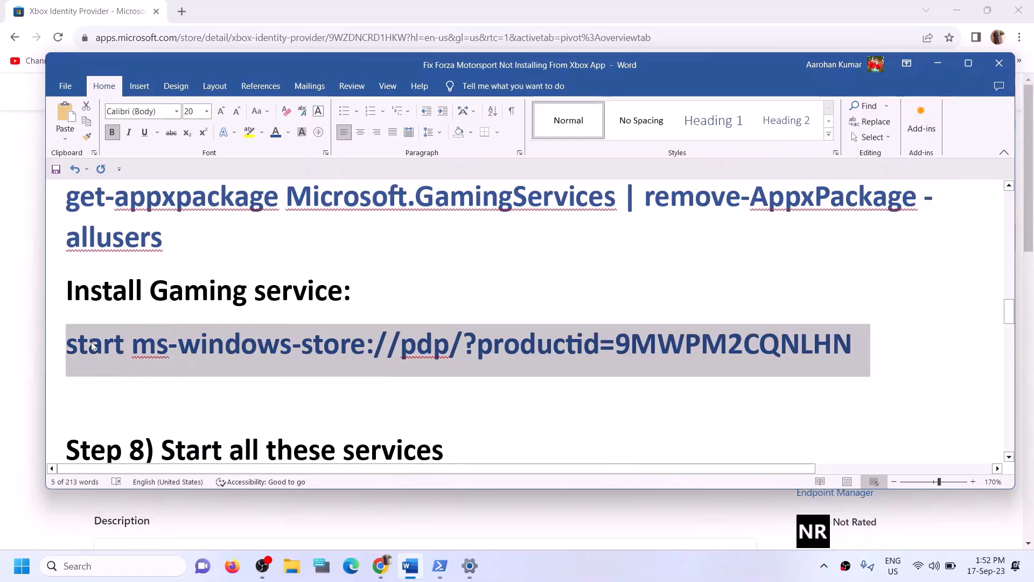
key("alt+Tab")
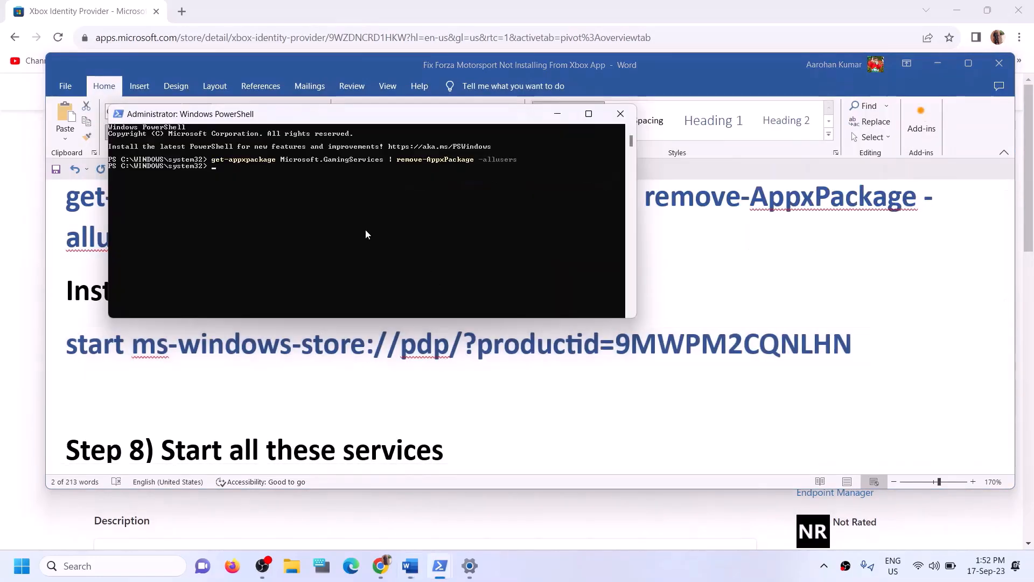
key("ctrl+v")
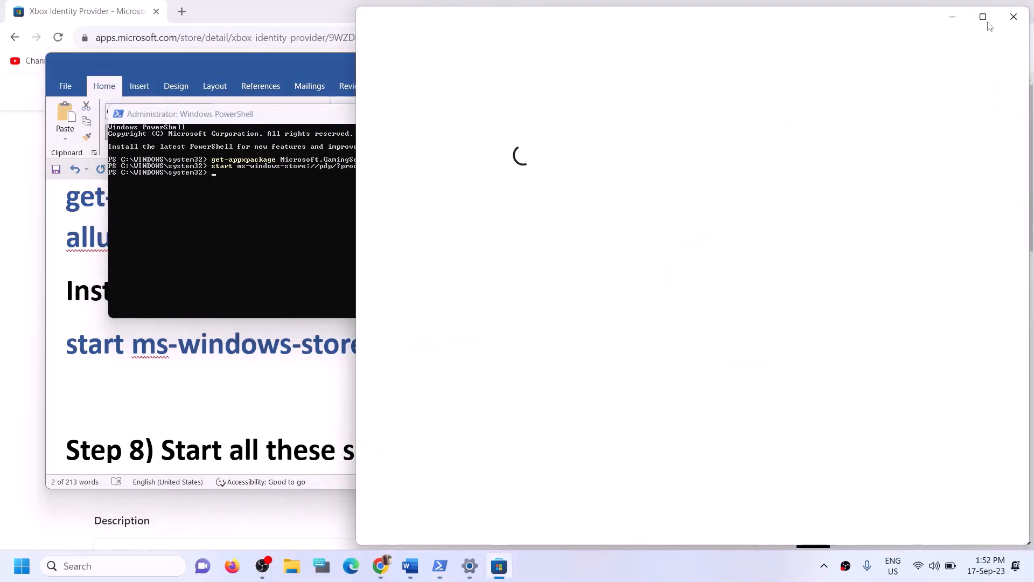
left_click(986, 18)
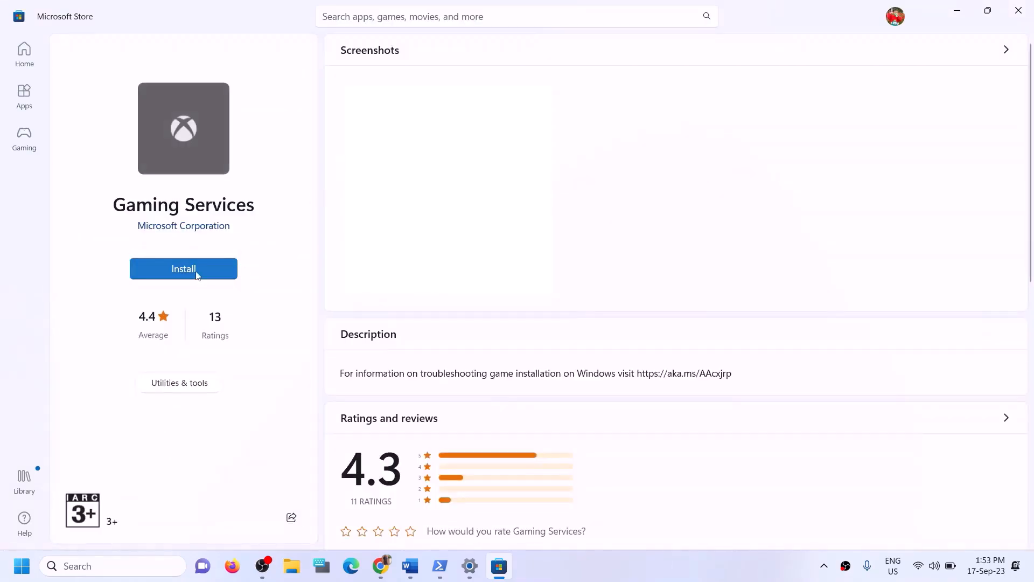
Install Gaming Services from its Store page and allow Host Process for Windows Services to make changes
left_click(196, 273)
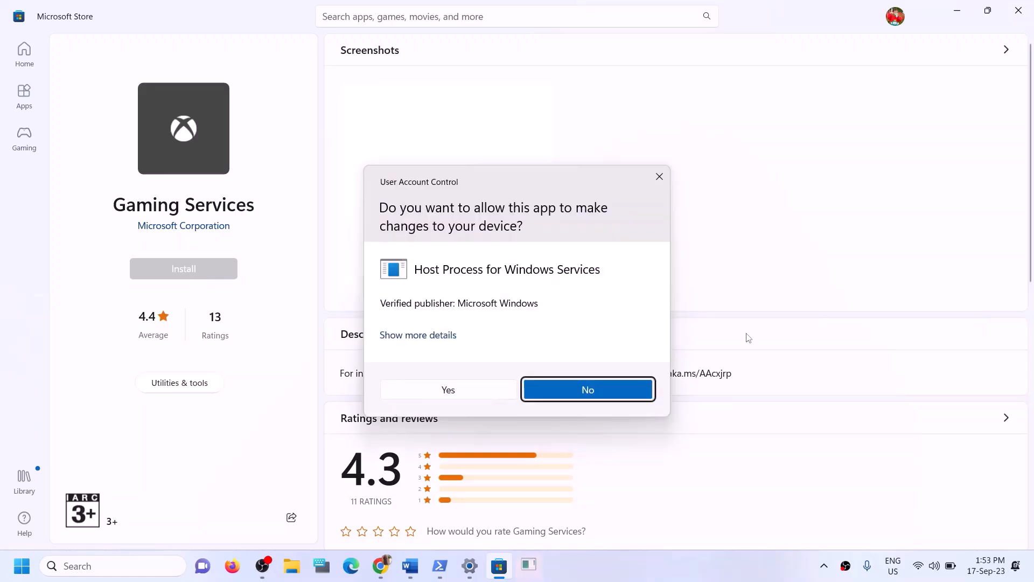
left_click(444, 392)
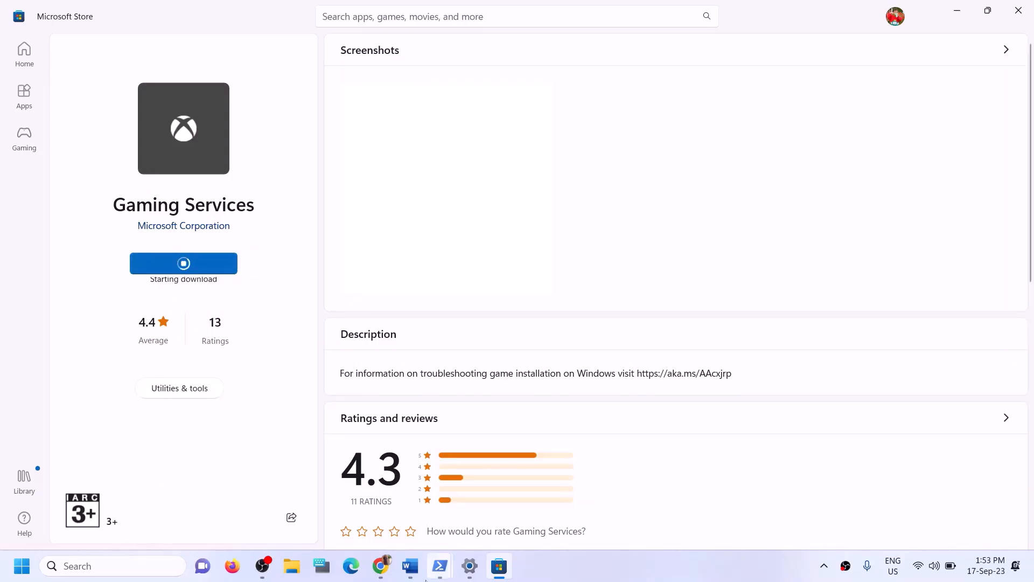
Go to "Step 8) Start all these services" in the Word notes, then search Windows for "services" and open the Services app
left_click(410, 565)
scroll(422, 419, "down", 5)
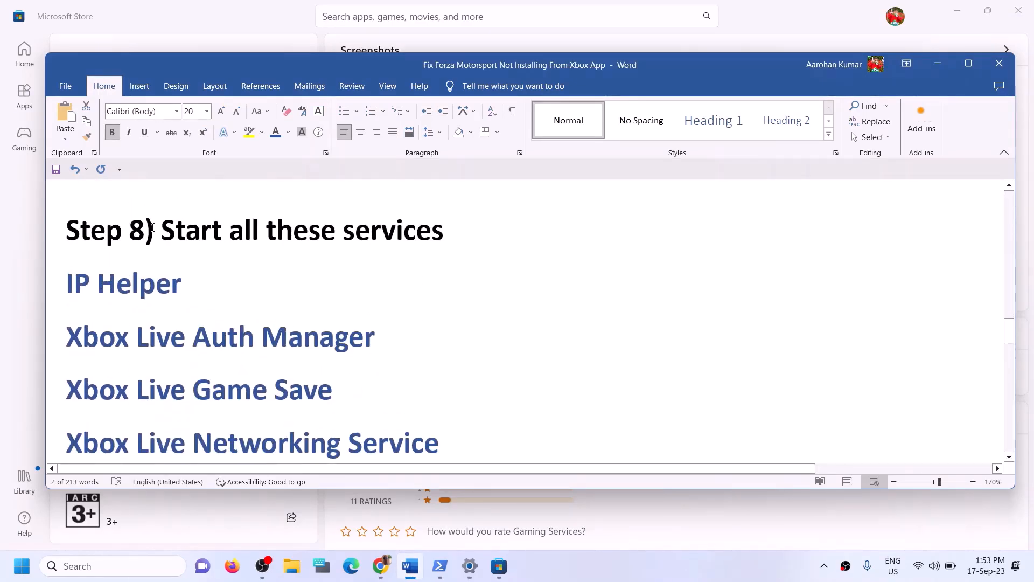
left_click_drag(152, 226, 450, 231)
left_click(134, 566)
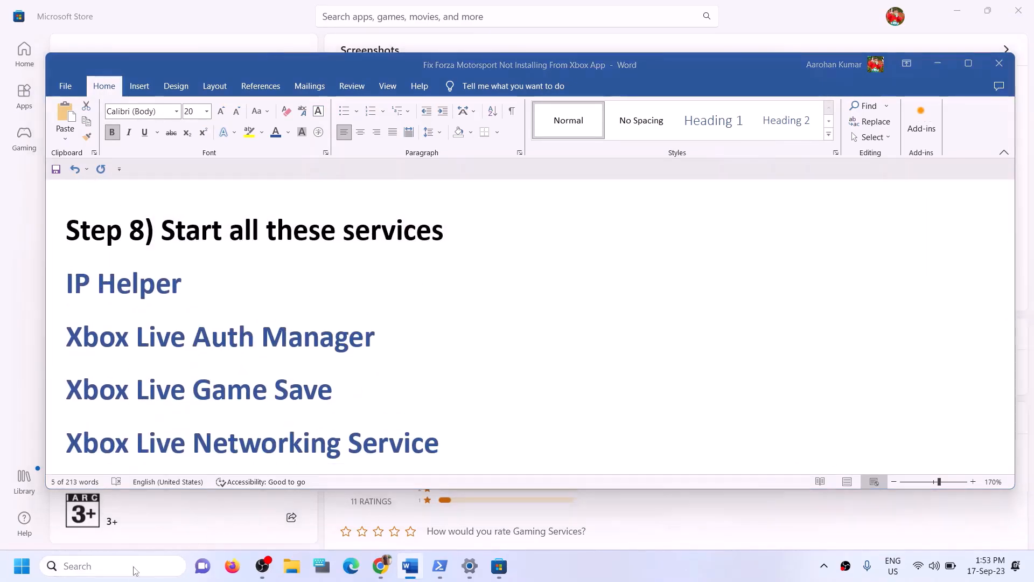
type("services")
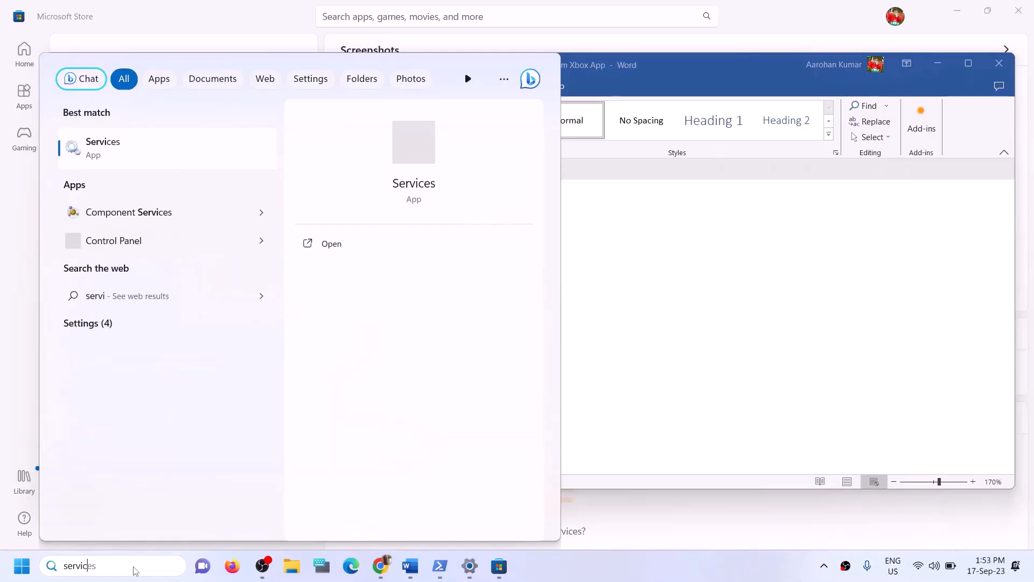
left_click(113, 148)
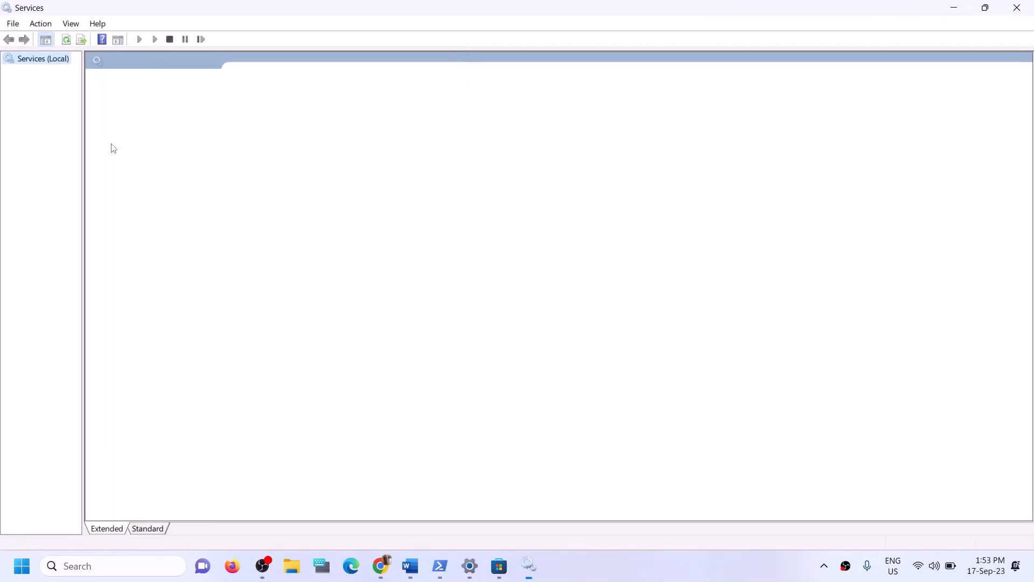
Find the IP Helper service, set its startup type to Automatic, and apply the change
left_click(324, 350)
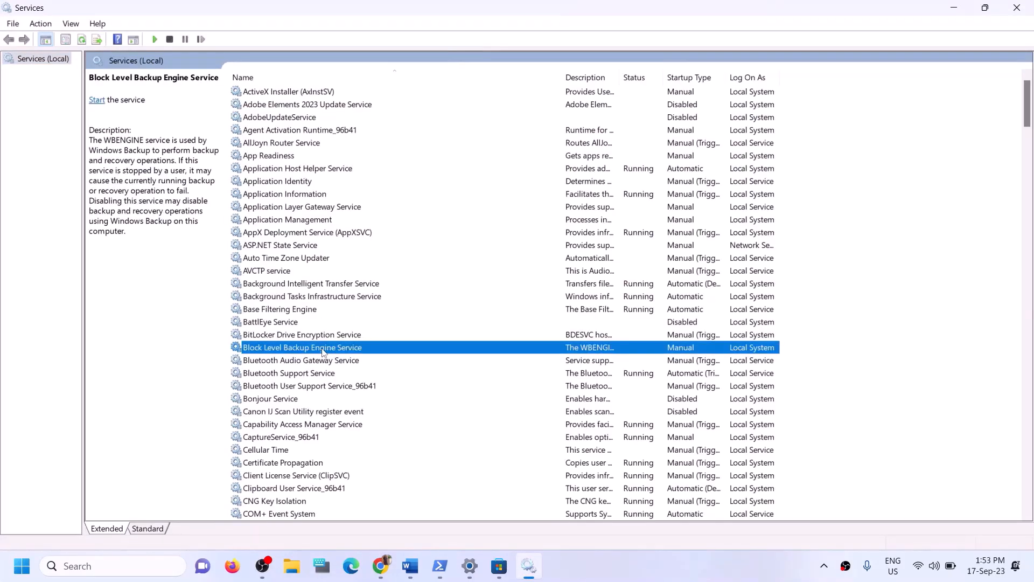
key("i")
left_click(259, 299)
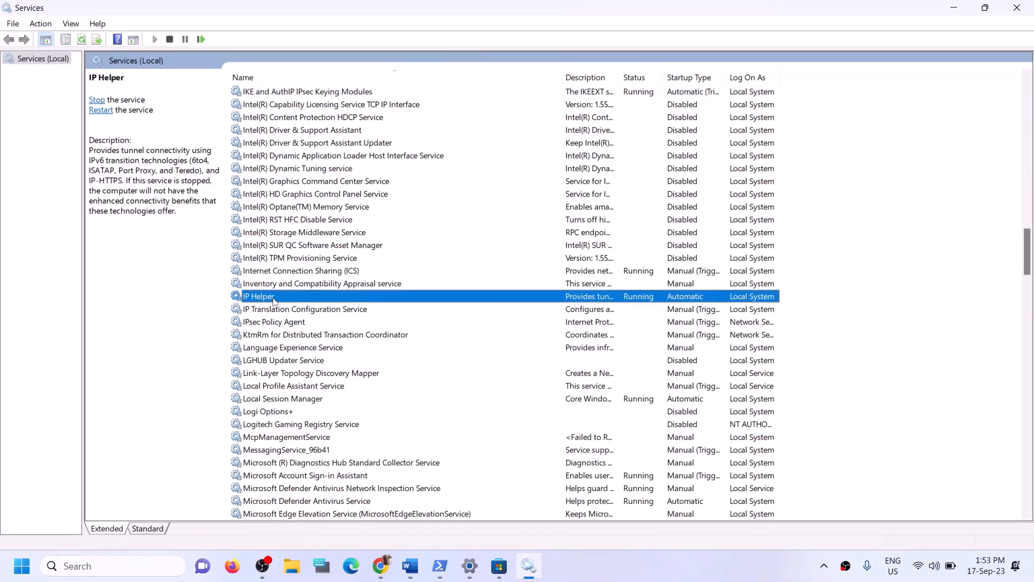
double_click(274, 301)
left_click(495, 266)
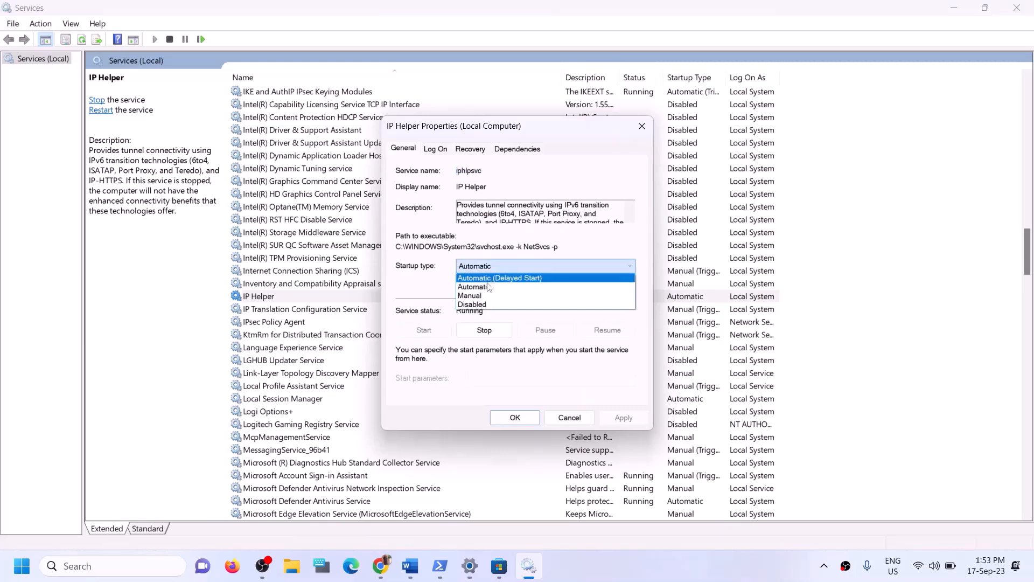
left_click(488, 295)
left_click(544, 266)
left_click(549, 286)
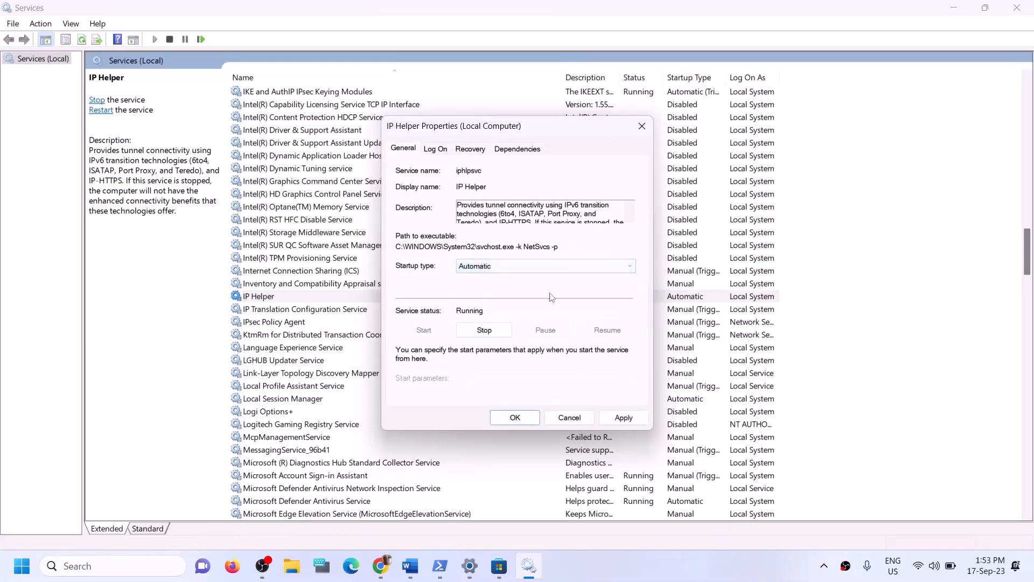
left_click(614, 419)
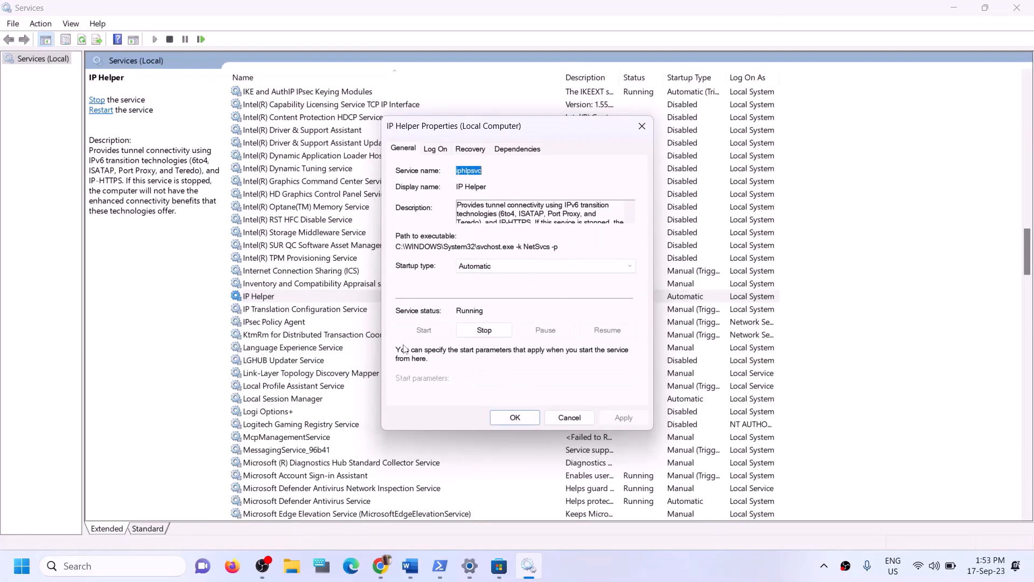
left_click(511, 418)
Find the Xbox Accessory Management Service, set its startup type to Automatic, and apply the change
left_click(346, 414)
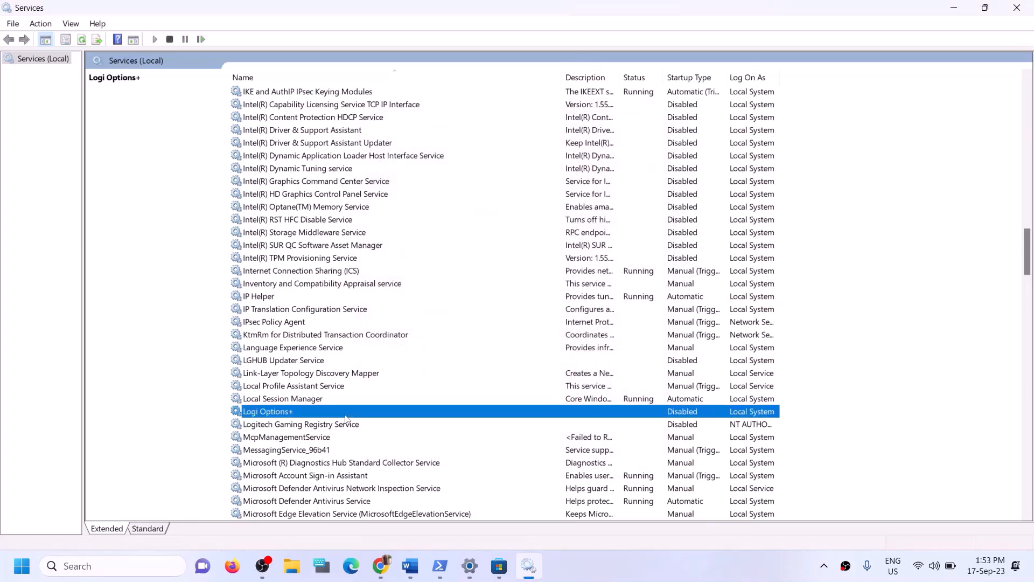
key("x")
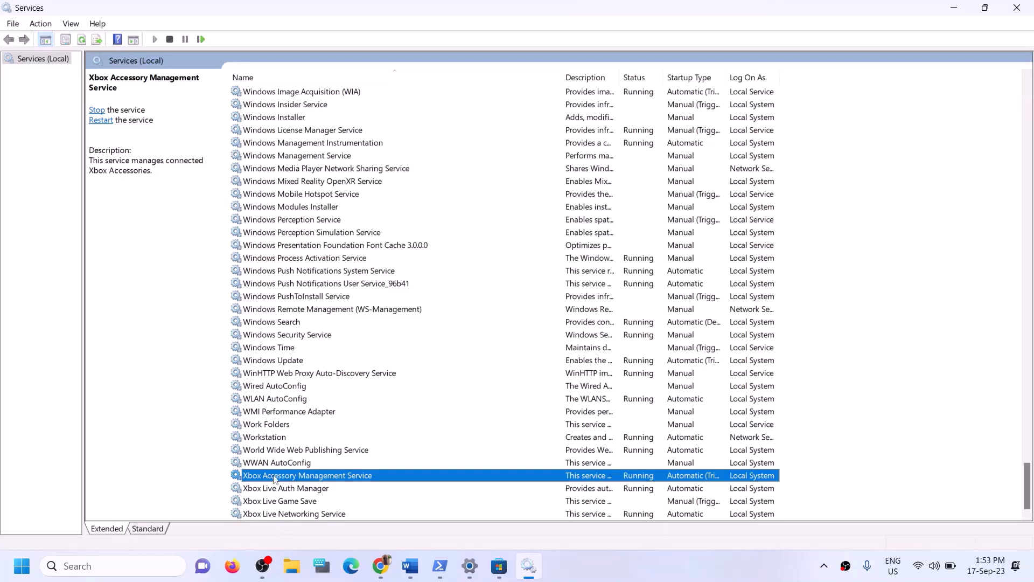
double_click(354, 478)
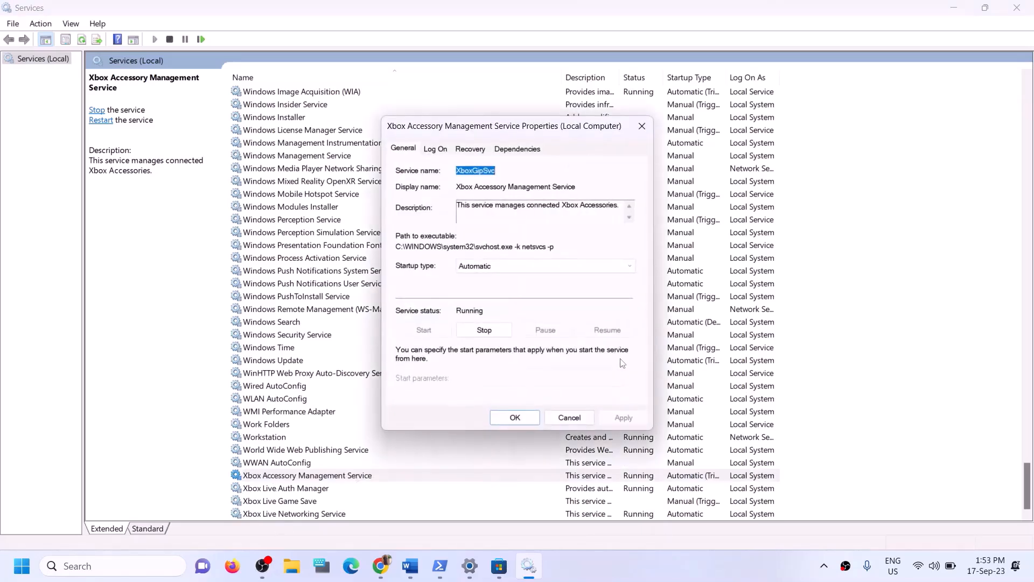
left_click(544, 266)
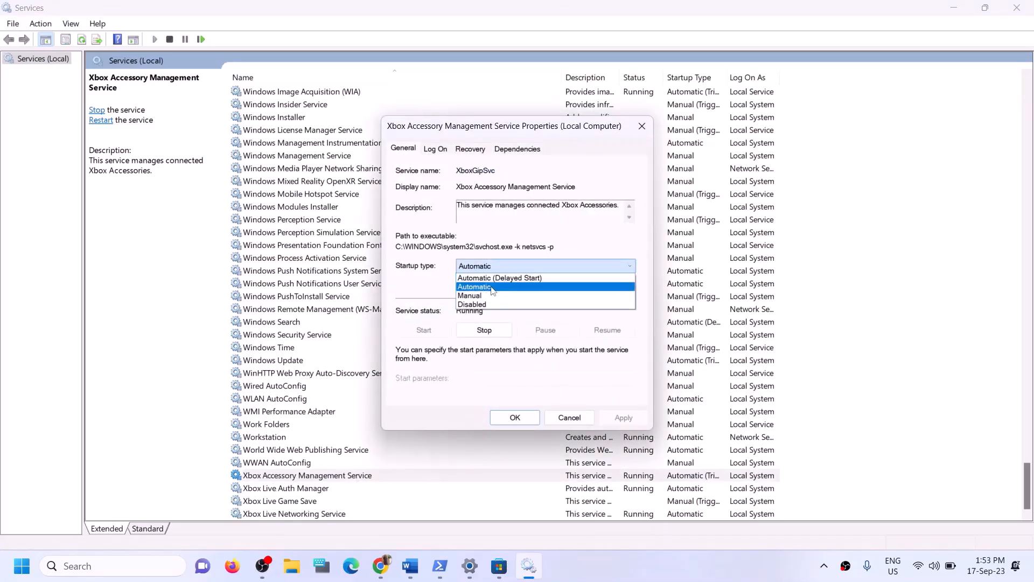
left_click(517, 287)
left_click(624, 419)
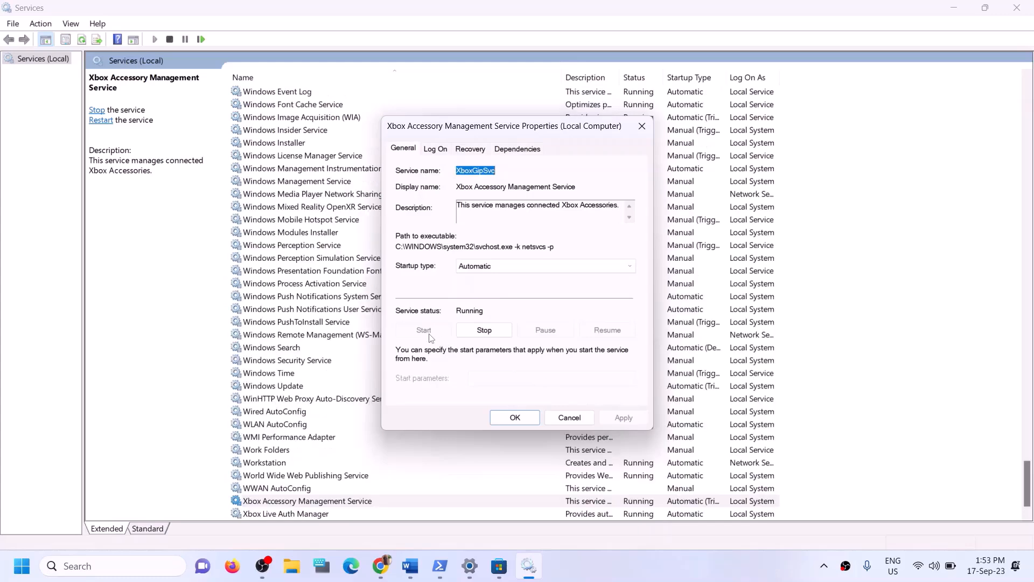
left_click(514, 418)
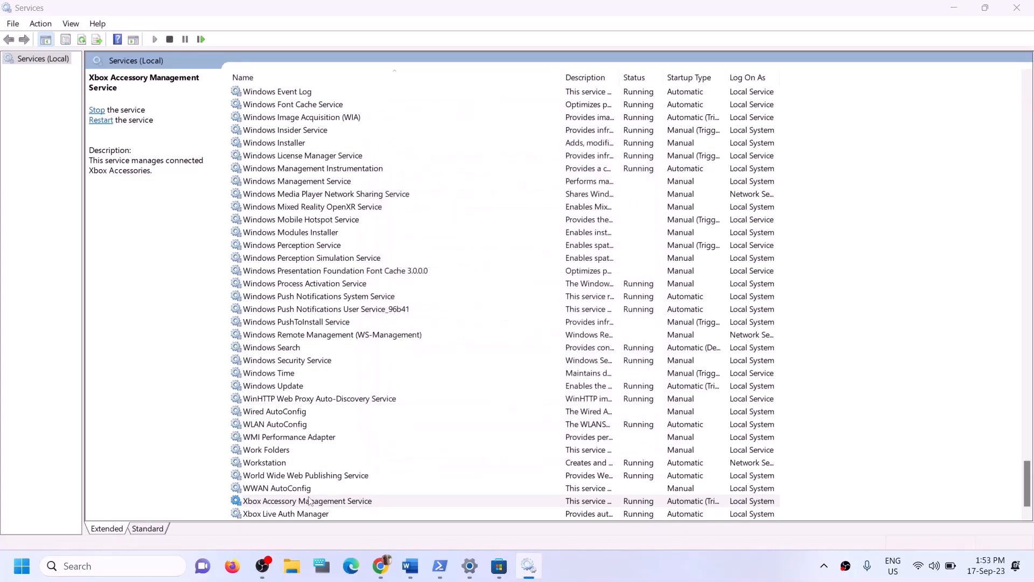
Set the Xbox Live Auth Manager service's startup type to Automatic and apply it
double_click(303, 491)
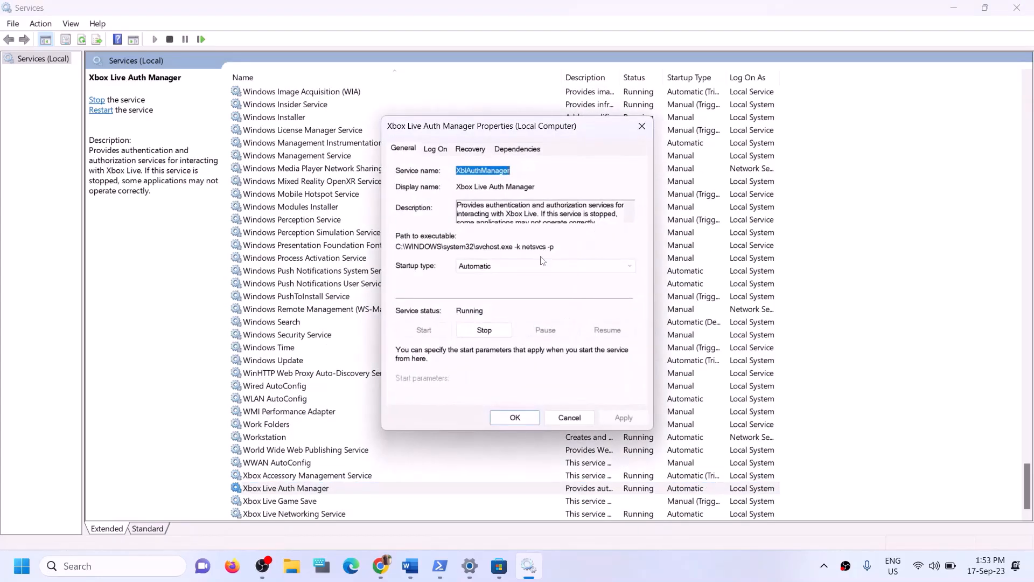
left_click(541, 266)
left_click(484, 289)
left_click(609, 416)
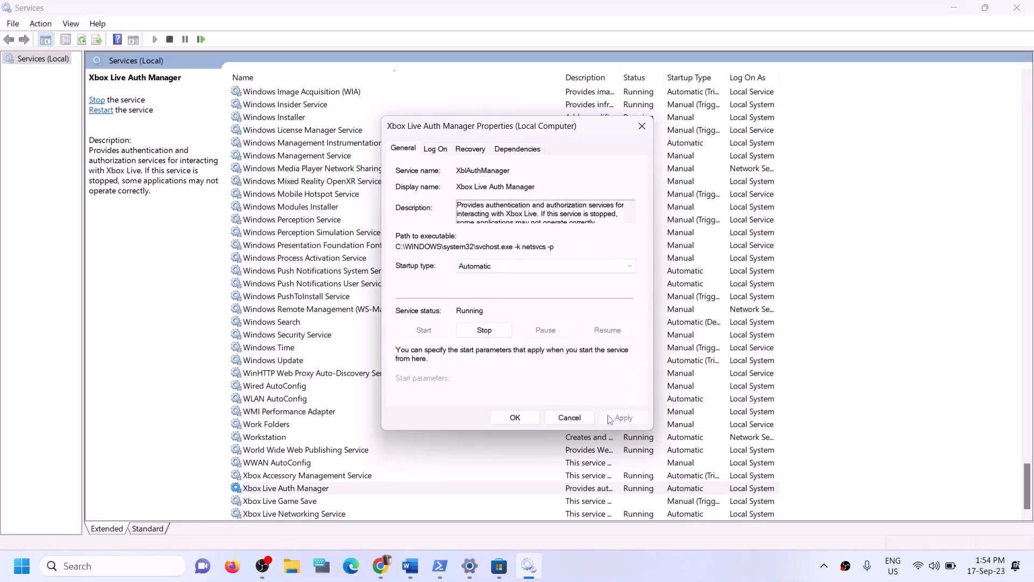
left_click(514, 417)
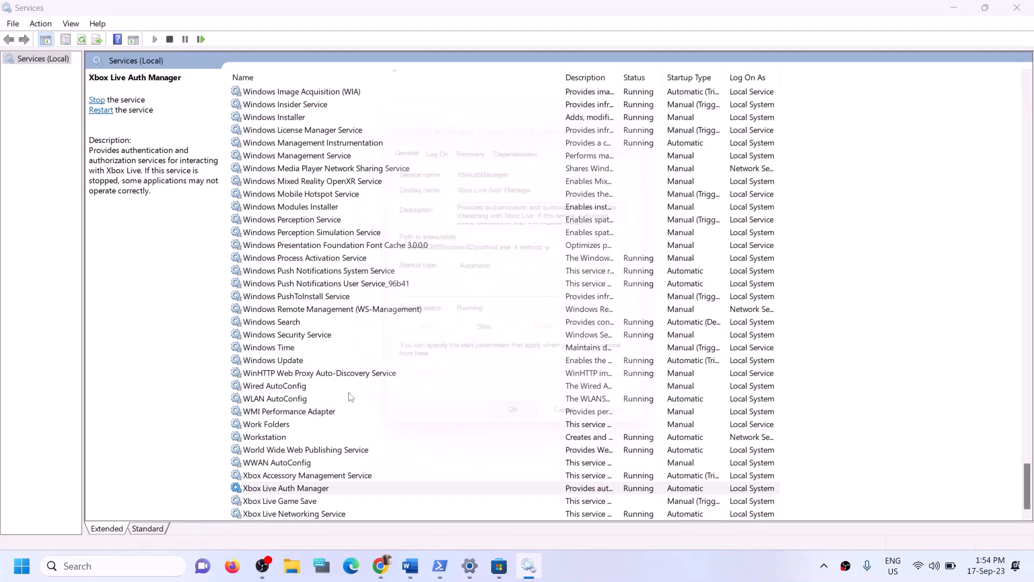
Set the Xbox Live Game Save service's startup type to Automatic, apply it, and start the service
double_click(290, 503)
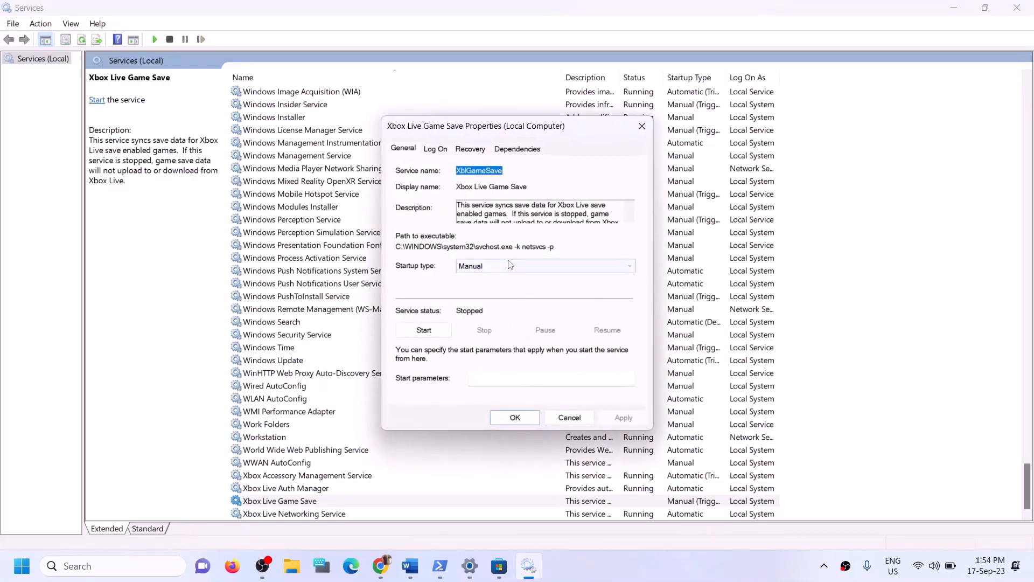
left_click(474, 267)
left_click(471, 286)
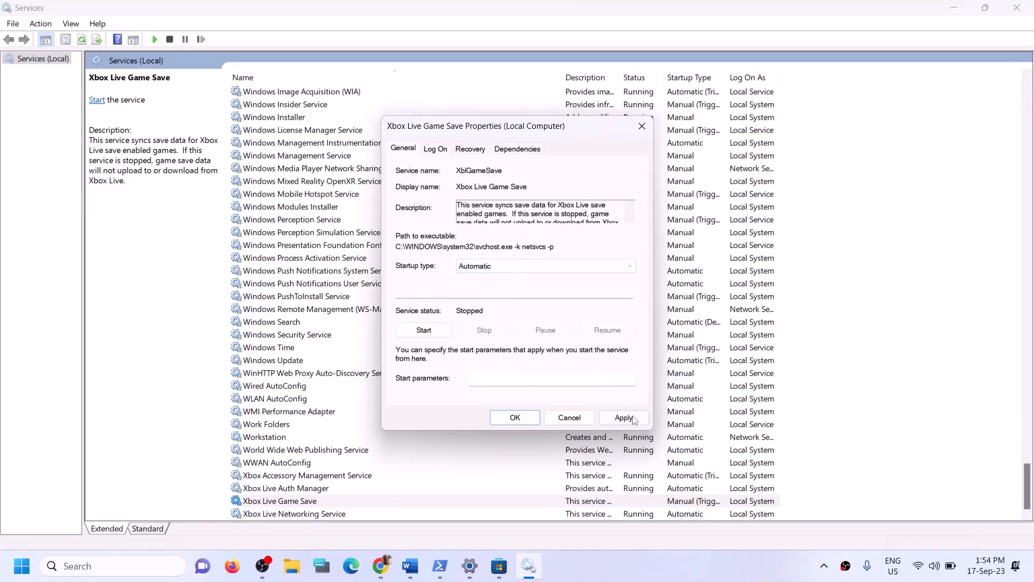
left_click(620, 417)
left_click(425, 331)
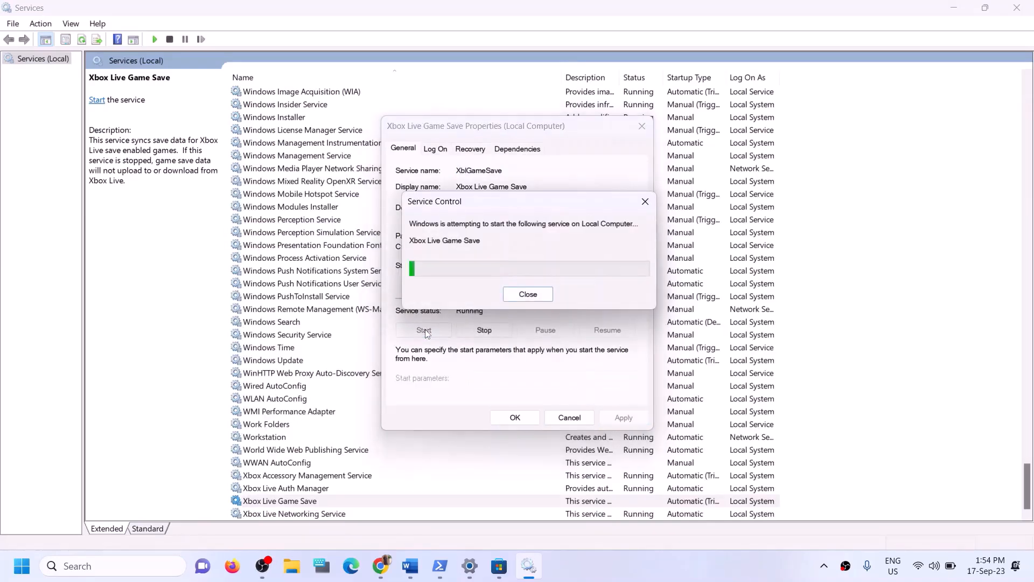
left_click(512, 422)
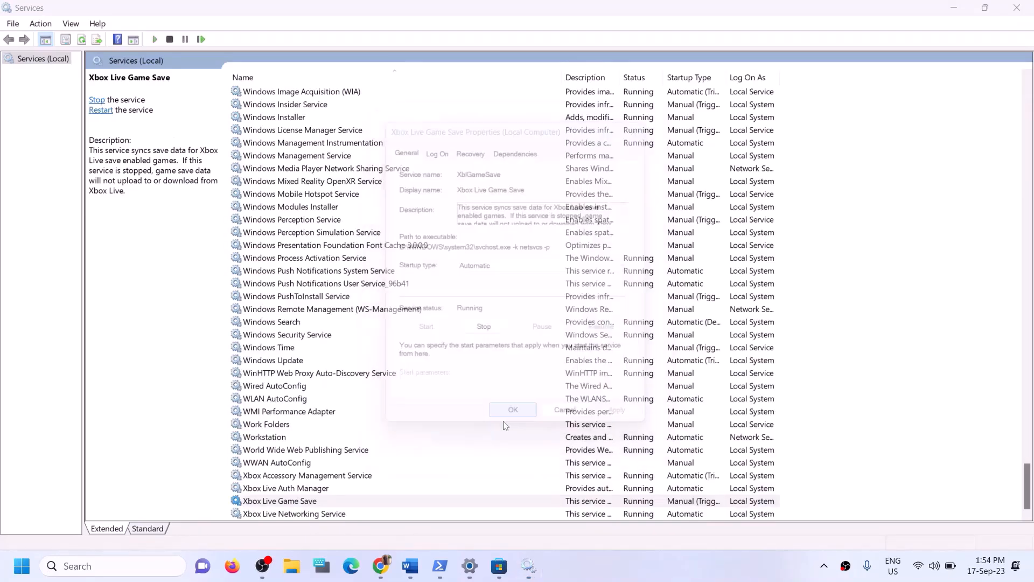
Set the Xbox Live Networking Service's startup type to Automatic and apply it
double_click(304, 514)
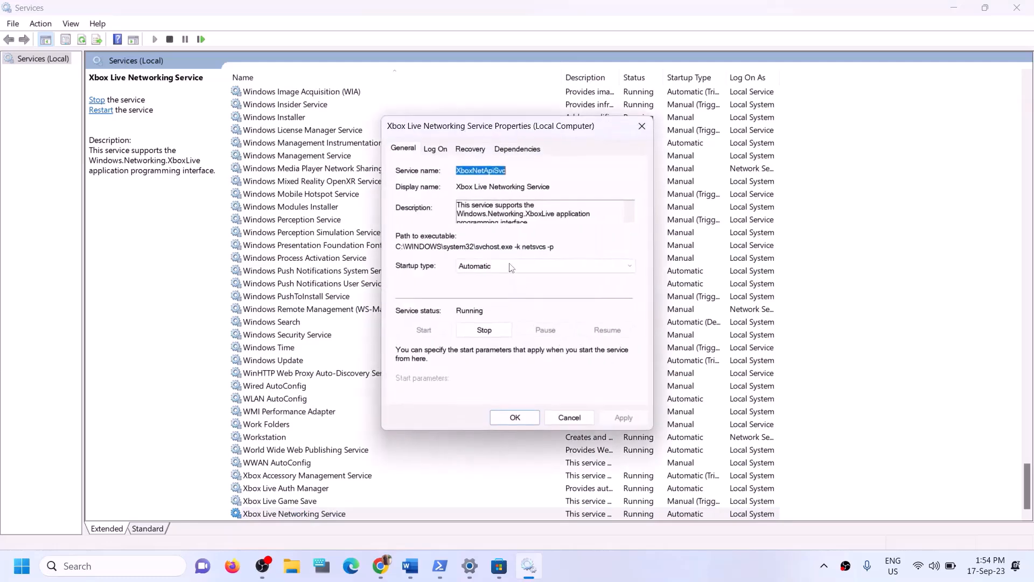
left_click(508, 266)
left_click(479, 286)
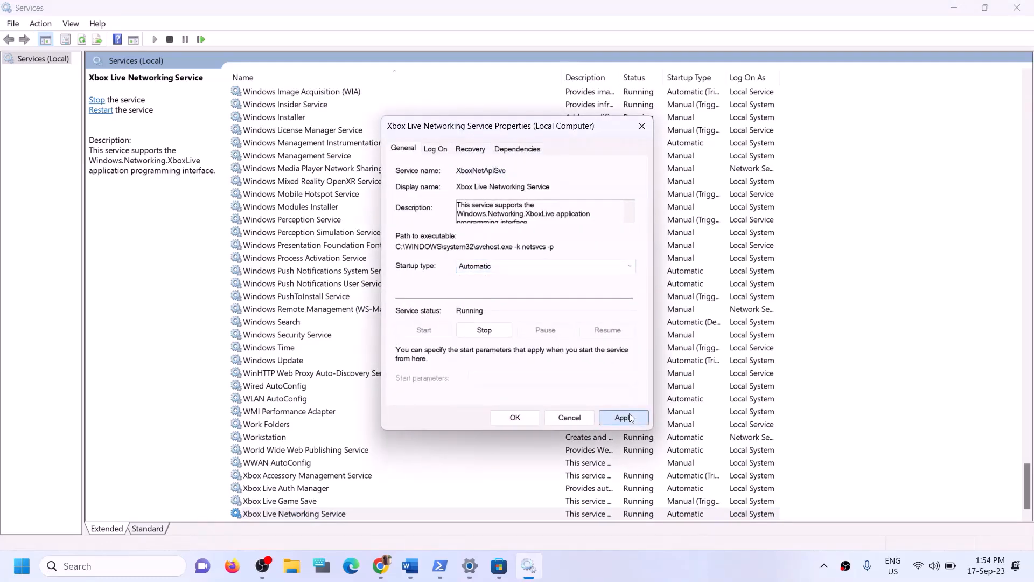
left_click(623, 418)
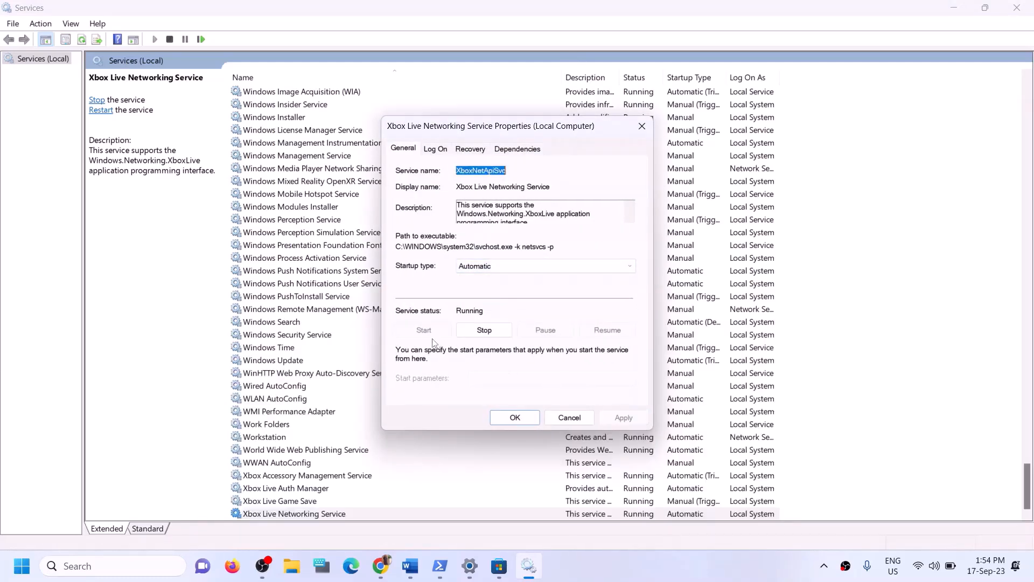
left_click(502, 416)
Set the Windows Update service's startup type to Automatic and apply it
left_click(298, 361)
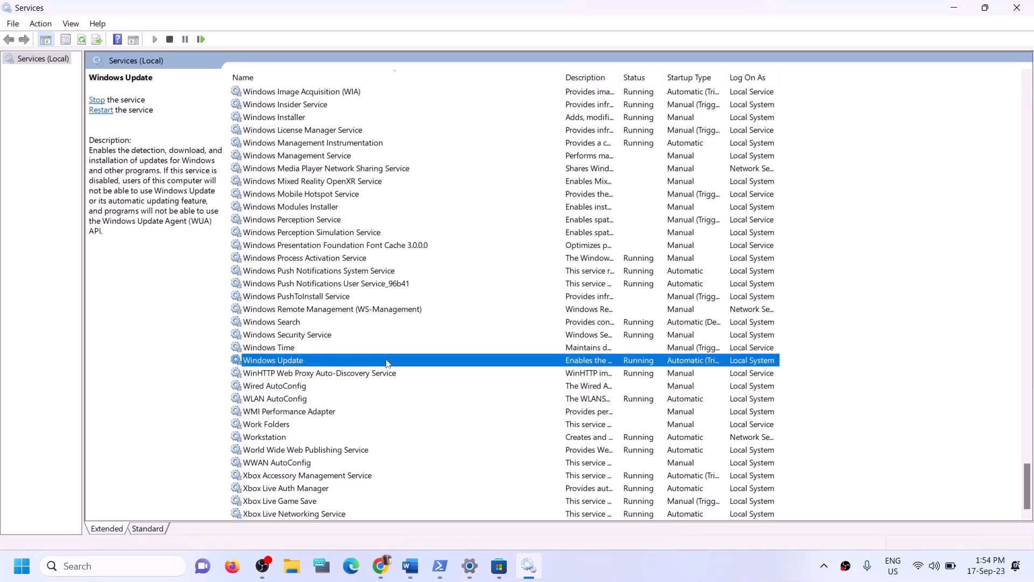
double_click(421, 365)
left_click(515, 267)
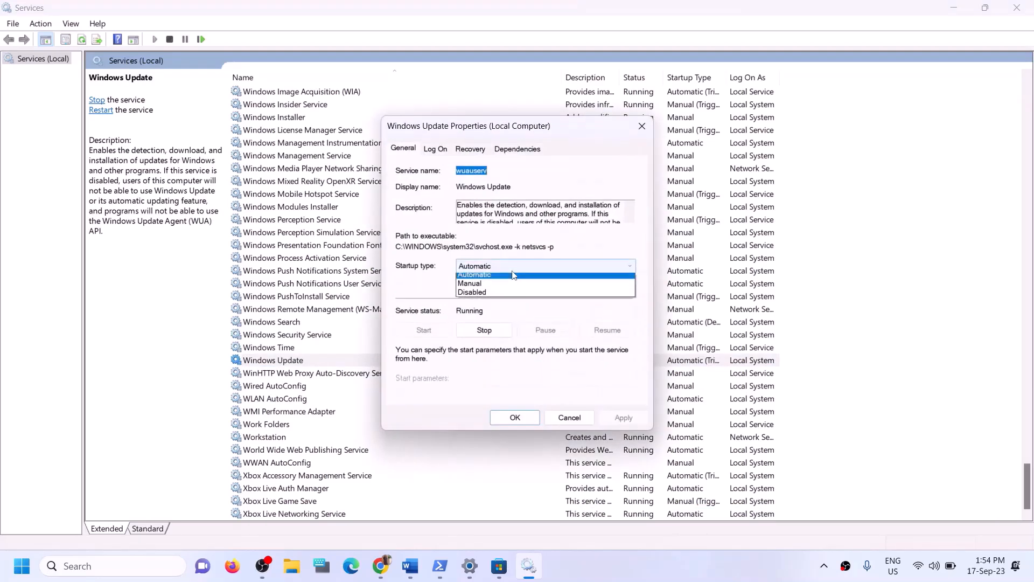
left_click(514, 276)
left_click(623, 418)
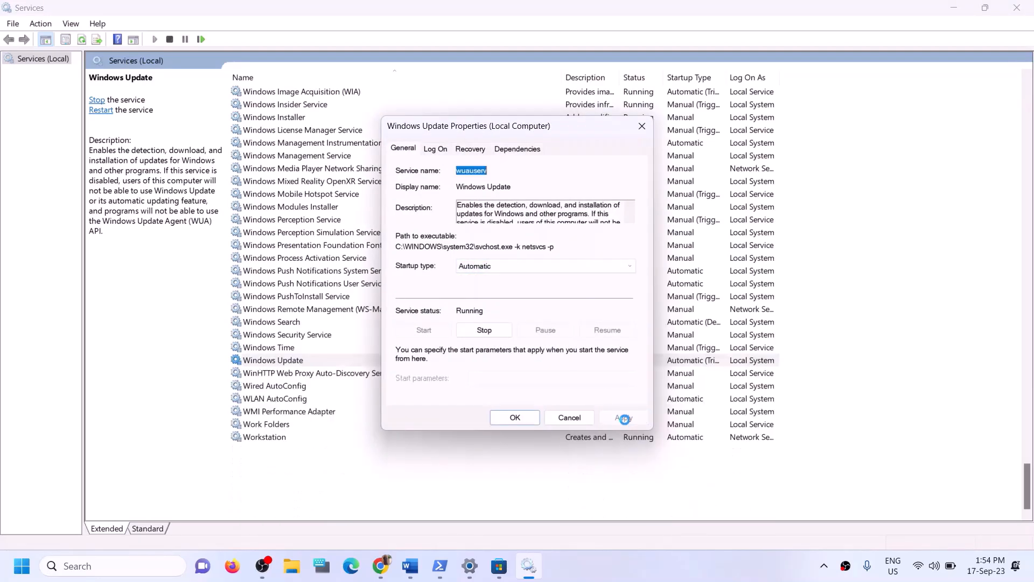
left_click(513, 418)
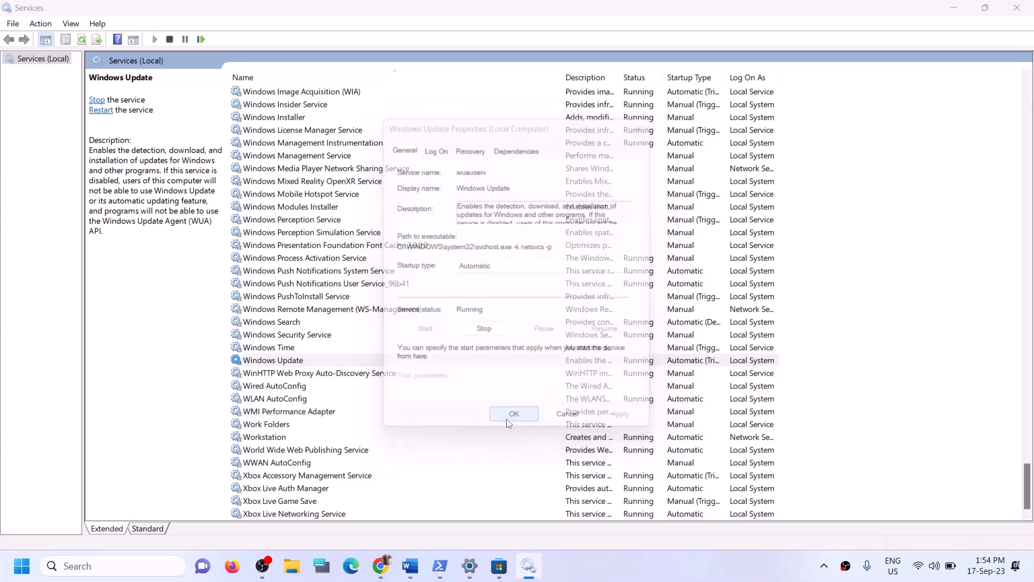
Locate the two Gaming Services entries in the services list and check their running status and available service actions
left_click(351, 284)
key("g")
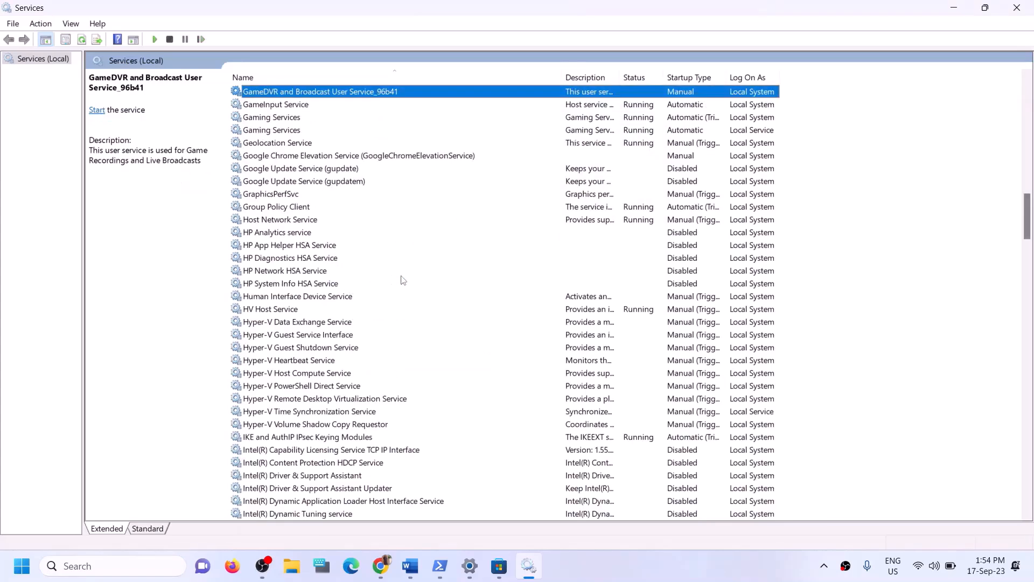
scroll(414, 283, "up", 3)
left_click(625, 237)
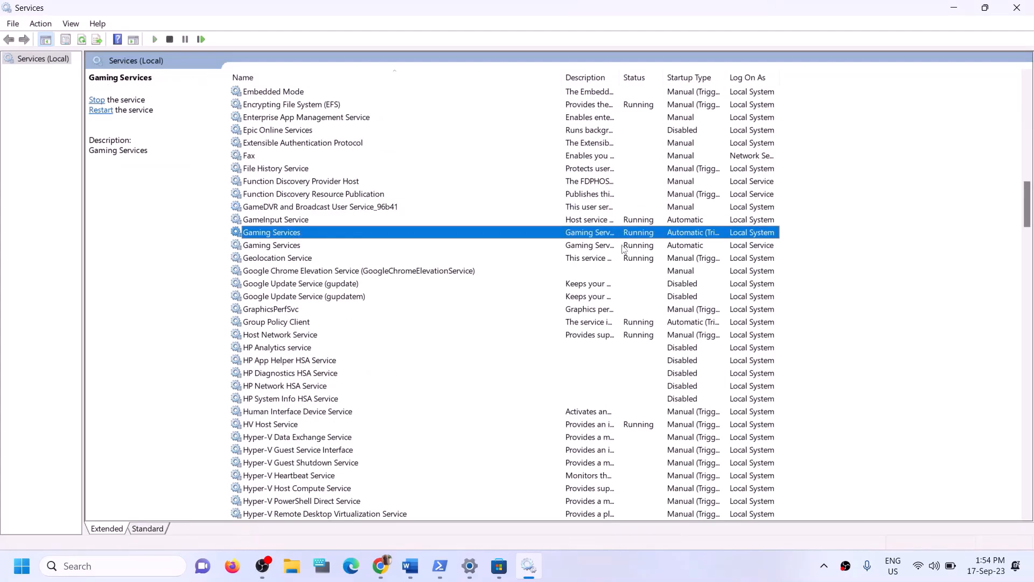
left_click(625, 249)
left_click(625, 238)
left_click(634, 248)
left_click(634, 240)
left_click(630, 248)
left_click(632, 237)
right_click(632, 237)
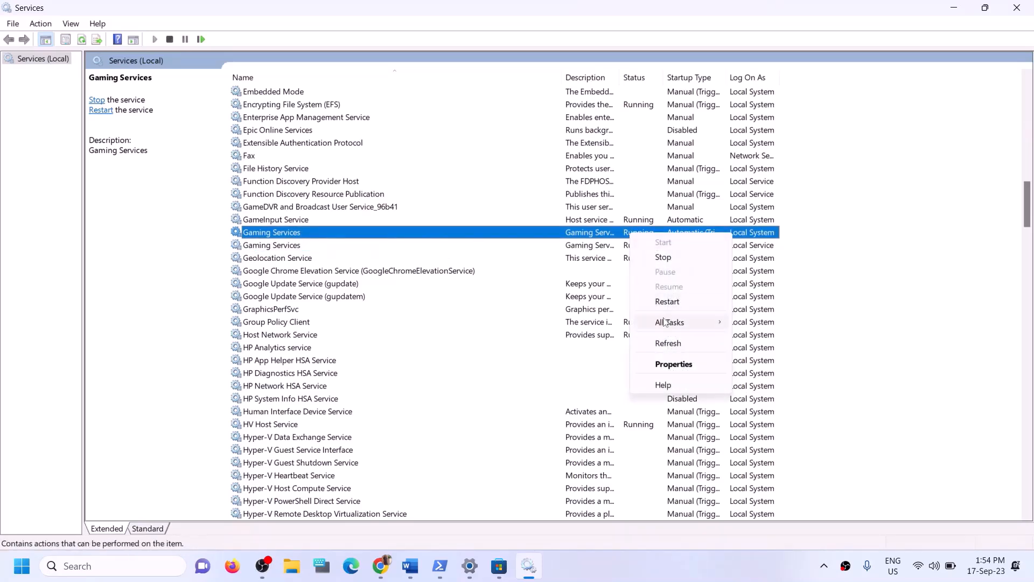
left_click(573, 233)
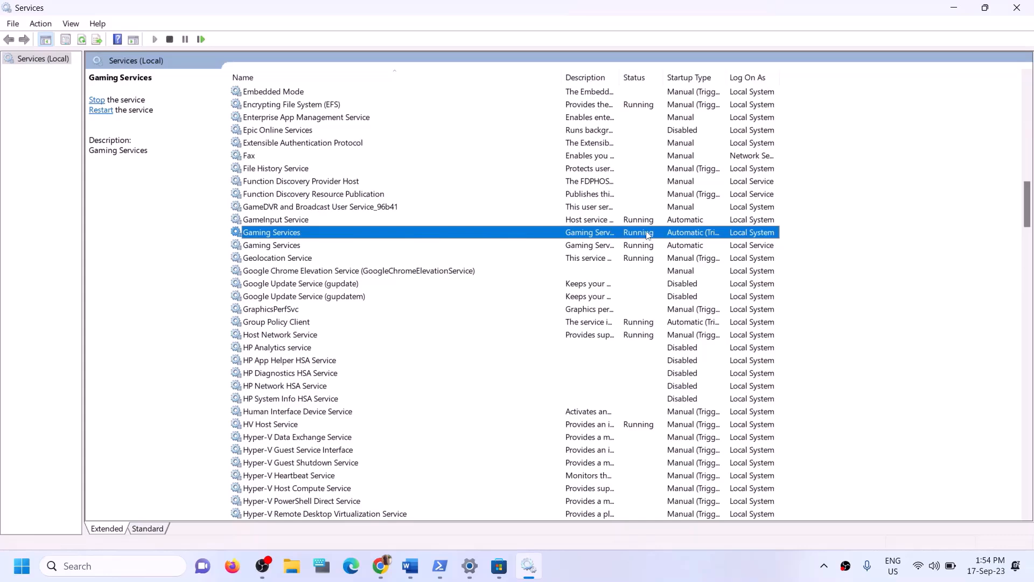
Stop both Gaming Services entries in the services list
left_click(645, 248)
left_click(640, 237)
right_click(636, 235)
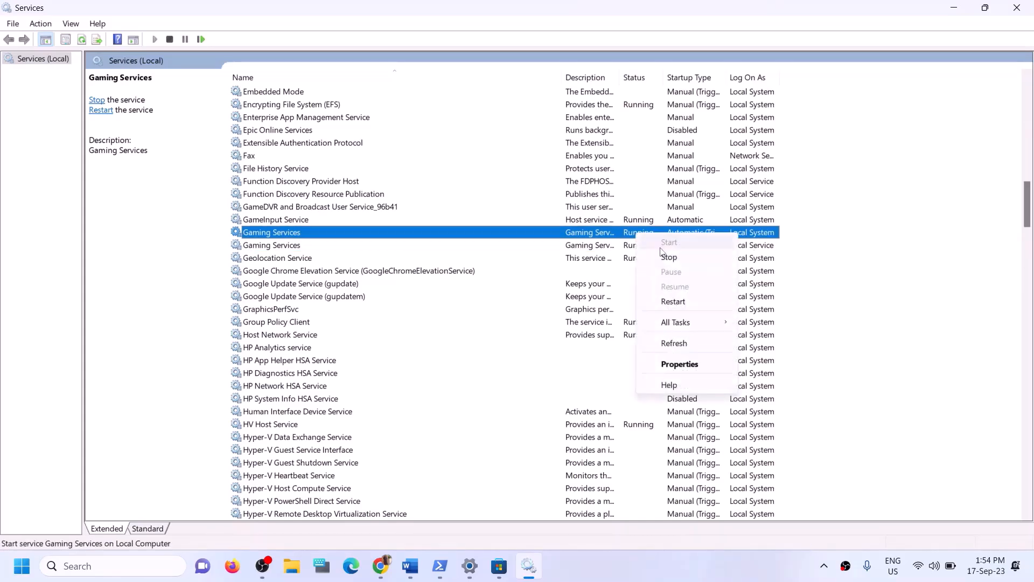
left_click(668, 257)
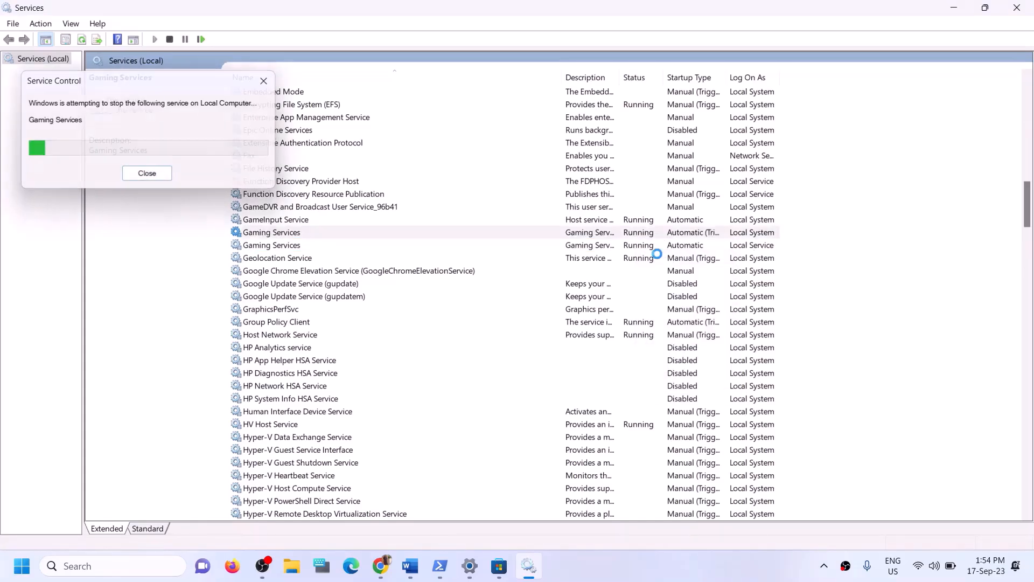
left_click(603, 249)
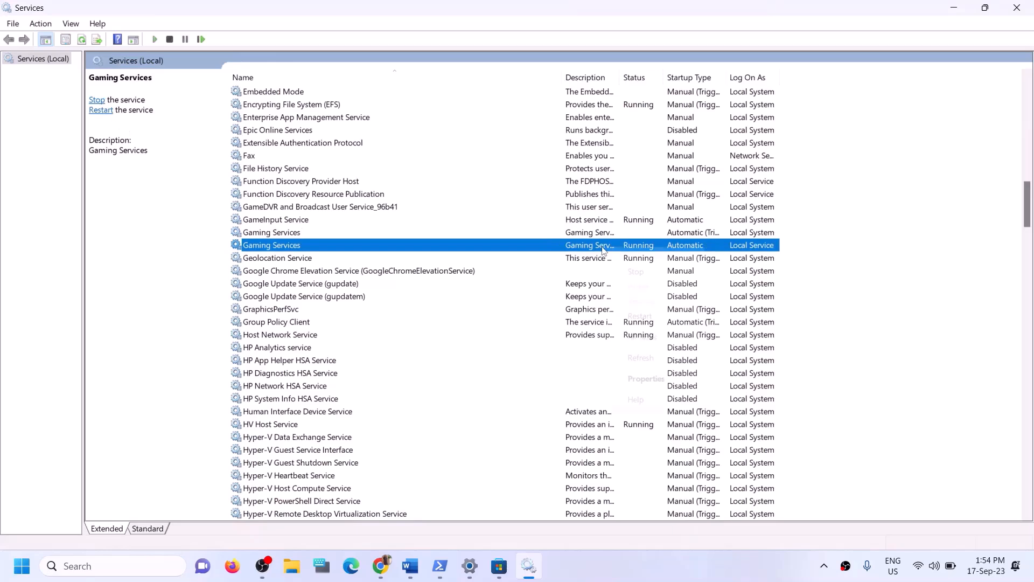
right_click(604, 249)
left_click(650, 268)
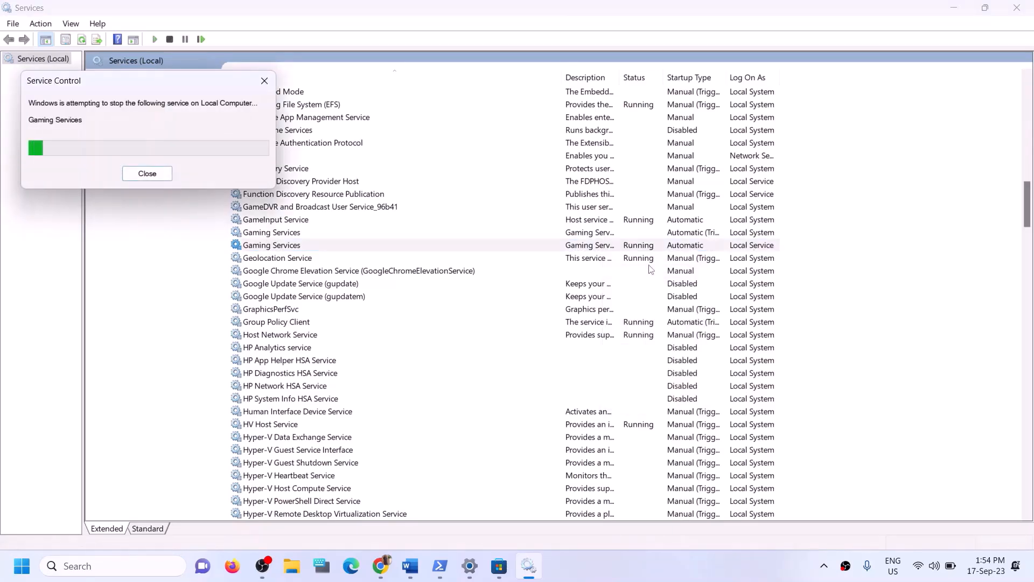
left_click(567, 237)
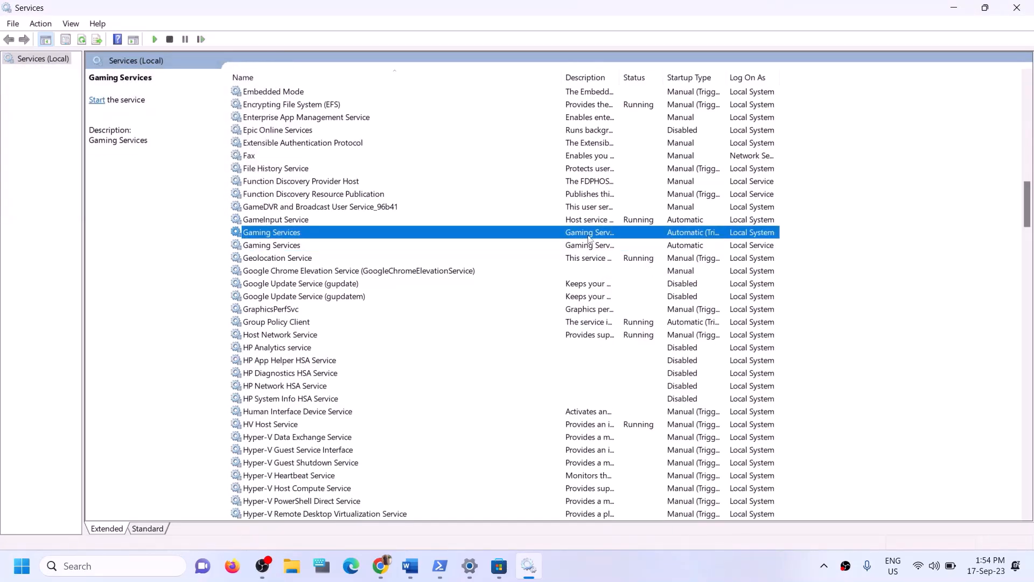
right_click(590, 234)
left_click(289, 246)
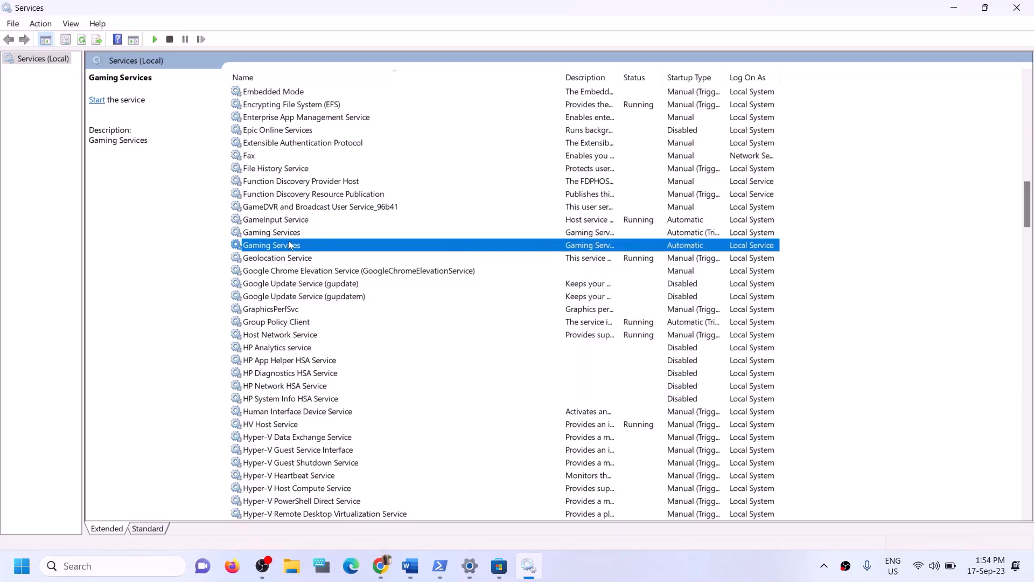
left_click(289, 237)
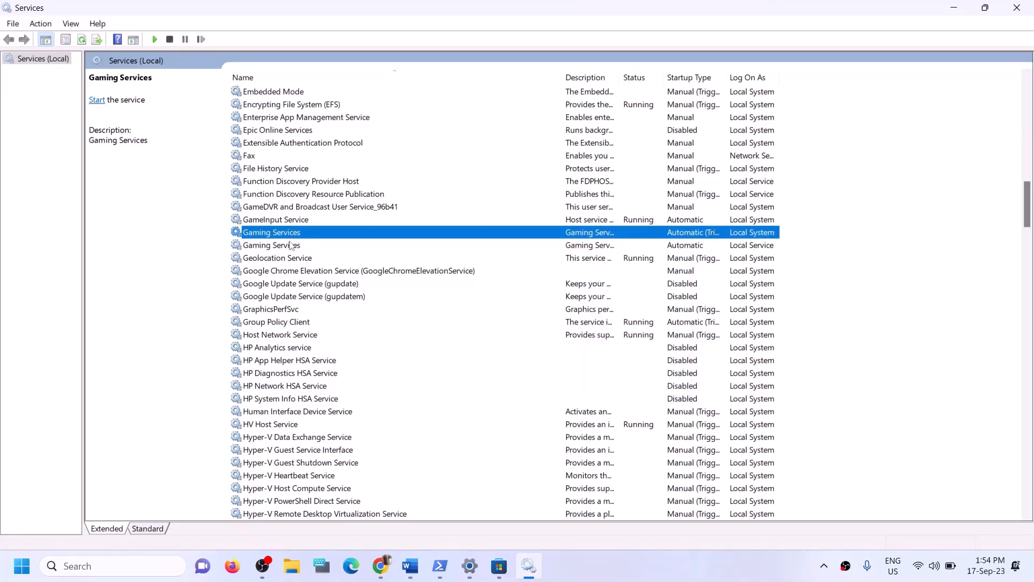
left_click(289, 246)
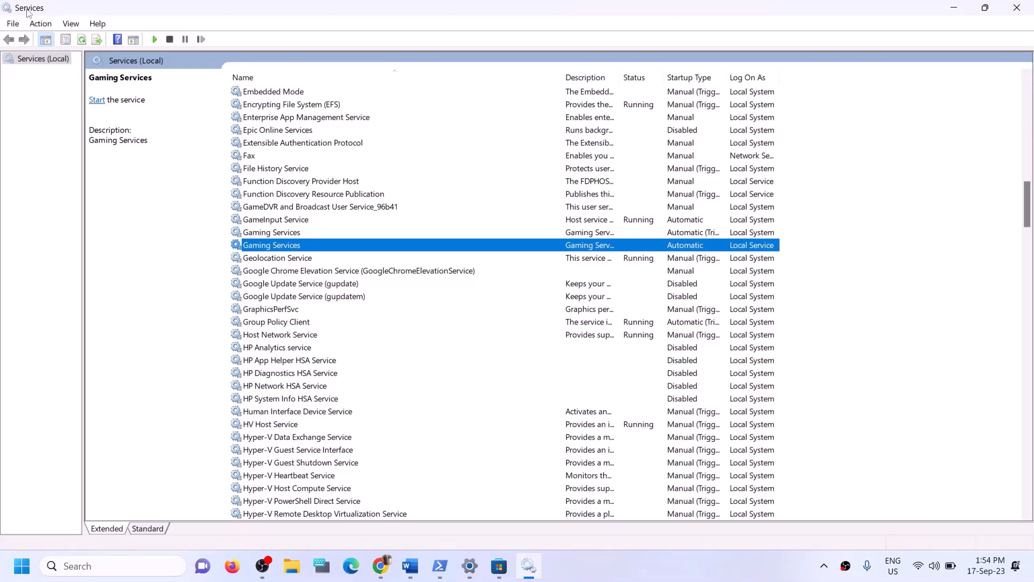
Start both stopped Gaming Services entries again
left_click(577, 235)
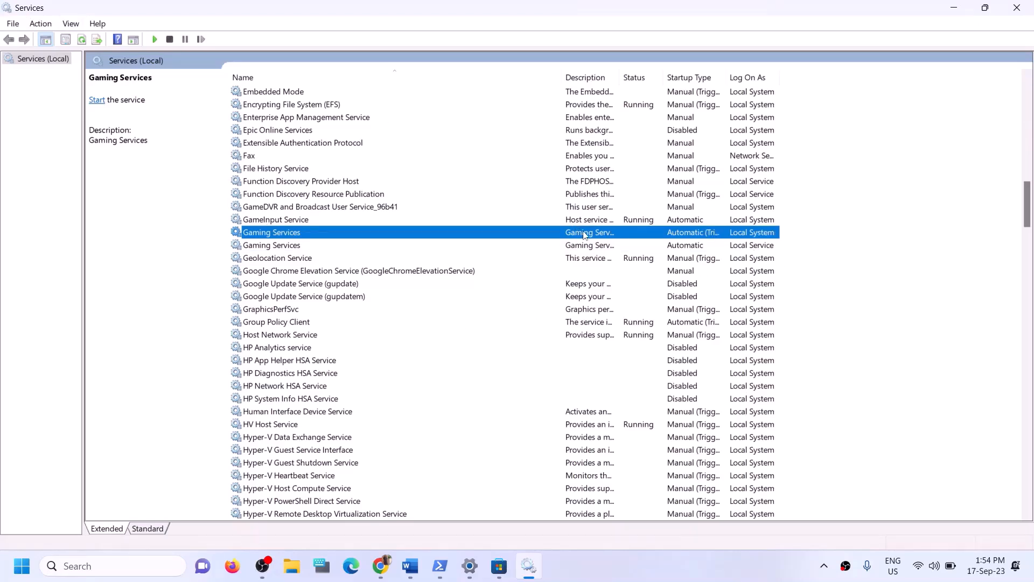
right_click(584, 235)
left_click(602, 240)
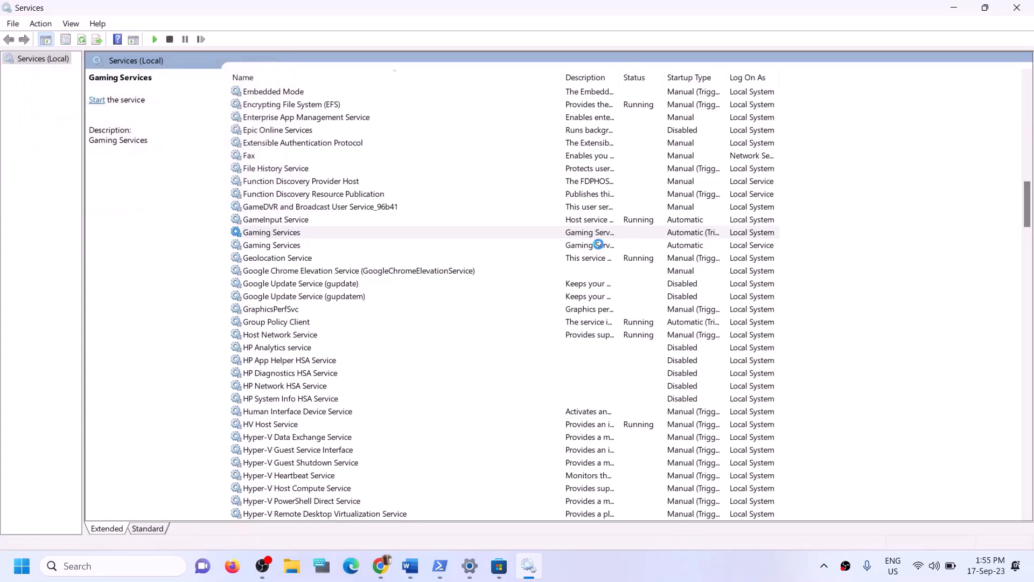
left_click(598, 248)
right_click(597, 248)
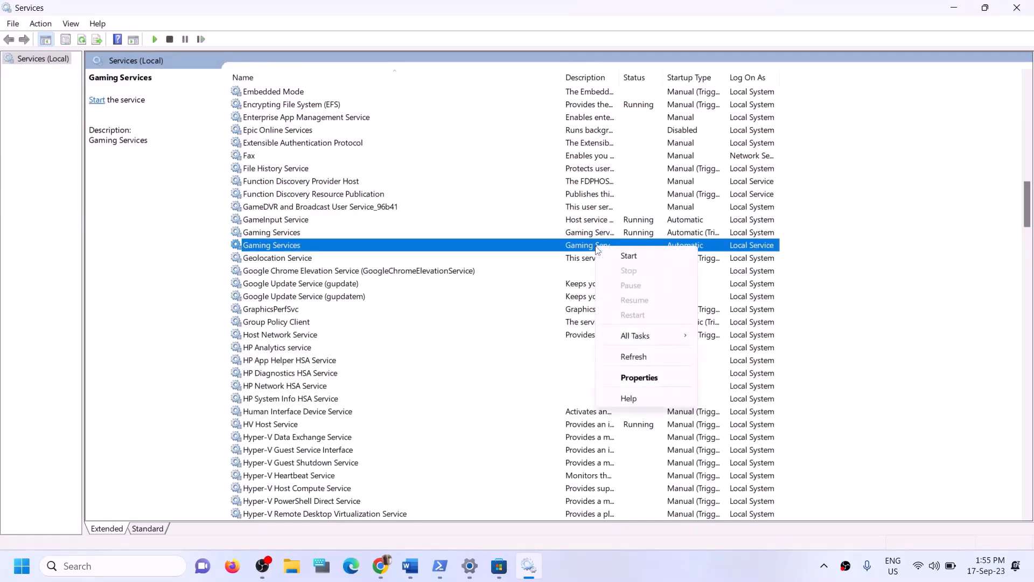
left_click(633, 255)
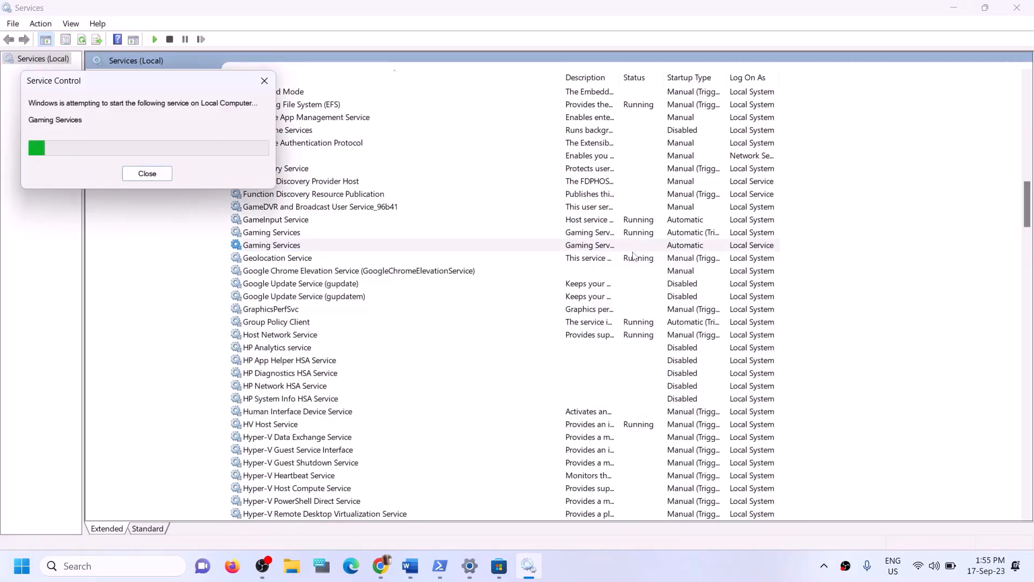
Set the Microsoft Store Install Service's startup type to Automatic, confirm its properties, and close the Services window
left_click(357, 232)
key("m")
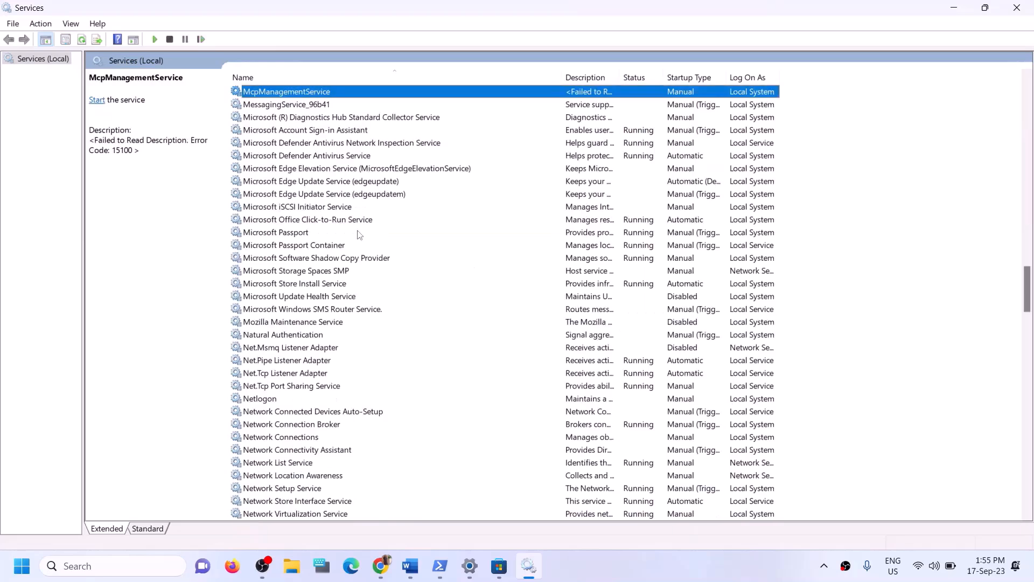
left_click(316, 283)
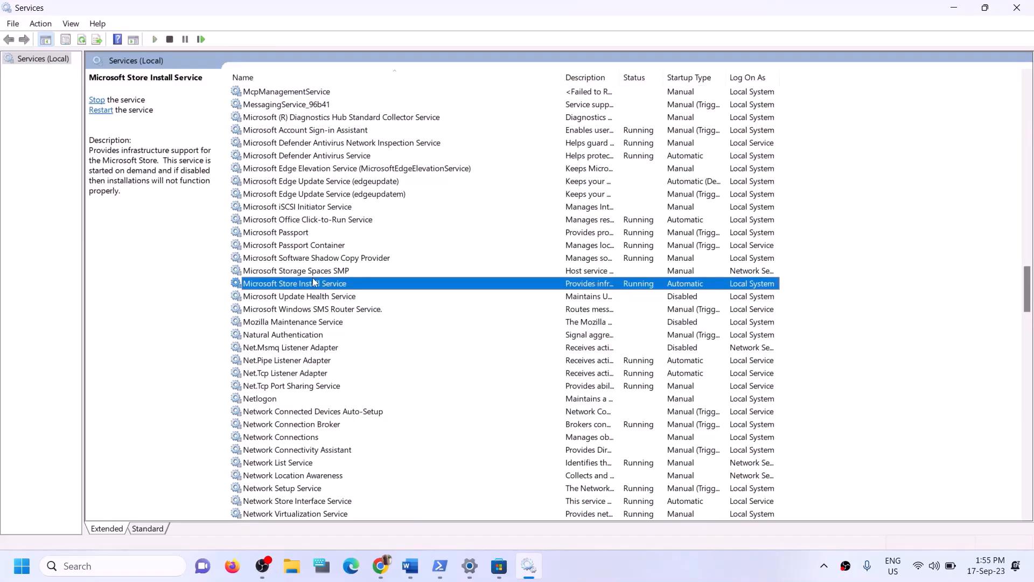
double_click(420, 288)
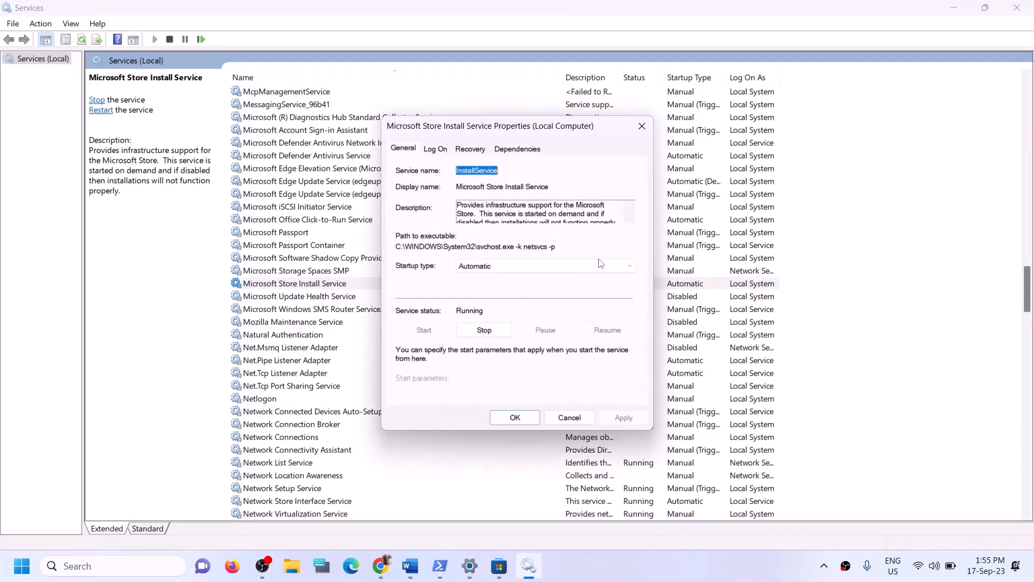
left_click(502, 264)
left_click(495, 292)
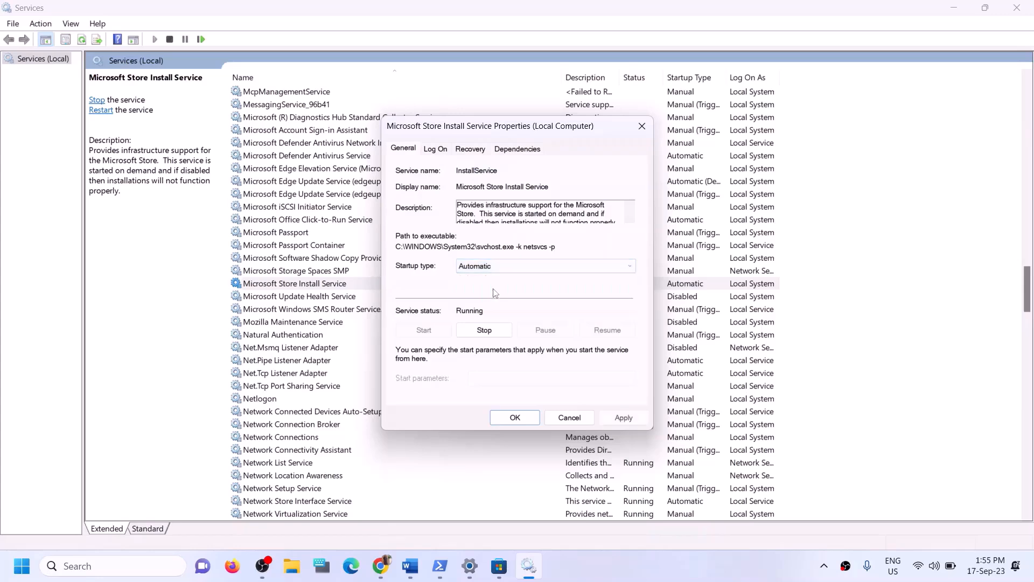
left_click(623, 418)
left_click(515, 418)
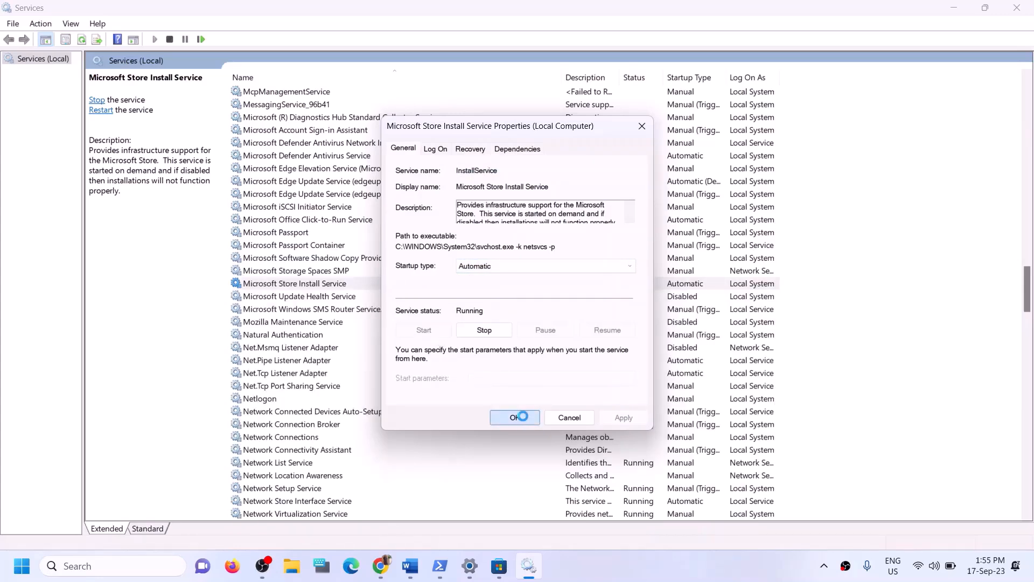
left_click(1017, 8)
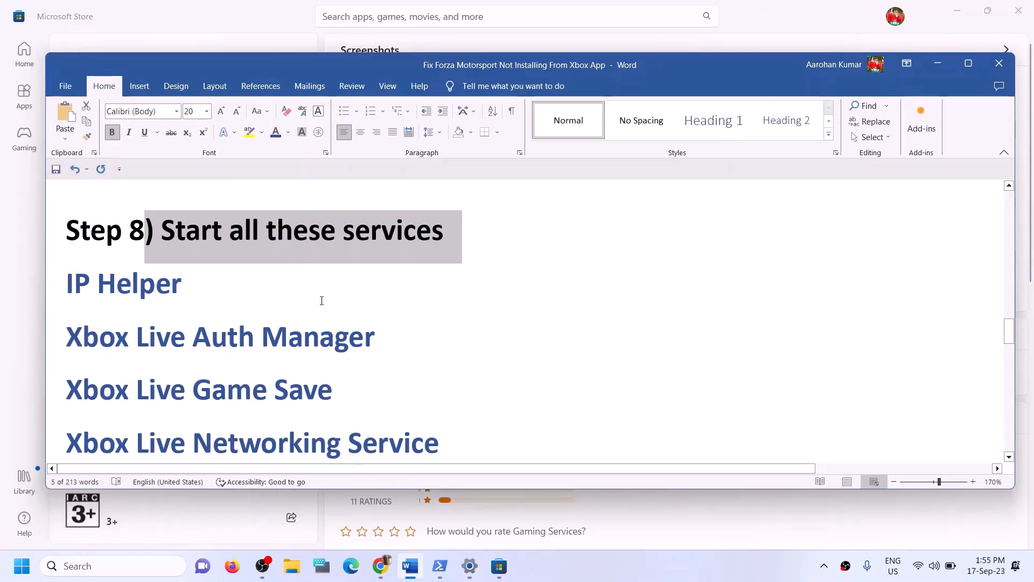
Highlight step 9, Update Windows, in the Word guide and check for updates on the Windows Update page in Settings
scroll(337, 304, "down", 7)
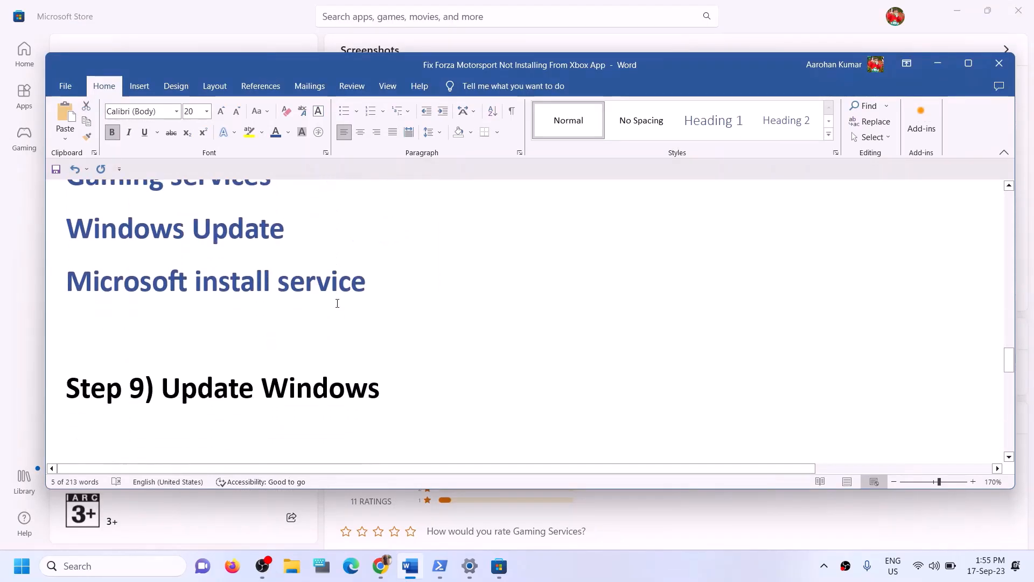
scroll(328, 315, "up", 1)
left_click_drag(182, 385, 470, 377)
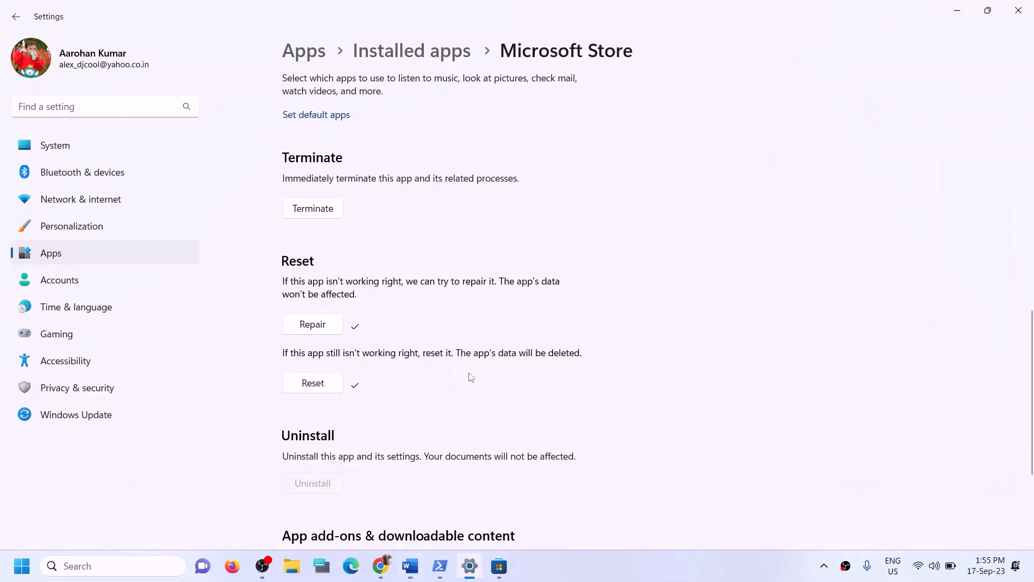
left_click(94, 414)
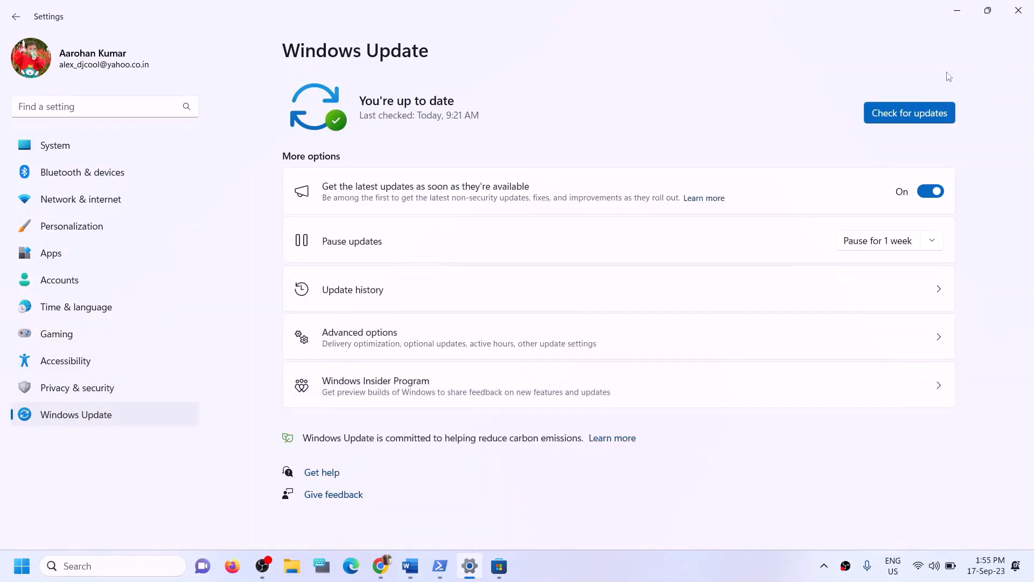
left_click(912, 111)
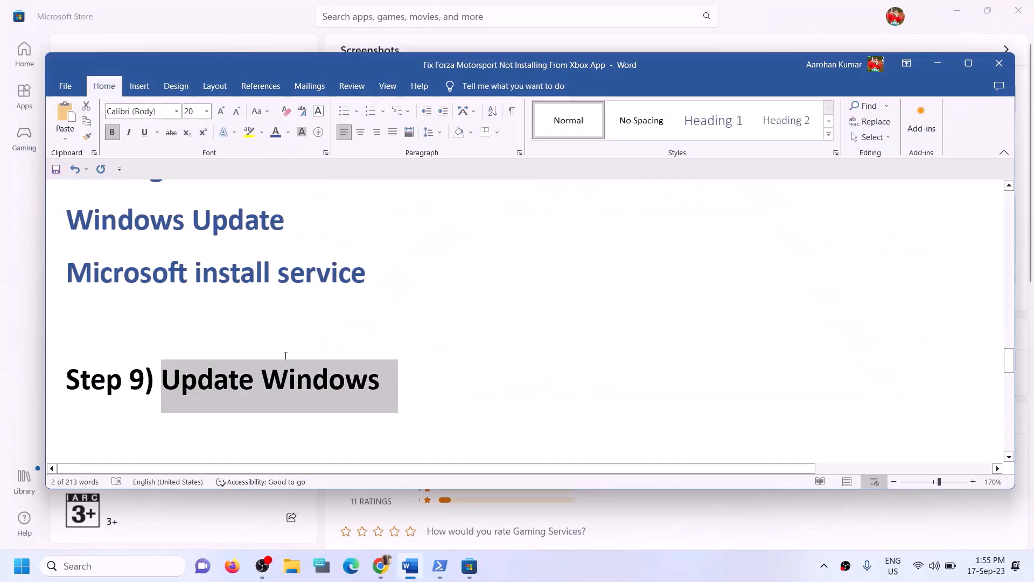
Copy the WSRESET command from step 10 of the Word guide and run it through Windows search
scroll(285, 355, "down", 3)
scroll(299, 329, "up", 1)
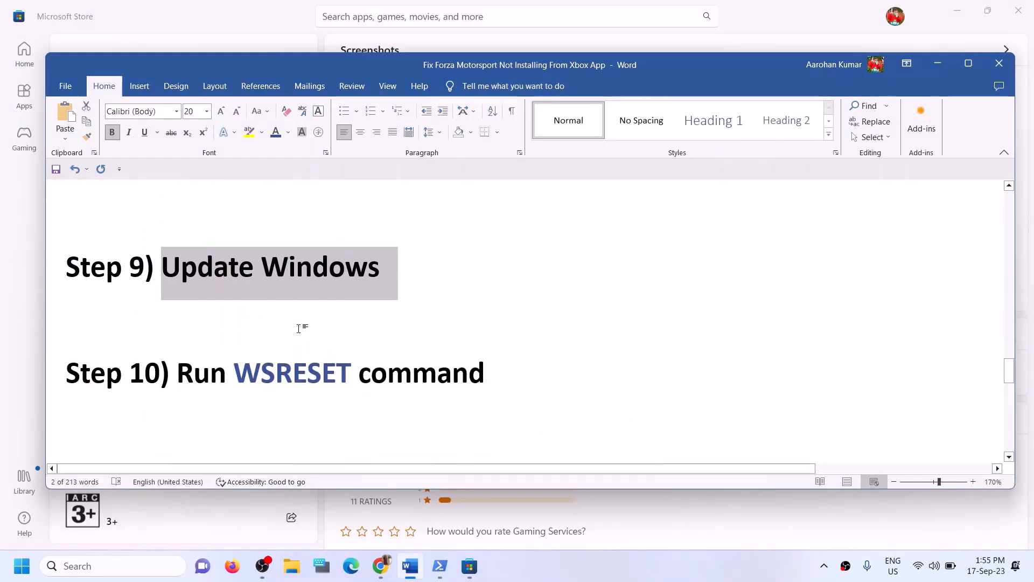
double_click(291, 373)
key("ctrl+c")
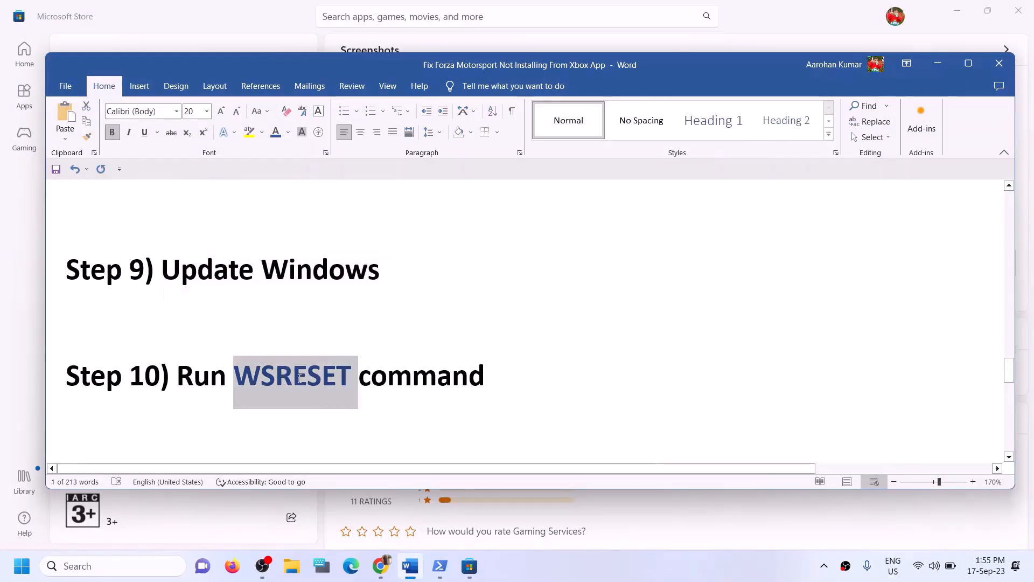
left_click(140, 576)
key("ctrl+v")
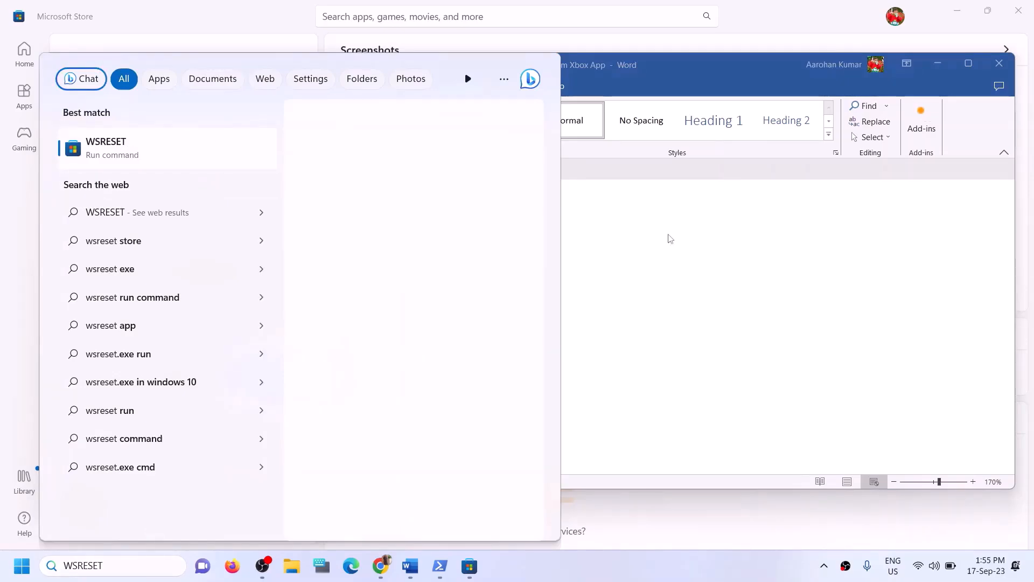
key("Return")
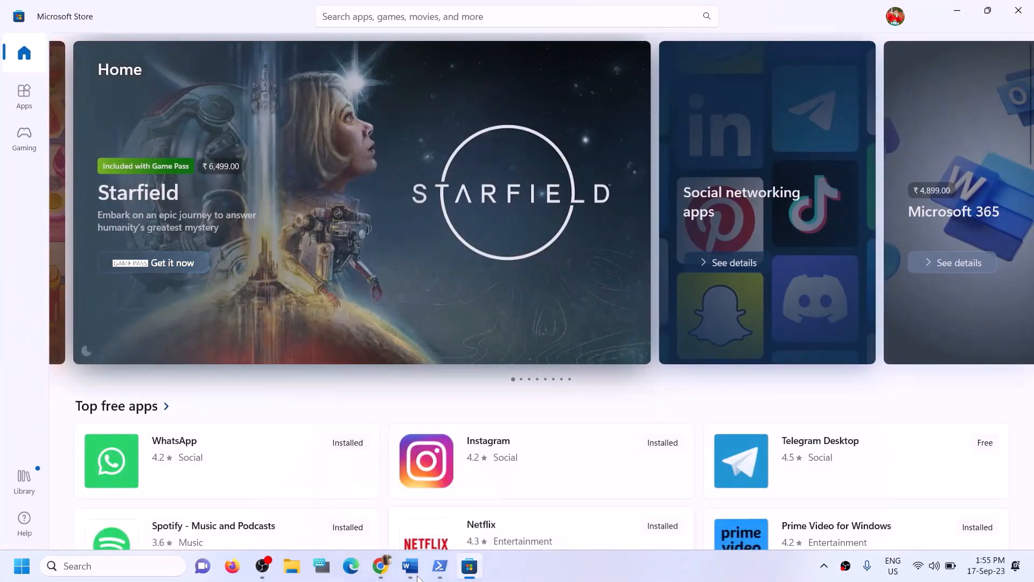
Return to the Word guide and read step 11 on uninstalling and reinstalling the Xbox app and Store
left_click(410, 567)
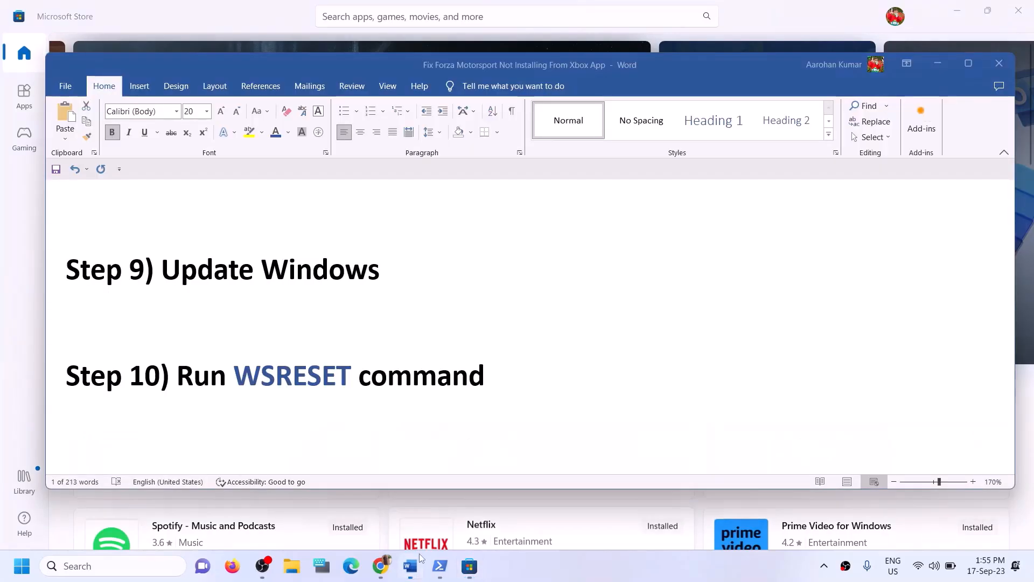
double_click(294, 383)
scroll(294, 389, "down", 3)
scroll(293, 389, "down", 1)
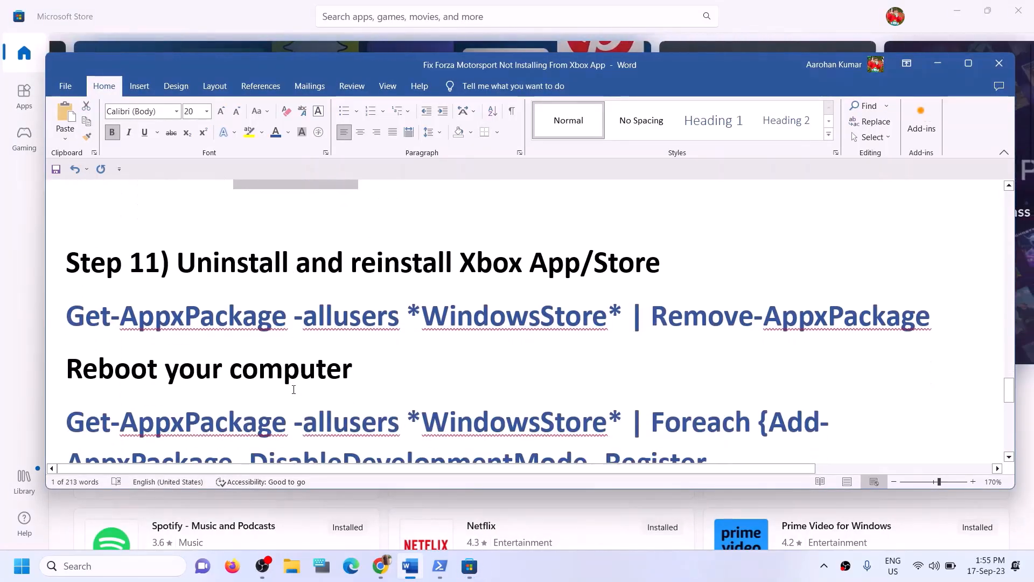
left_click_drag(699, 266, 365, 279)
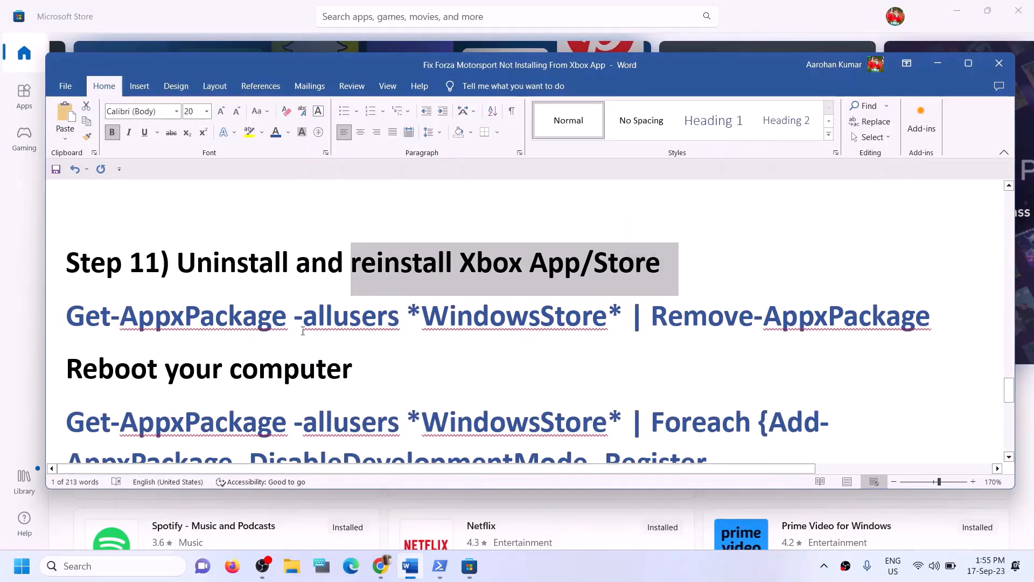
left_click(120, 323)
scroll(478, 342, "down", 1)
scroll(480, 345, "up", 1)
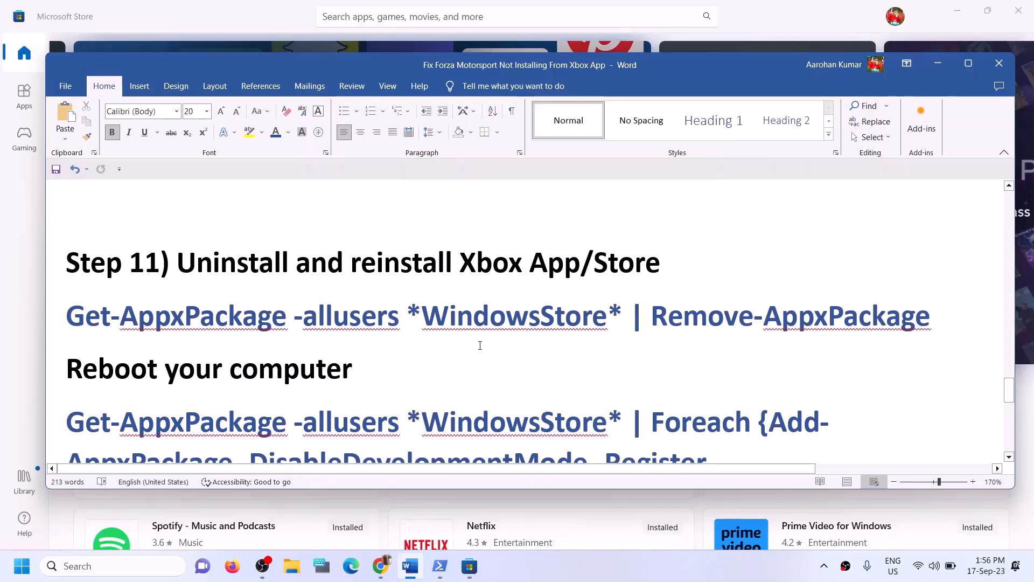
Find the Xbox app by searching Windows for "xbox" and uninstall it
left_click(105, 566)
type("xbox")
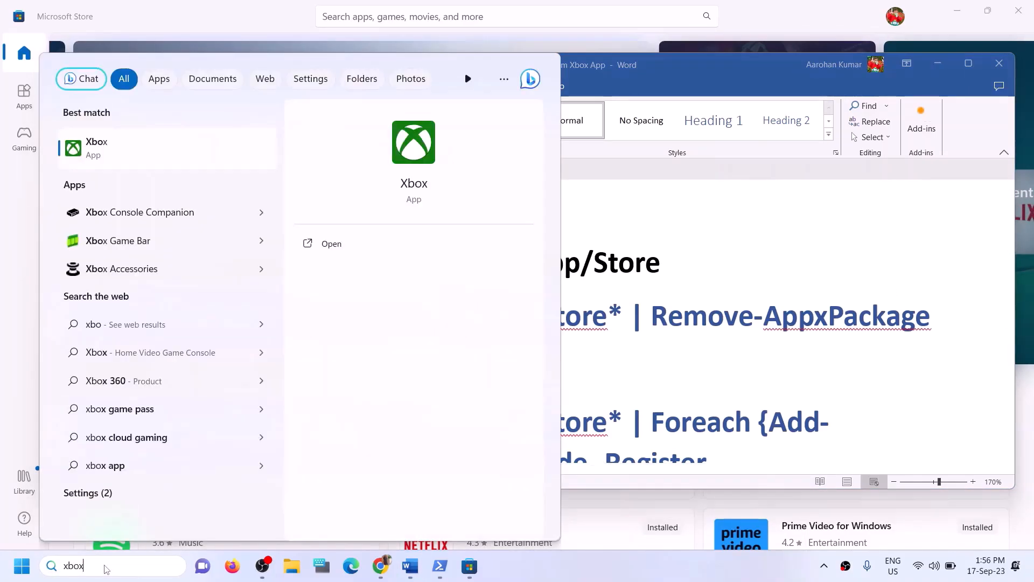
right_click(124, 160)
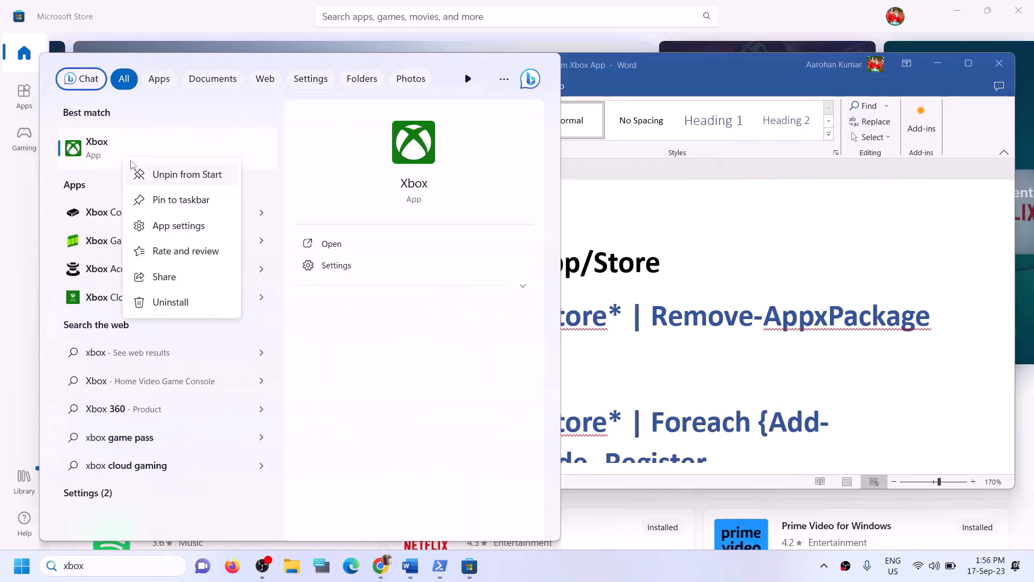
left_click(184, 302)
left_click(219, 315)
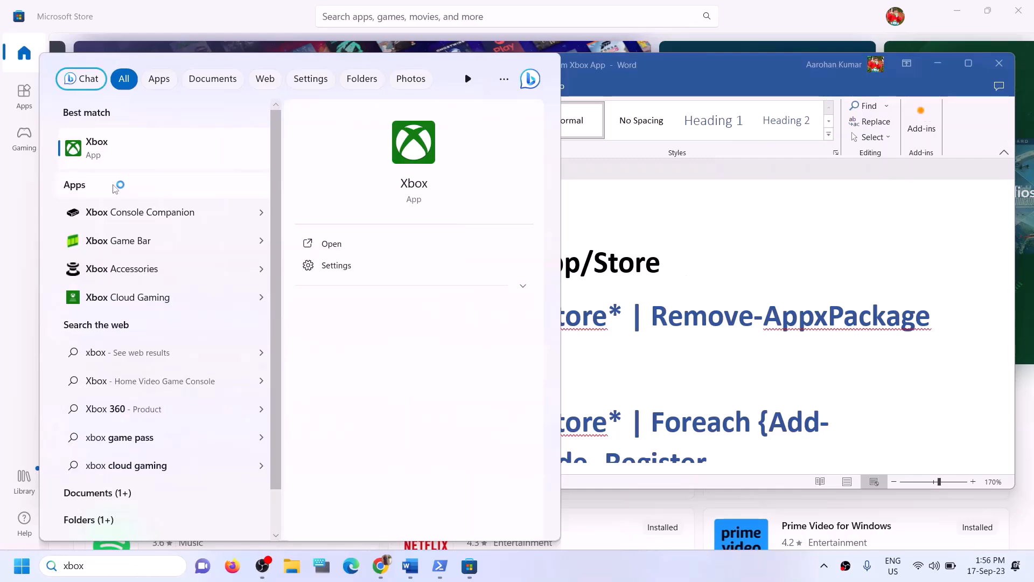
Copy the "Get-AppxPackage -allusers *WindowsStore* | Remove-AppxPackage" command from step 11 of the Word guide
left_click(619, 263)
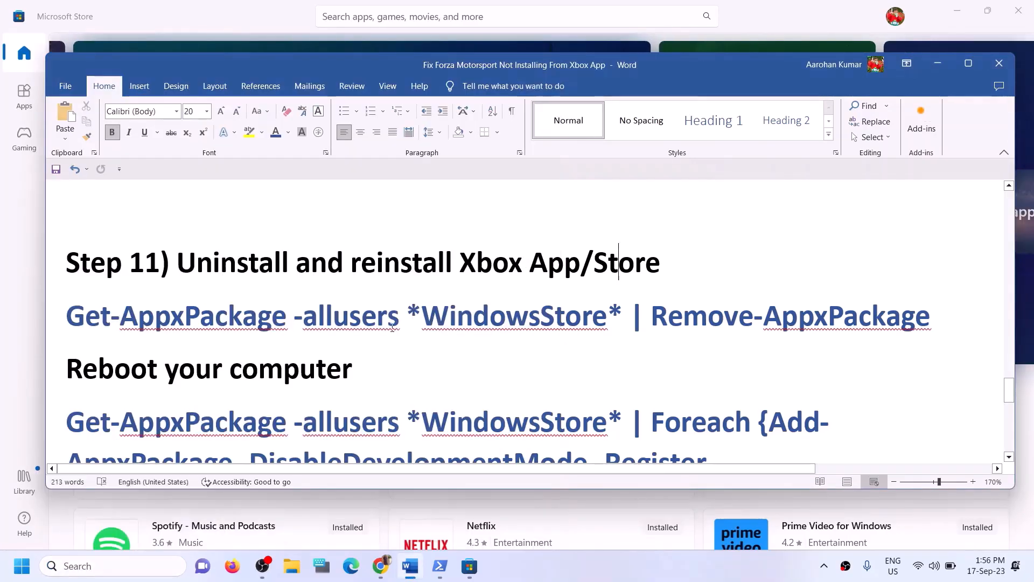
left_click_drag(938, 317, 92, 315)
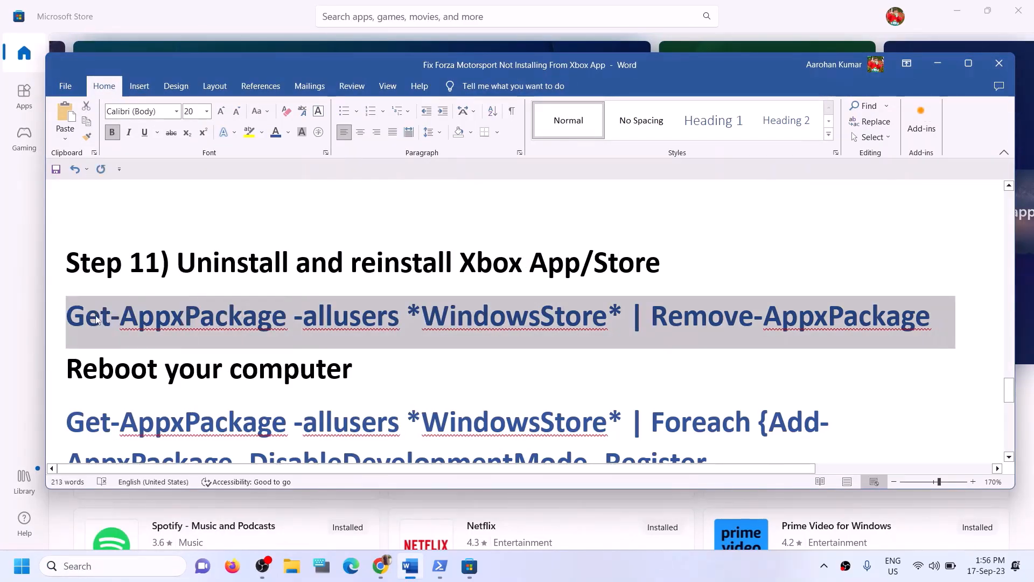
right_click(116, 315)
left_click(163, 368)
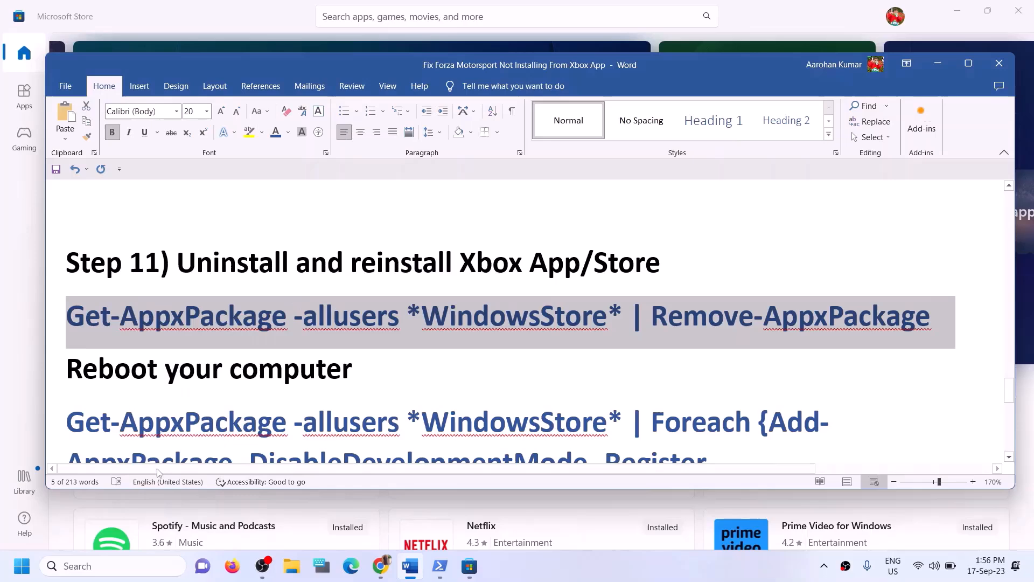
Start Windows PowerShell as administrator and run the copied Remove-AppxPackage command for WindowsStore
left_click(139, 566)
type("powe")
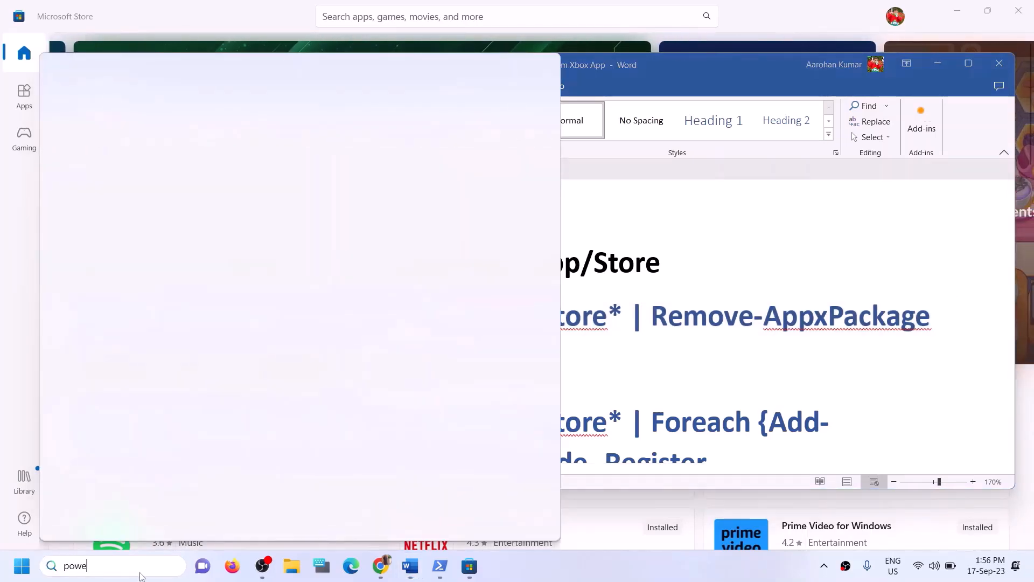
type("rshell")
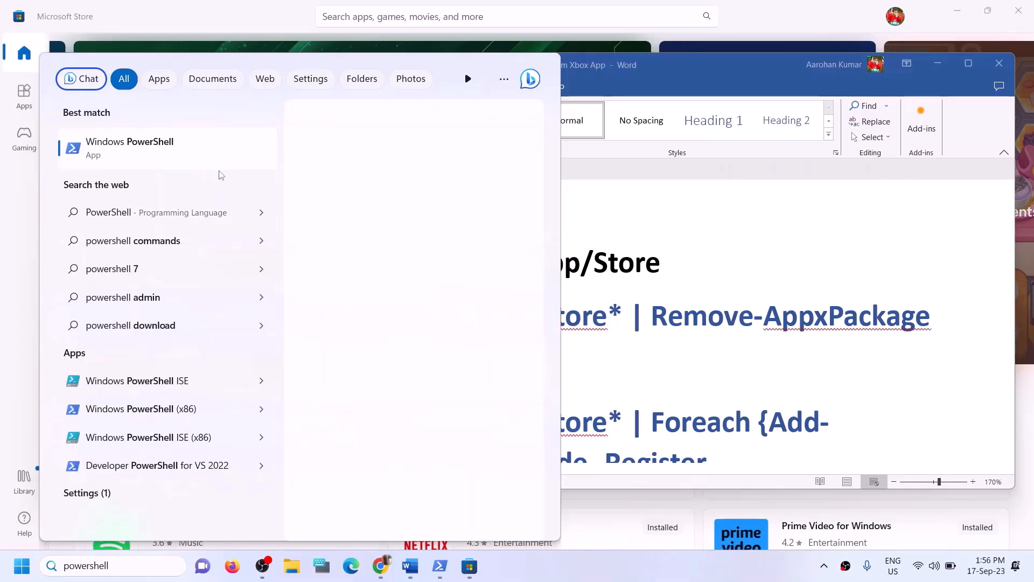
right_click(193, 154)
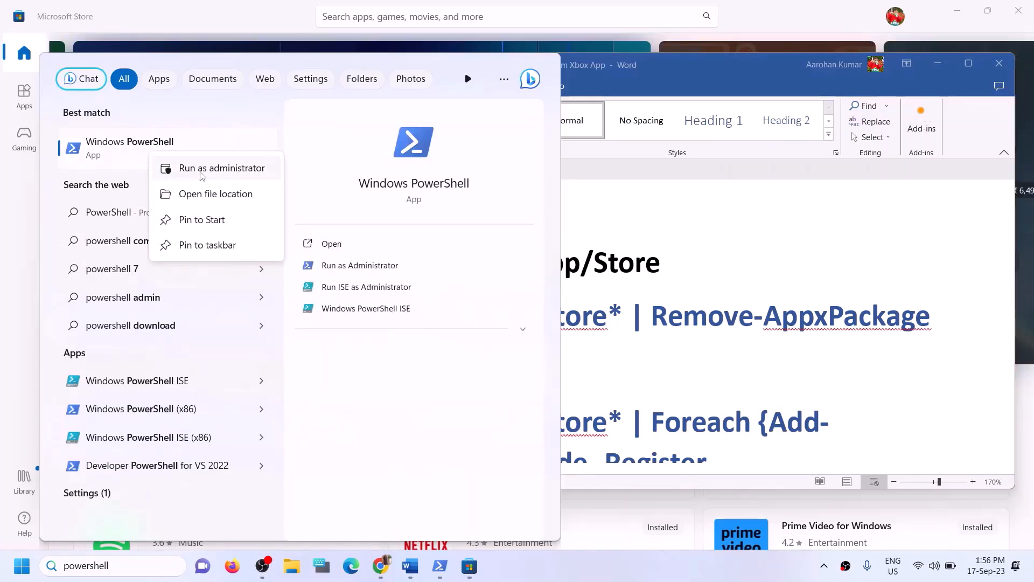
left_click(202, 172)
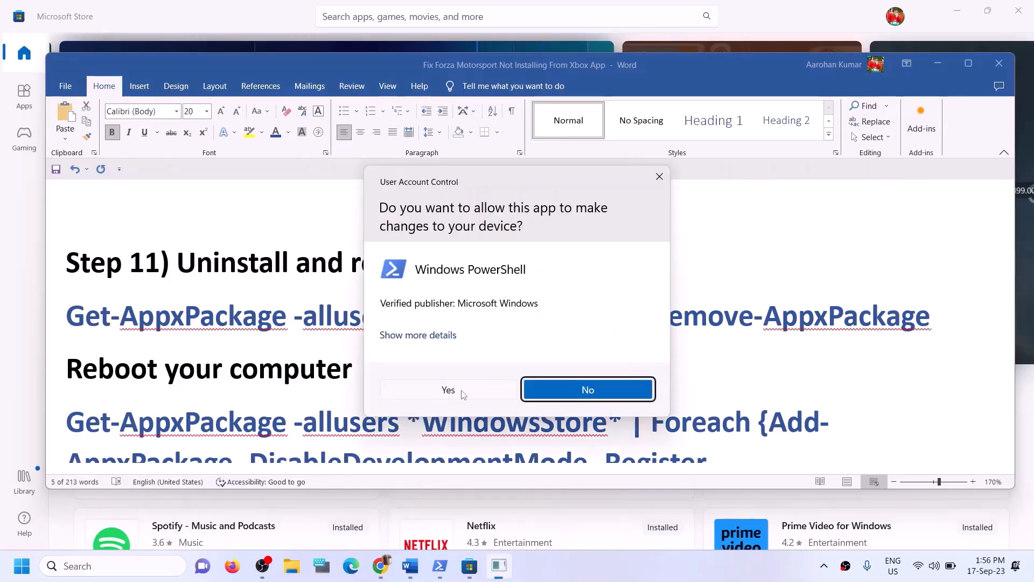
left_click(448, 390)
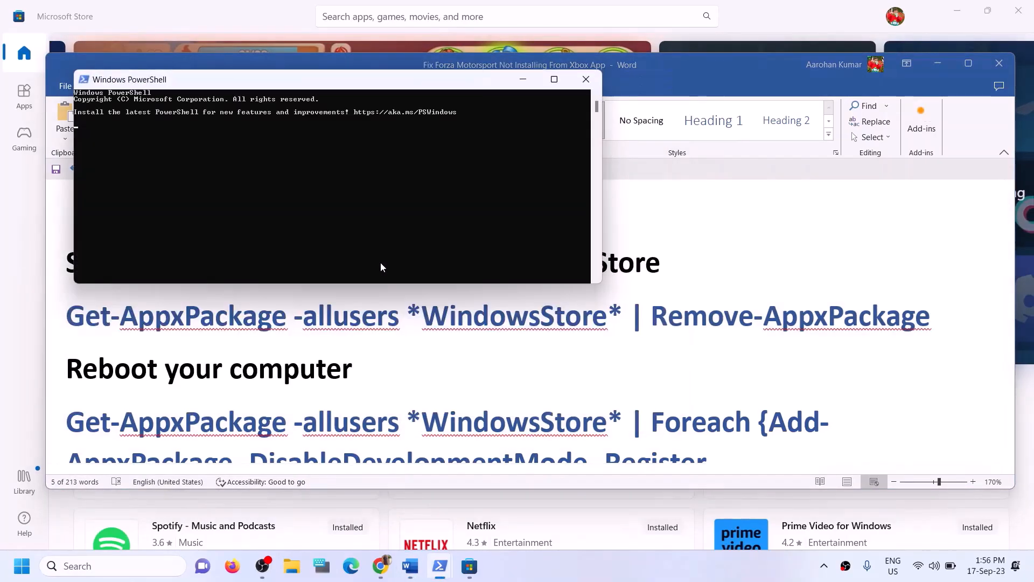
key("ctrl+v")
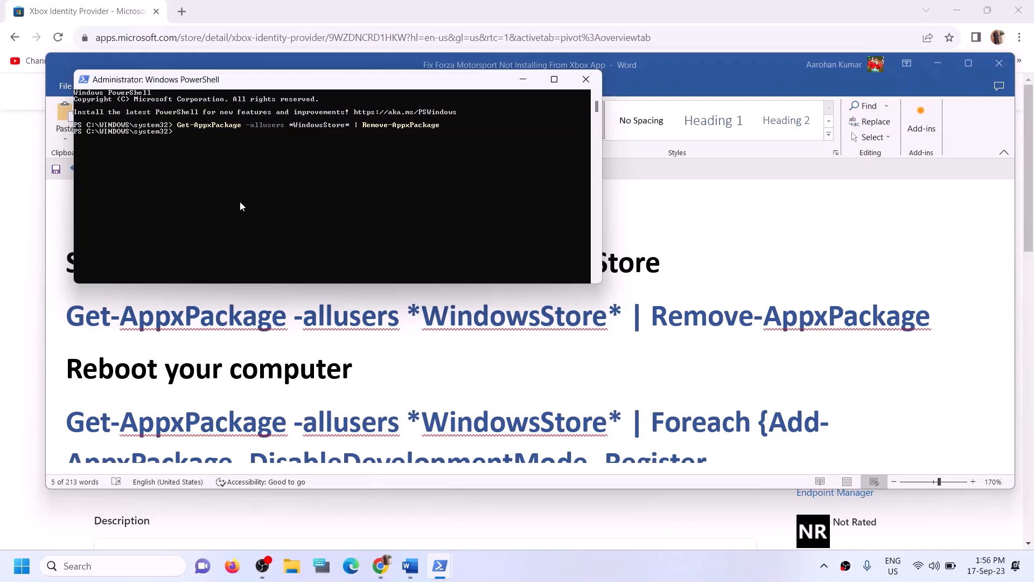
In the Word guide, copy the WindowsStore Foreach {Add-AppxPackage} re-registration command and highlight the "Reboot your computer" line
key("alt+Tab")
scroll(146, 345, "down", 1)
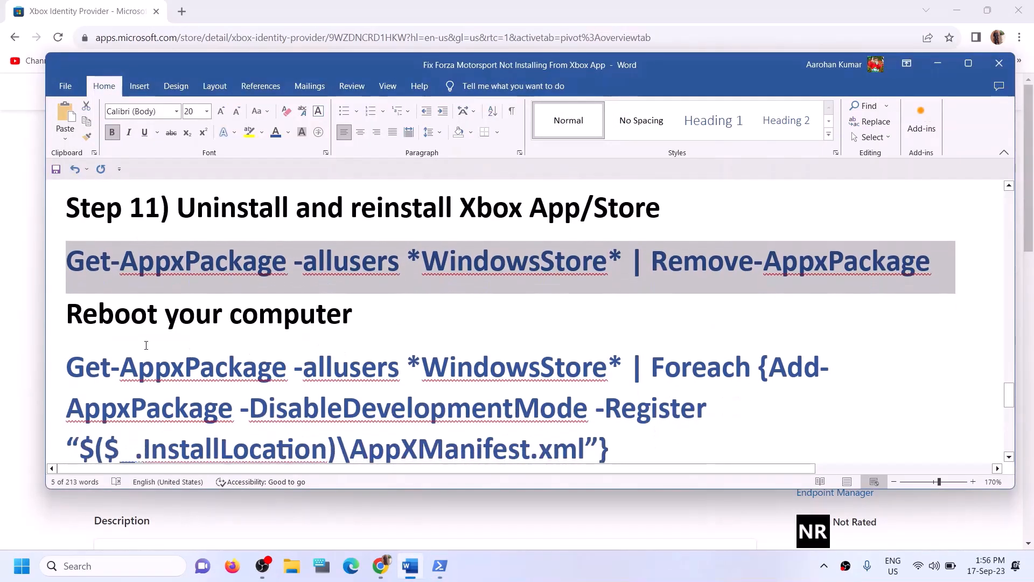
left_click_drag(93, 305, 383, 309)
scroll(587, 387, "down", 1)
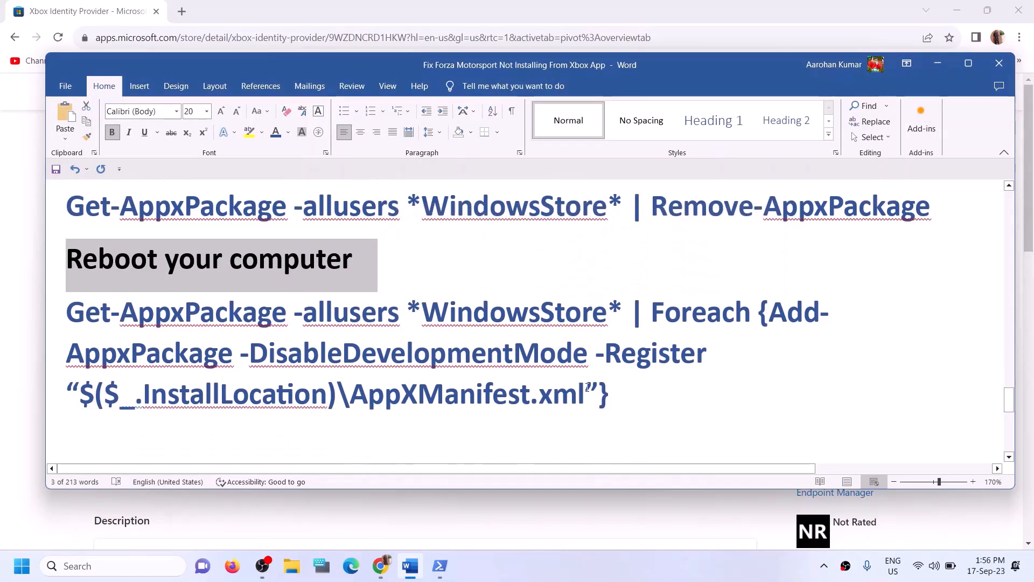
left_click_drag(574, 384, 93, 320)
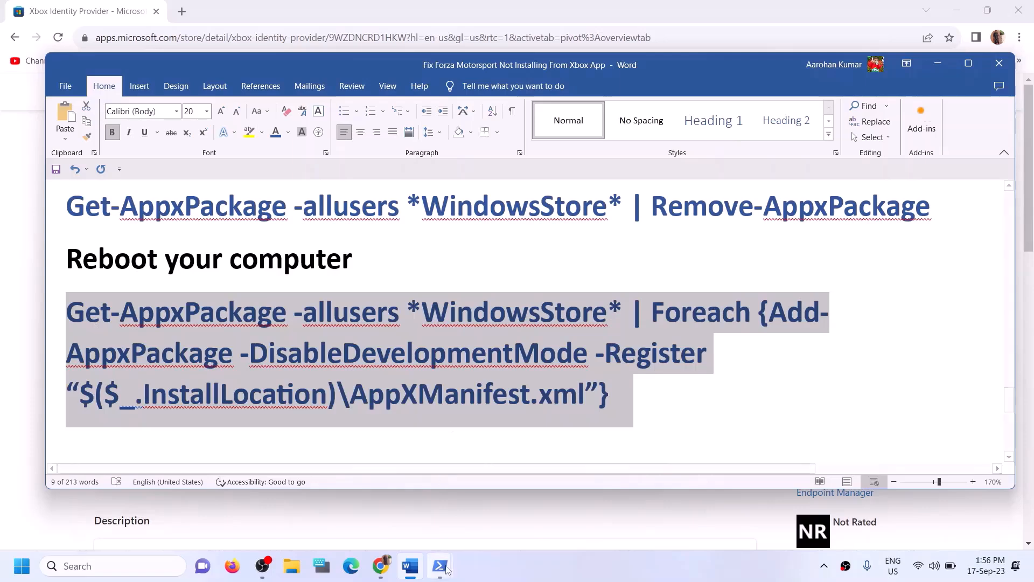
mouse_move(440, 566)
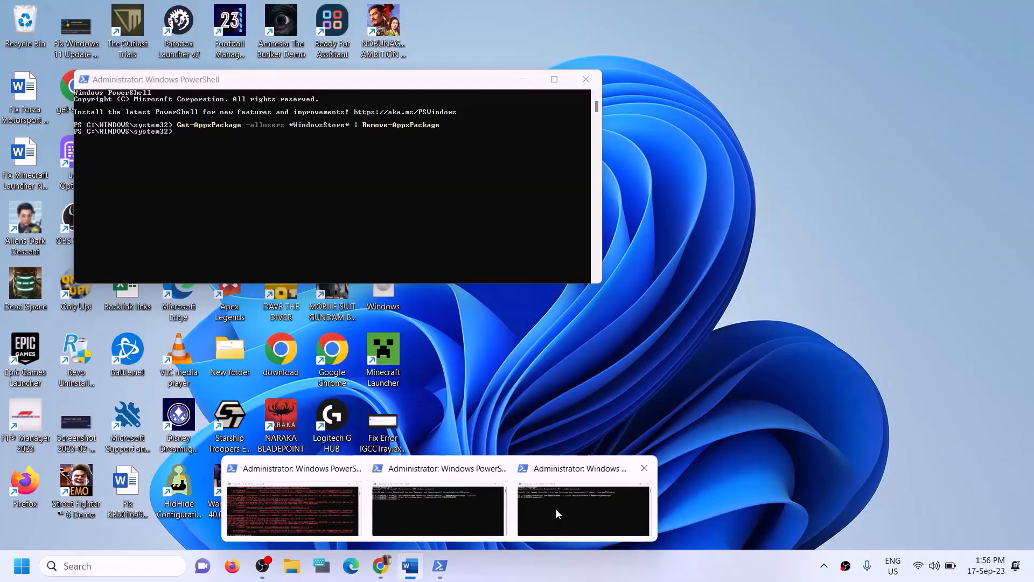
left_click(556, 508)
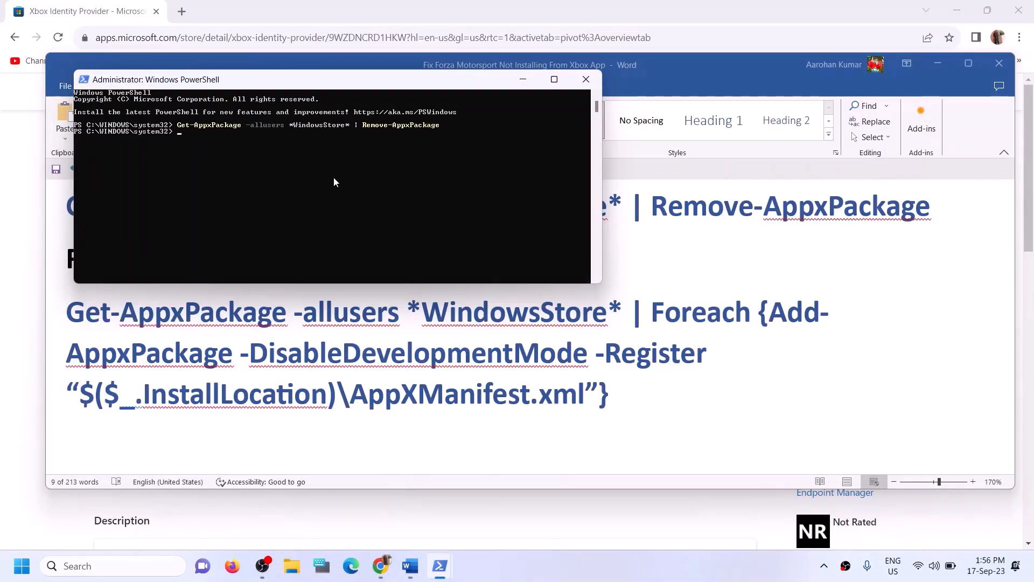
key("alt+Tab")
left_click_drag(75, 261, 377, 264)
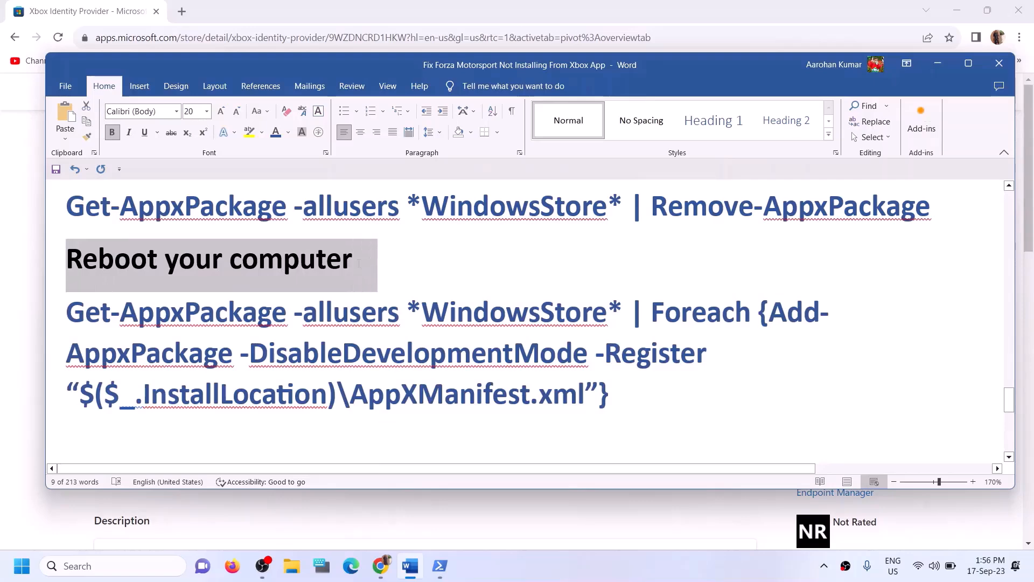
Switch back to the administrator PowerShell window and run the copied Add-AppxPackage command to reinstall WindowsStore
mouse_move(425, 568)
left_click(574, 522)
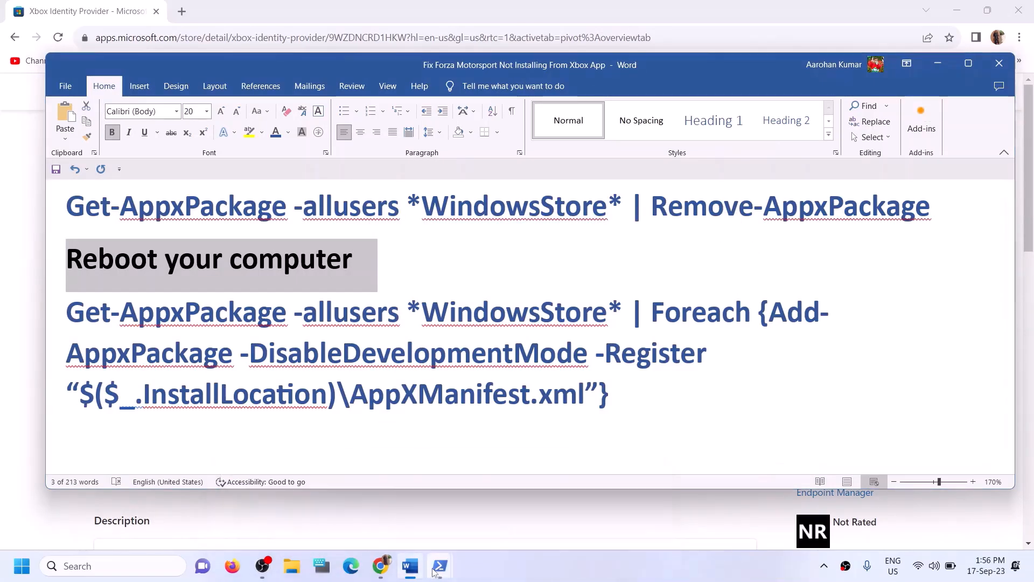
mouse_move(458, 572)
left_click(554, 506)
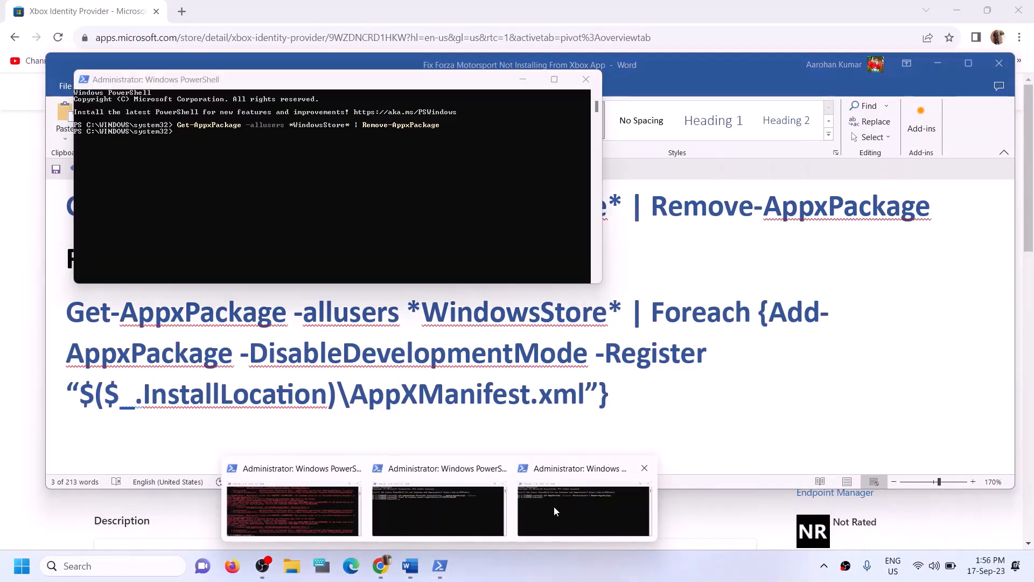
right_click(205, 160)
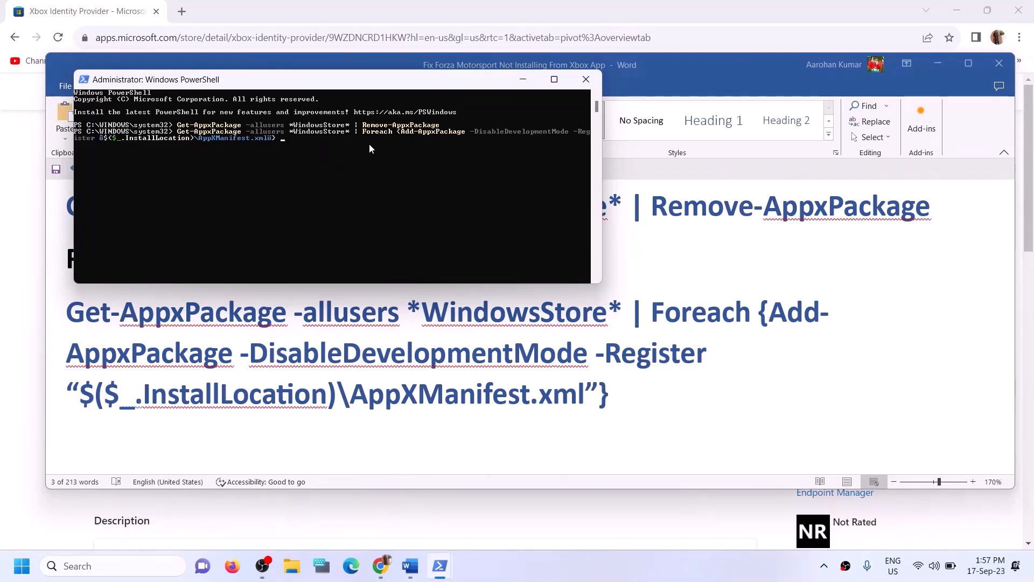
key("Return")
Find Microsoft Store by searching Windows for "store", open it and maximize its window
left_click(102, 566)
type("st")
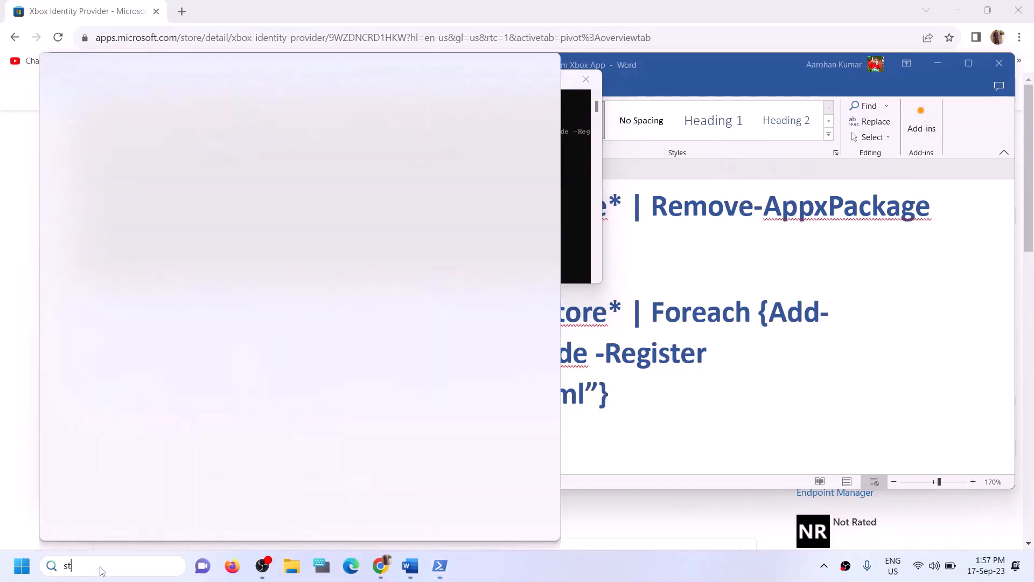
type("ore")
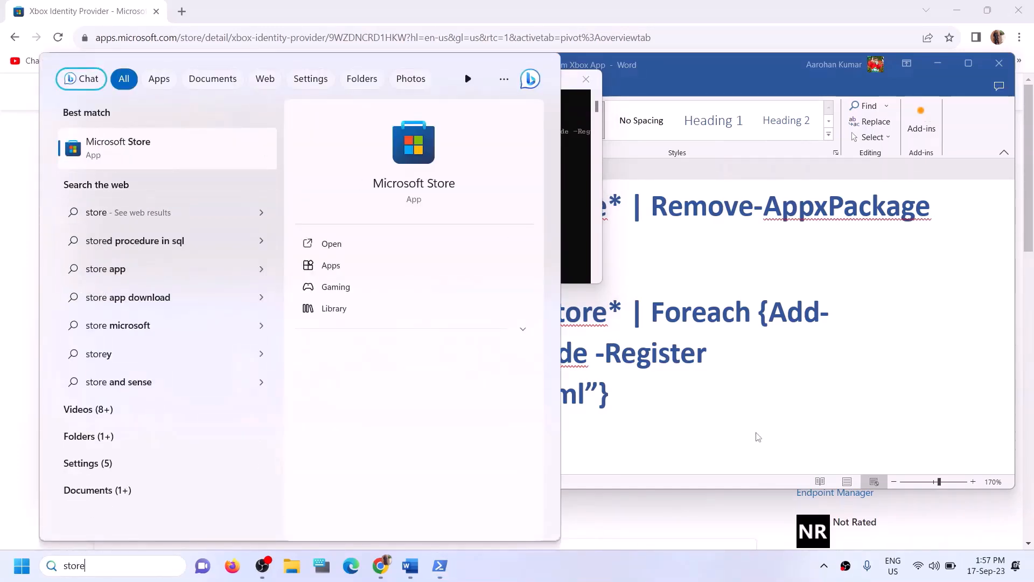
left_click(701, 384)
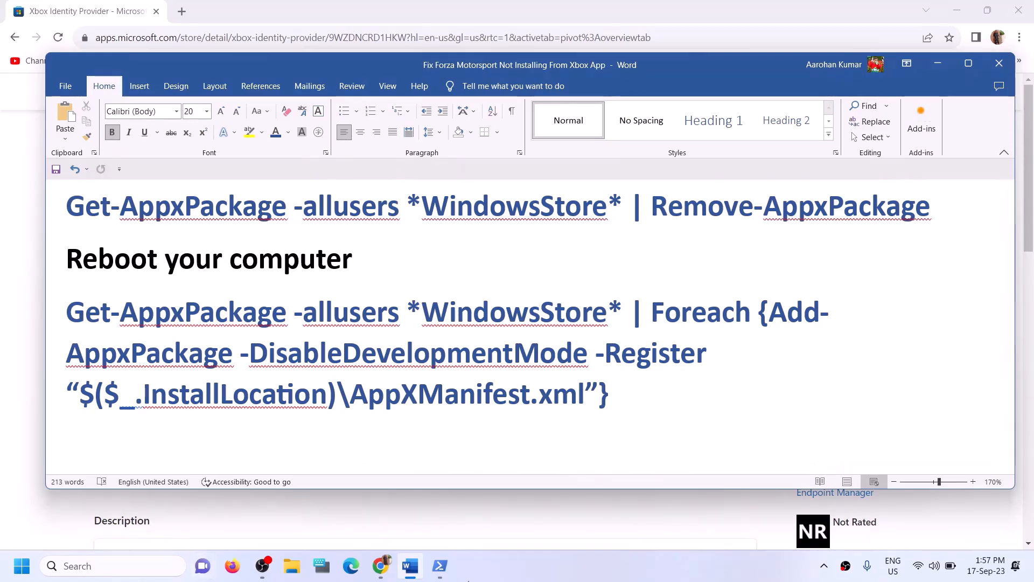
left_click(128, 563)
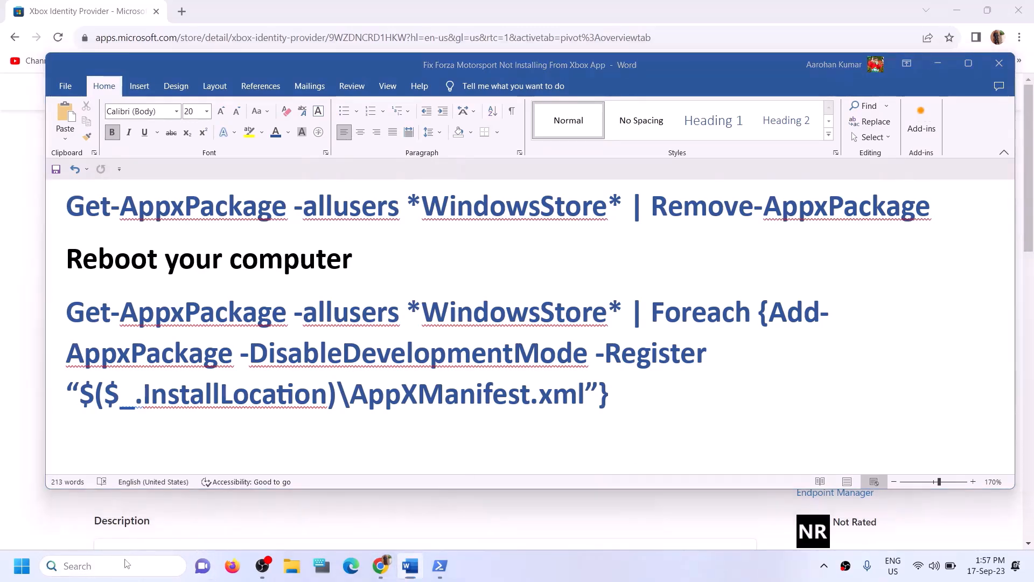
type("store")
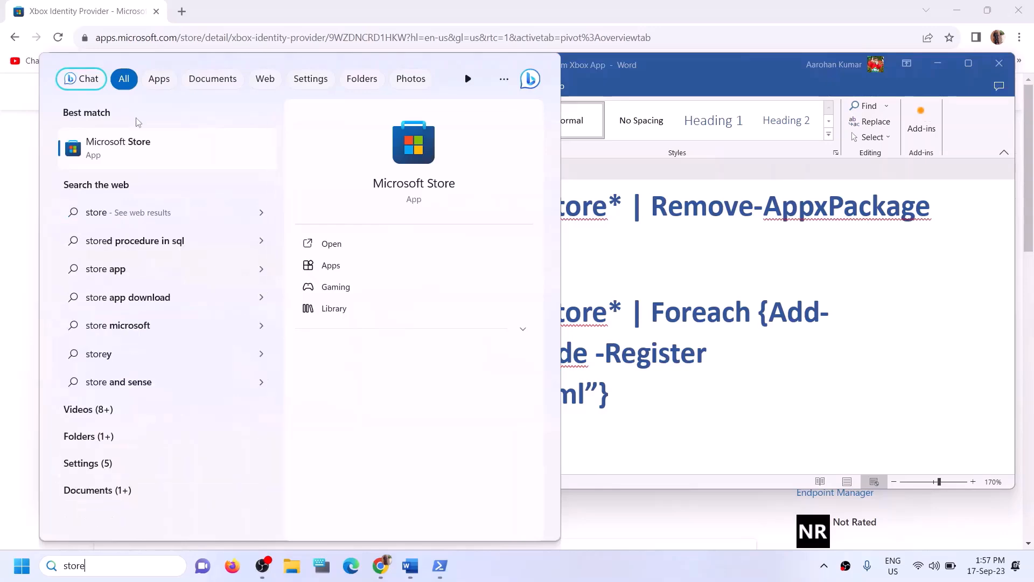
left_click(430, 147)
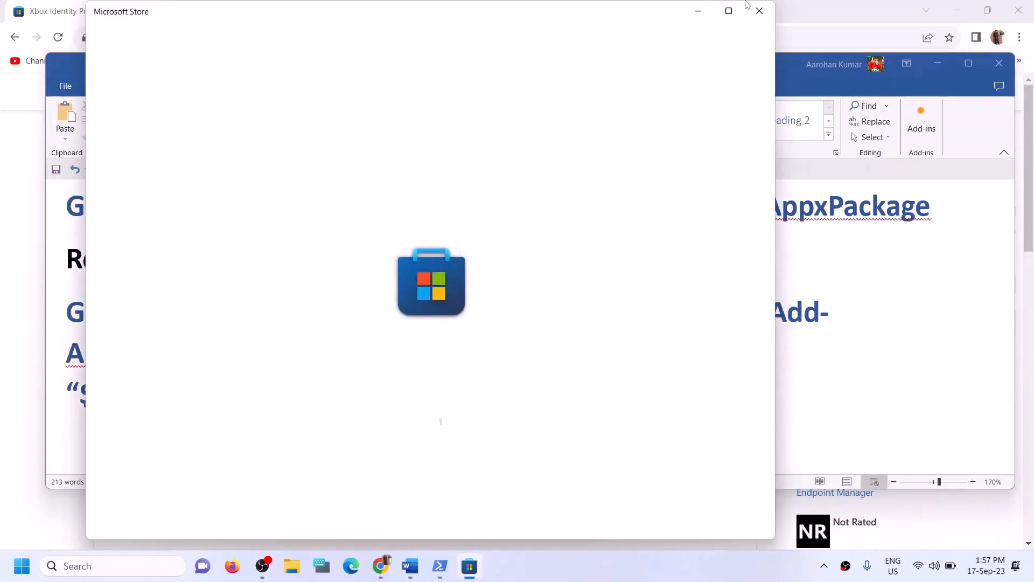
left_click(733, 12)
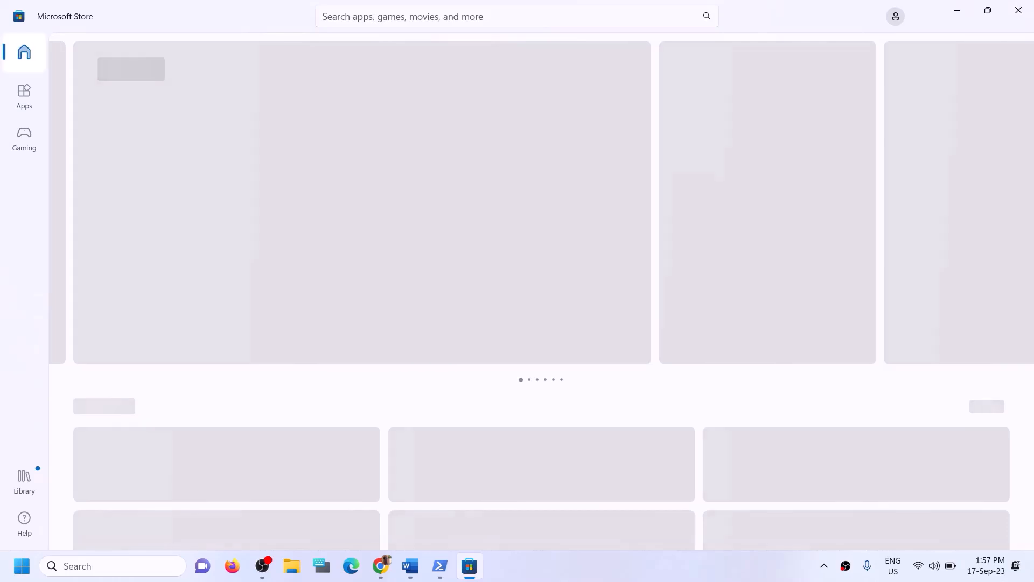
Search Microsoft Store for "xbox", open the Xbox app page and install the app, allowing it to make changes
left_click(372, 17)
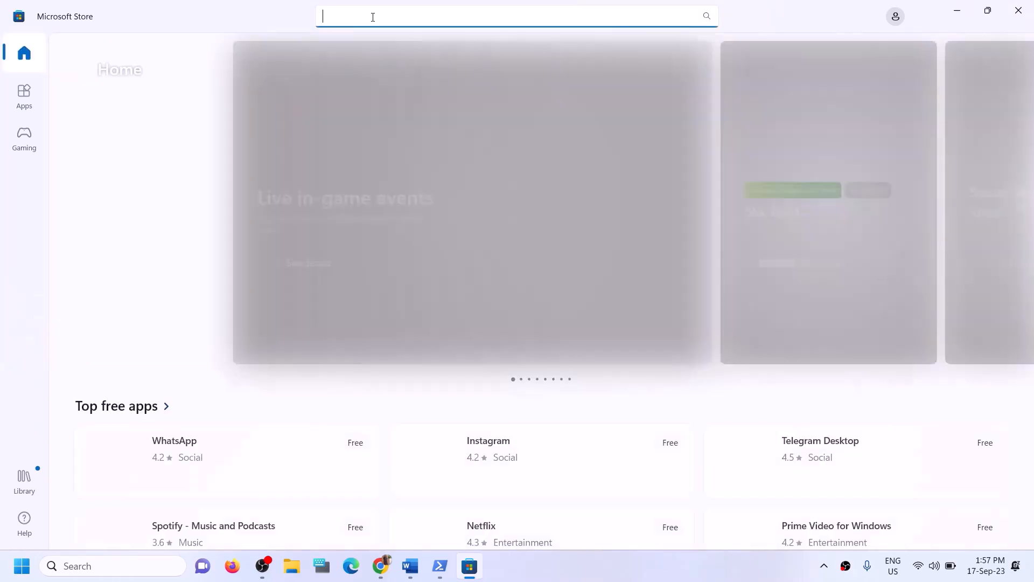
type("xbox")
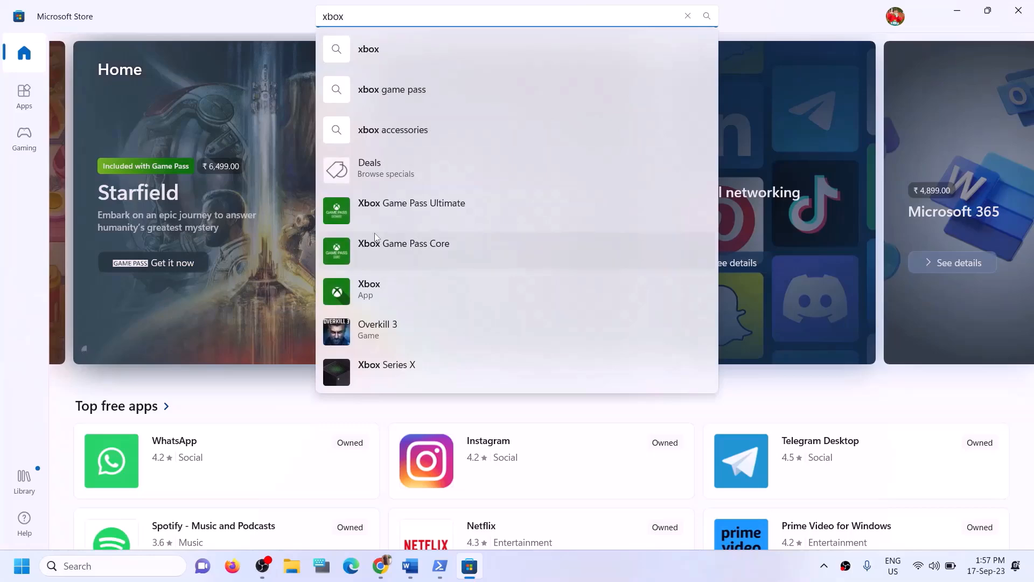
left_click(380, 283)
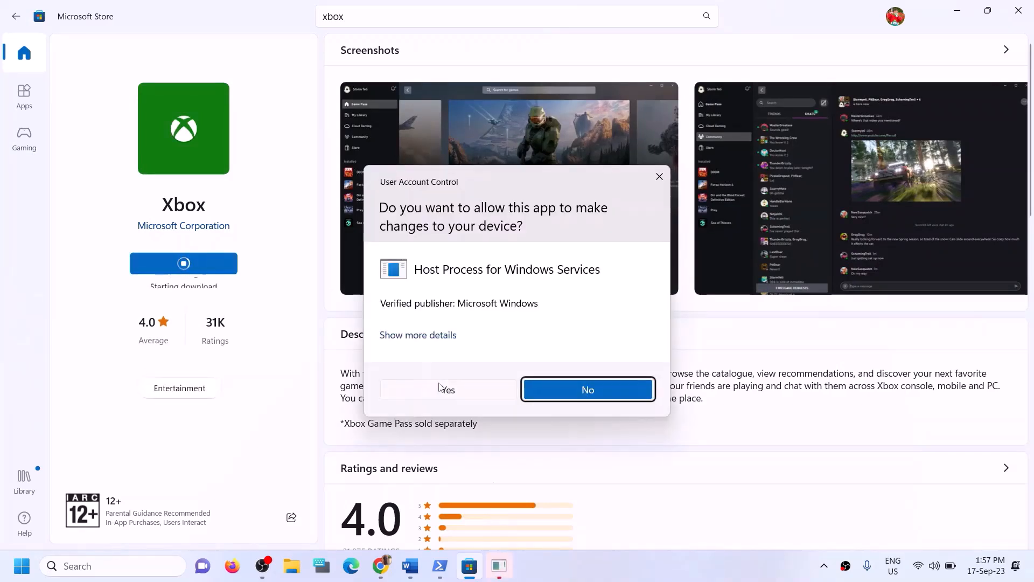
left_click(442, 389)
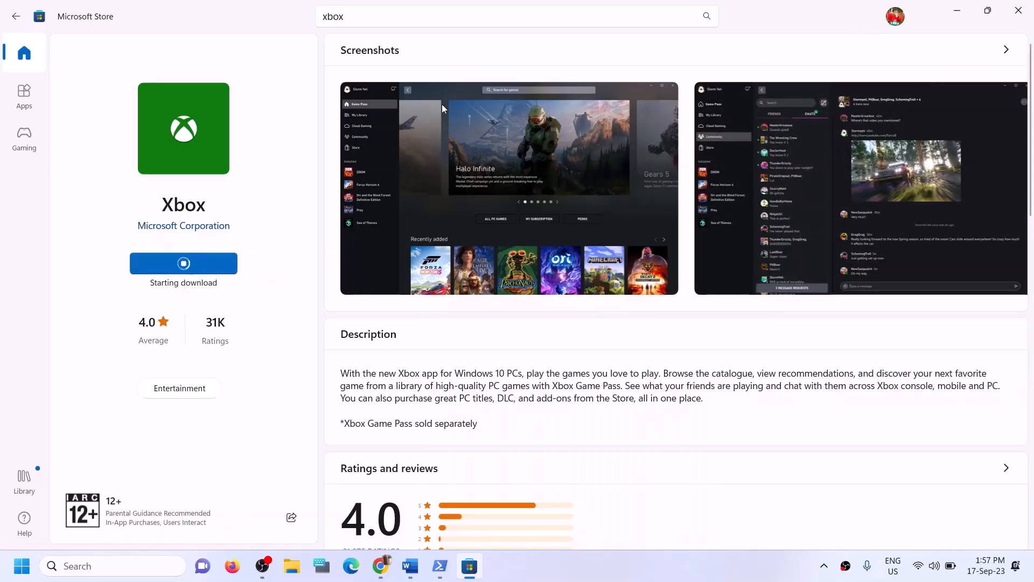
Return to the Word guide and read step 12 on installing to another drive and renaming the WpSystem and WindowsApps folders
left_click(410, 566)
scroll(328, 362, "down", 3)
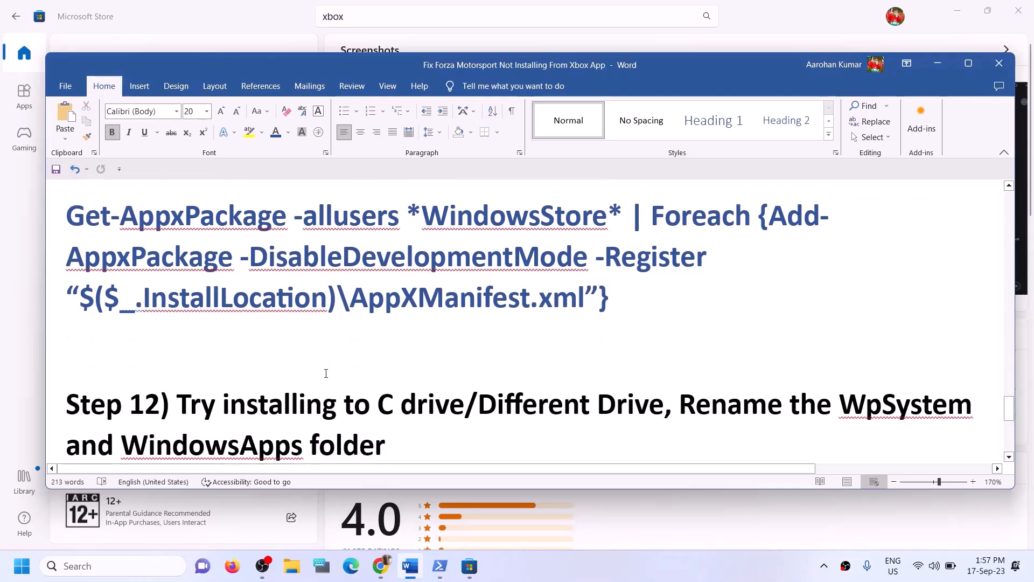
left_click_drag(177, 336, 471, 338)
left_click(496, 341)
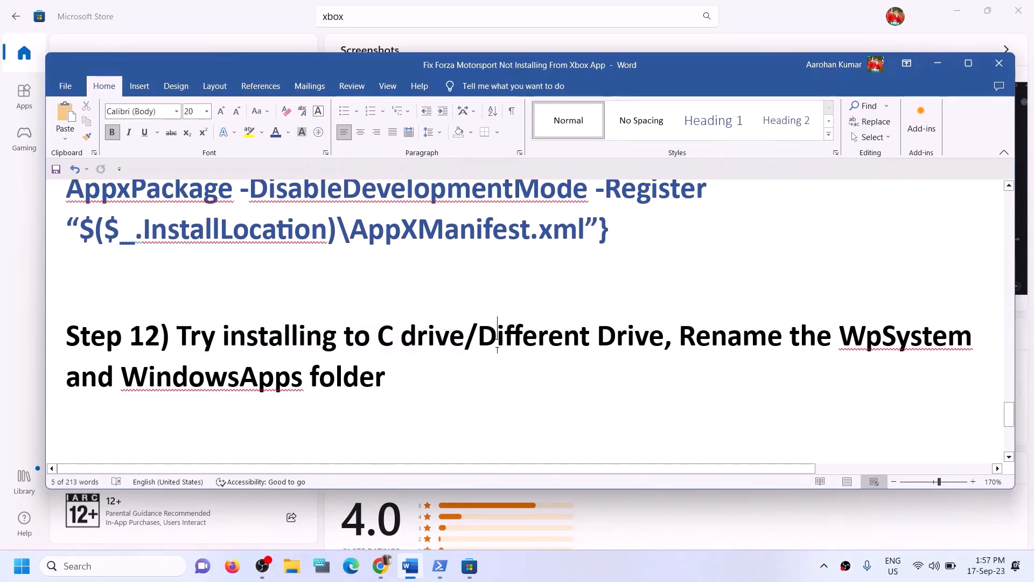
key("super+e")
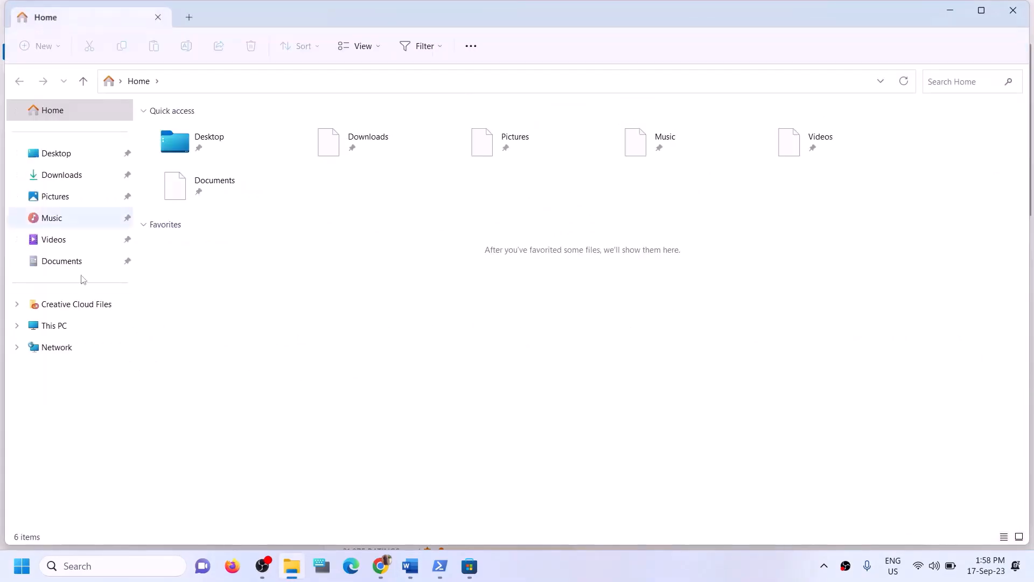
left_click(1021, 18)
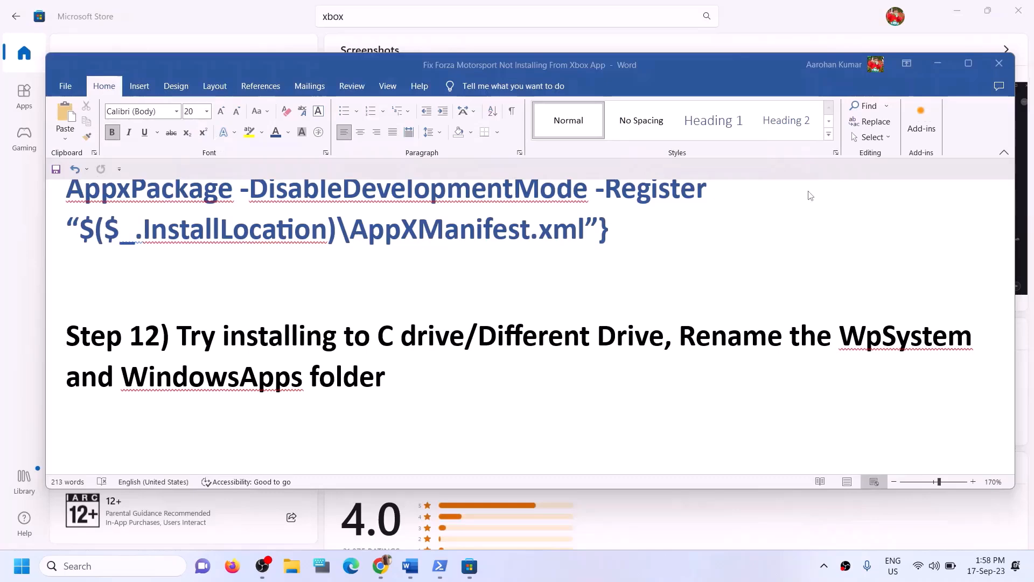
Open Windows Settings and look through the Advanced app settings and Installed apps pages for the app save location
key("super+i")
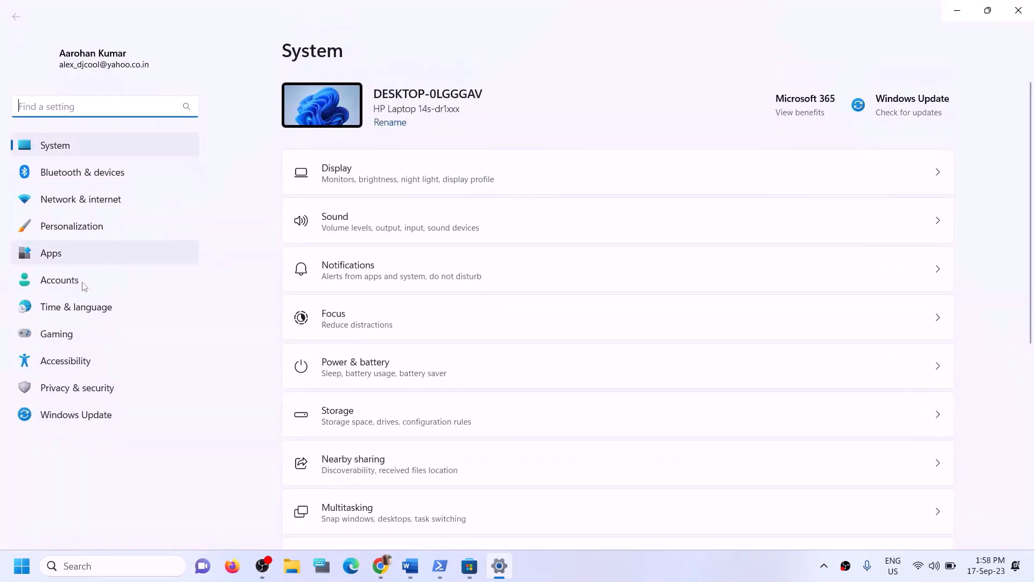
left_click(73, 262)
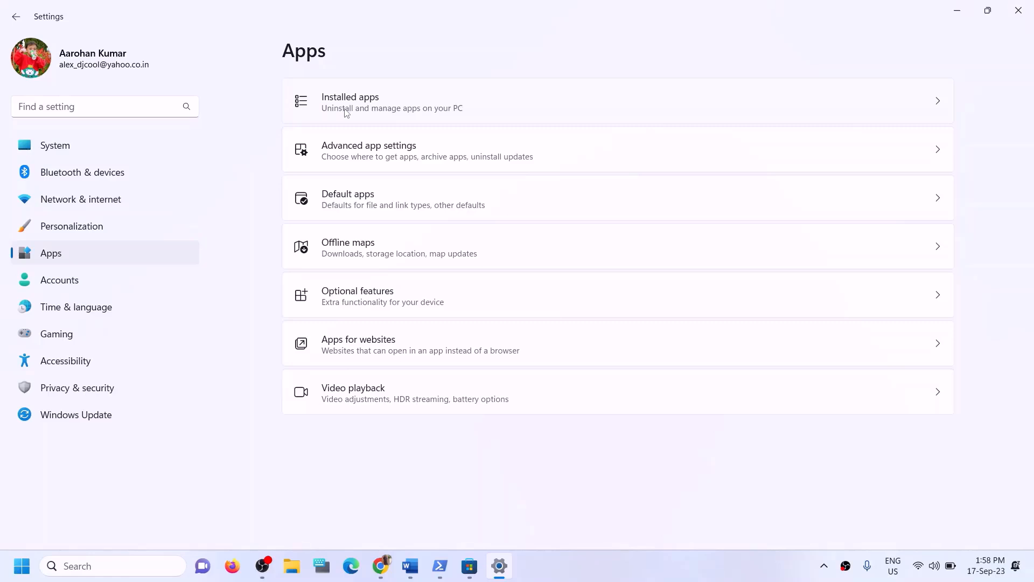
left_click(392, 160)
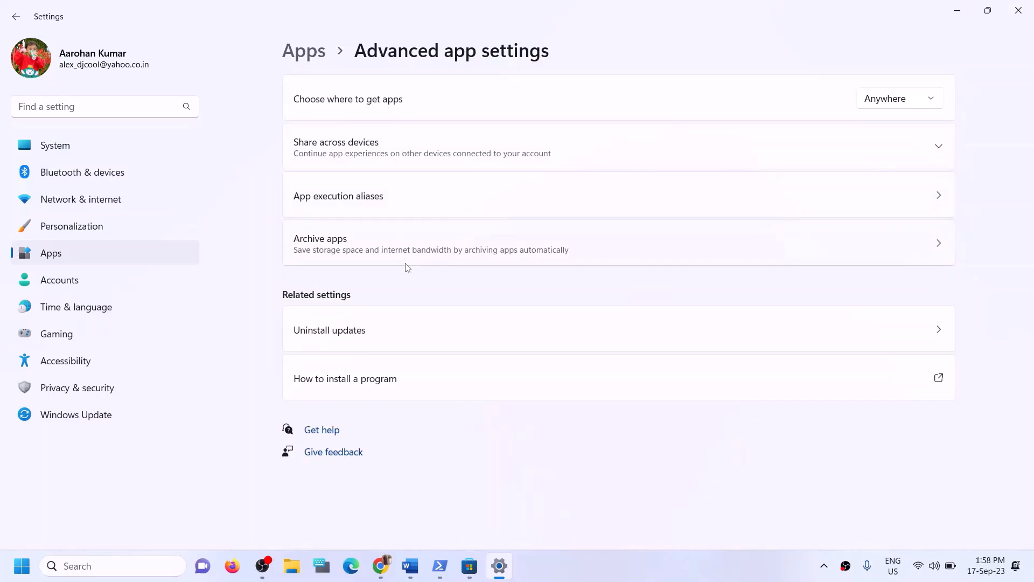
left_click(323, 59)
left_click(341, 106)
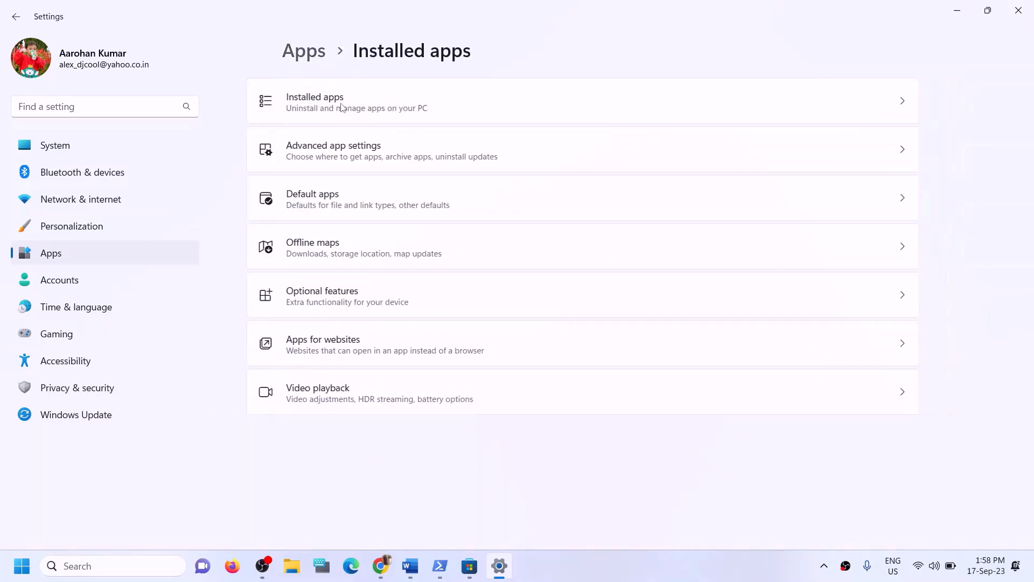
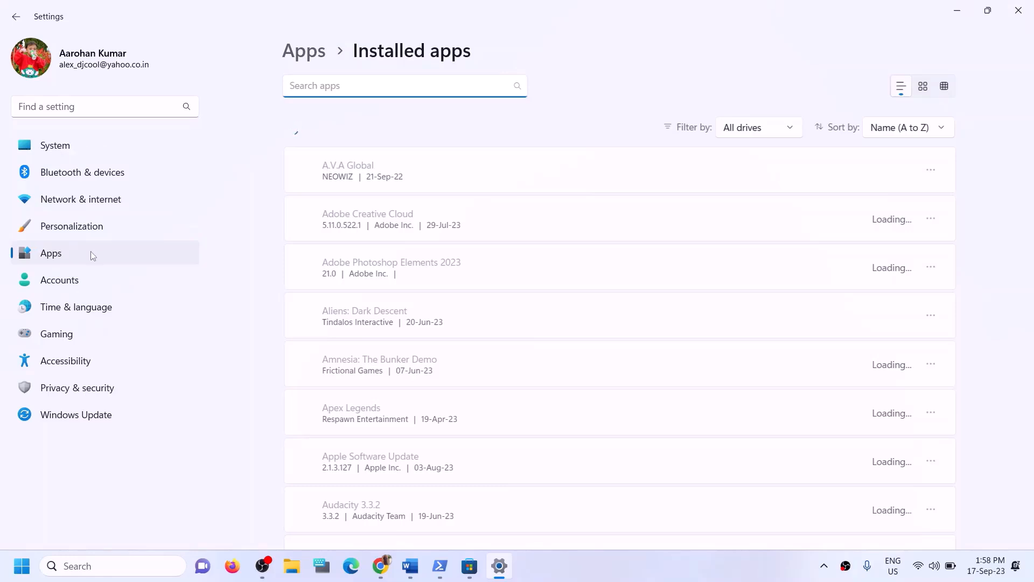
Go to the System storage settings, expand the advanced storage settings and open Where new content is saved
left_click(56, 145)
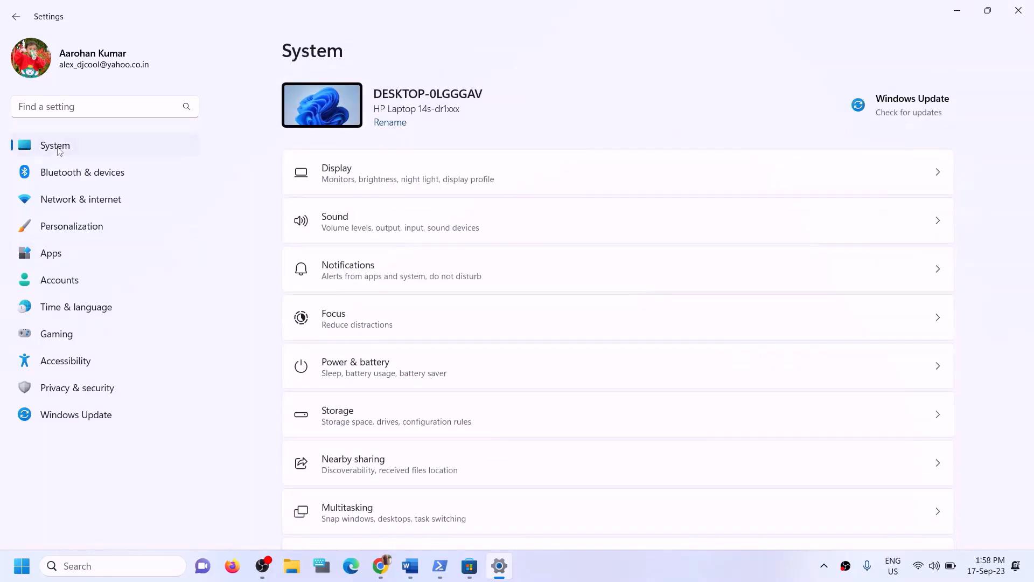
scroll(360, 327, "down", 3)
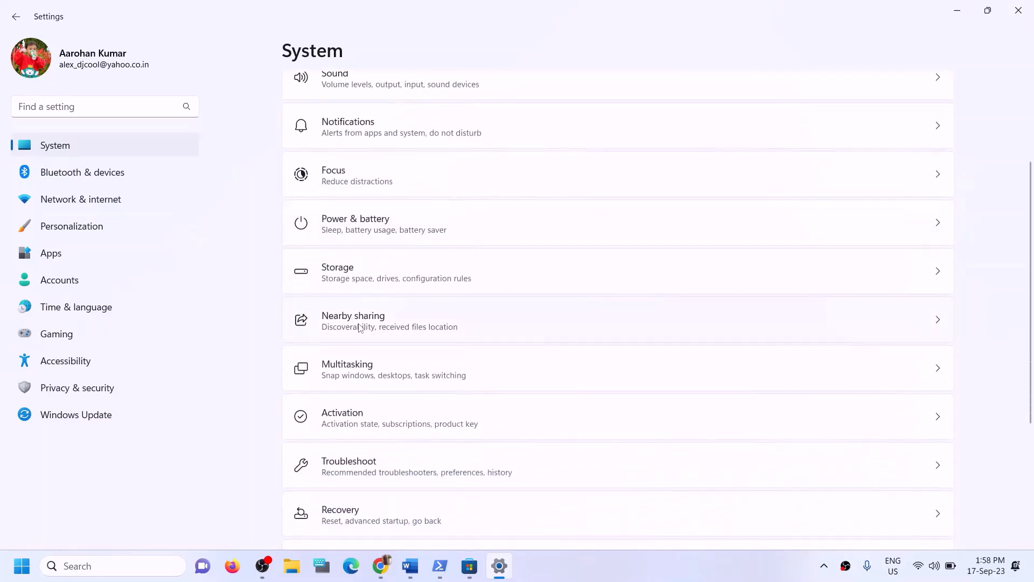
scroll(378, 191, "down", 1)
left_click(370, 201)
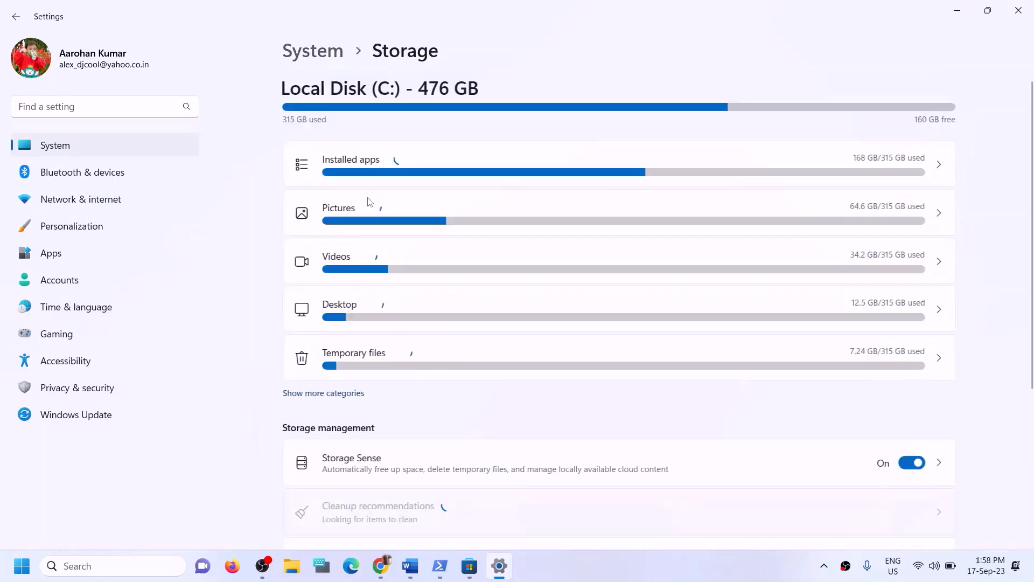
scroll(457, 315, "down", 4)
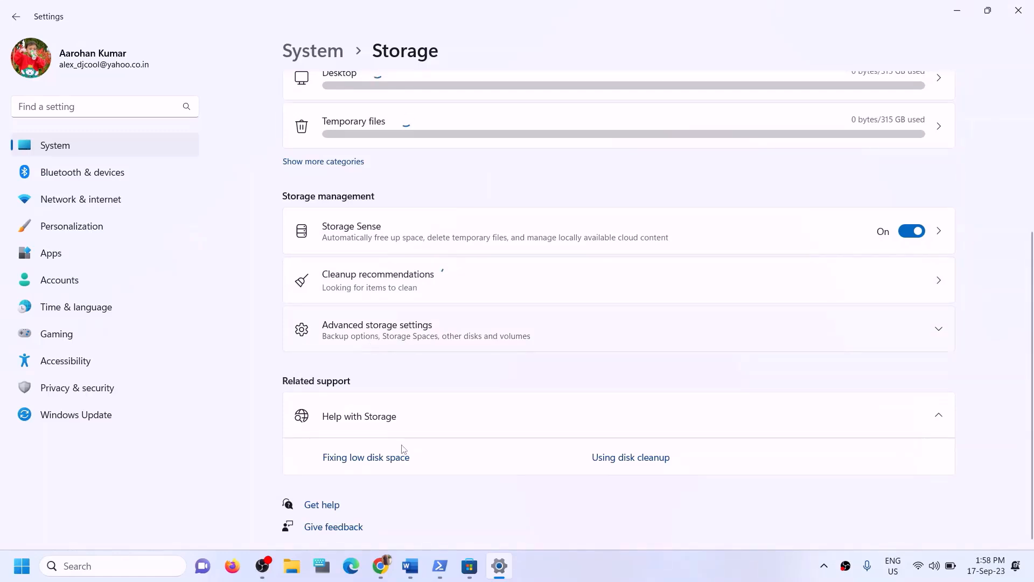
left_click(393, 329)
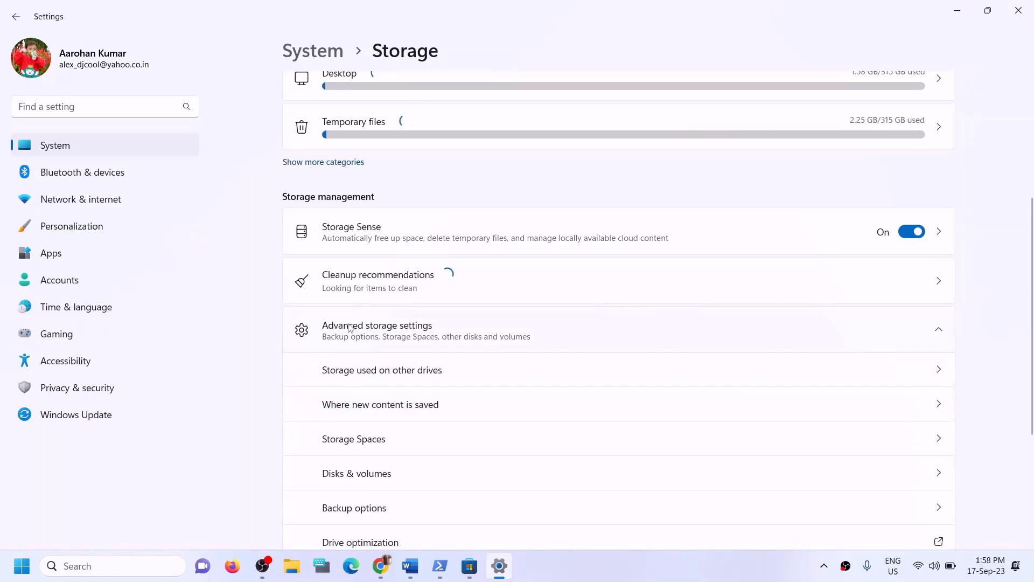
scroll(434, 337, "down", 2)
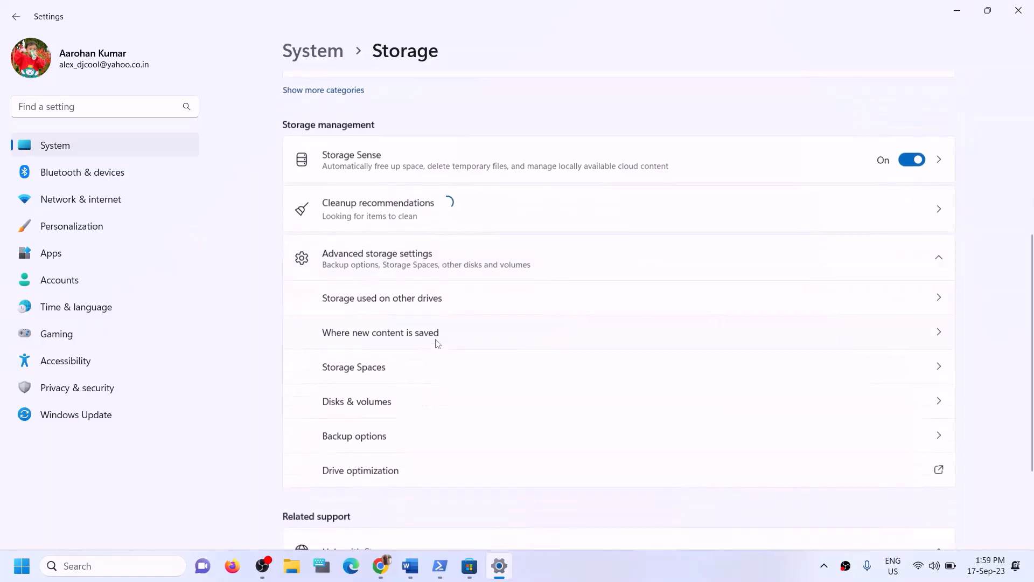
left_click(371, 338)
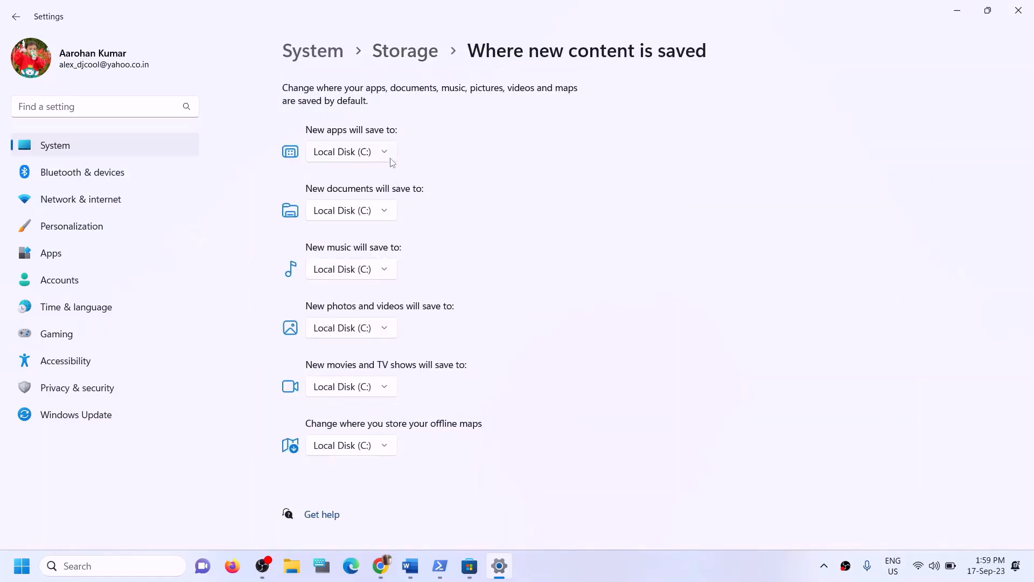
Check which drives are offered for saving new apps, and reread the Word guide's step 12 advice about installing to C drive
left_click(353, 154)
left_click(418, 141)
left_click(411, 565)
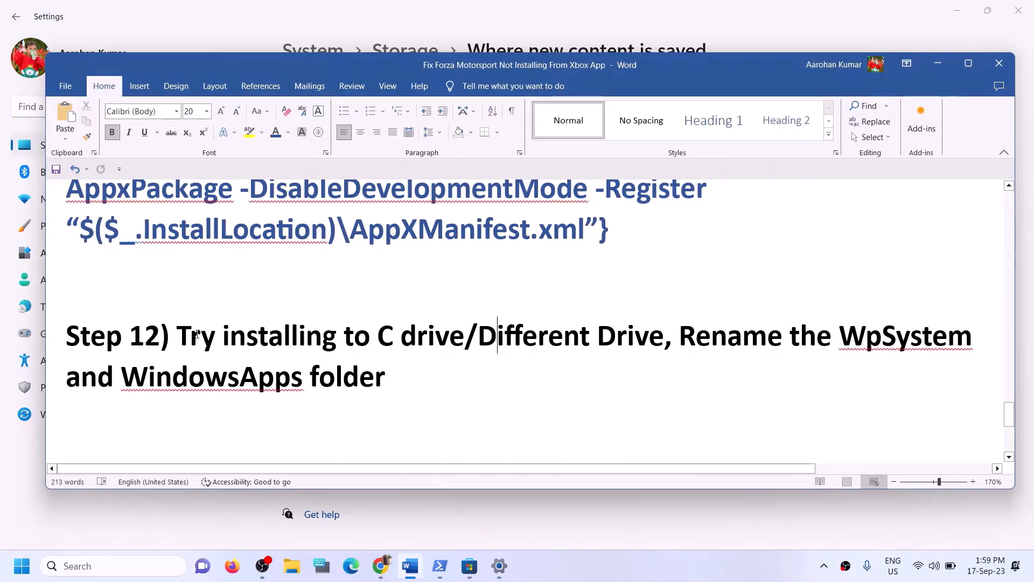
left_click_drag(197, 335, 450, 336)
left_click(930, 63)
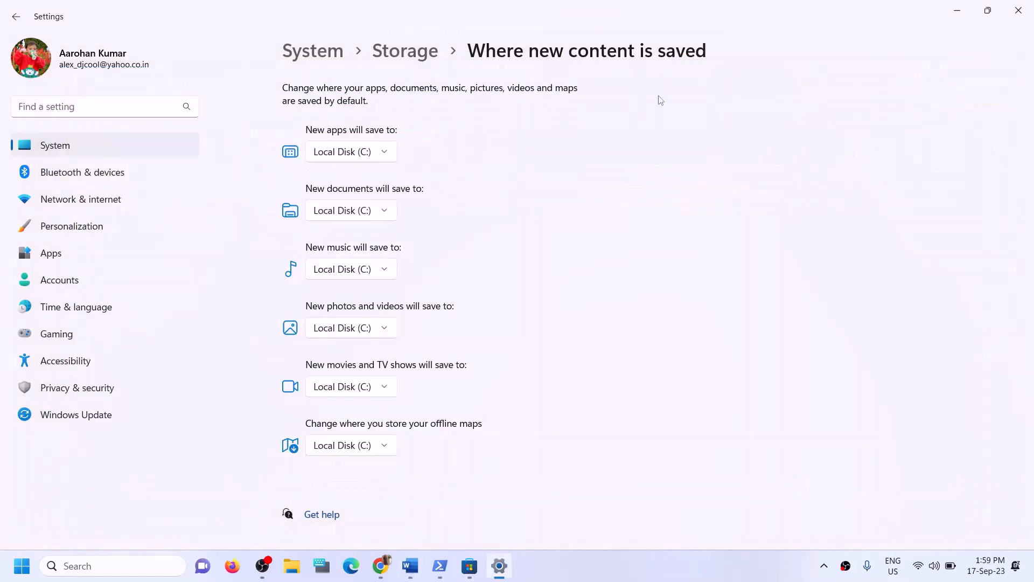
left_click(393, 155)
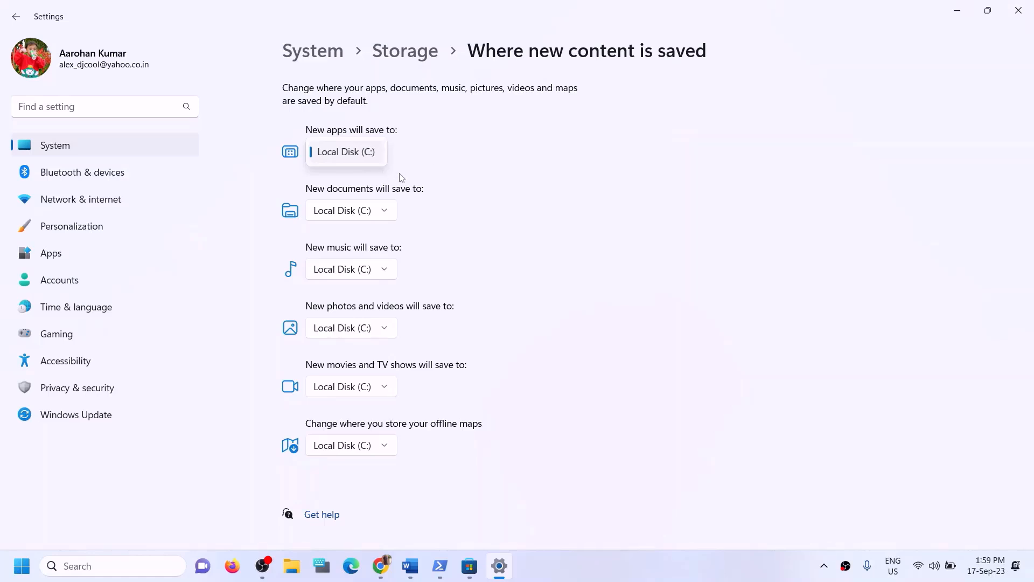
left_click(437, 167)
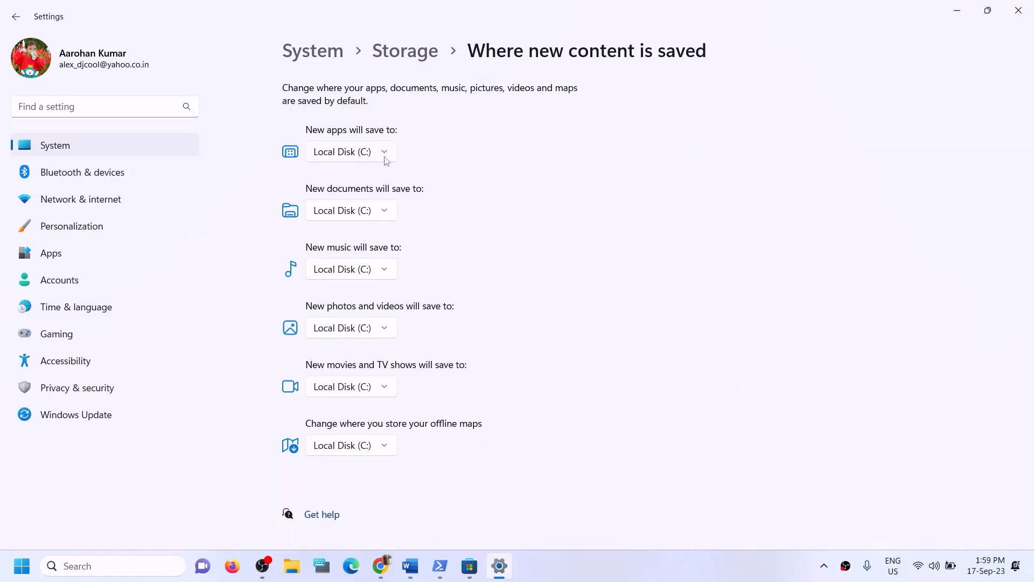
Review the Word guide's step 12 wording on installing to C drive or a different drive, and return to Settings
left_click(410, 566)
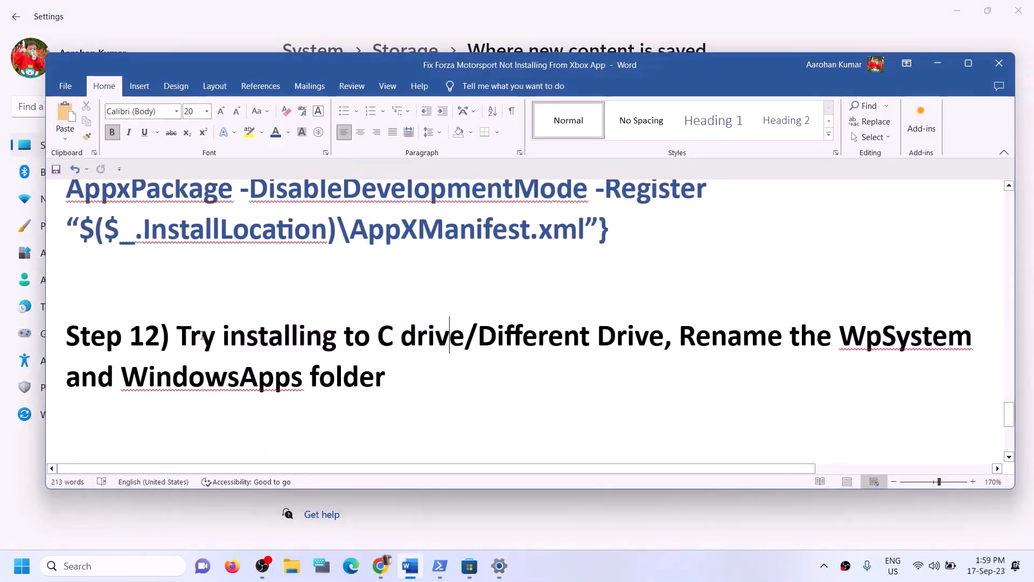
left_click_drag(201, 335, 458, 336)
left_click(412, 372)
left_click_drag(223, 335, 648, 337)
left_click(938, 63)
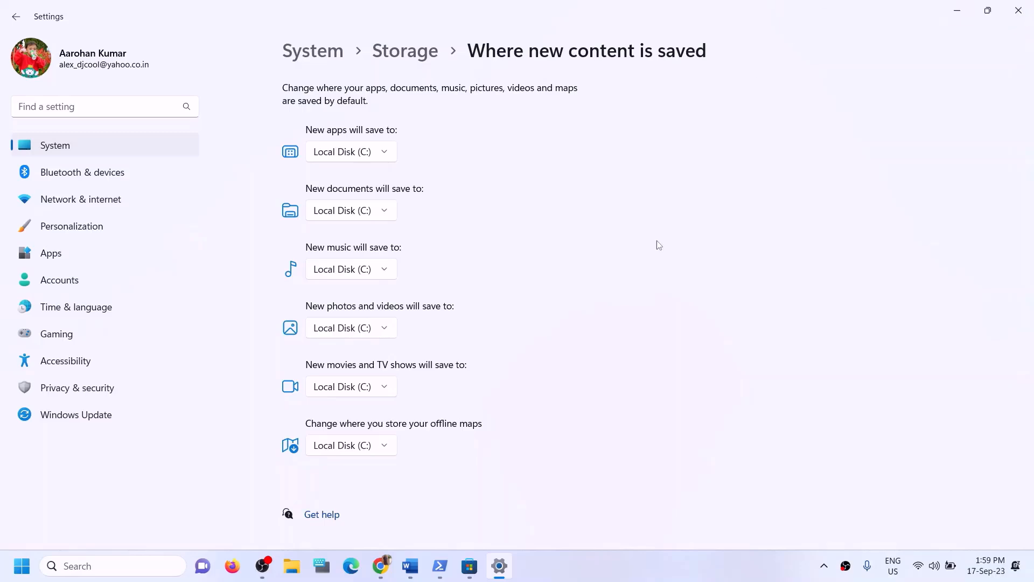
Change the save location for new apps to Local Disk (D:) and back to Local Disk (C:), closing the D: drive window
left_click(388, 152)
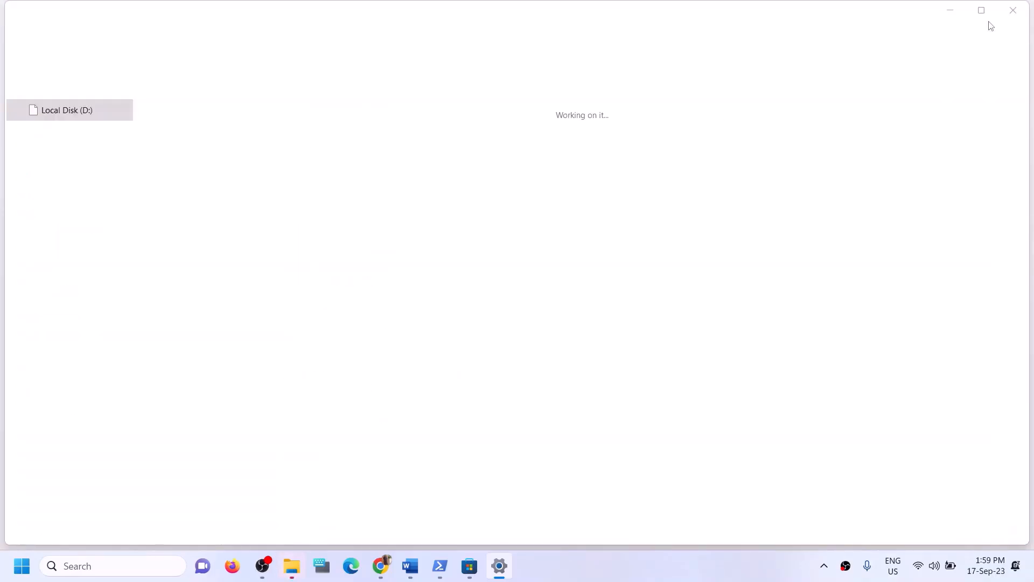
left_click(1017, 10)
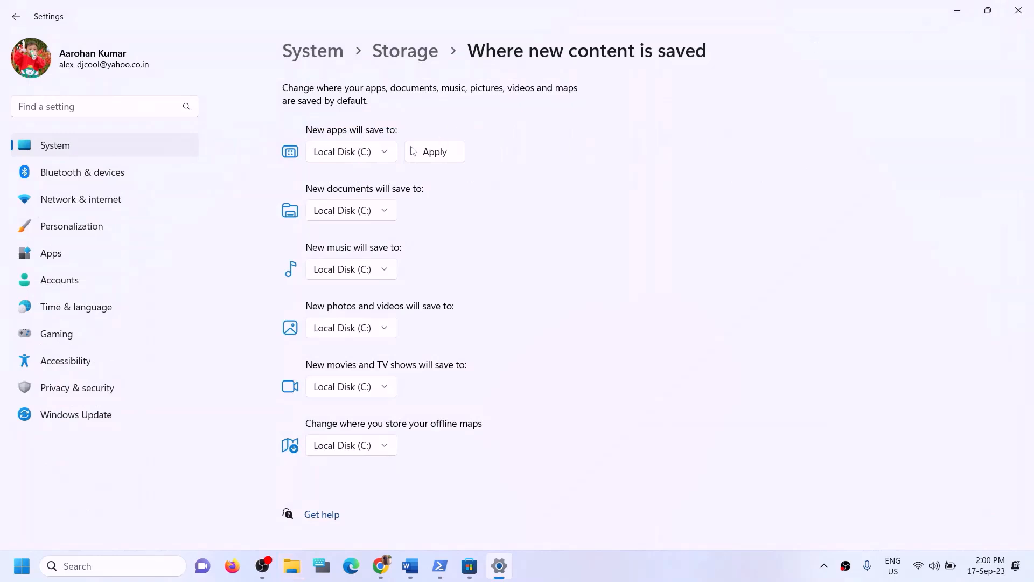
left_click(372, 153)
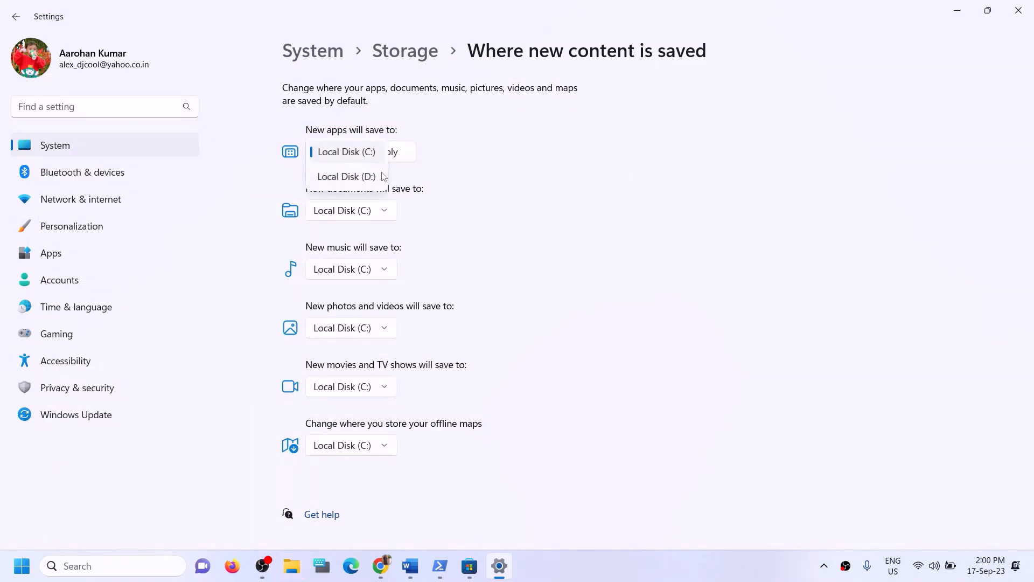
left_click(354, 179)
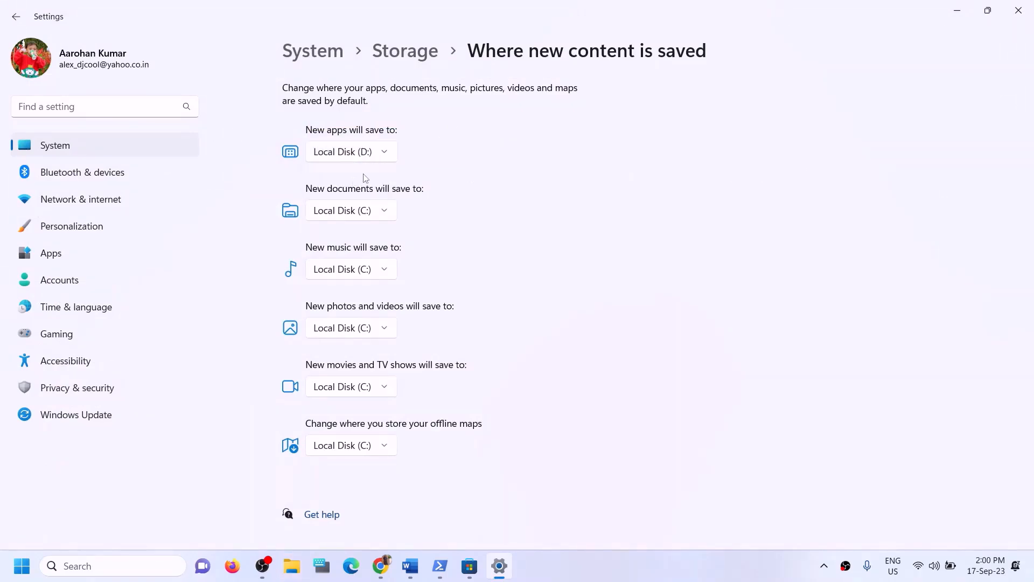
left_click(385, 153)
left_click(368, 131)
left_click(422, 154)
Set new apps to save to Local Disk (D:), apply the change and close Settings
left_click(383, 156)
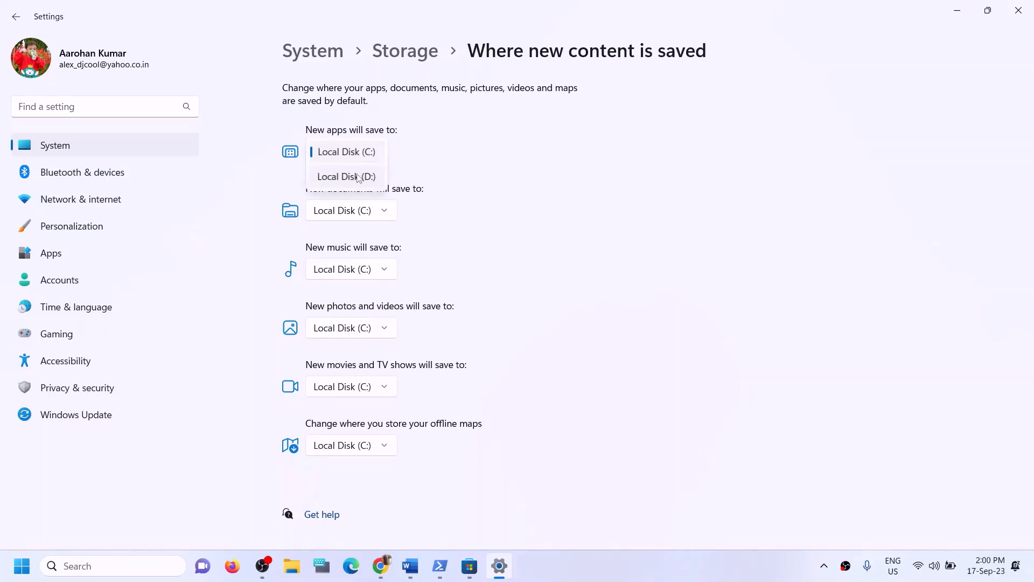
left_click(358, 177)
left_click(437, 157)
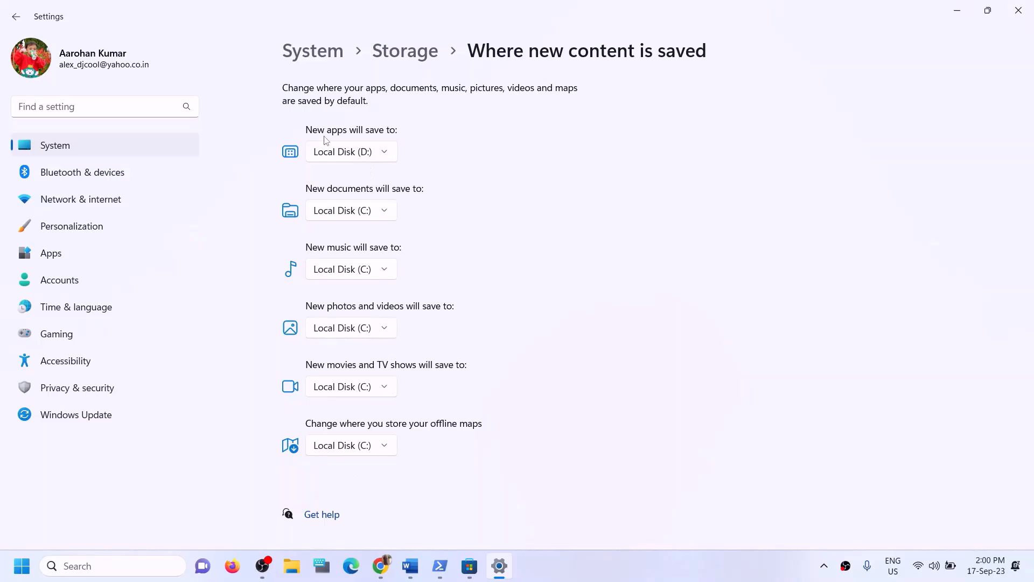
left_click(389, 158)
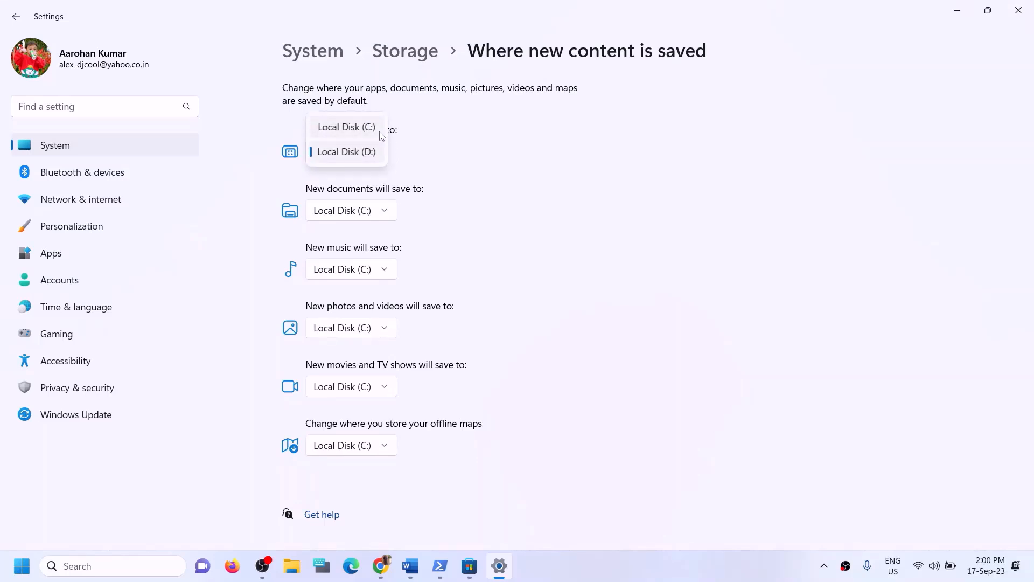
left_click(477, 160)
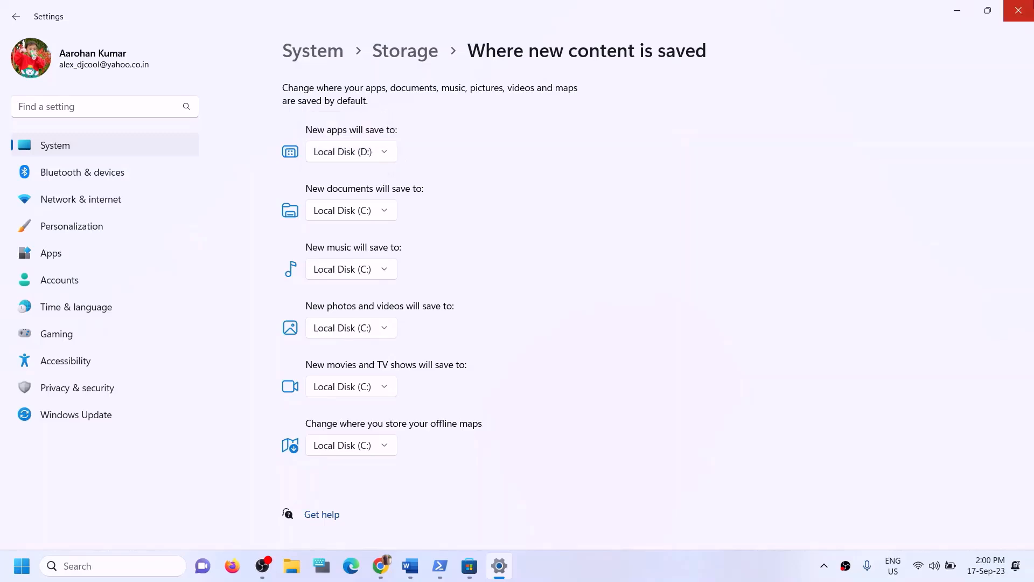
left_click(1018, 10)
Return to the Word guide and read the part of step 12 on renaming the WpSystem and WindowsApps folders
left_click(410, 565)
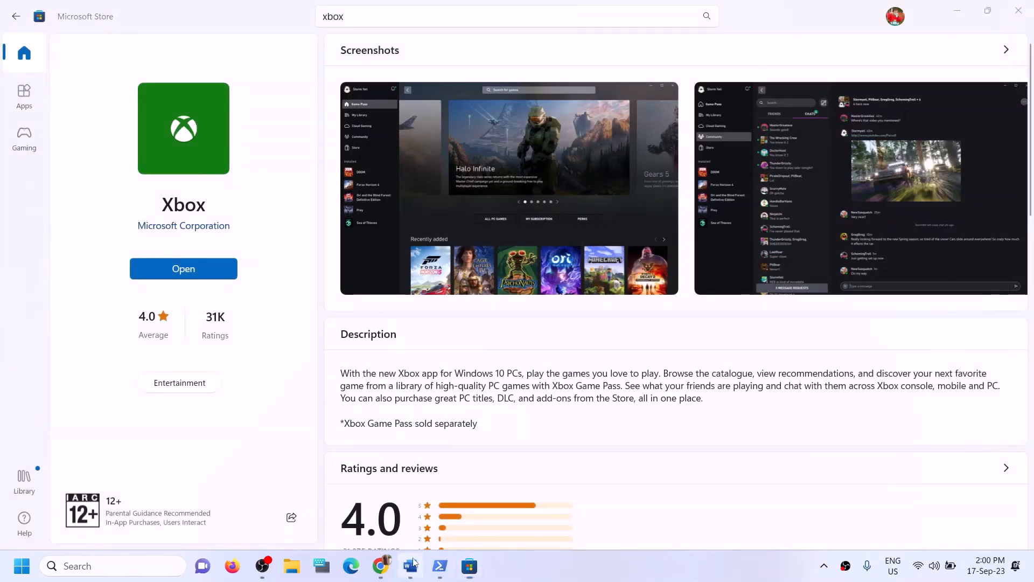
left_click(268, 344)
left_click_drag(211, 335, 593, 337)
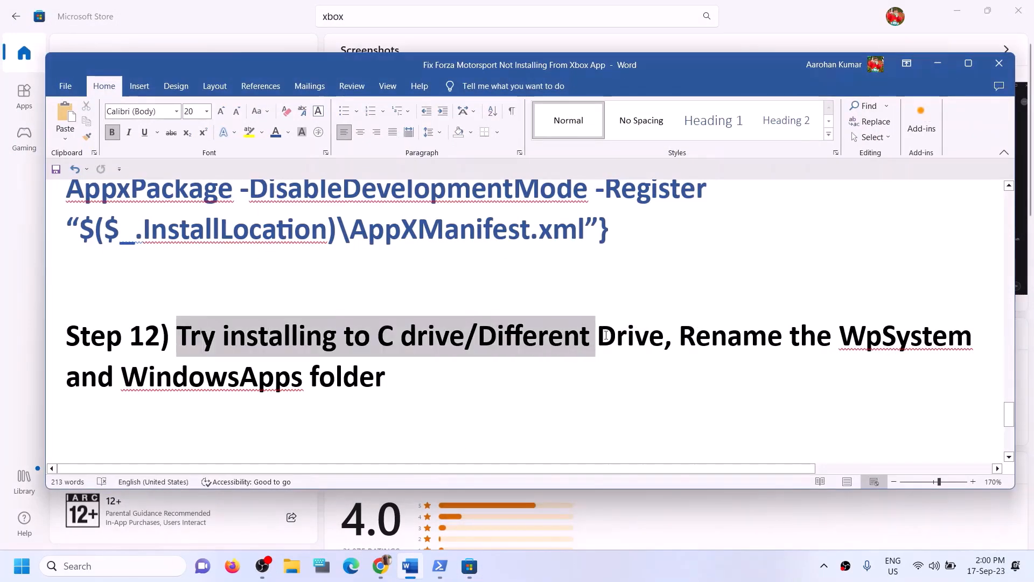
left_click(617, 336)
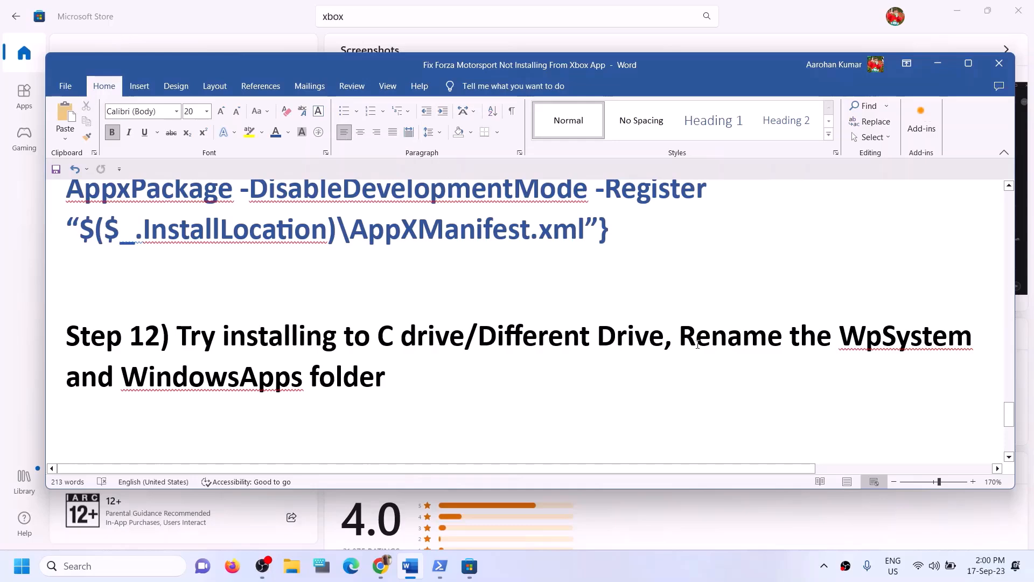
left_click_drag(680, 339, 899, 381)
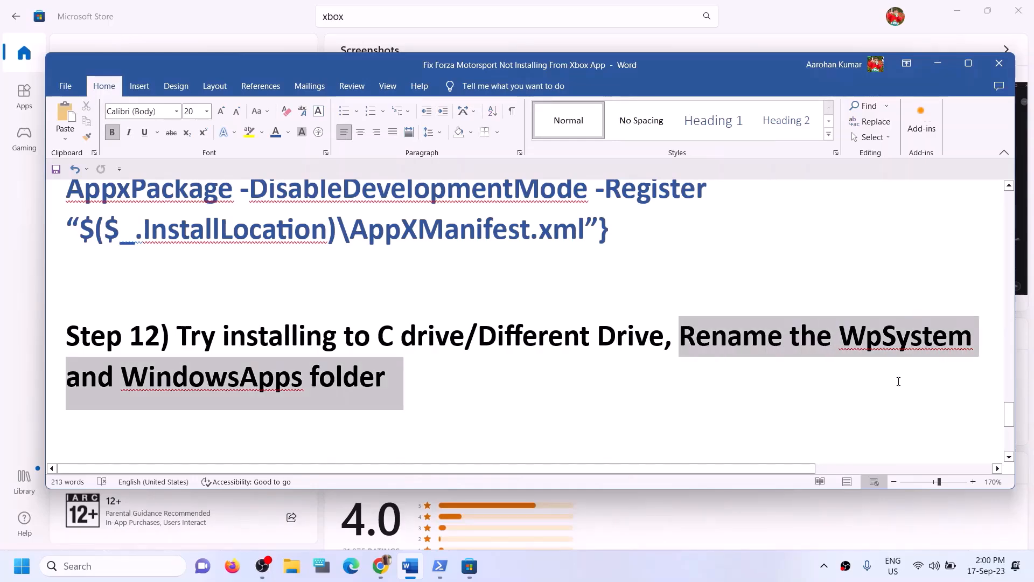
left_click(147, 380)
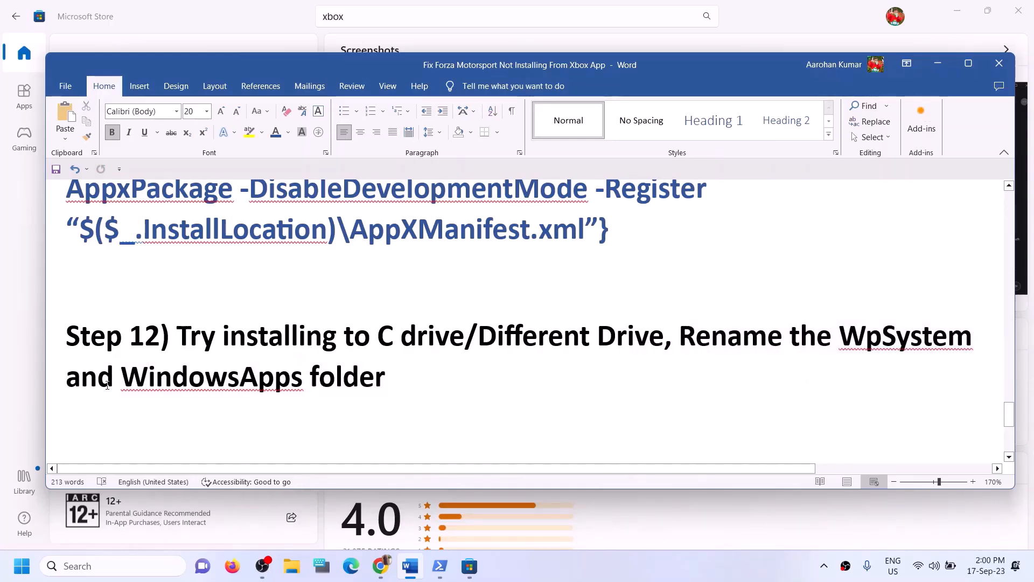
left_click_drag(108, 385, 485, 411)
left_click(485, 411)
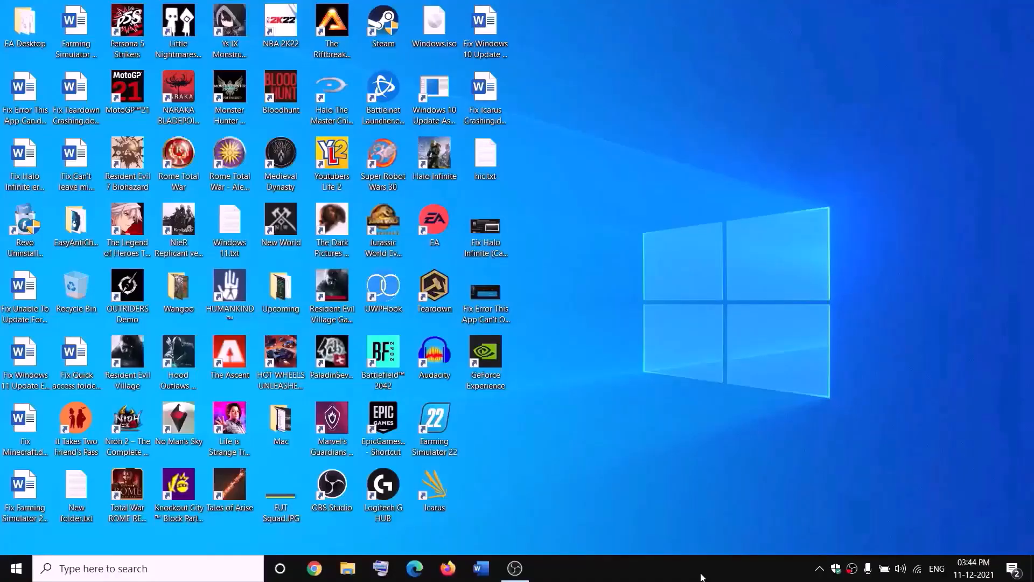
Open New Volume (D:) in File Explorer and locate the WpSystem folder
left_click(356, 566)
left_click(51, 274)
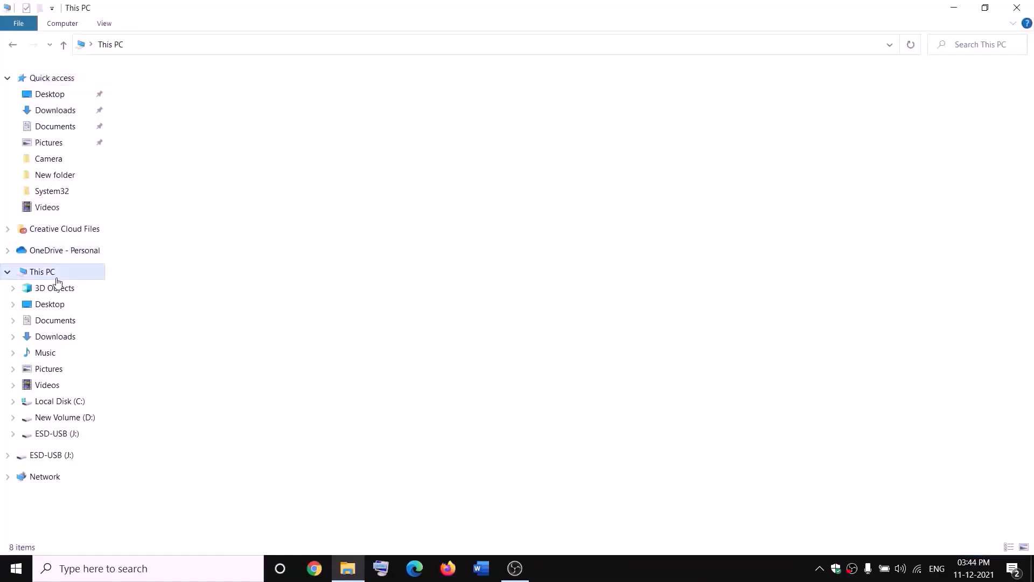
double_click(386, 201)
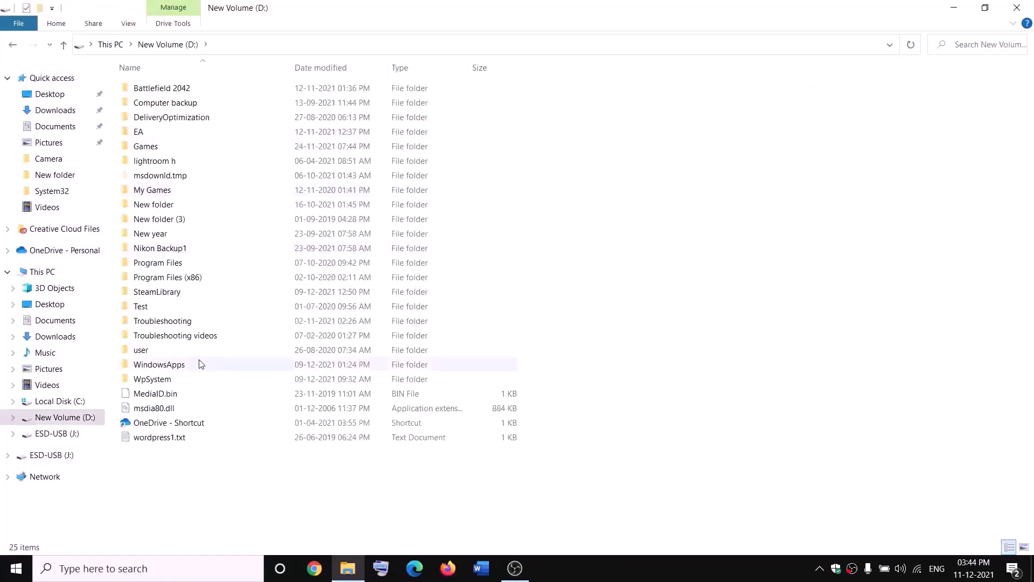
left_click(161, 377)
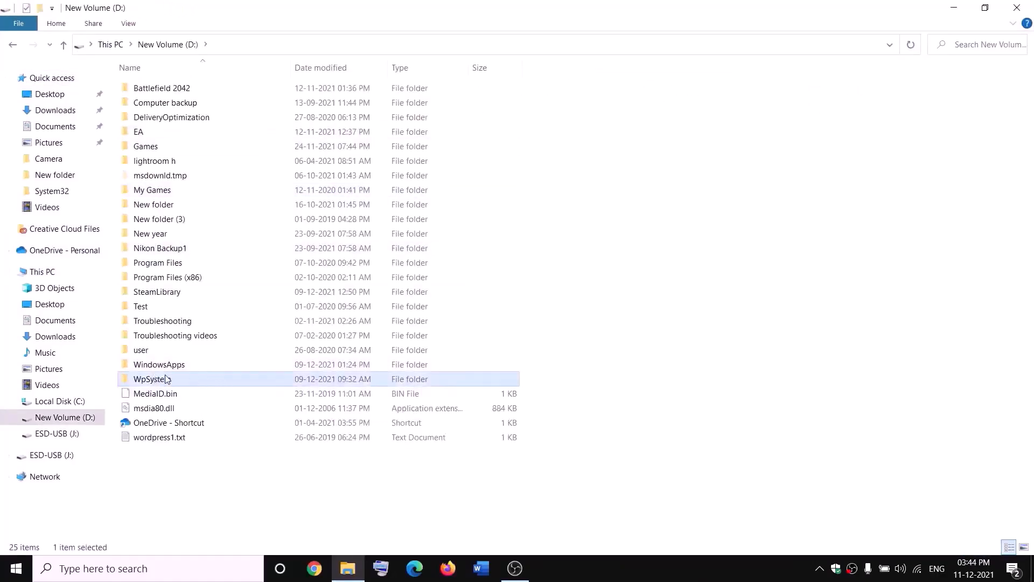
right_click(168, 382)
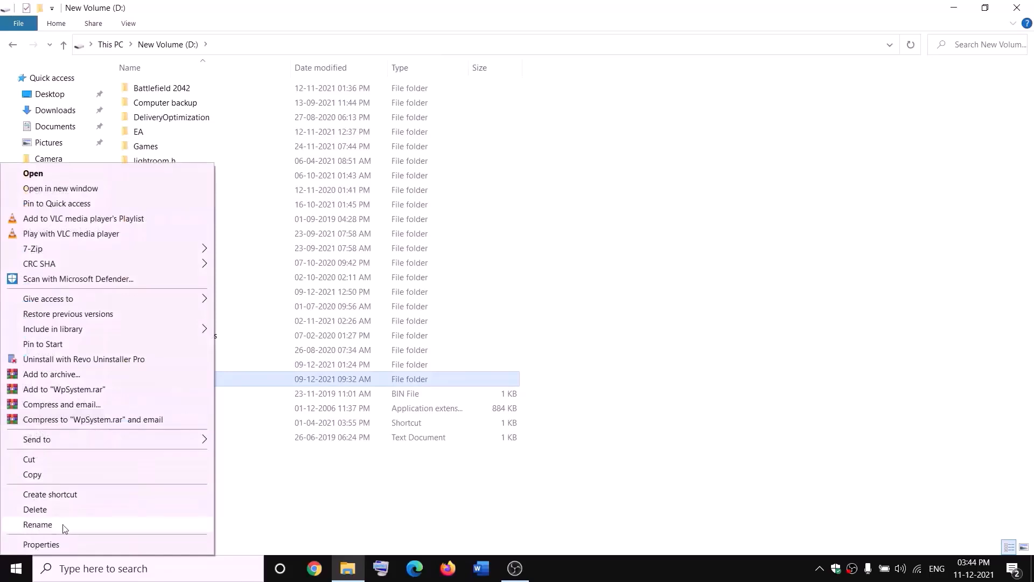
left_click(328, 493)
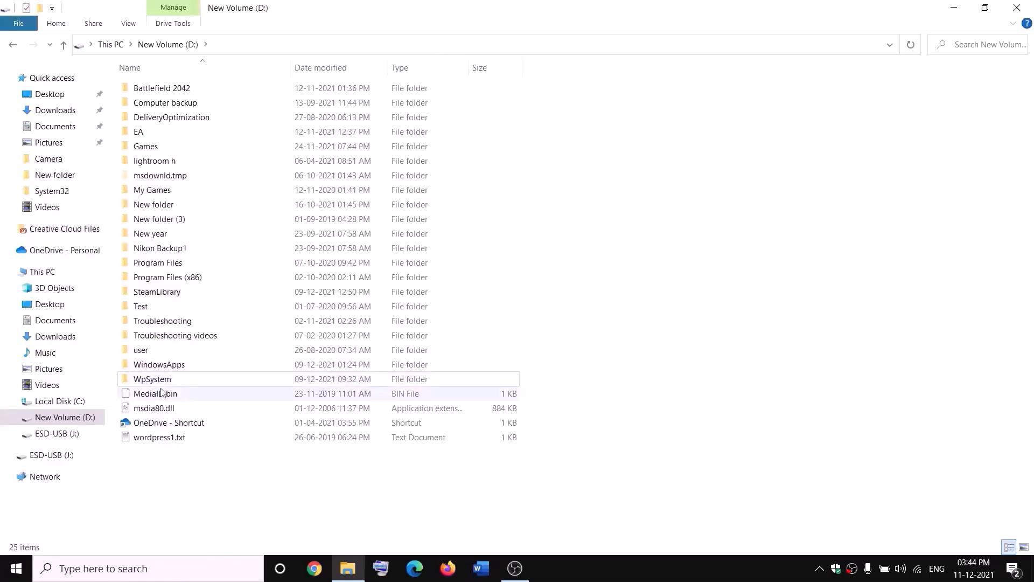
mouse_move(151, 382)
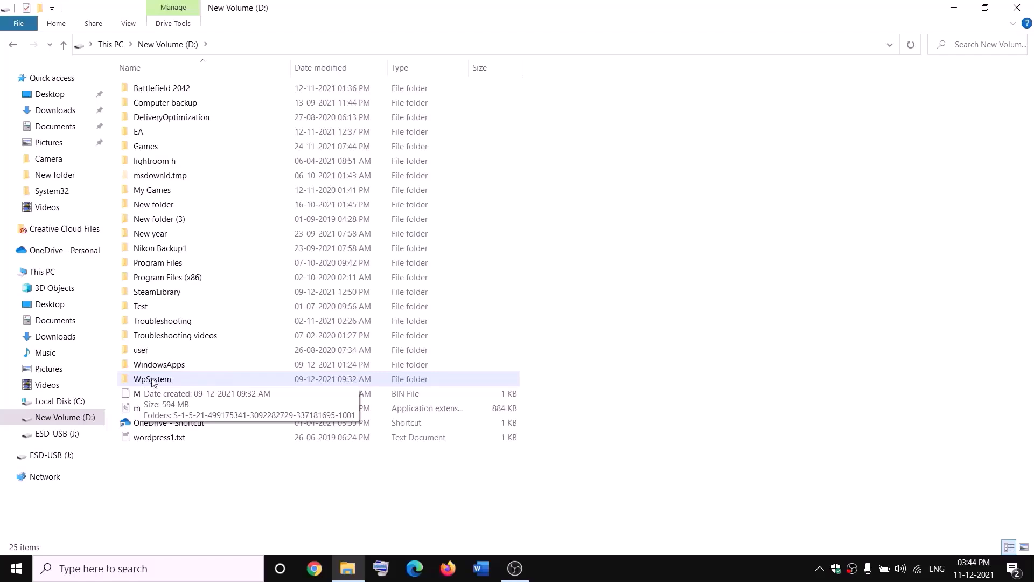
Open the advanced security settings from the WpSystem folder's properties
right_click(152, 382)
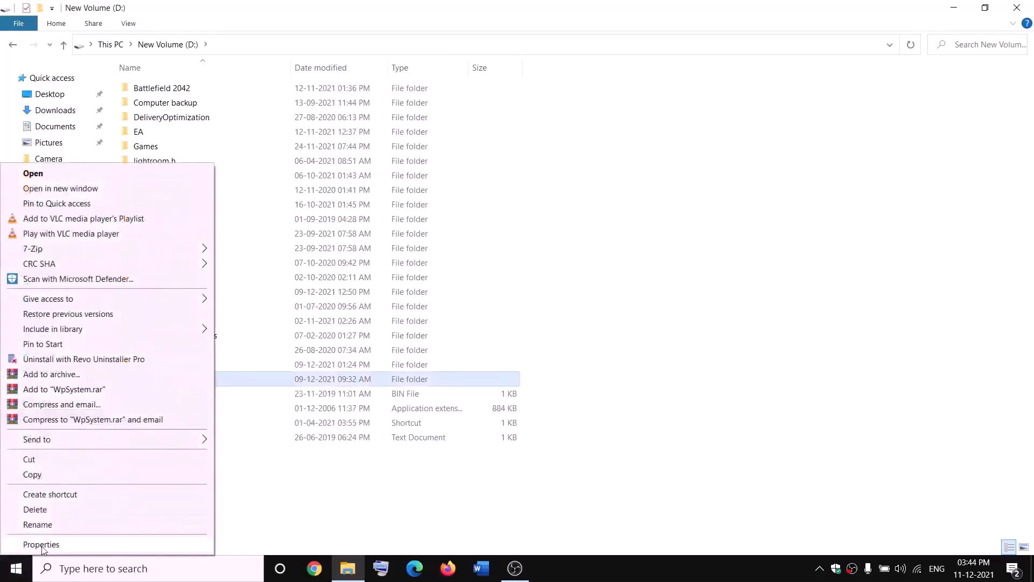
left_click(42, 545)
left_click_drag(305, 240, 394, 153)
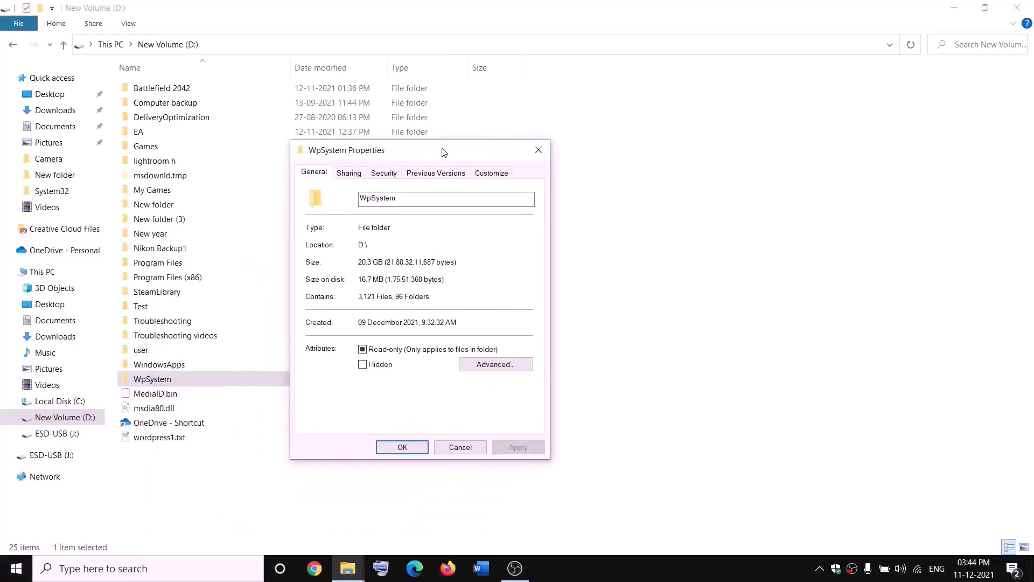
left_click(384, 174)
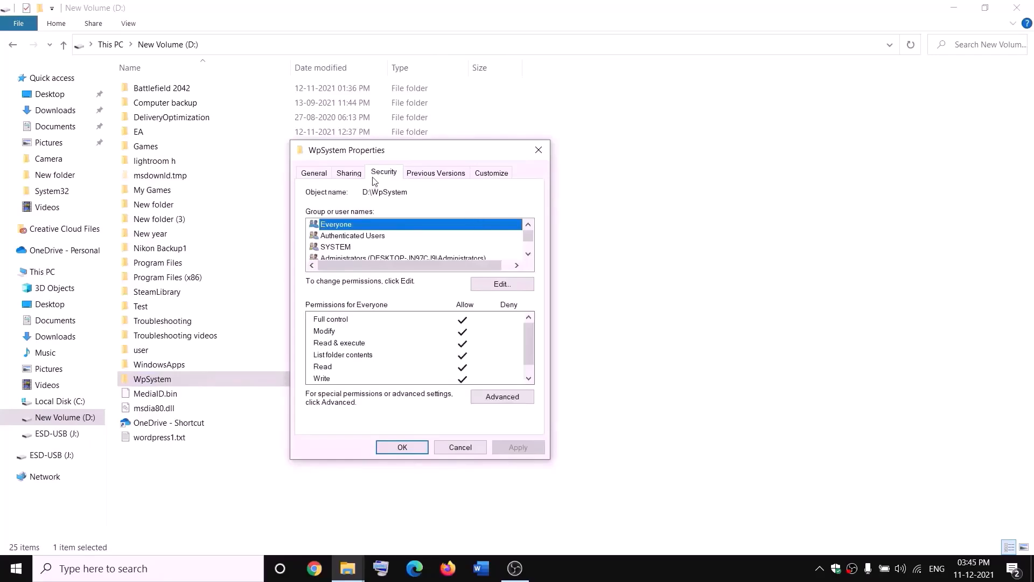
left_click(503, 397)
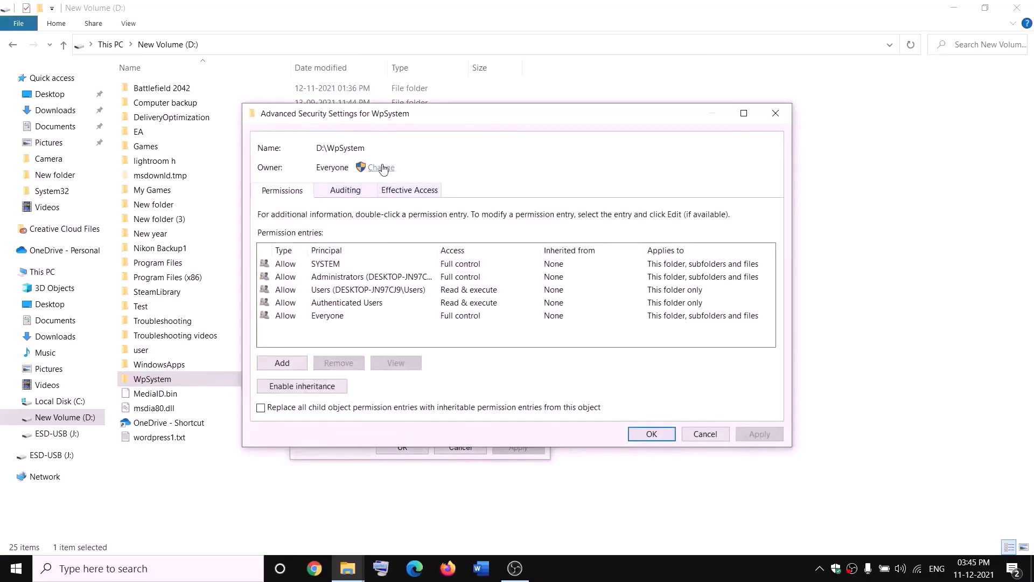
Set the WpSystem folder's owner to Everyone, apply the change and close the folder's properties
left_click(381, 167)
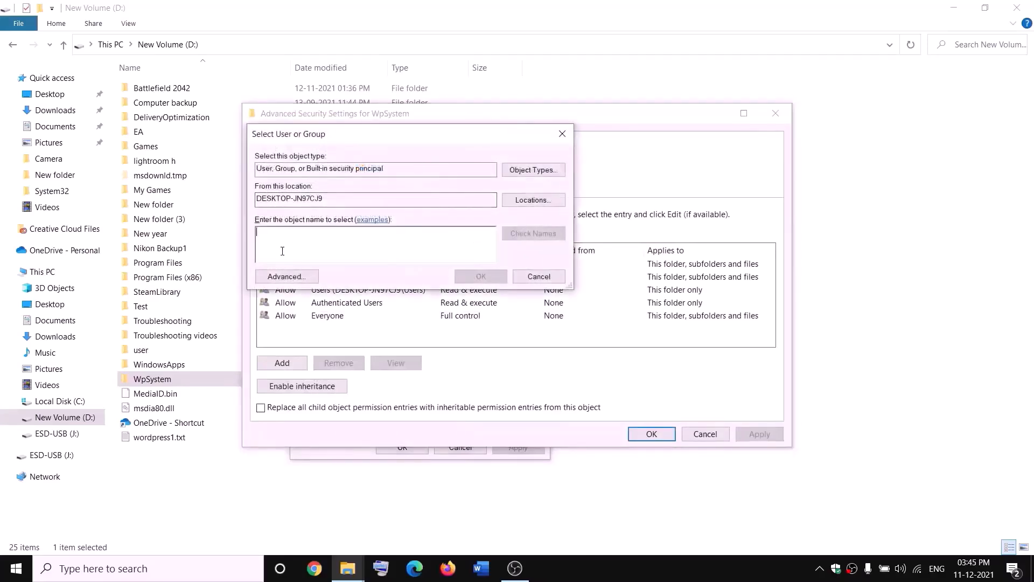
type("w")
type("everyo")
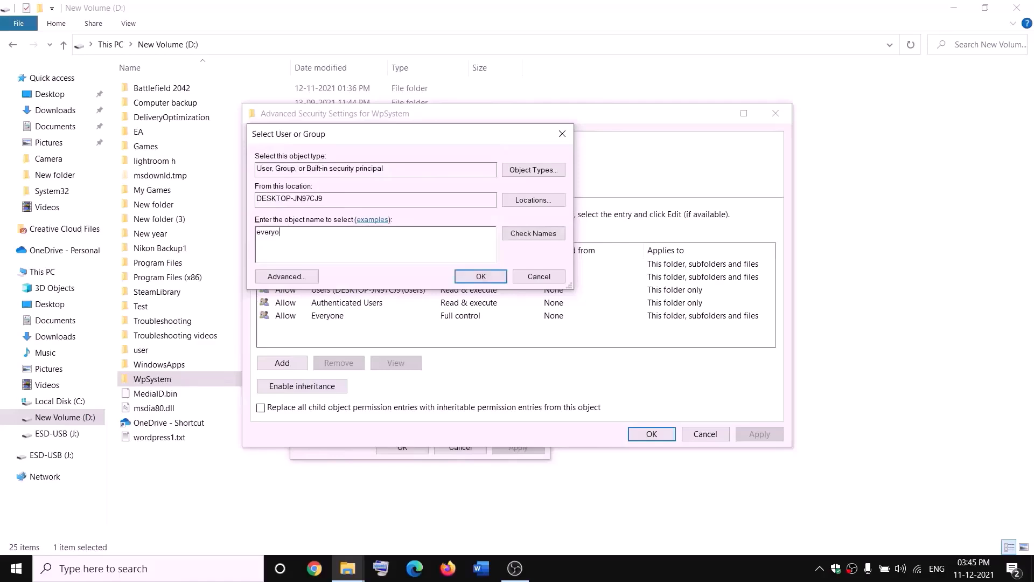
type("ne")
left_click_drag(310, 229, 243, 245)
left_click(538, 237)
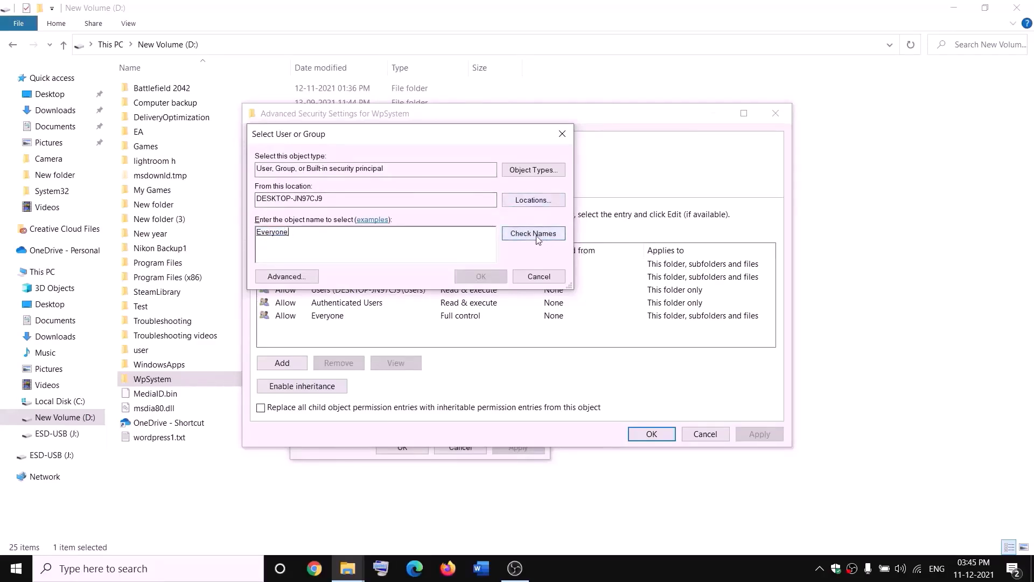
left_click(480, 277)
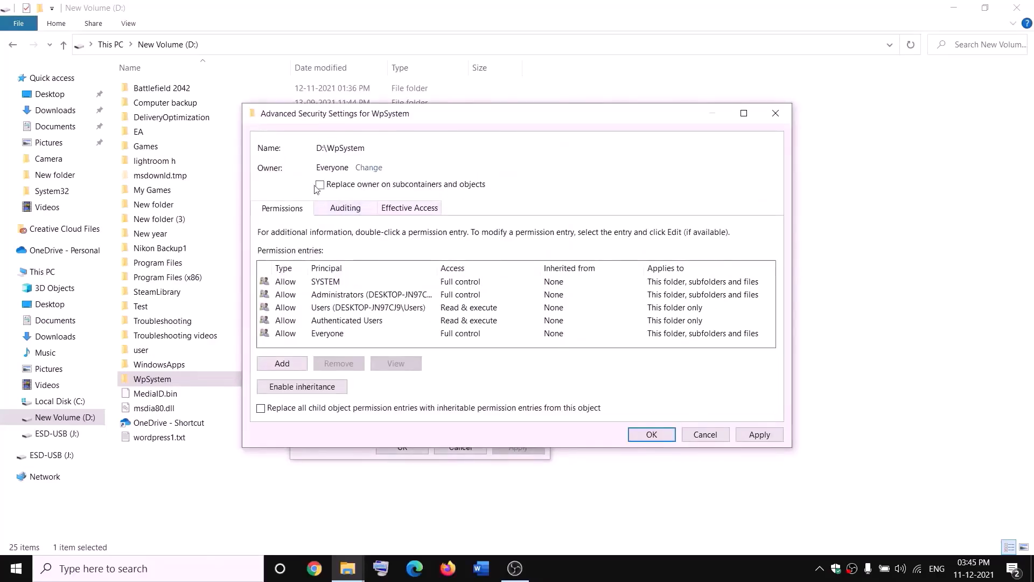
left_click(768, 435)
left_click(649, 438)
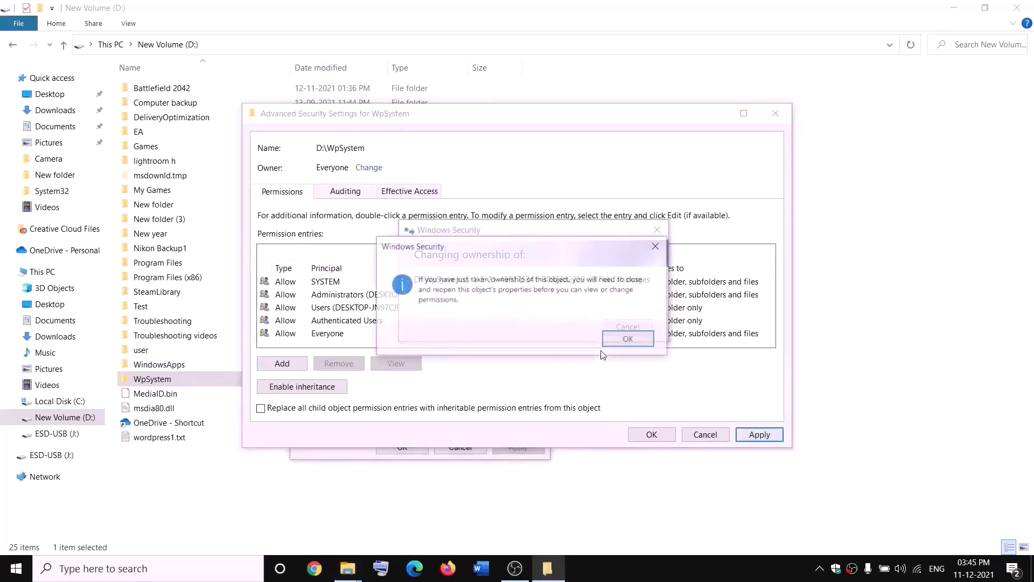
left_click(617, 341)
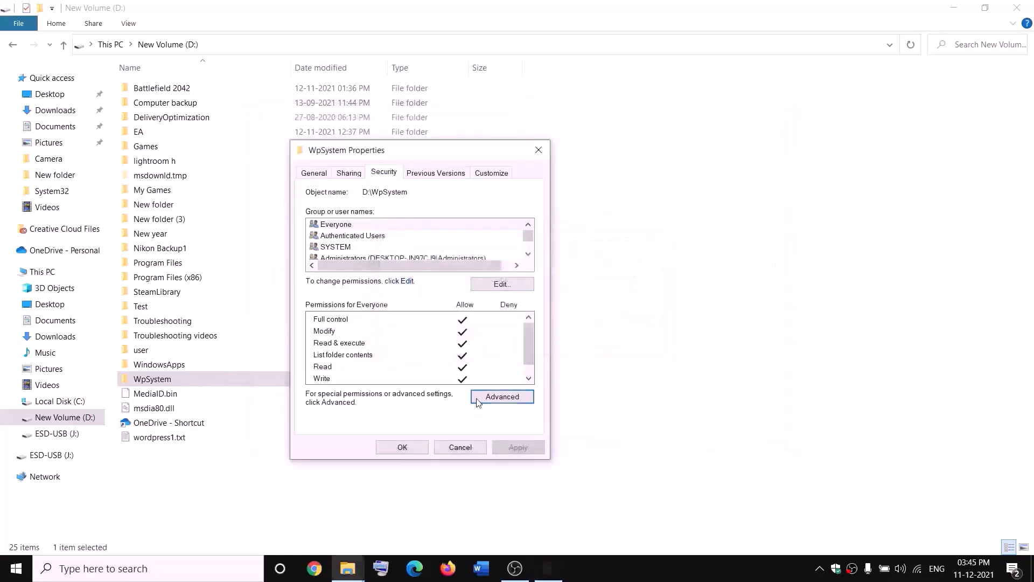
left_click(402, 449)
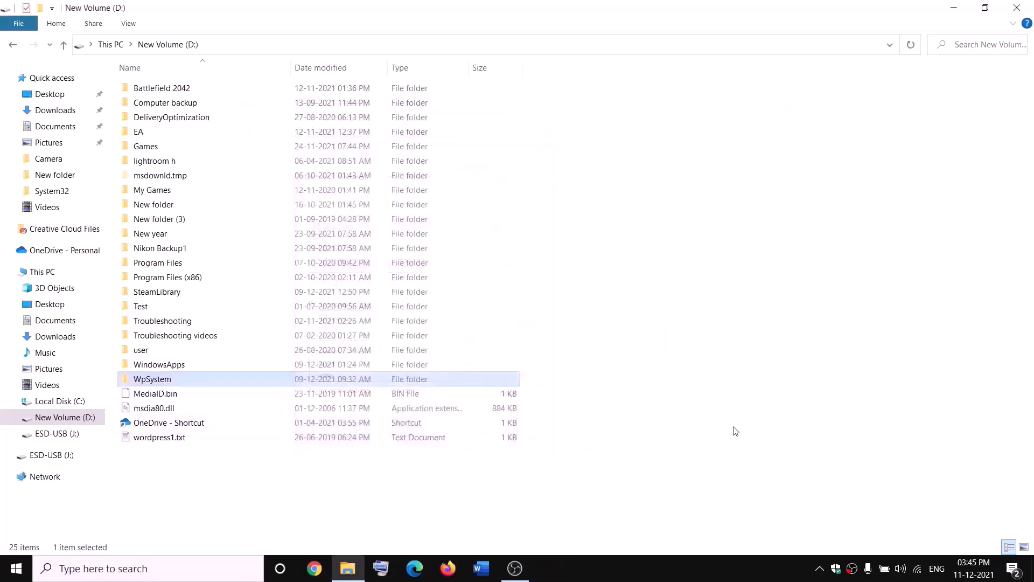
Reopen the WpSystem folder's properties and go to its advanced security settings
right_click(154, 382)
left_click(59, 543)
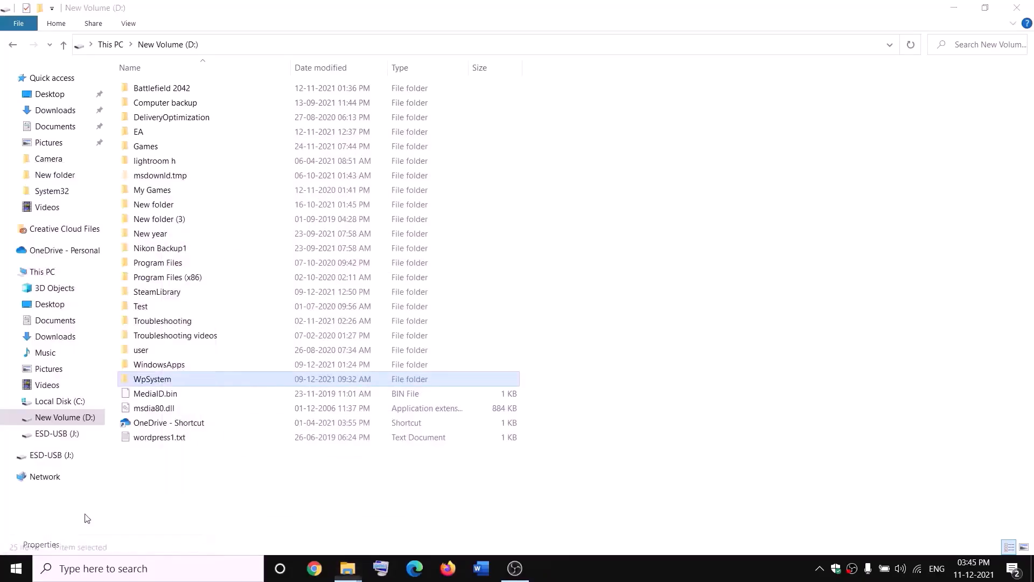
left_click(381, 197)
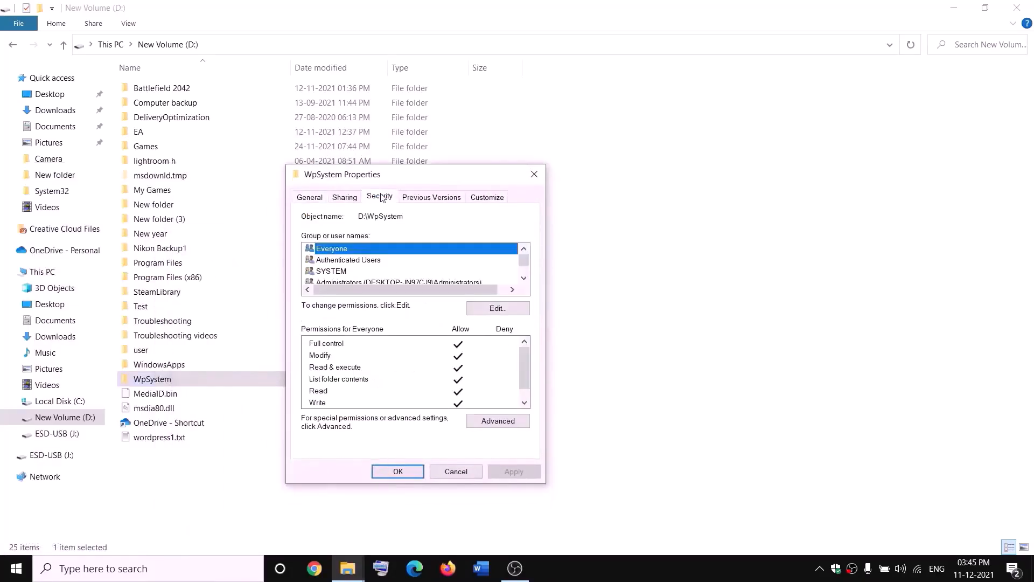
left_click(502, 425)
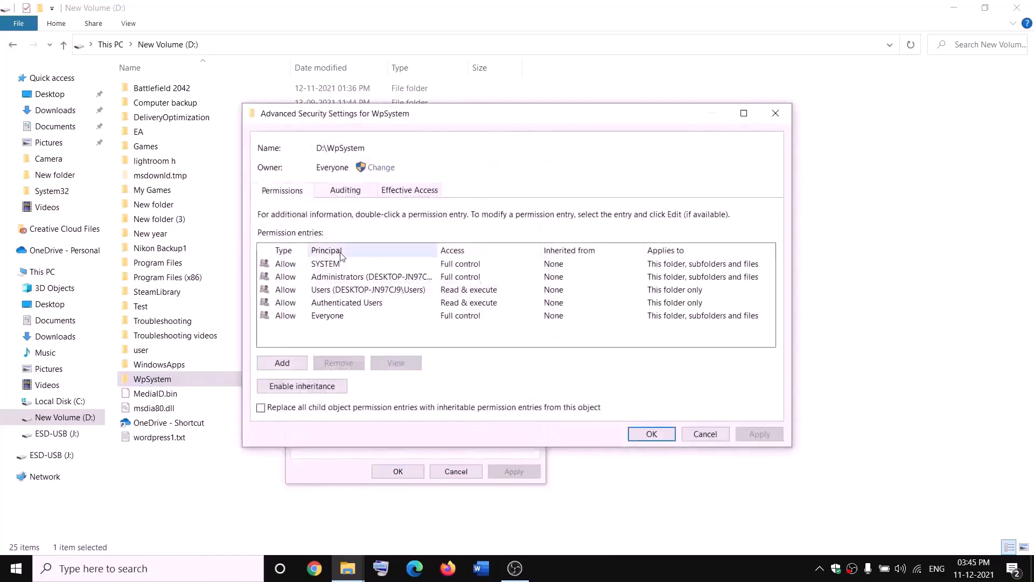
Add a permission entry for WpSystem with Everyone as its principal
left_click(283, 363)
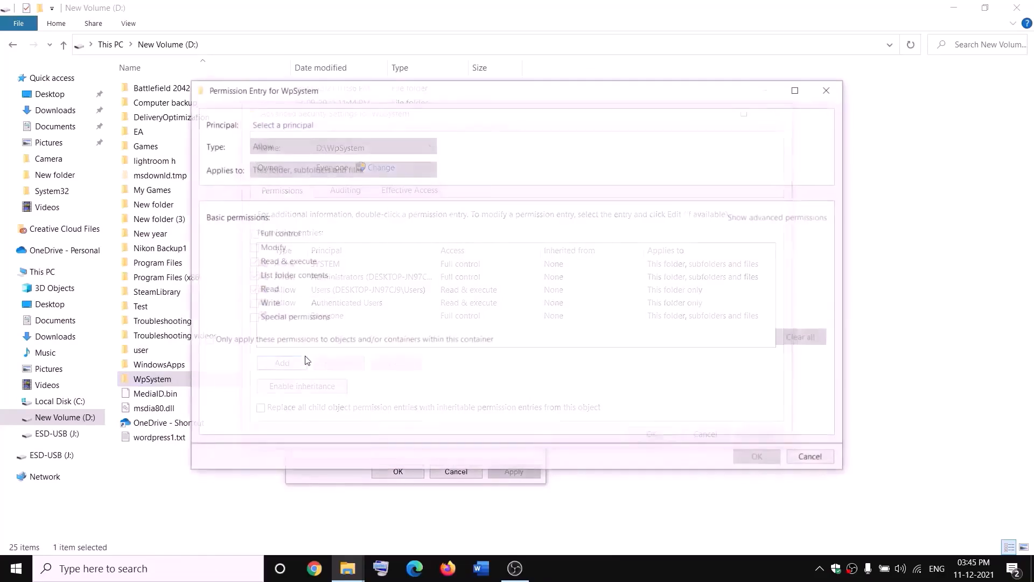
left_click(282, 125)
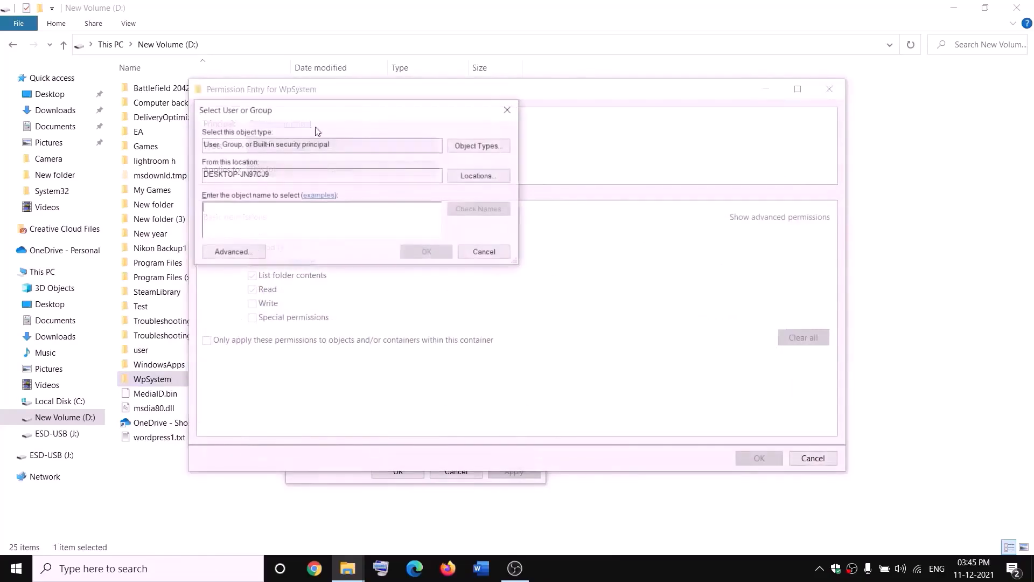
type("everyon")
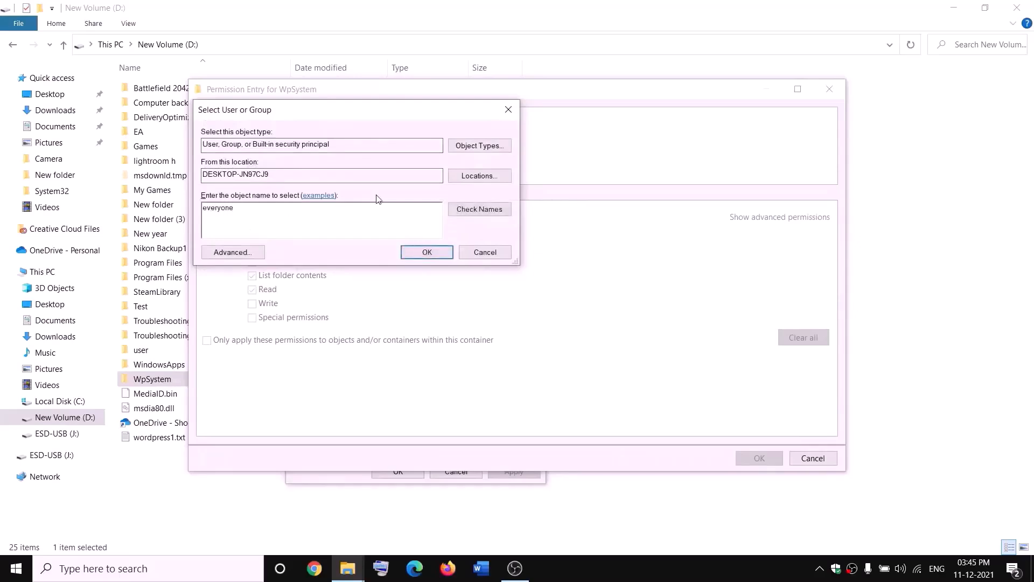
type("e")
left_click(454, 211)
left_click(435, 252)
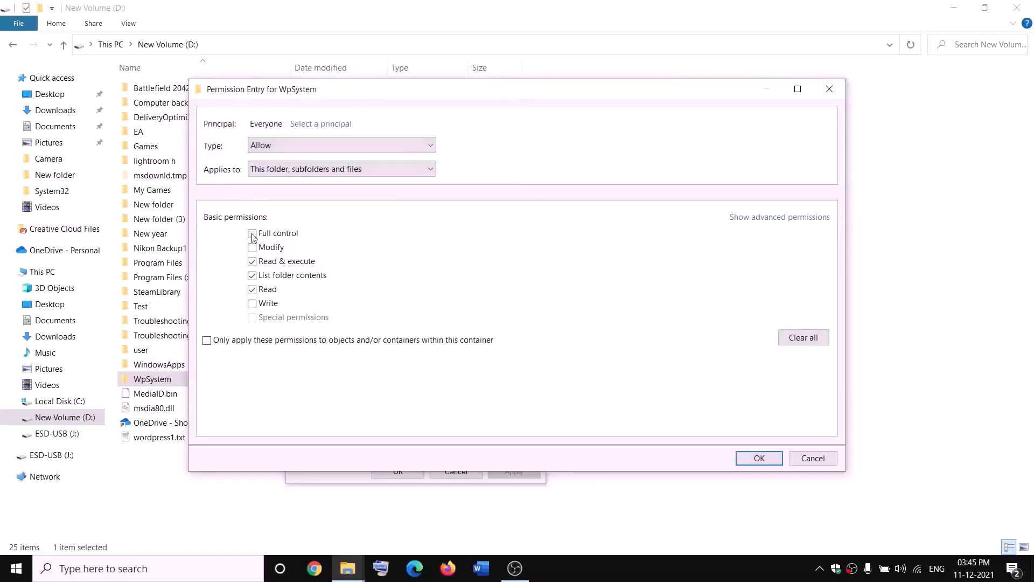
Grant Everyone full control in the permission entry, apply it and close the WpSystem properties
left_click(252, 235)
left_click(759, 458)
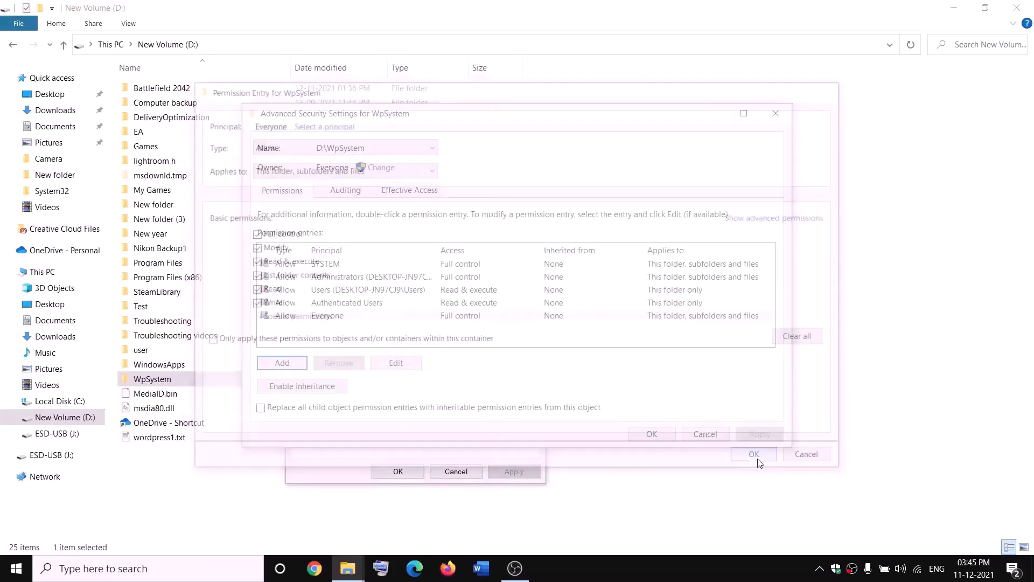
left_click(758, 434)
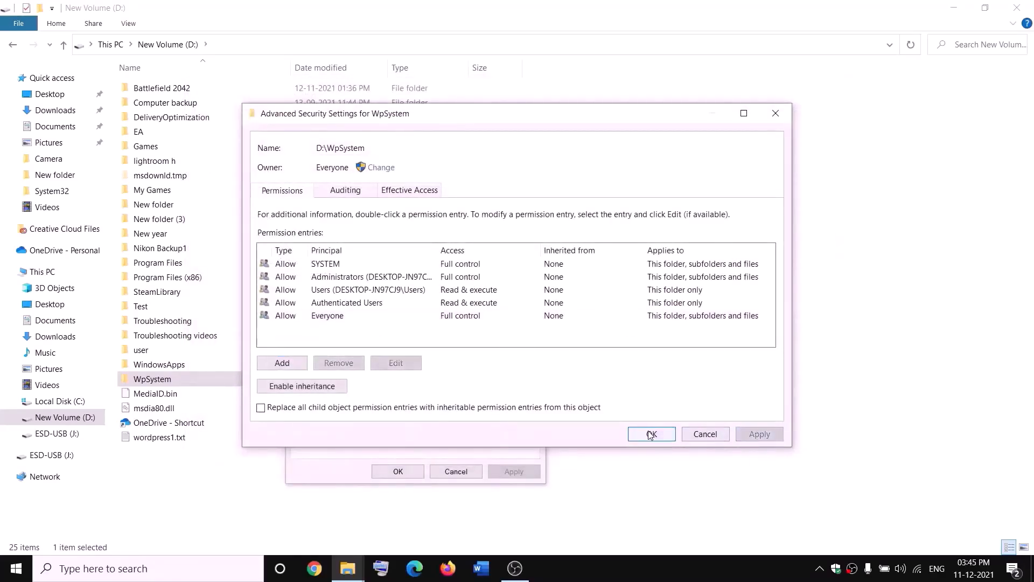
left_click(651, 434)
left_click(412, 473)
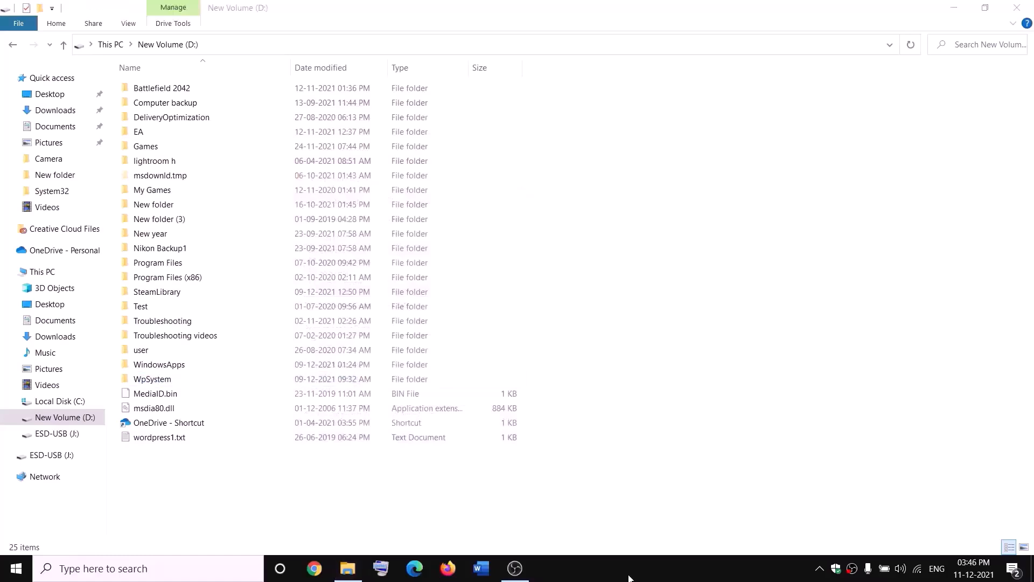
Rename the WpSystem folder on the D: drive as WpSystem.old
right_click(151, 379)
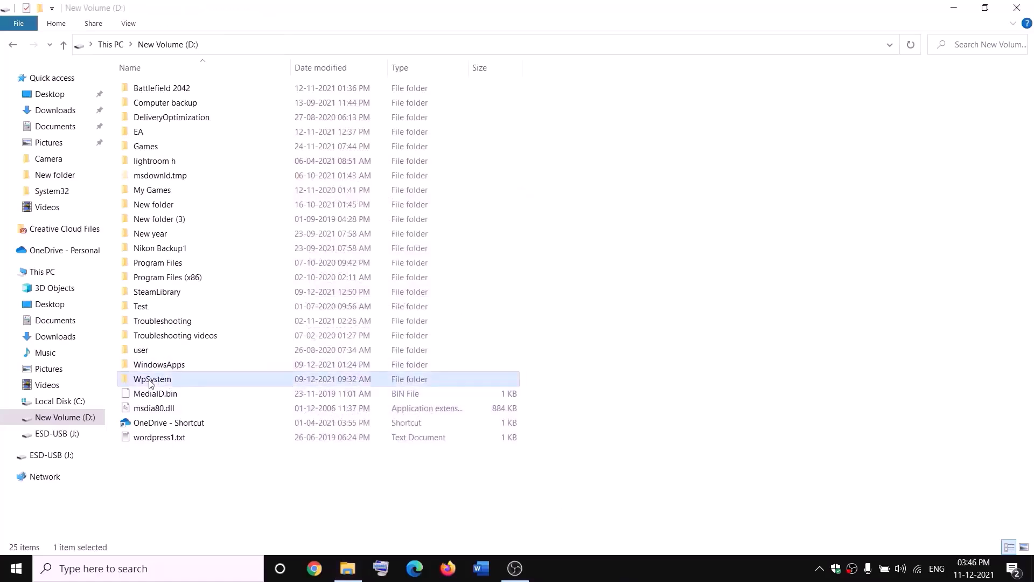
left_click(42, 527)
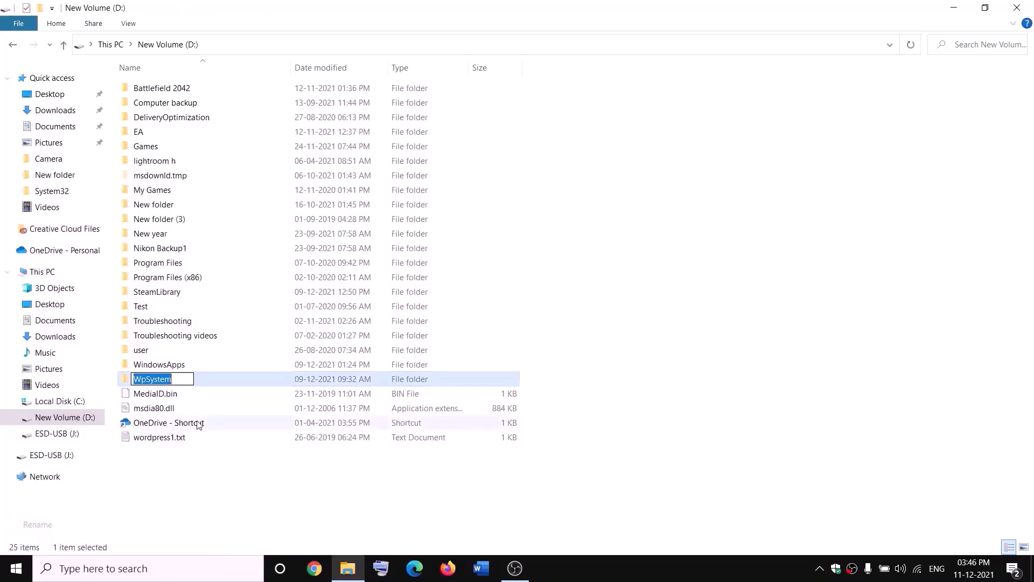
key("End")
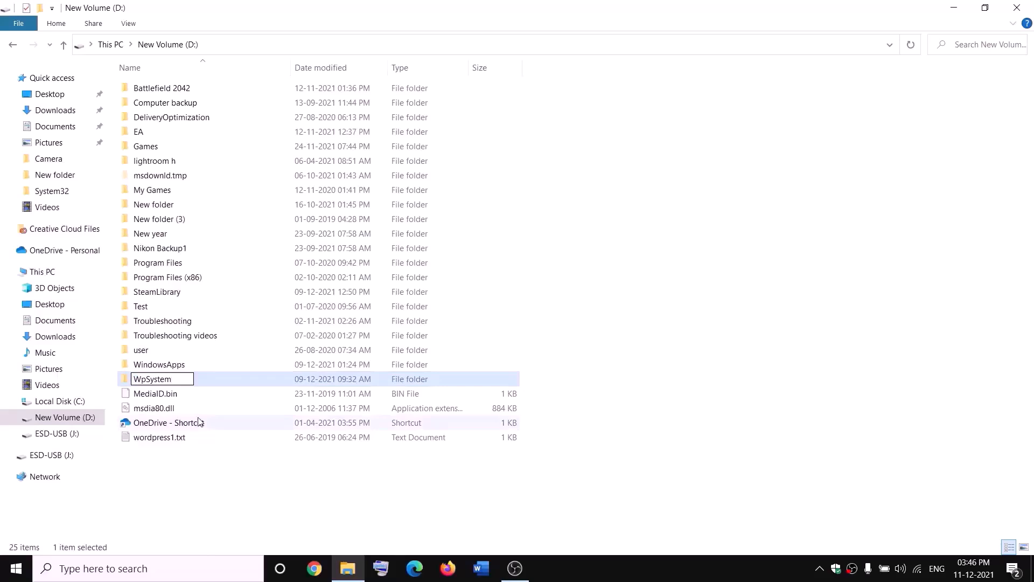
type(".old")
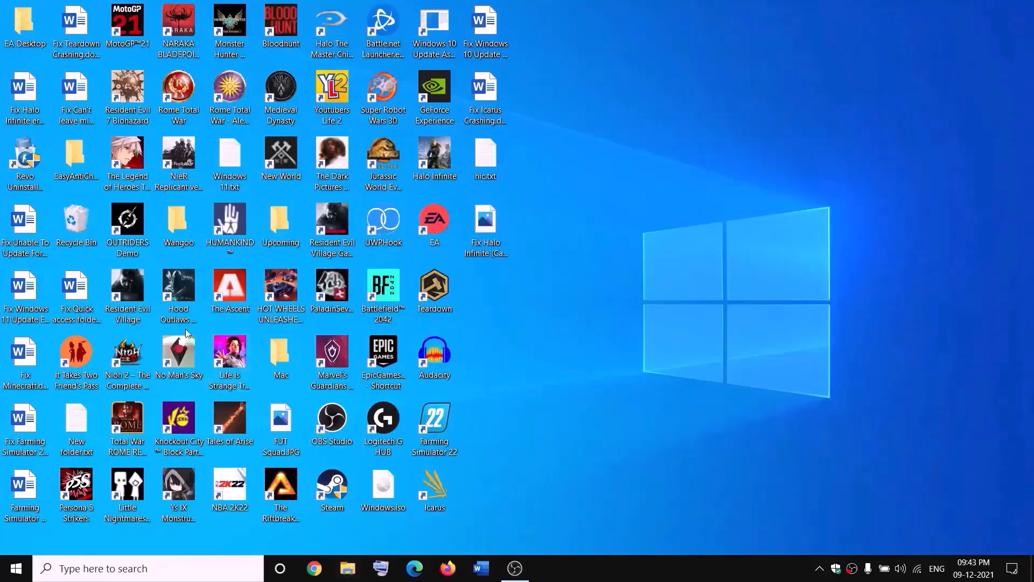
Open New Volume (D:) in a new File Explorer window and select the WindowsApps folder
key("super+e")
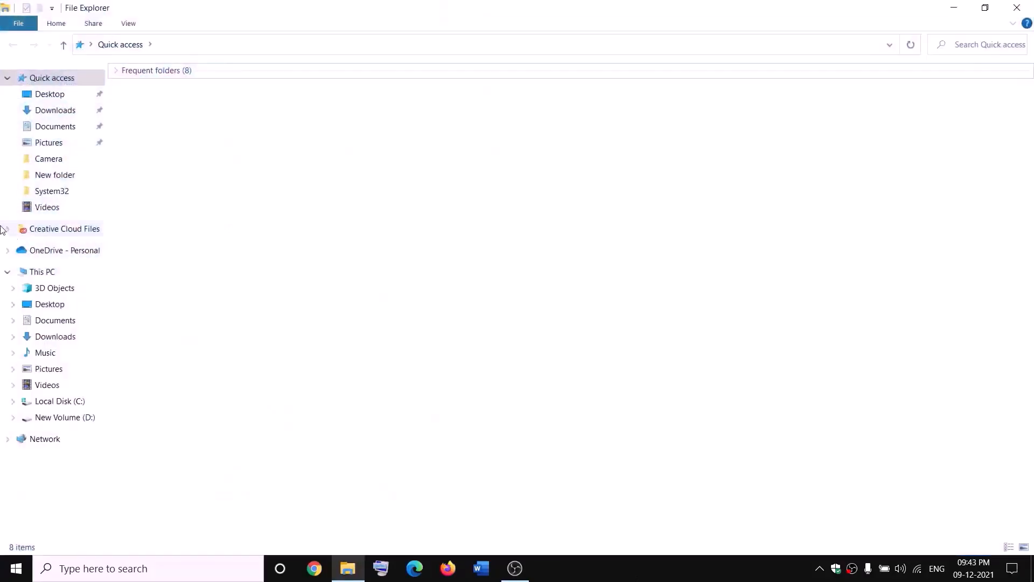
left_click(24, 272)
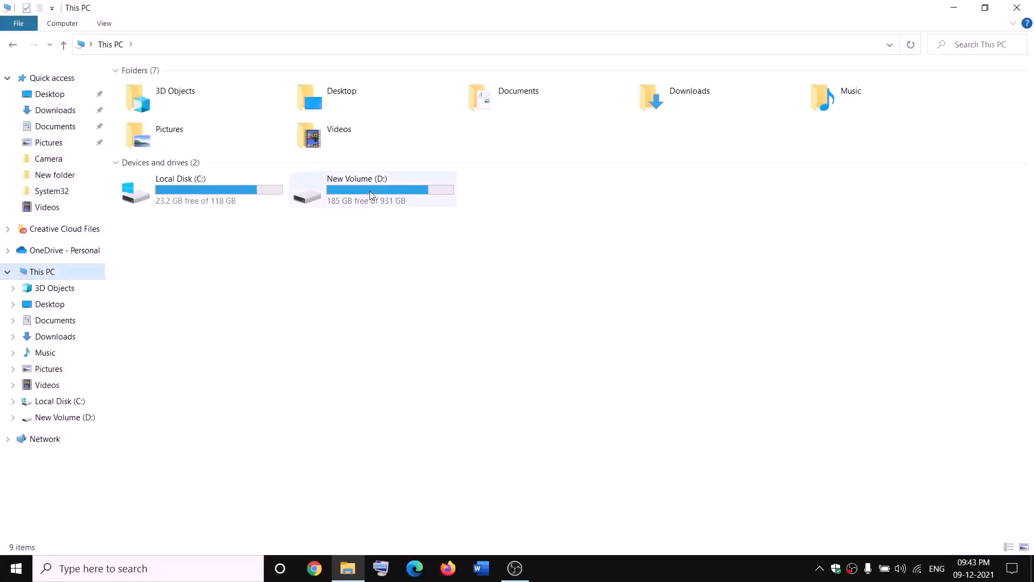
double_click(370, 194)
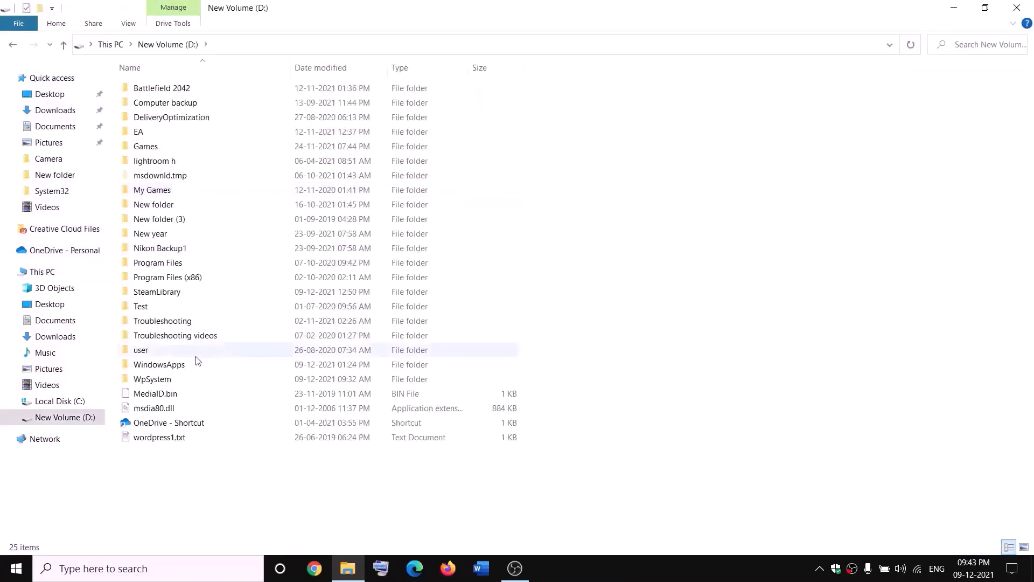
left_click(183, 365)
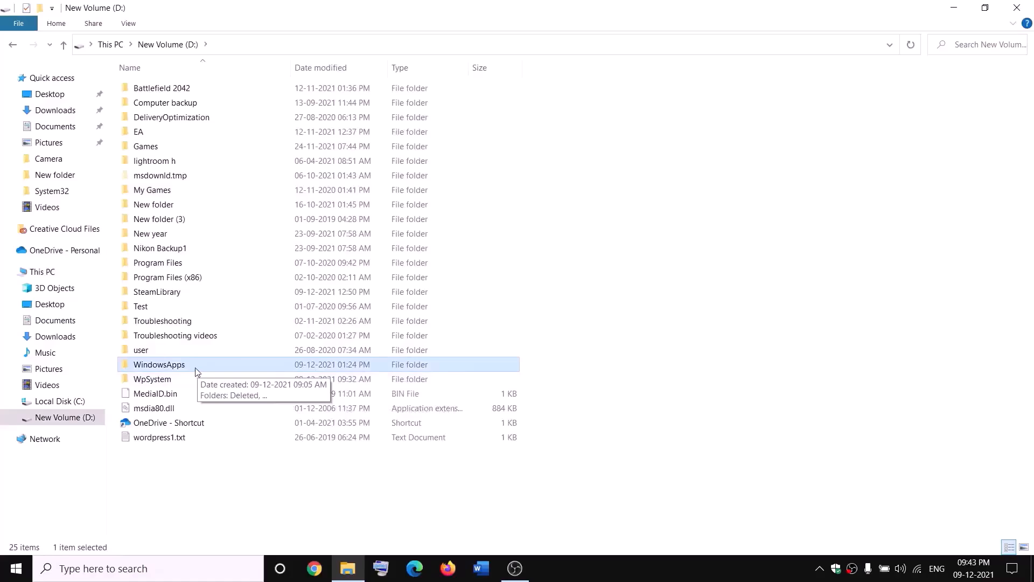
Set Everyone as the owner of the WindowsApps folder in its advanced security settings
right_click(195, 367)
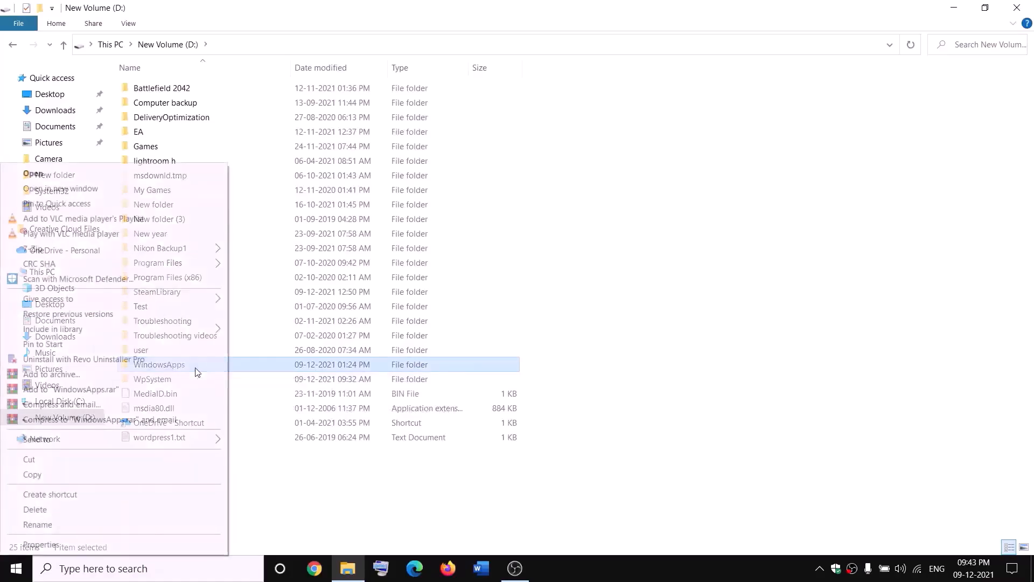
left_click(51, 546)
left_click(293, 263)
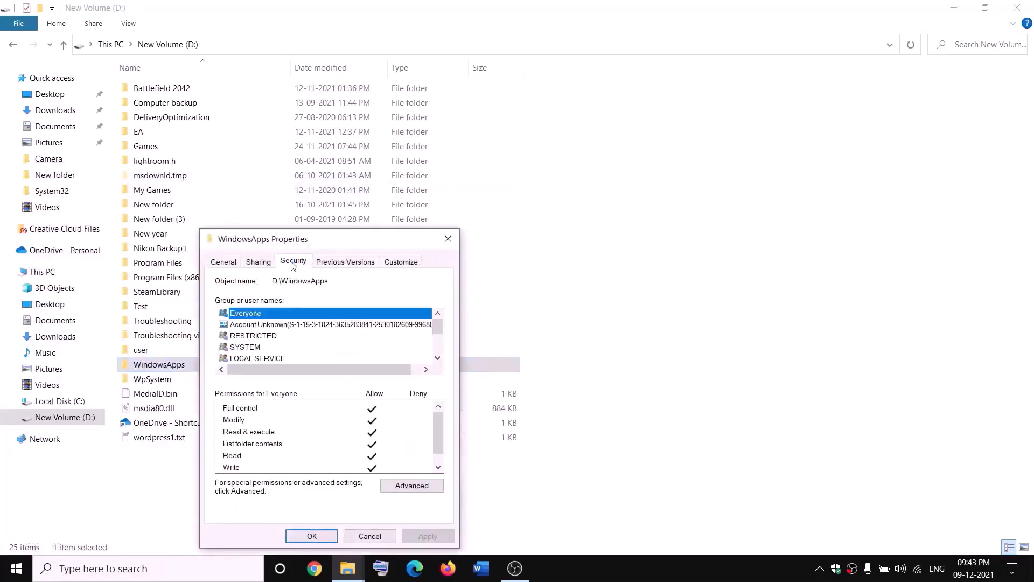
left_click(403, 484)
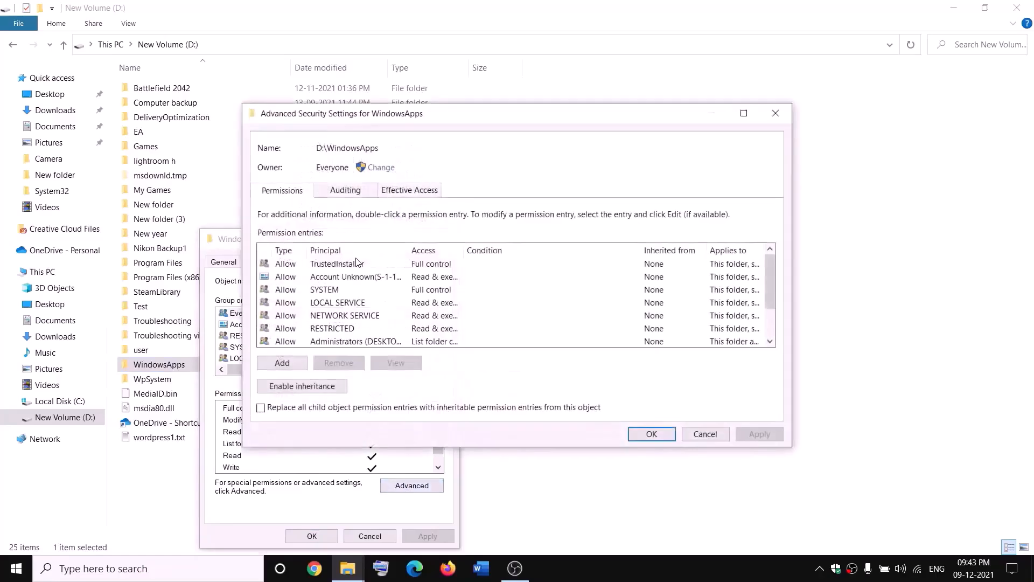
left_click(380, 167)
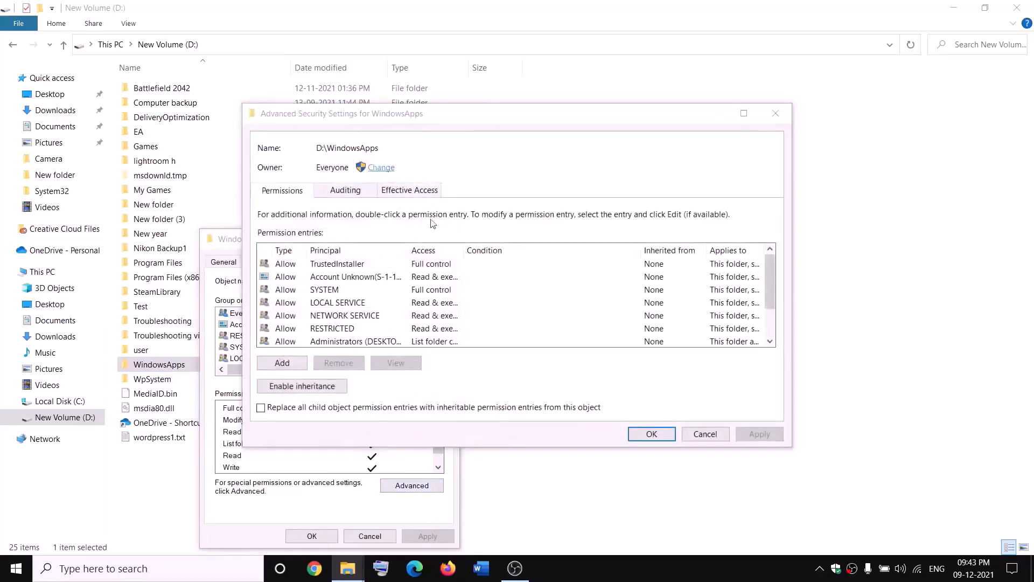
type("everyone")
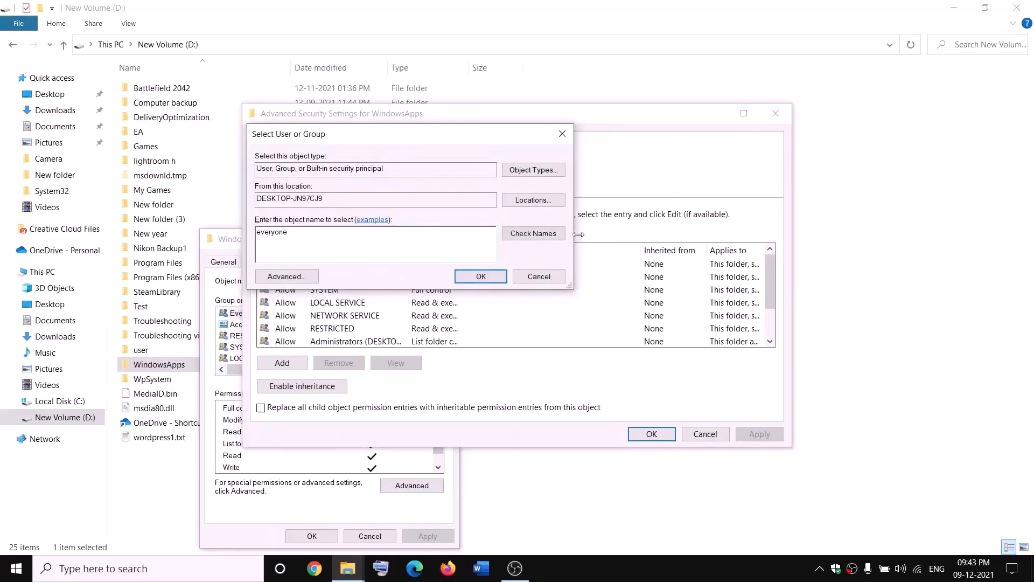
left_click(545, 237)
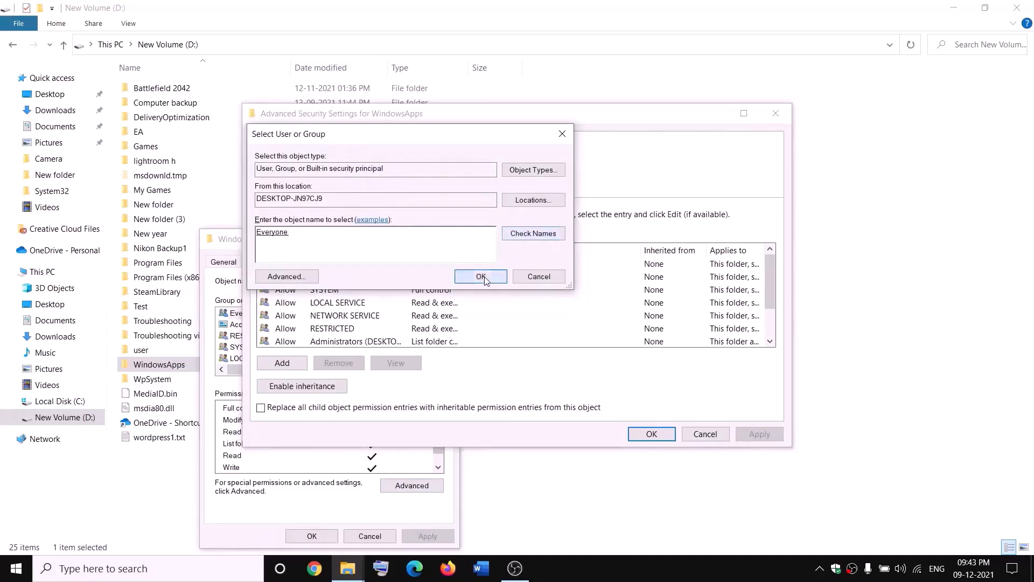
left_click(482, 277)
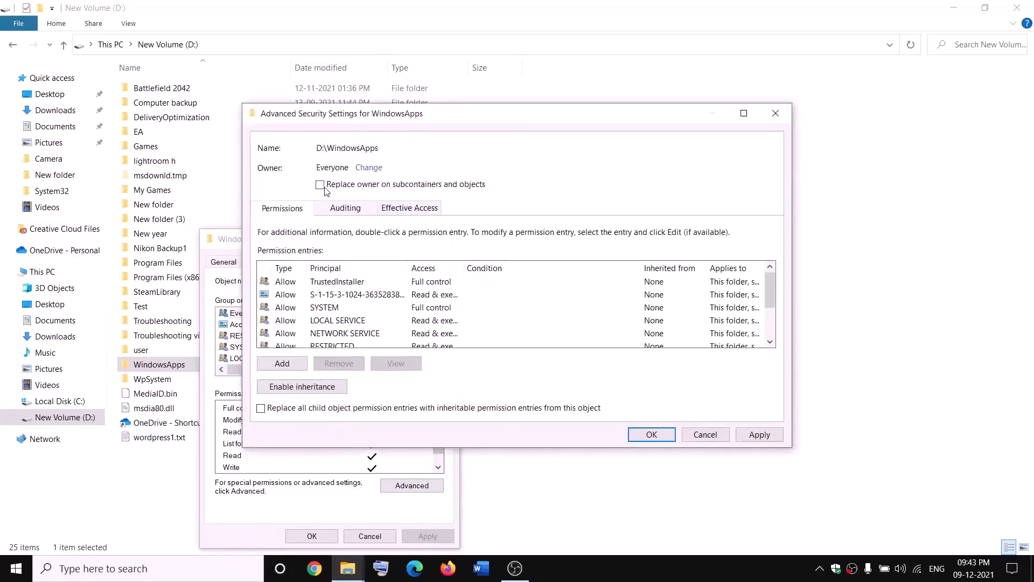
Enable replacing the owner on subcontainers and objects, apply it and close the WindowsApps properties
left_click(321, 187)
left_click(760, 434)
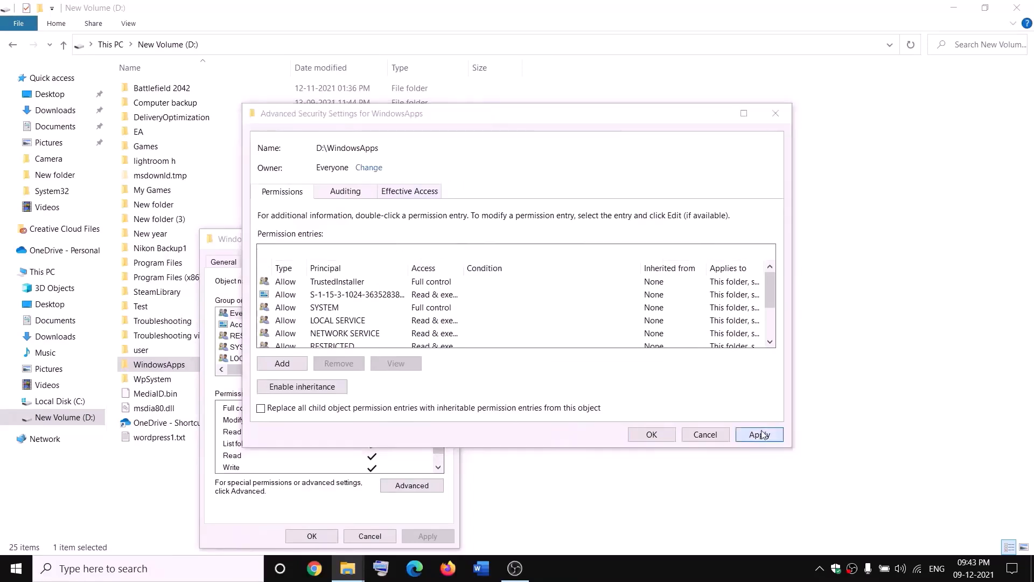
left_click(629, 339)
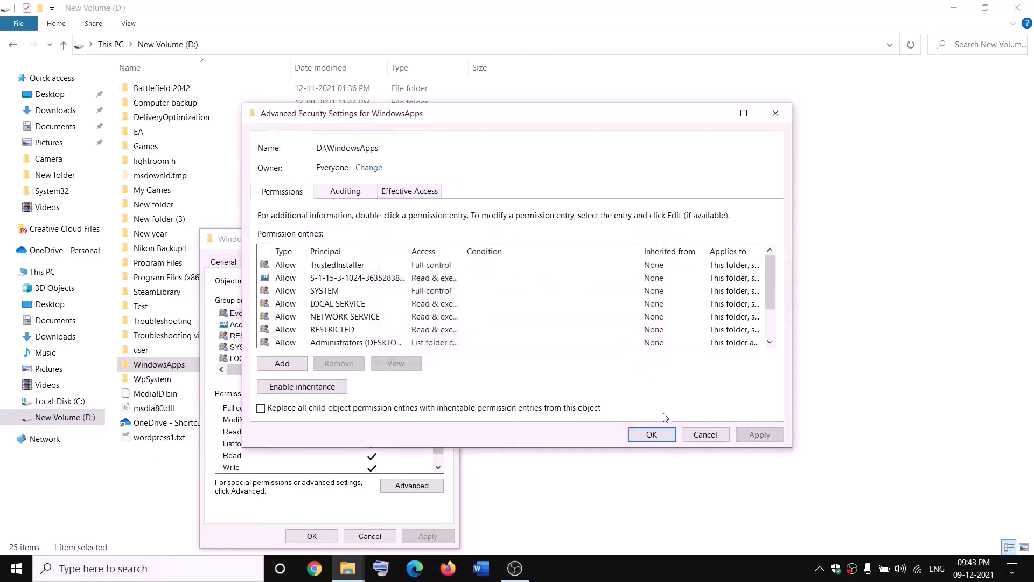
left_click(651, 434)
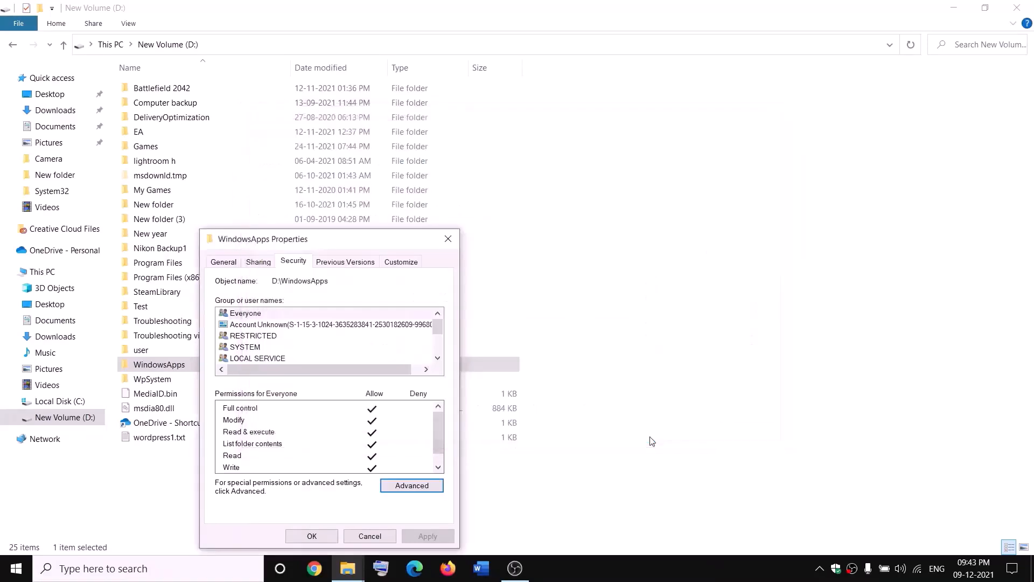
left_click(322, 538)
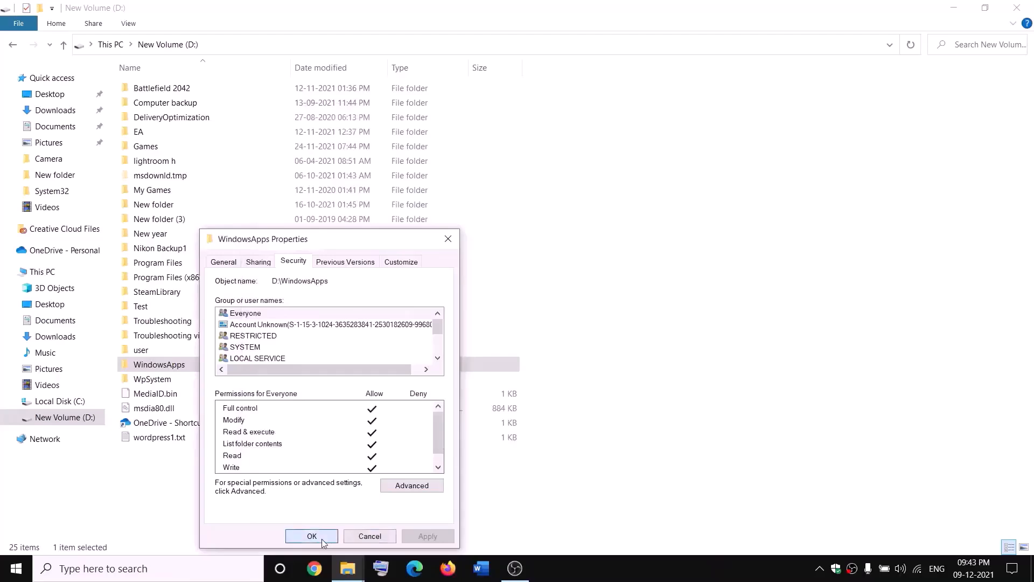
Add a permission entry for WindowsApps with Everyone as its principal
right_click(196, 370)
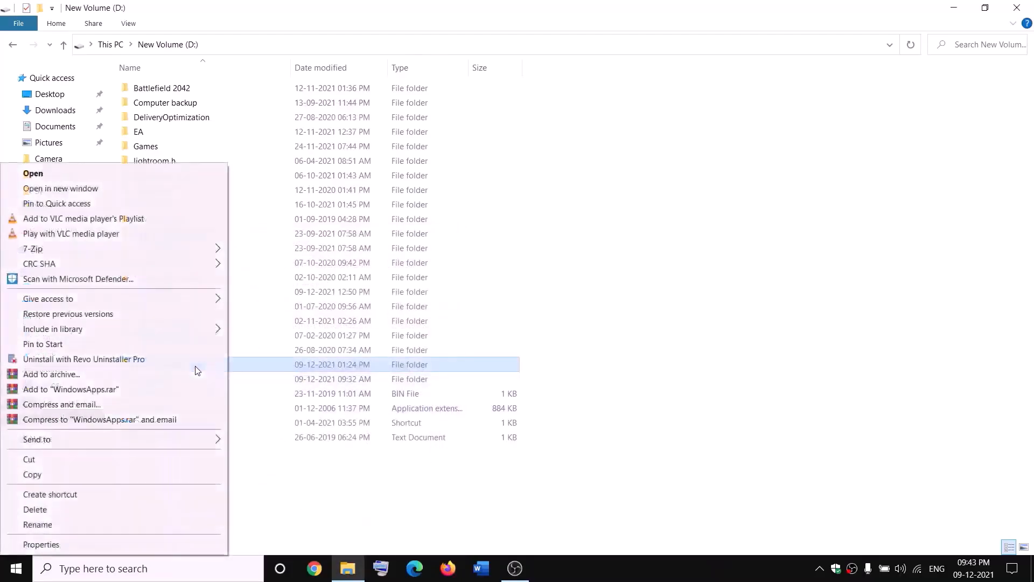
left_click(40, 545)
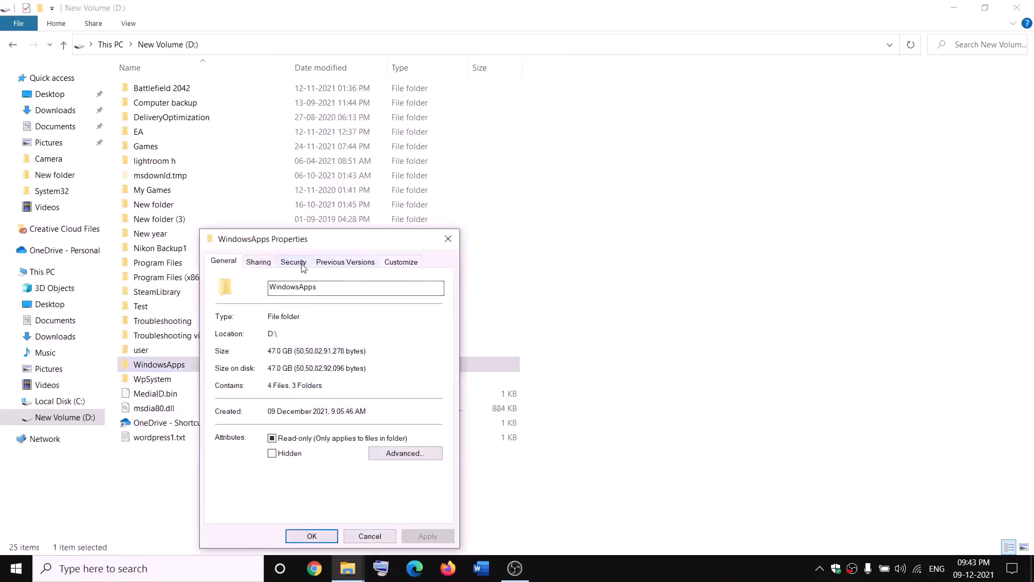
left_click(301, 264)
left_click(413, 485)
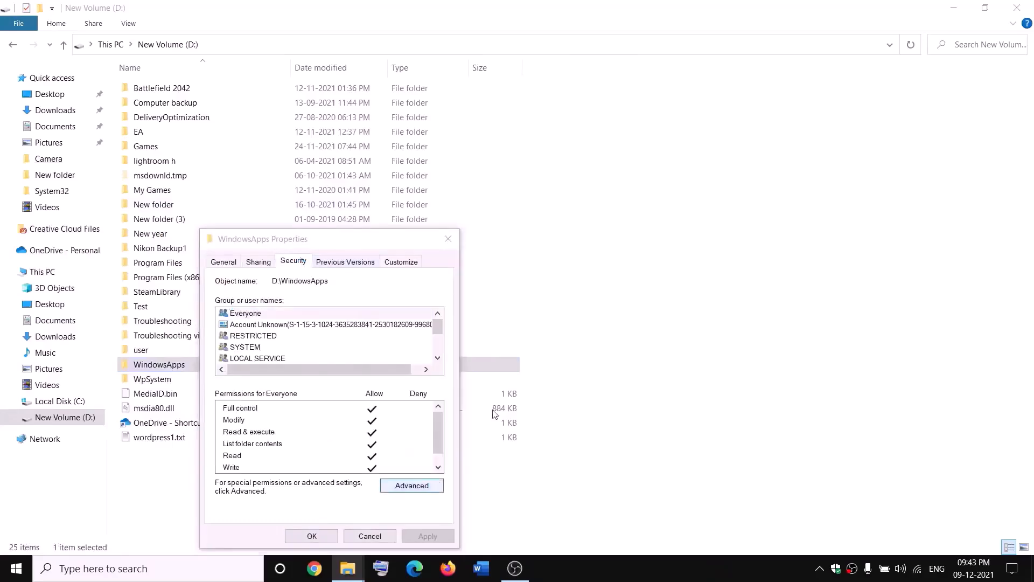
left_click(286, 365)
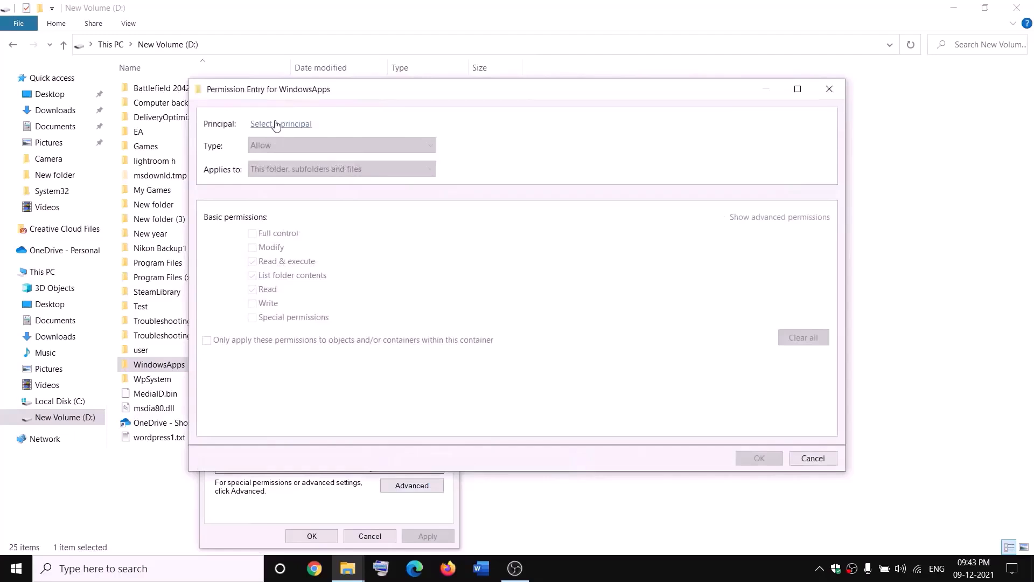
left_click(276, 124)
type("everyone")
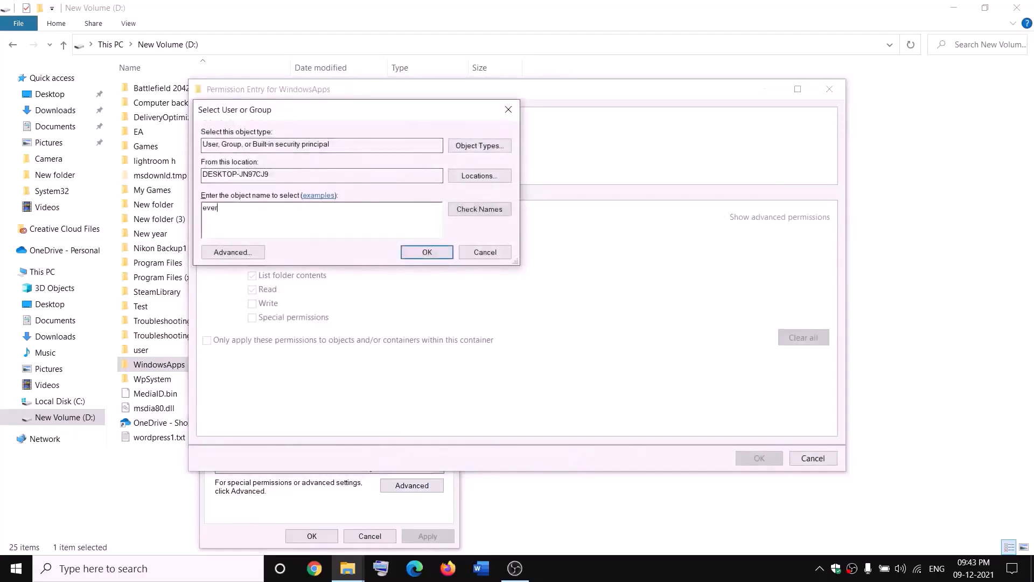
left_click(500, 209)
left_click(427, 253)
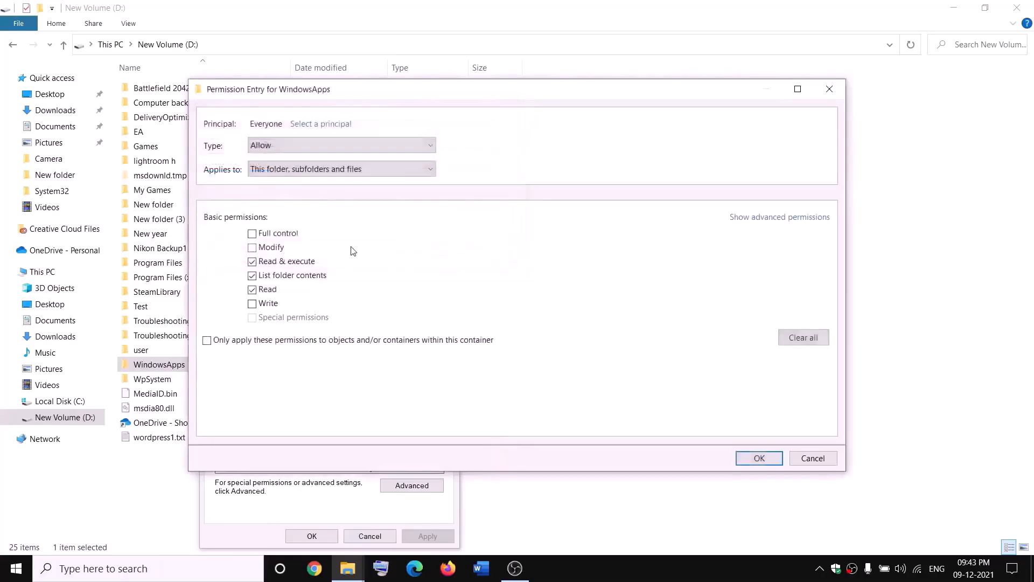
Grant Everyone full control in the WindowsApps permission entry, apply it and close the folder's properties
left_click(771, 457)
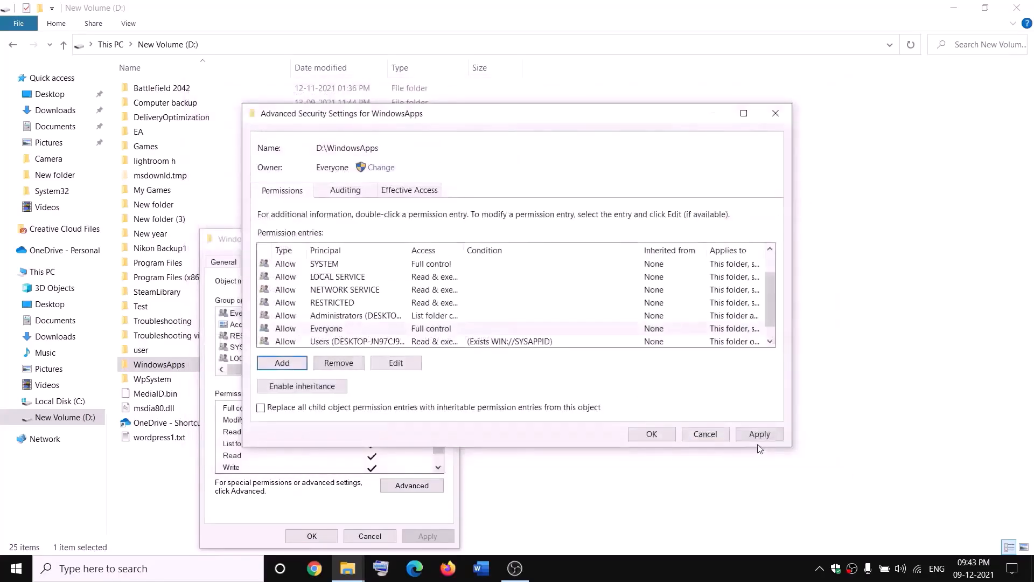
left_click(759, 436)
left_click(649, 438)
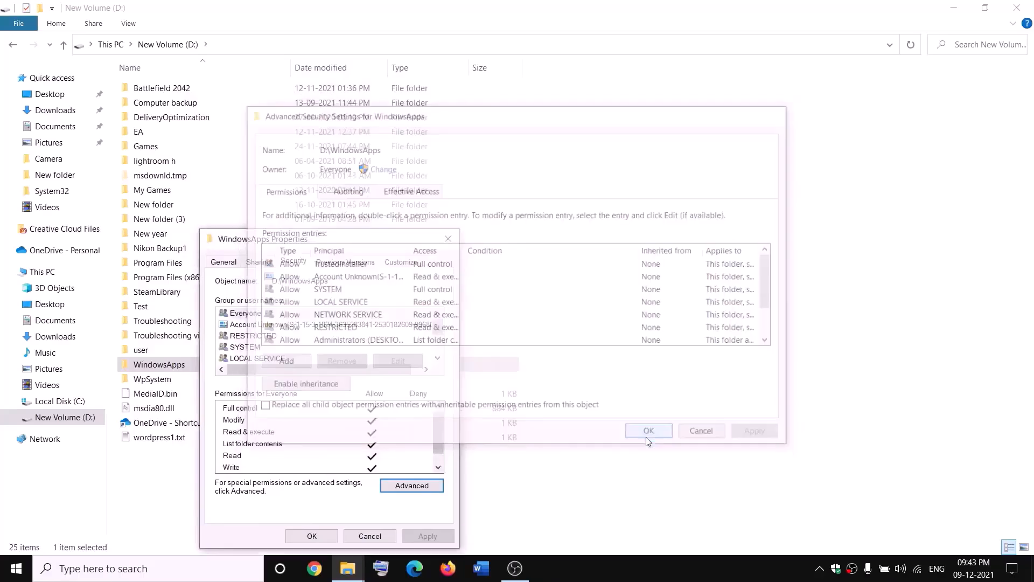
left_click(313, 535)
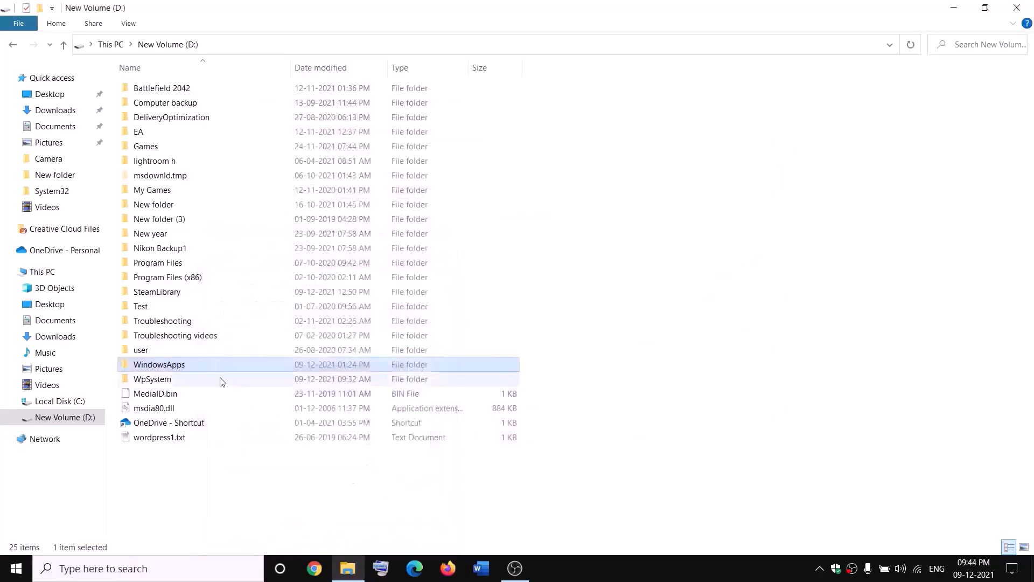
Rename the WindowsApps folder on the D: drive as WindowsApps.old
right_click(195, 370)
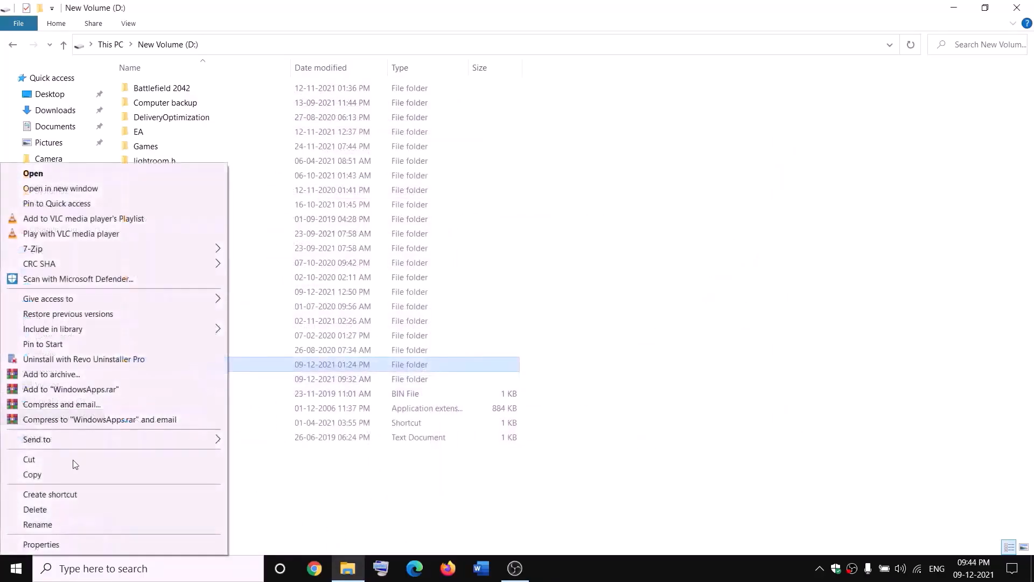
left_click(37, 524)
left_click(193, 362)
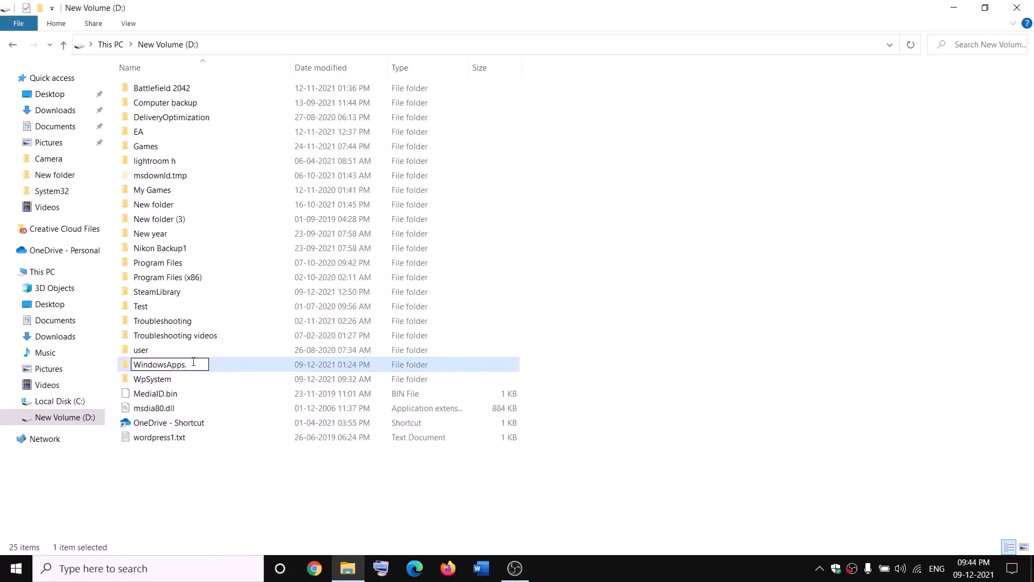
type(".old")
left_click(235, 470)
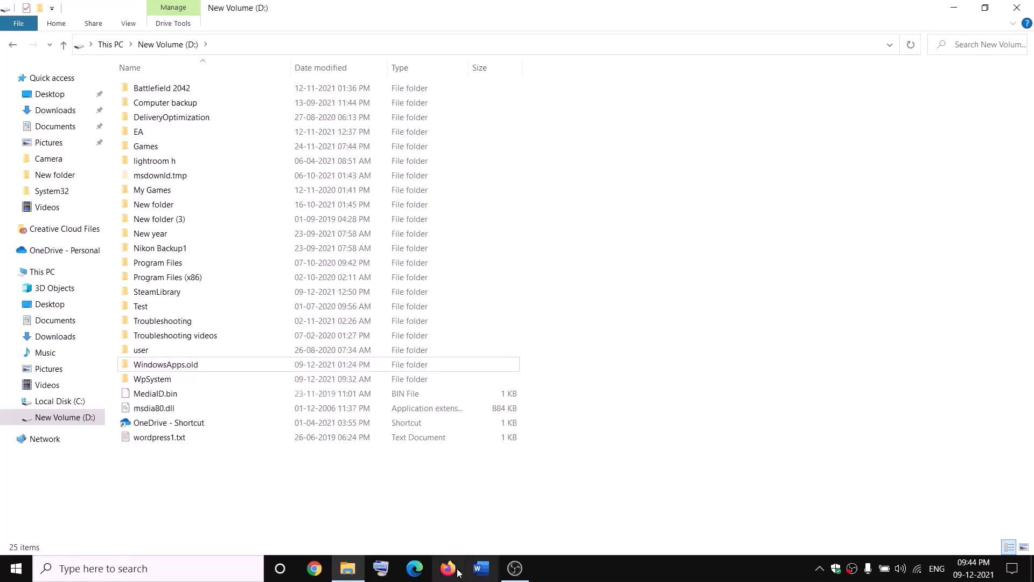
End the Gaming Services background process in Task Manager and close Task Manager
right_click(15, 568)
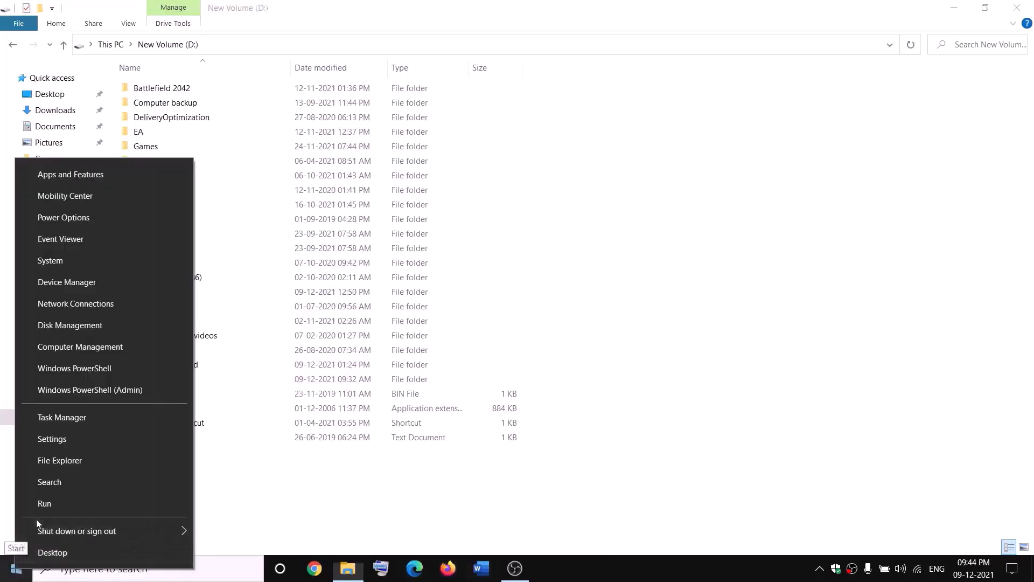
left_click(56, 422)
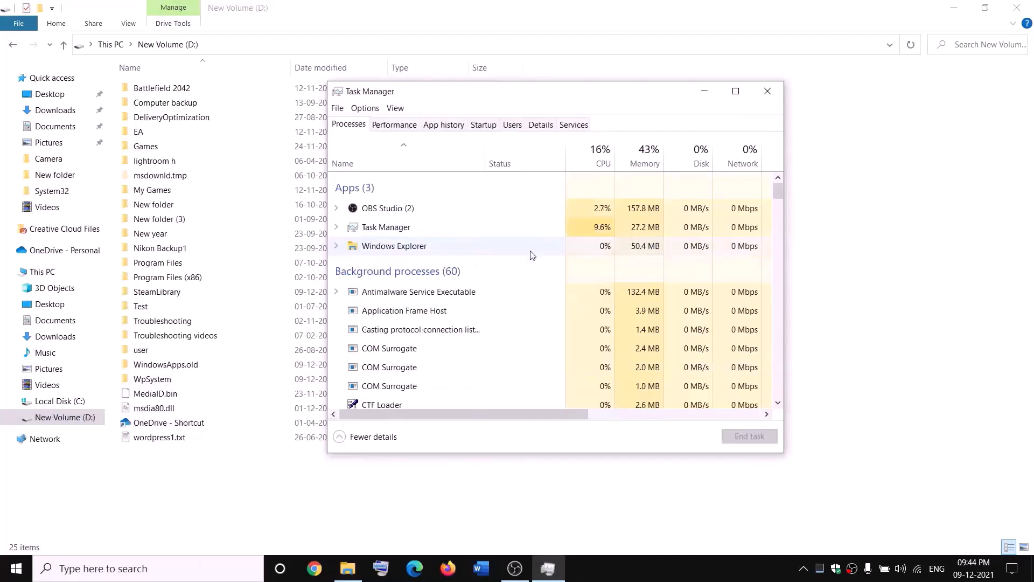
scroll(471, 304, "down", 2)
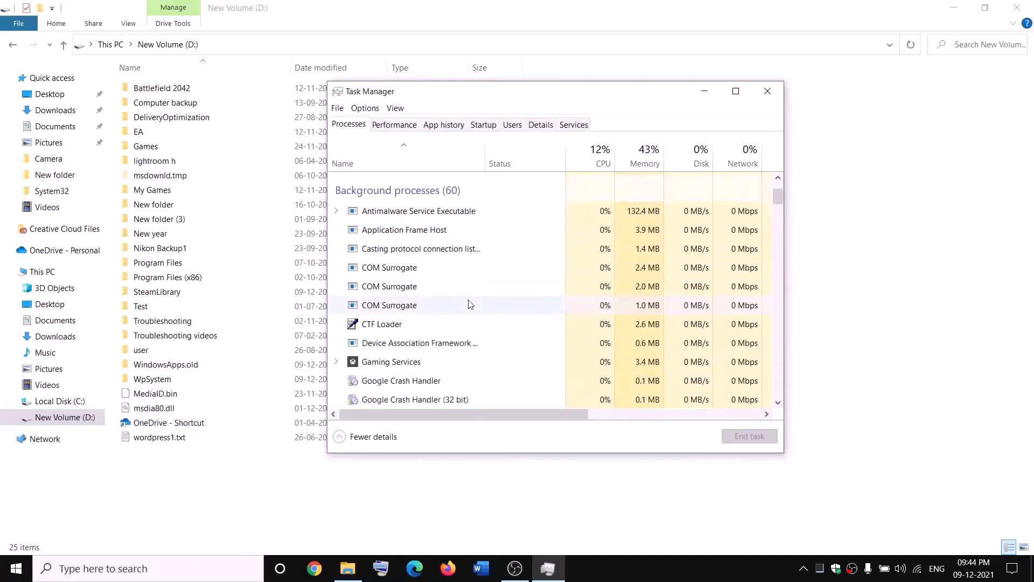
right_click(375, 365)
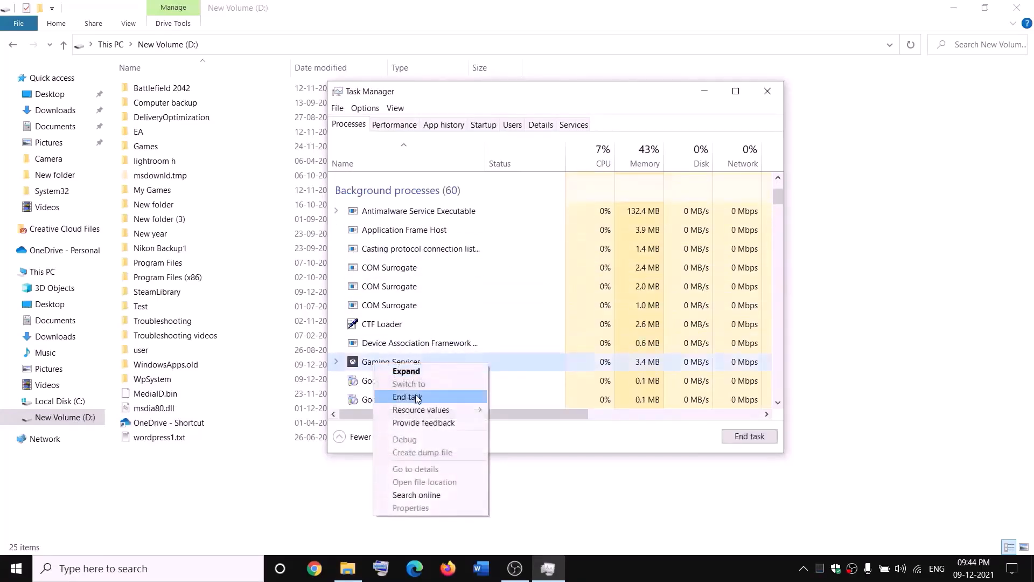
left_click(407, 397)
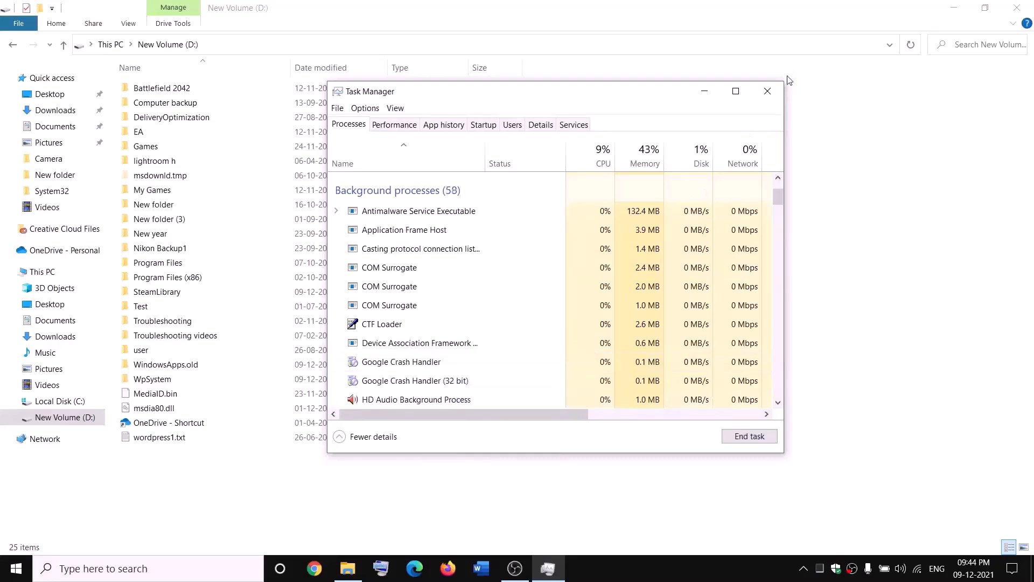
left_click(767, 91)
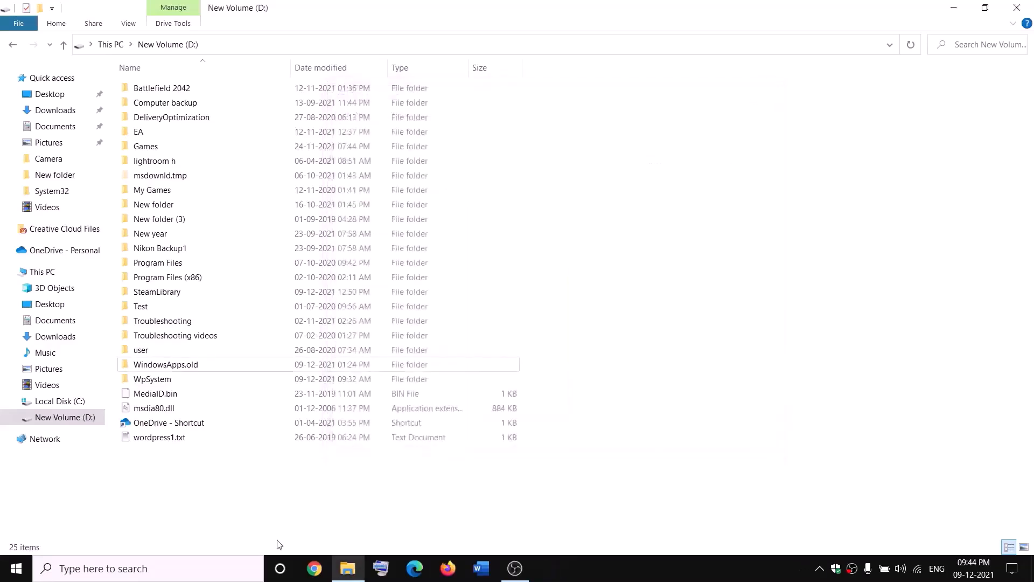
Open the Windows Services console and go to the Gaming Services entries
left_click(228, 569)
type("servi")
key("Return")
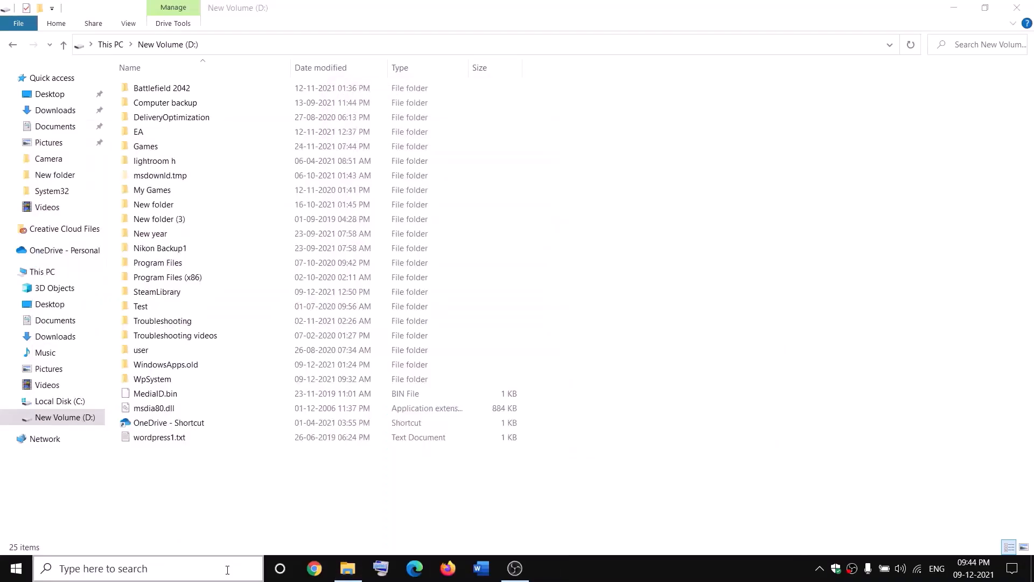
key("g")
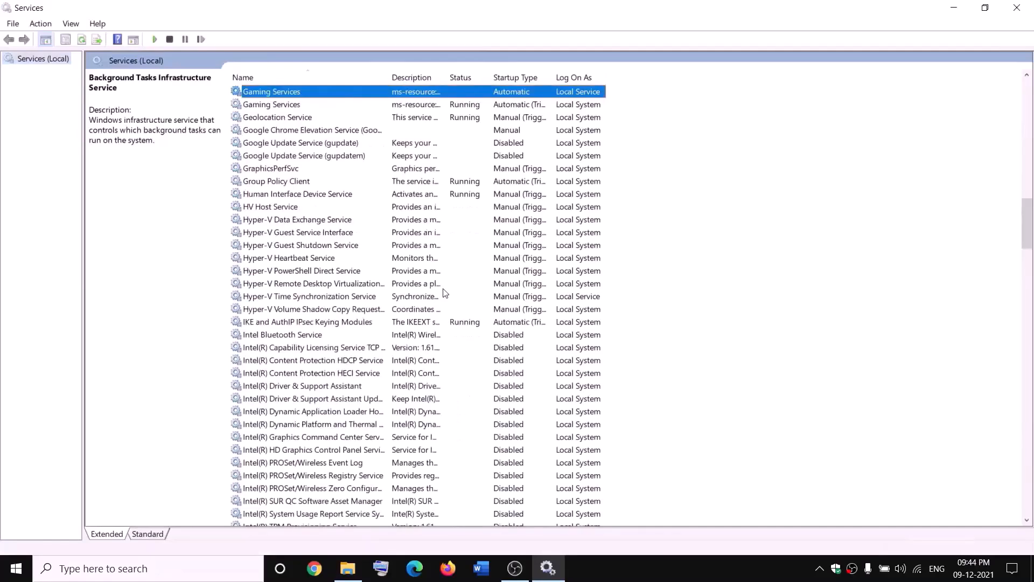
Start the Gaming Services service that logs on as Local Service
left_click(458, 144)
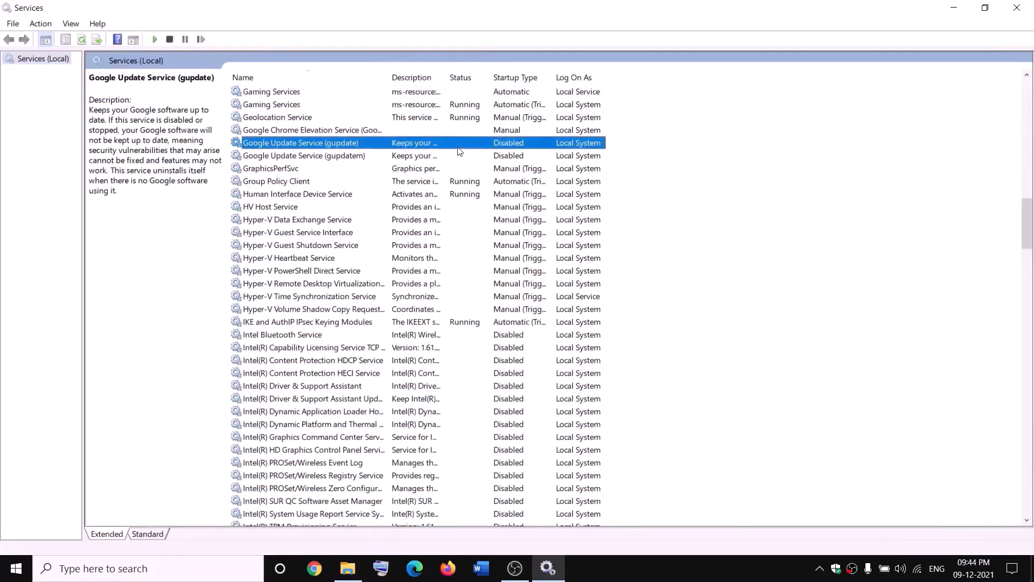
left_click(429, 94)
right_click(429, 95)
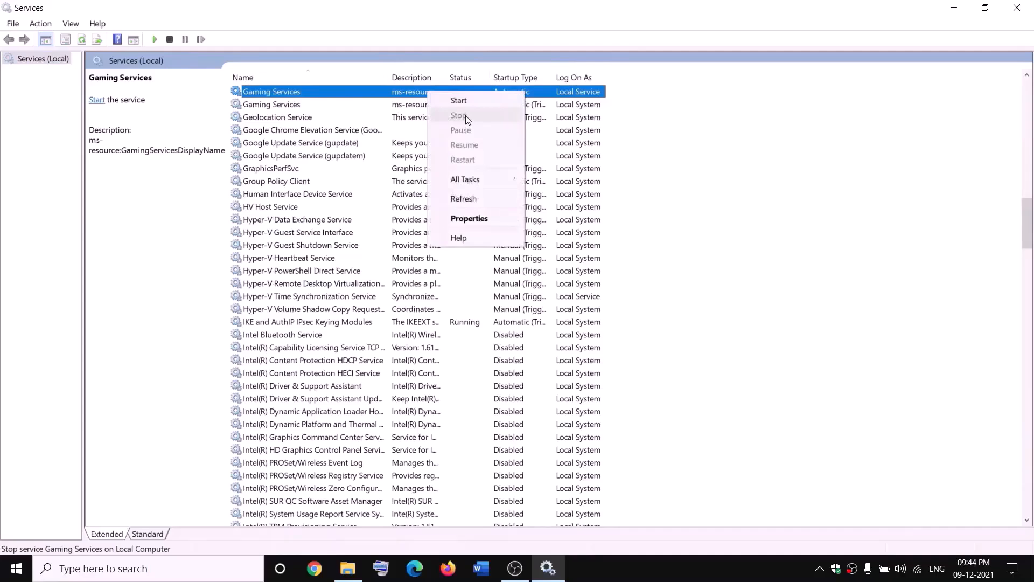
left_click(459, 102)
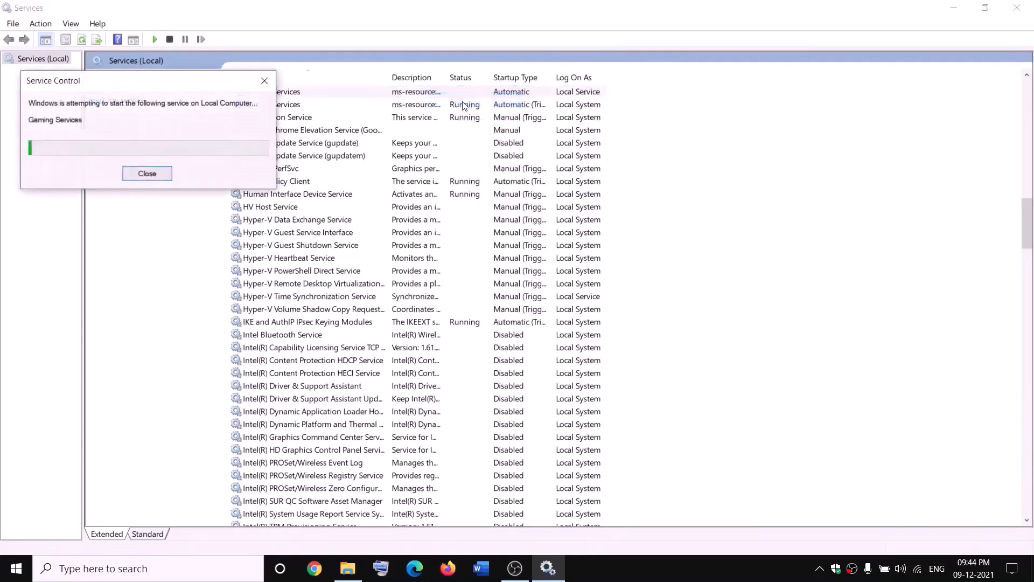
Stop both Gaming Services entries, the Local Service one and the Local System one
right_click(422, 94)
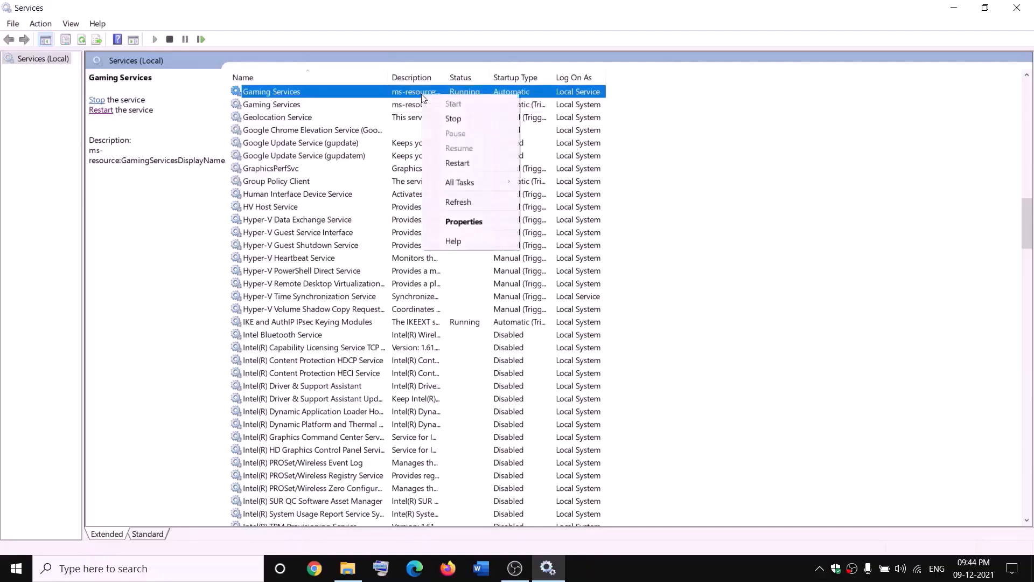
left_click(452, 118)
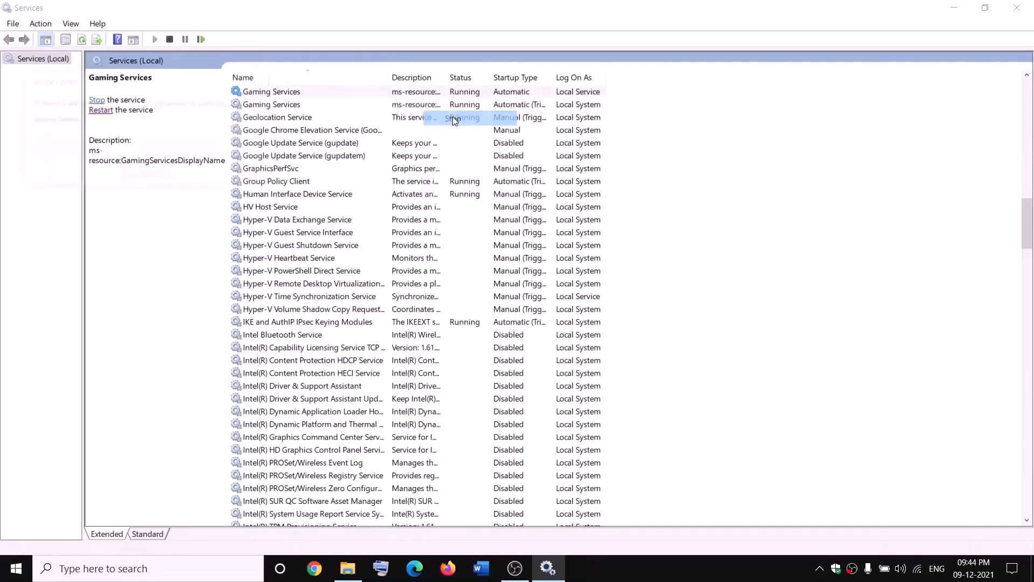
right_click(421, 107)
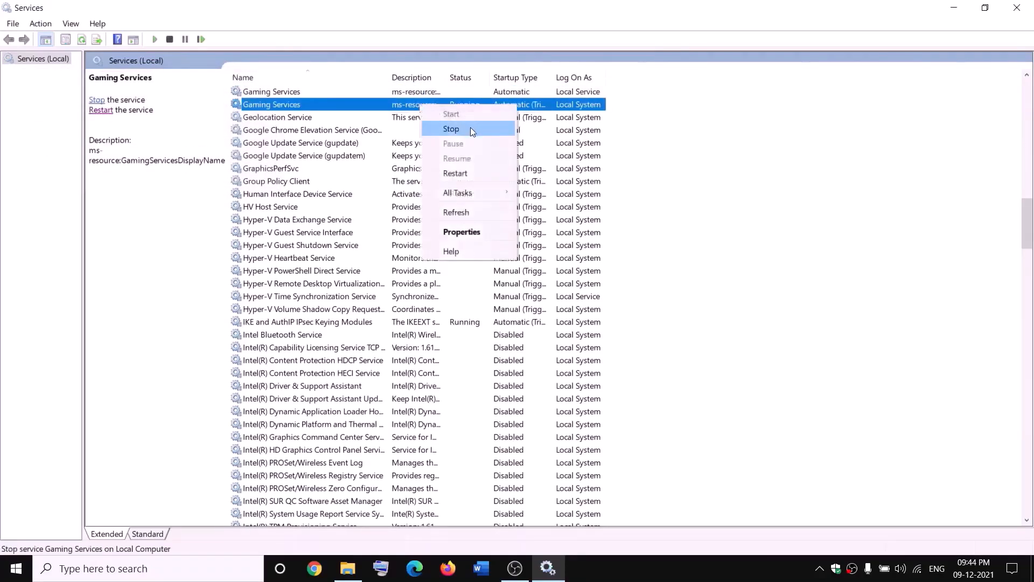
left_click(471, 129)
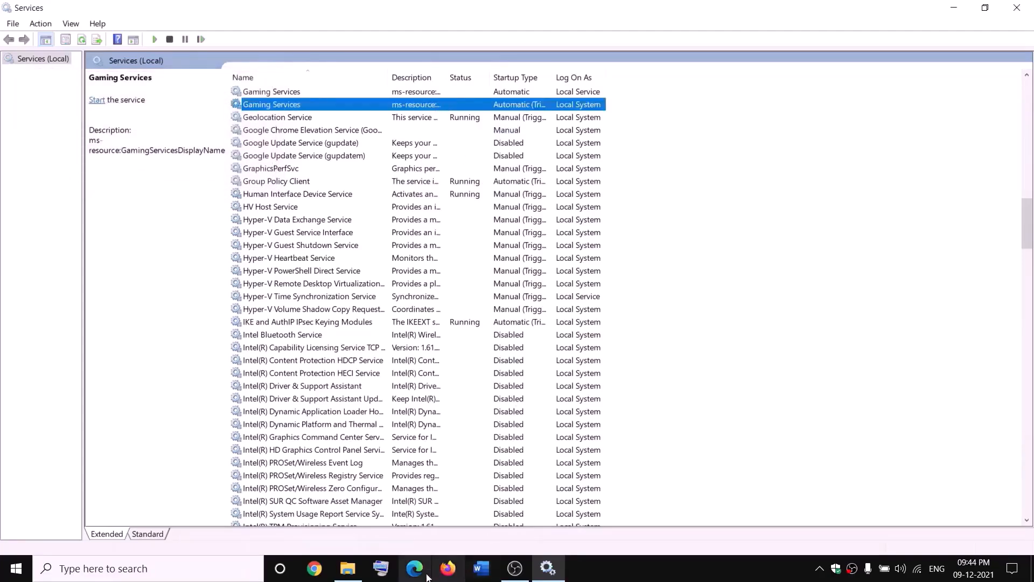
Check the WindowsApps.old folder on the D: drive in File Explorer and return to the Services console
left_click(348, 568)
left_click(183, 368)
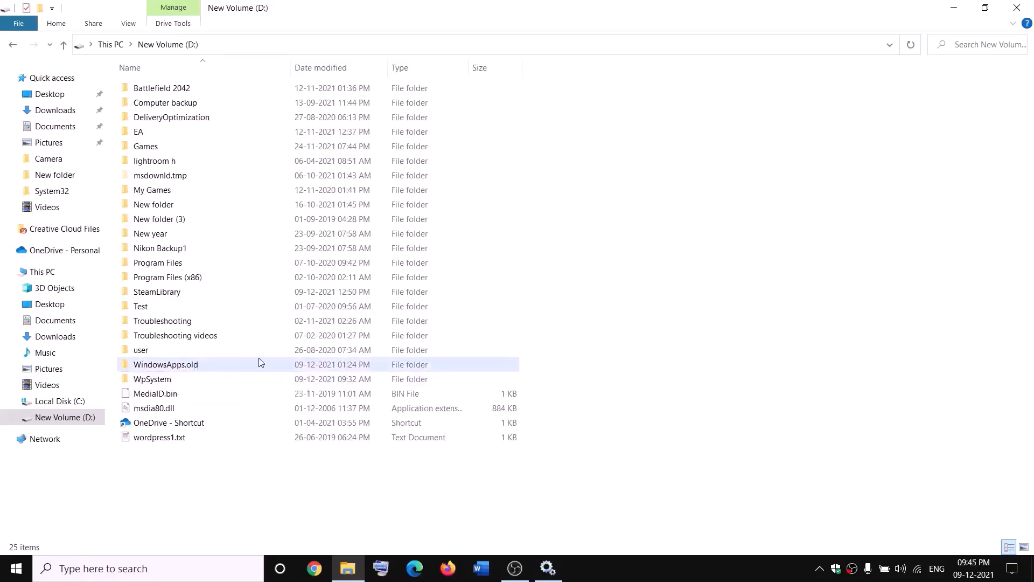
key("alt+Tab")
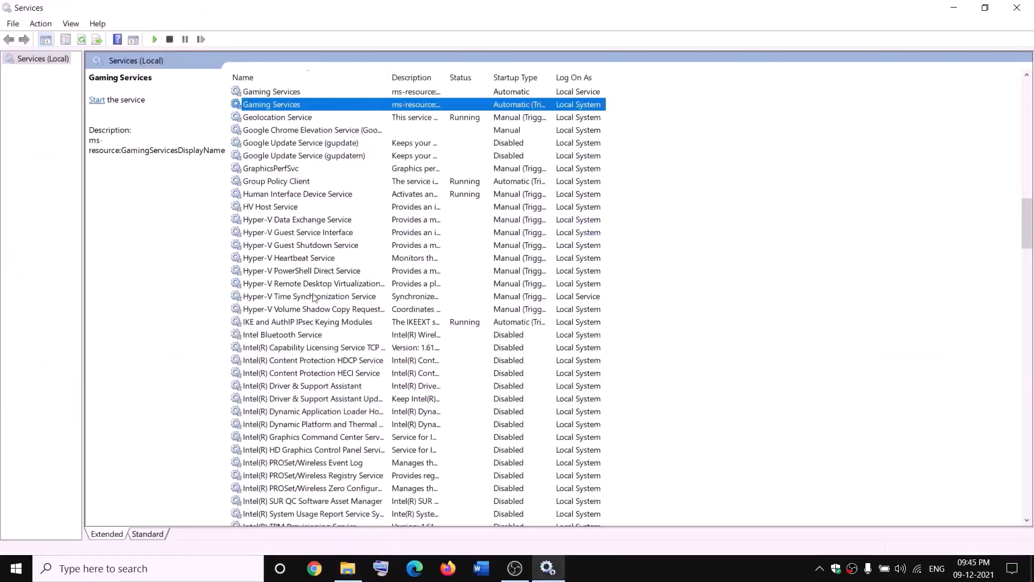
Start both Gaming Services entries again, the Local Service one followed by the Local System one
left_click(382, 93)
right_click(382, 93)
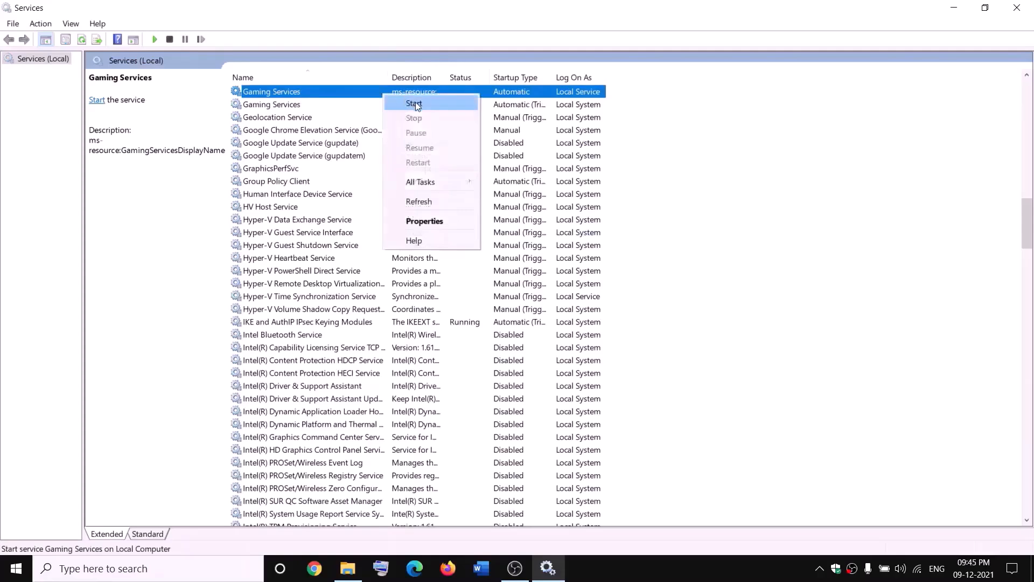
left_click(413, 103)
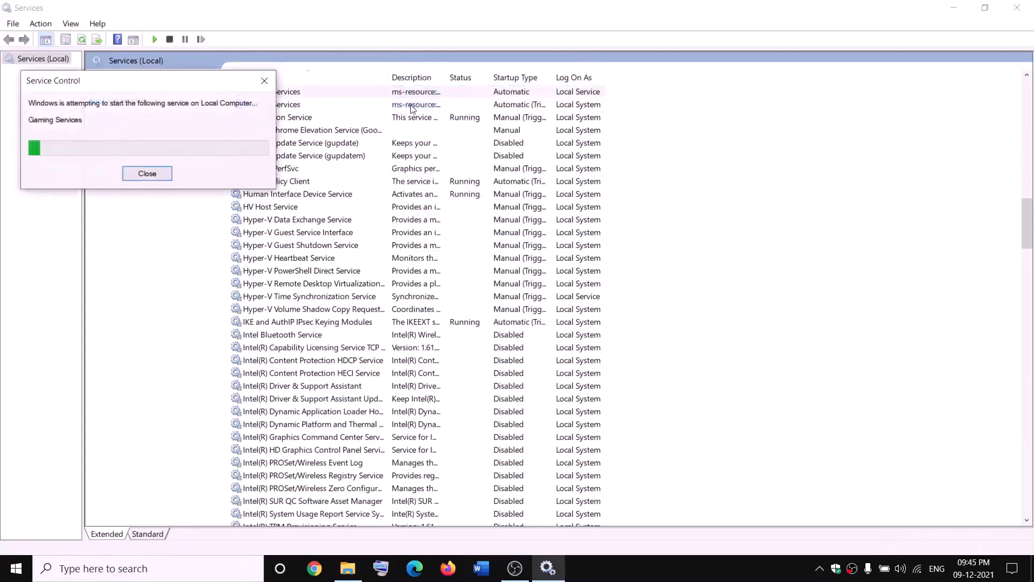
right_click(417, 106)
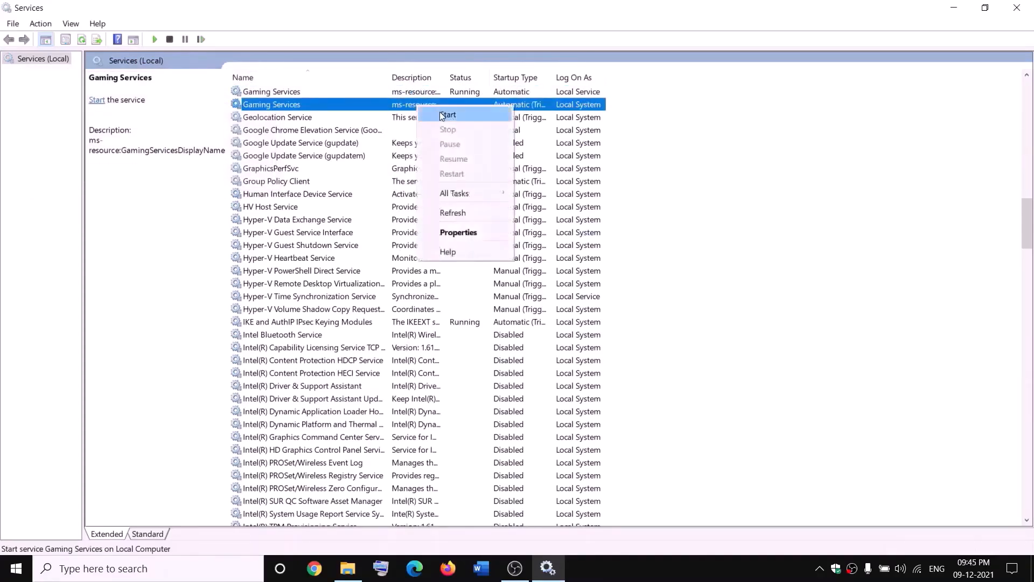
left_click(439, 113)
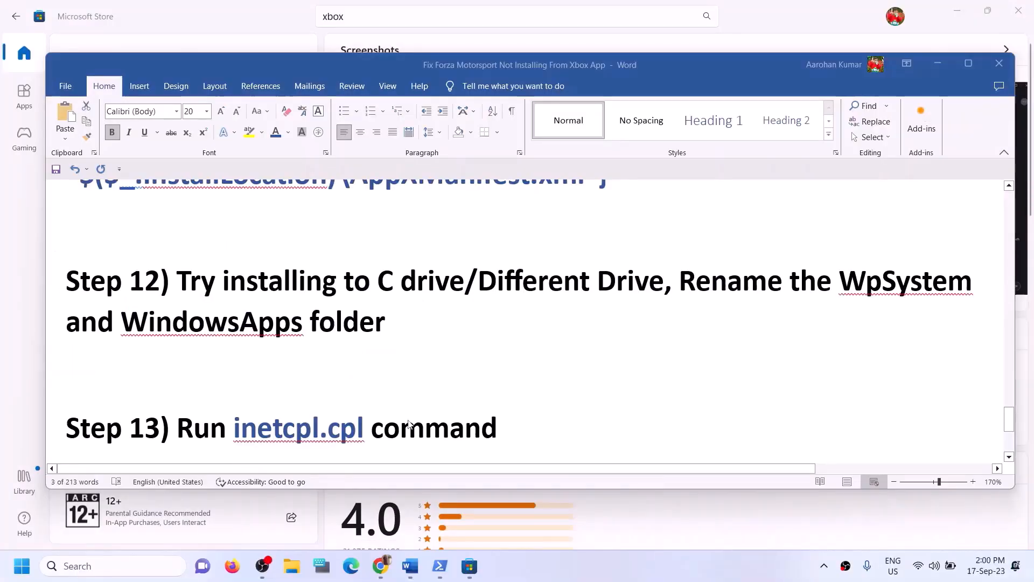
Copy the inetcpl.cpl command from Step 13 of the Word document and run it from Windows search
scroll(264, 392, "down", 1)
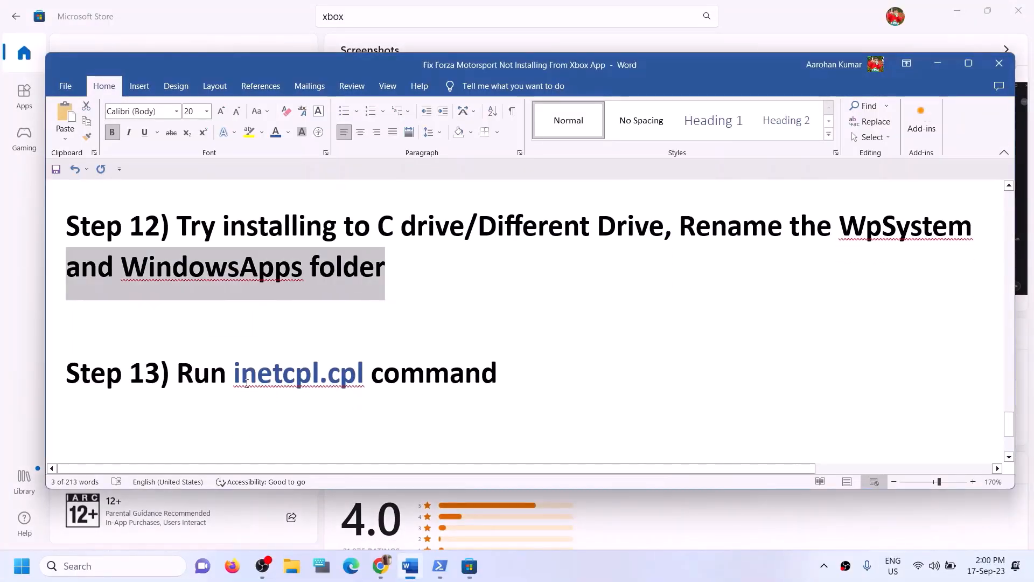
left_click_drag(246, 382, 343, 380)
key("ctrl+c")
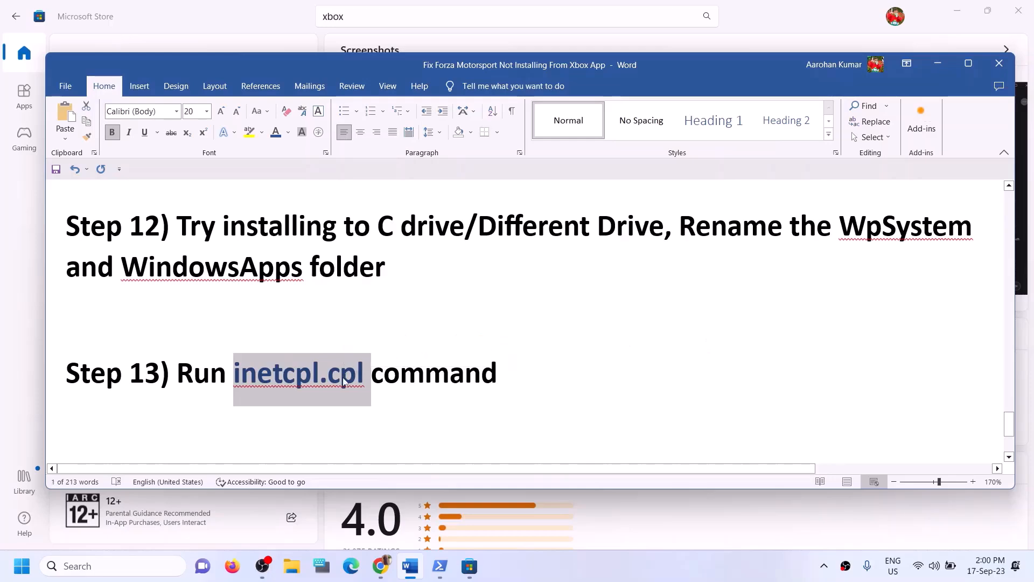
left_click(77, 567)
key("ctrl+v")
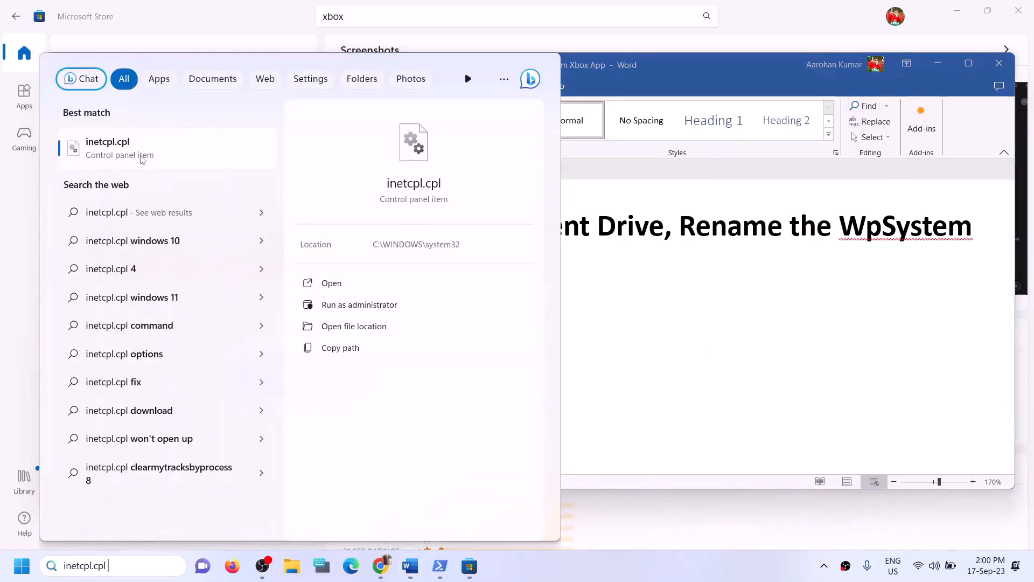
left_click(114, 158)
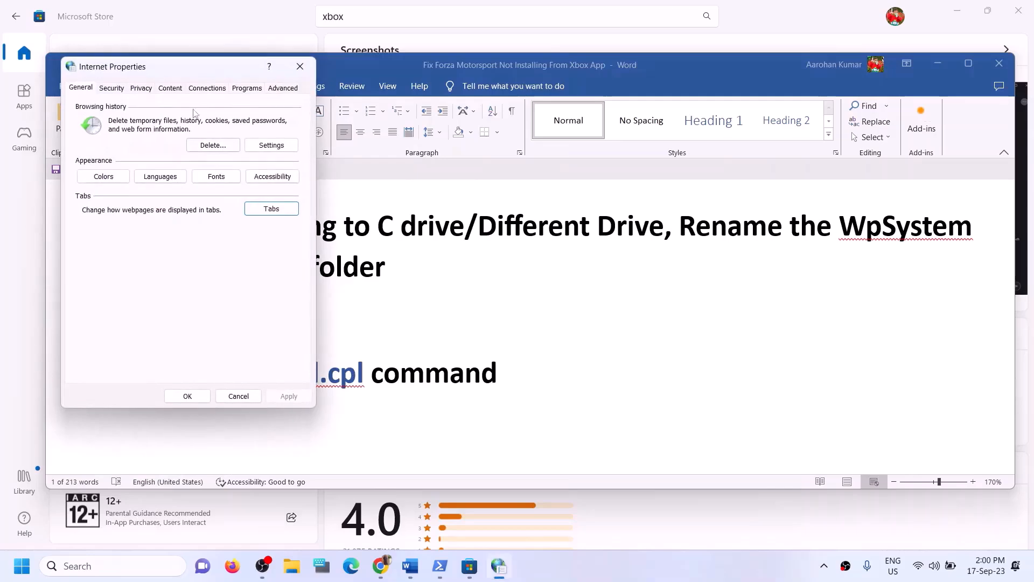
Review the Use TLS 1.0 to TLS 1.3 options in the advanced Internet Properties and accept the dialog
left_click(282, 88)
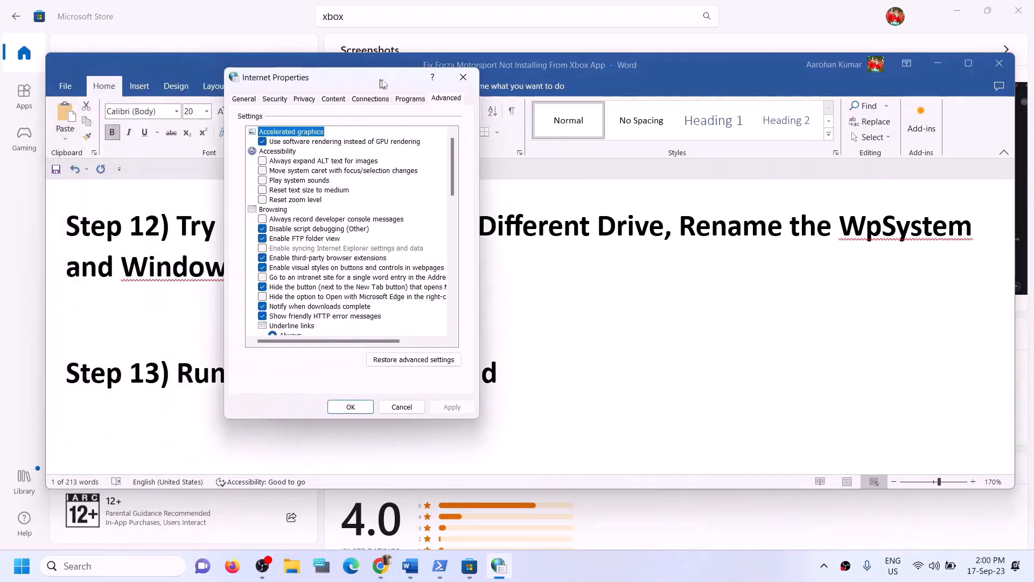
left_click_drag(218, 74, 387, 85)
scroll(345, 252, "down", 5)
scroll(343, 251, "down", 10)
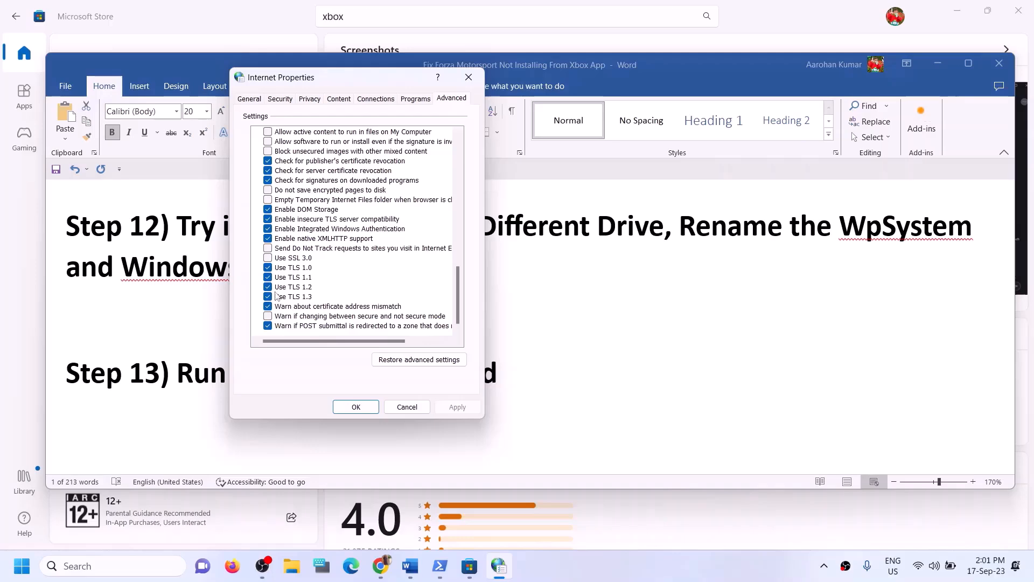
left_click(356, 407)
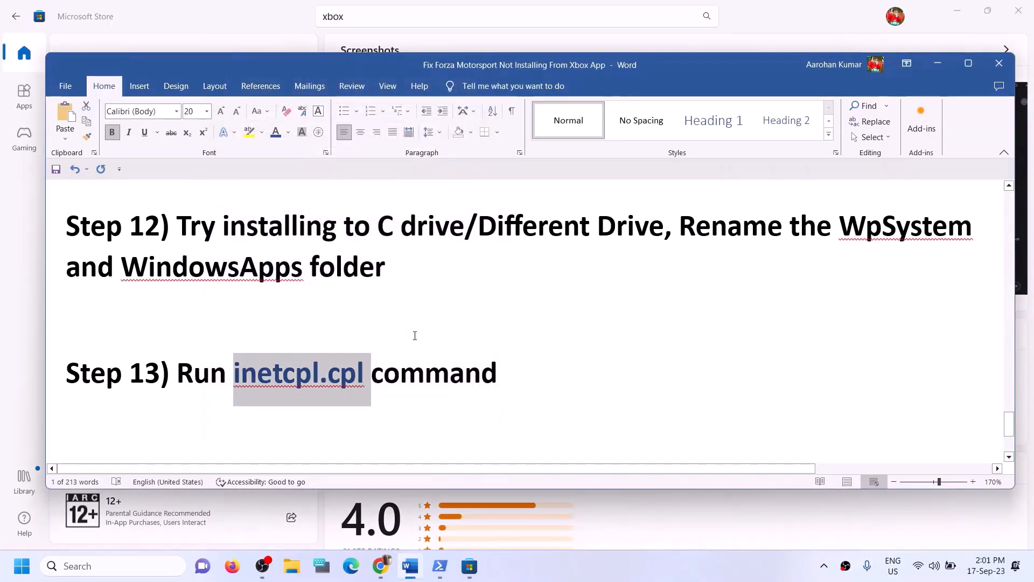
Go to Step 14 in the Word document and highlight the instruction to update Windows using the media creation tool
scroll(414, 335, "up", 1)
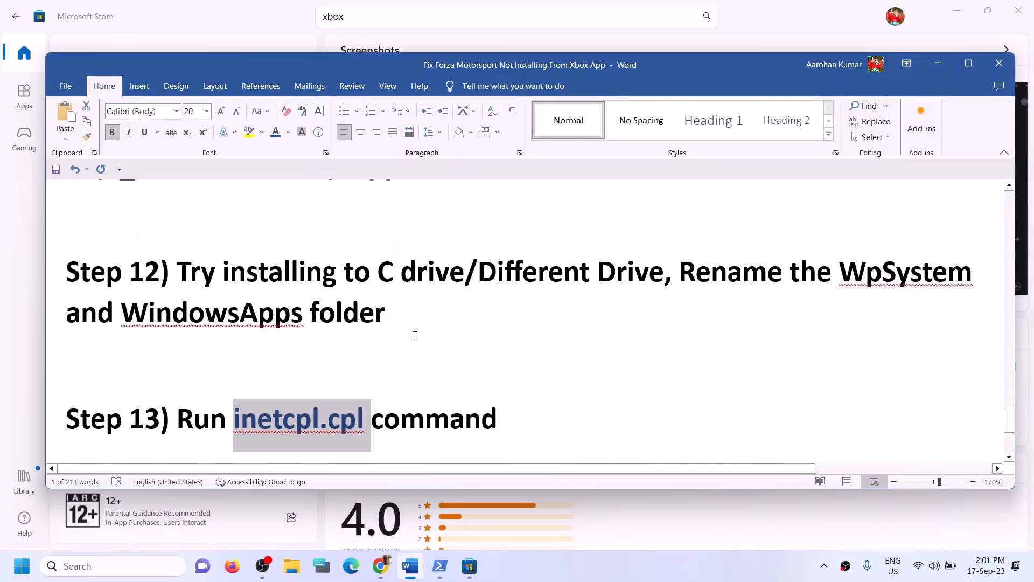
scroll(415, 336, "down", 3)
scroll(414, 336, "down", 1)
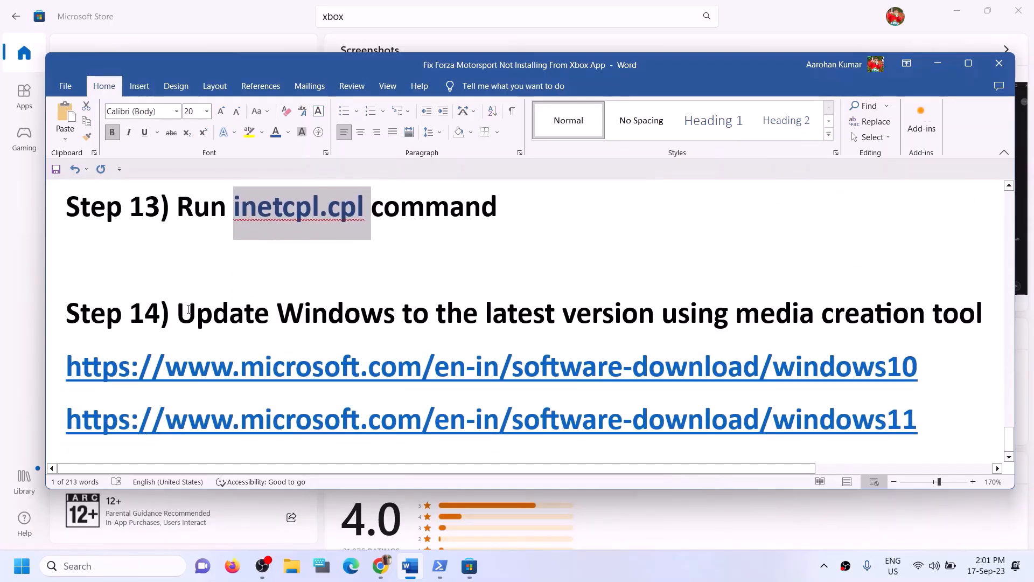
left_click_drag(188, 309, 953, 320)
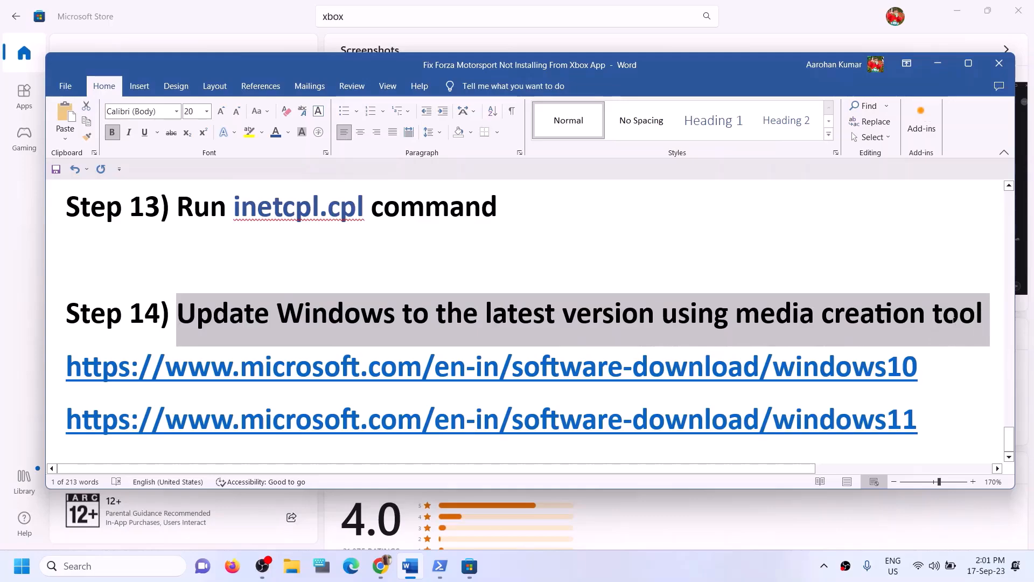
left_click(677, 576)
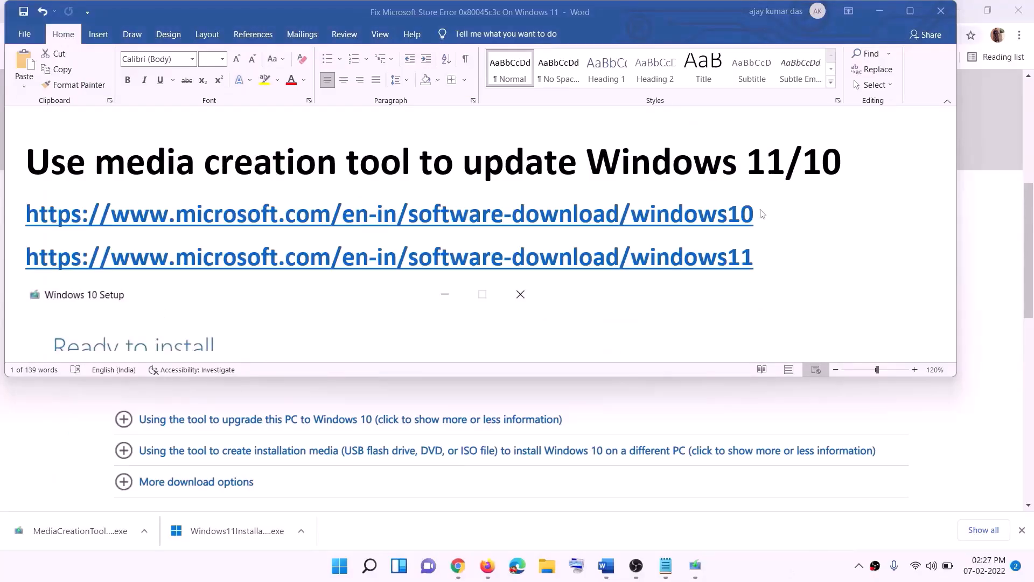
Highlight the Windows 10 and Windows 11 software-download links in the Word document and minimize its window
left_click(761, 211)
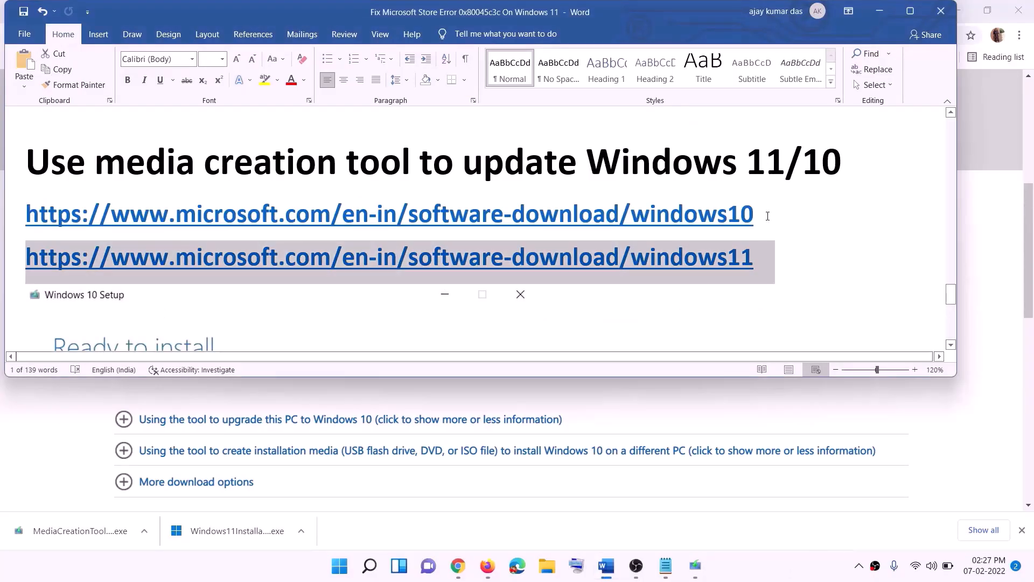
triple_click(767, 215)
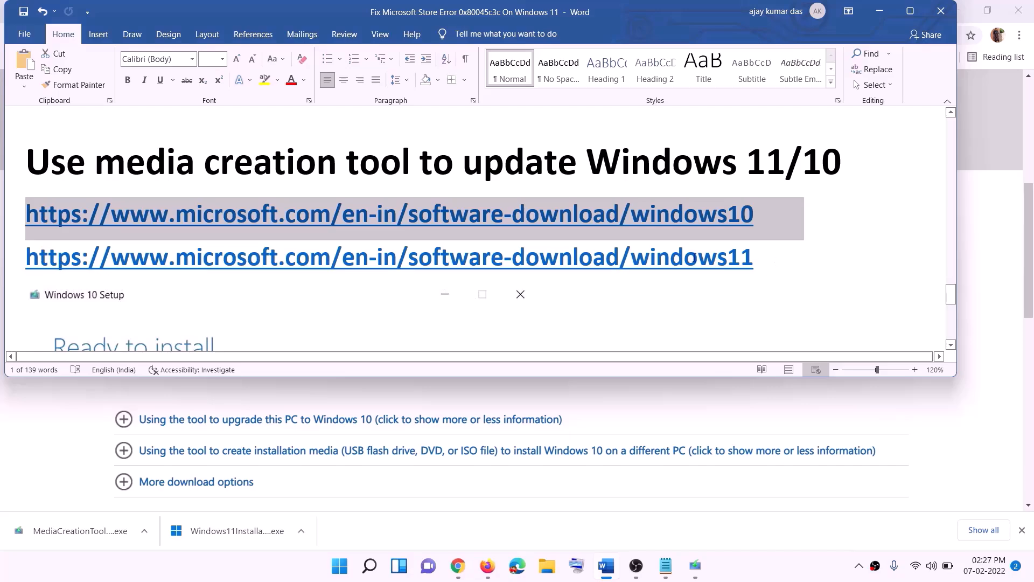
left_click_drag(775, 264, 156, 260)
left_click(882, 12)
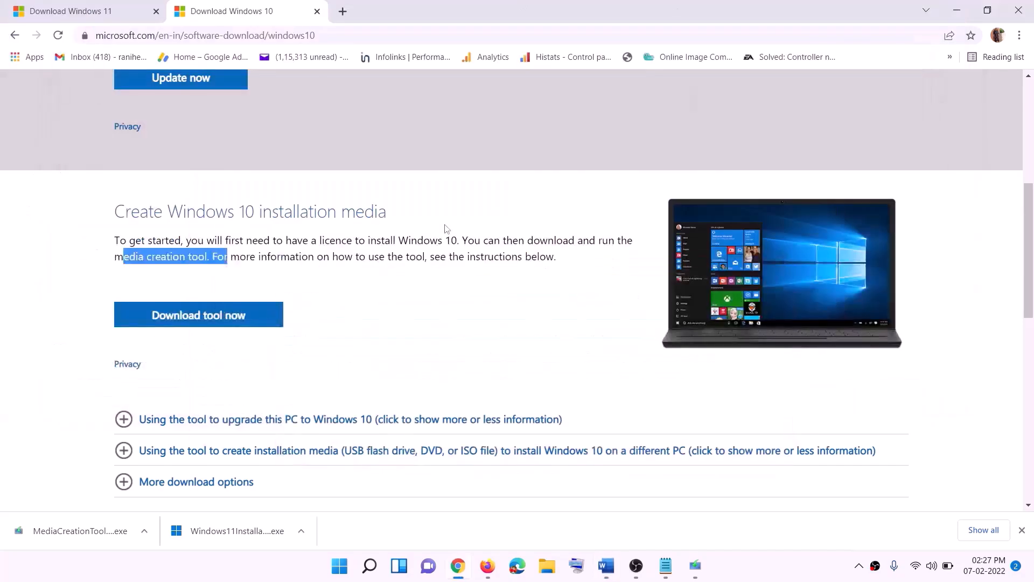
Download the media creation tool from the Create Windows 10 installation media section of the Microsoft page
scroll(441, 254, "up", 6)
scroll(319, 197, "down", 5)
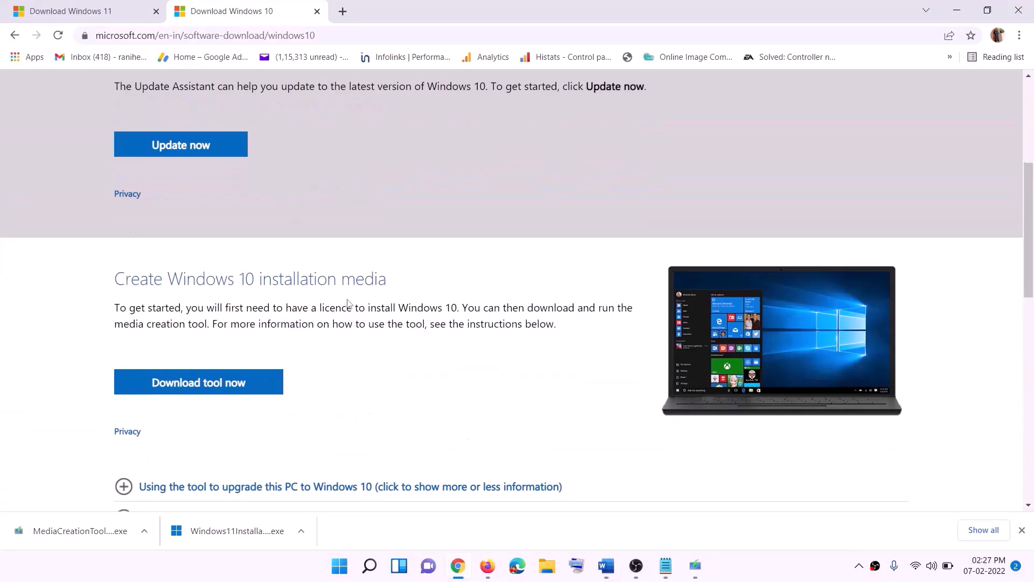
left_click_drag(119, 324, 231, 324)
scroll(345, 302, "down", 2)
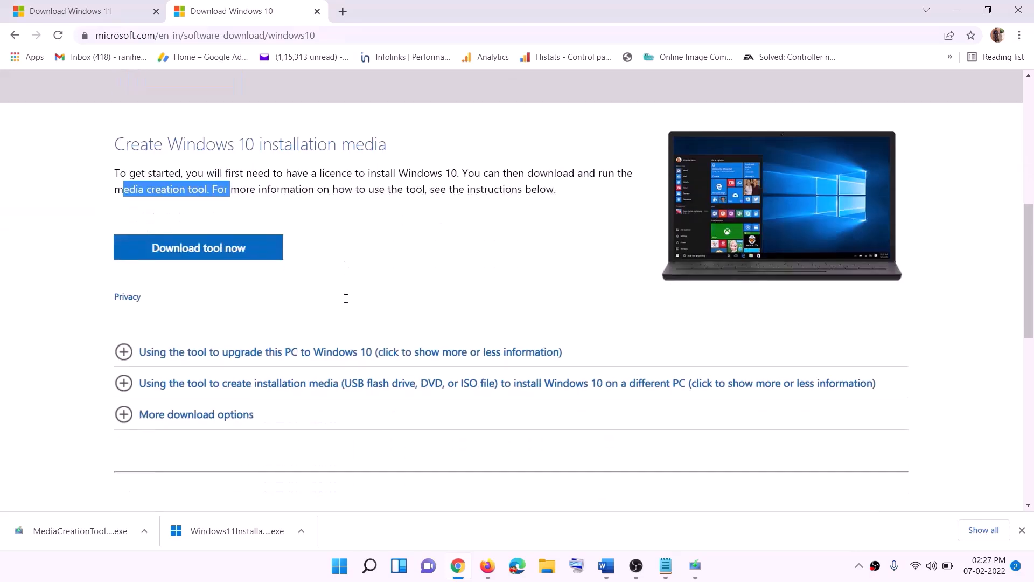
left_click(199, 254)
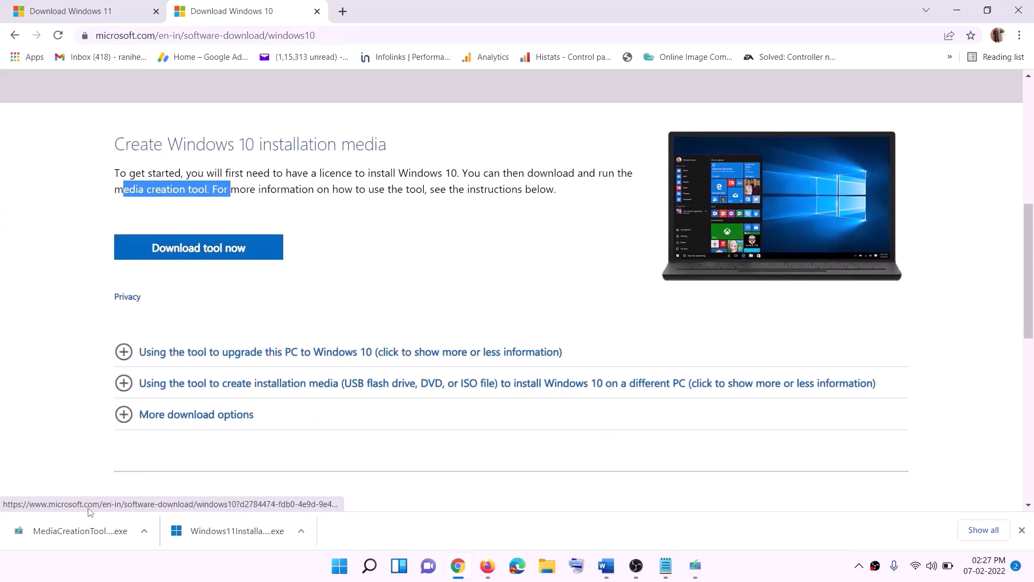
Accept the Windows 10 Setup license terms and proceed with the Upgrade this PC now option
left_click(696, 566)
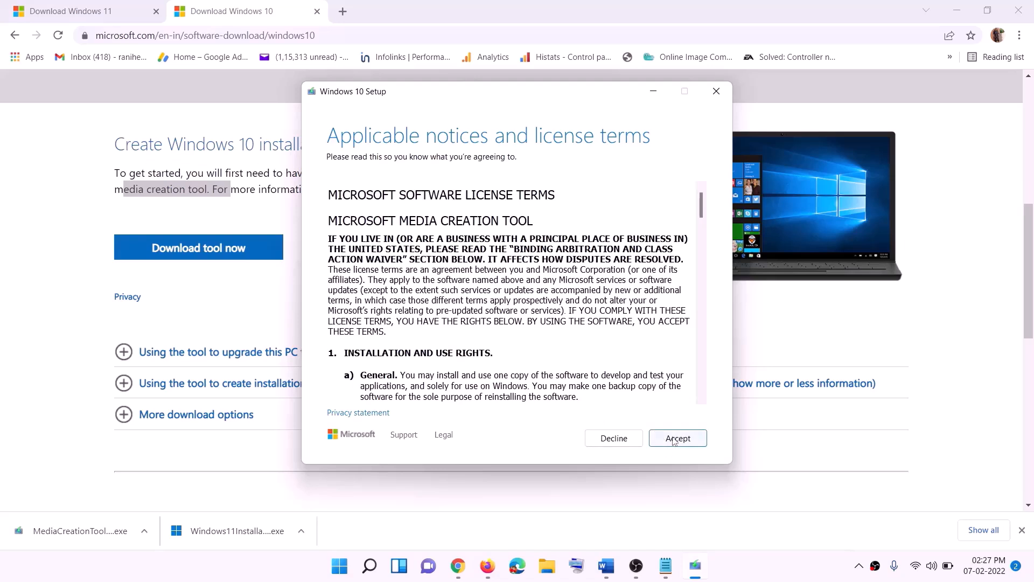
left_click(673, 439)
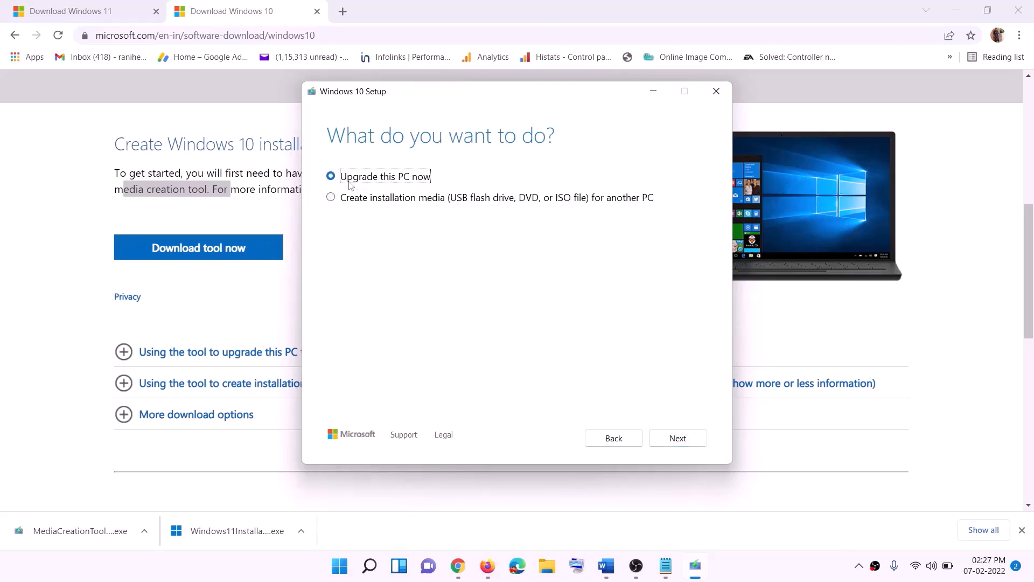
left_click(675, 438)
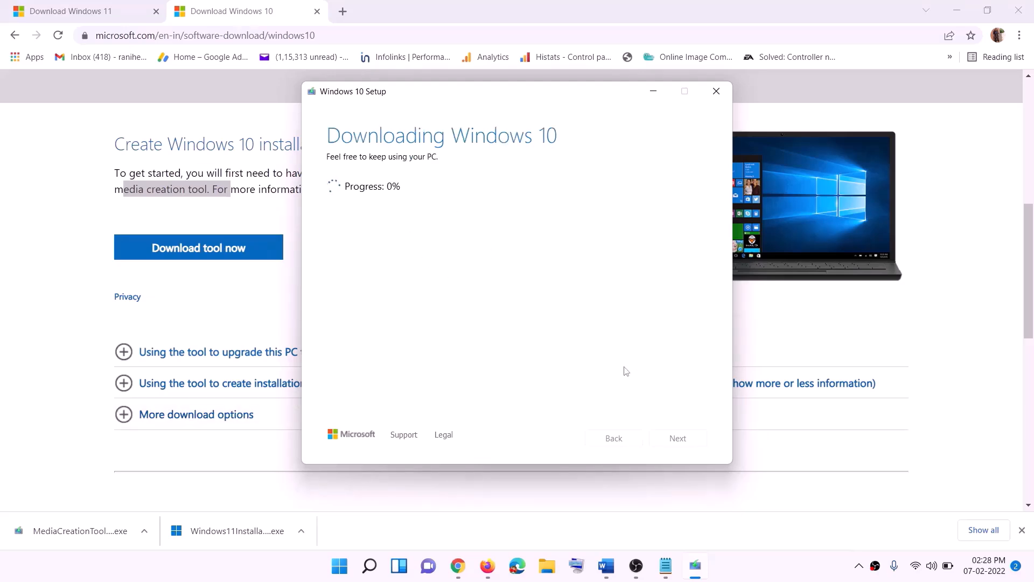
Switch to the Word document, maximize it and examine the Ready to install screenshot with its keep-files choice and Install option
left_click(764, 578)
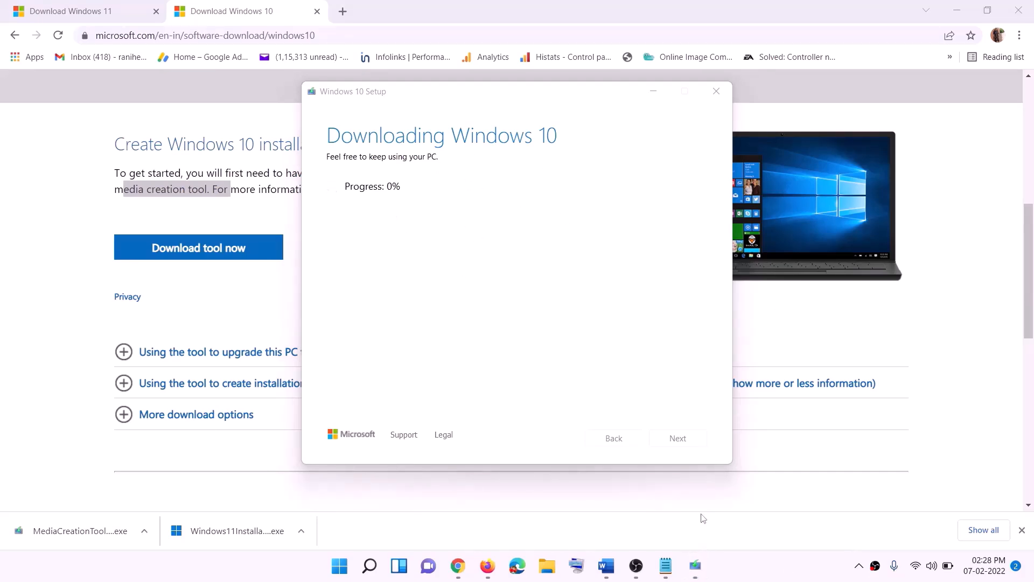
left_click(613, 573)
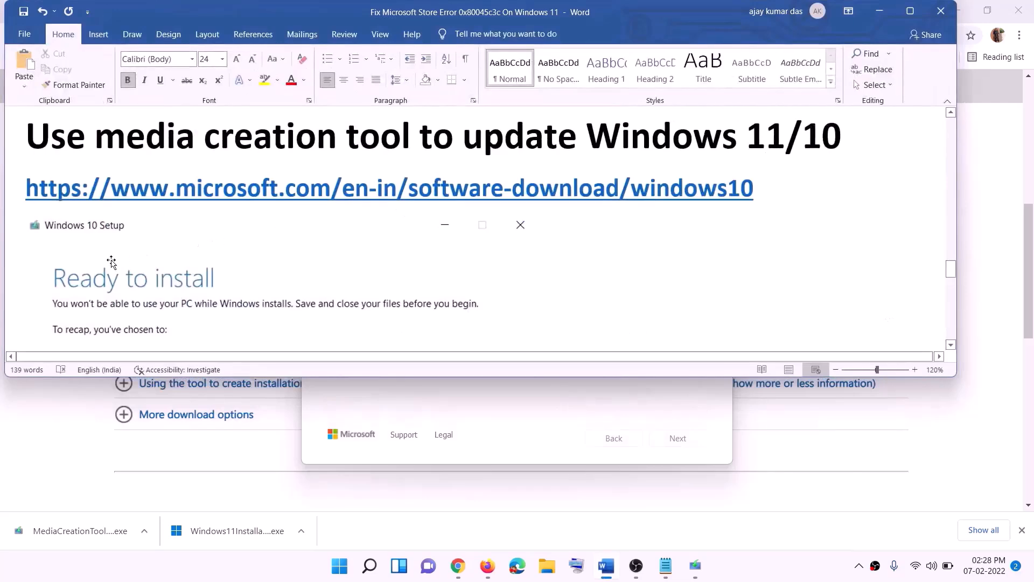
scroll(110, 264, "down", 1)
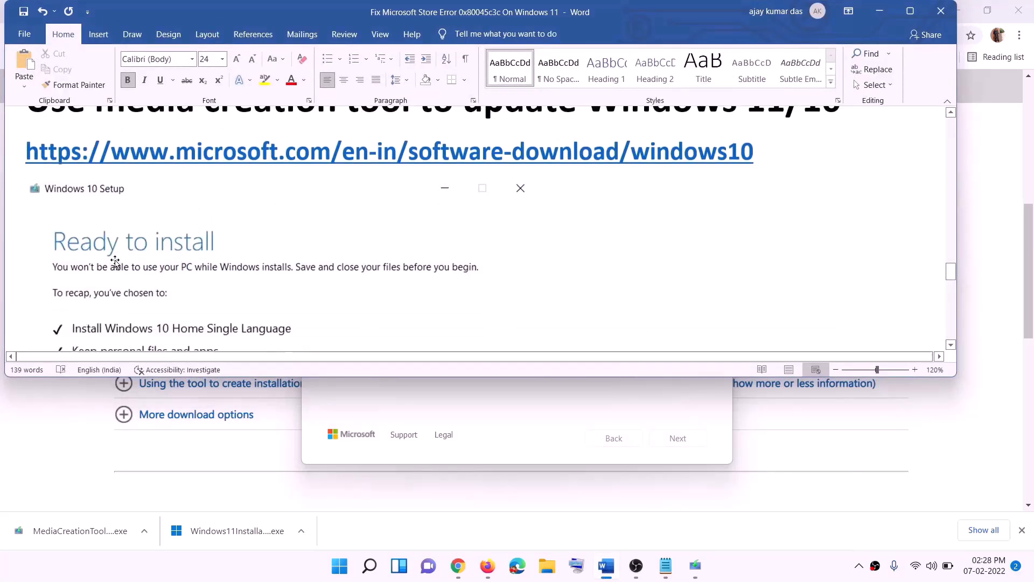
left_click(910, 11)
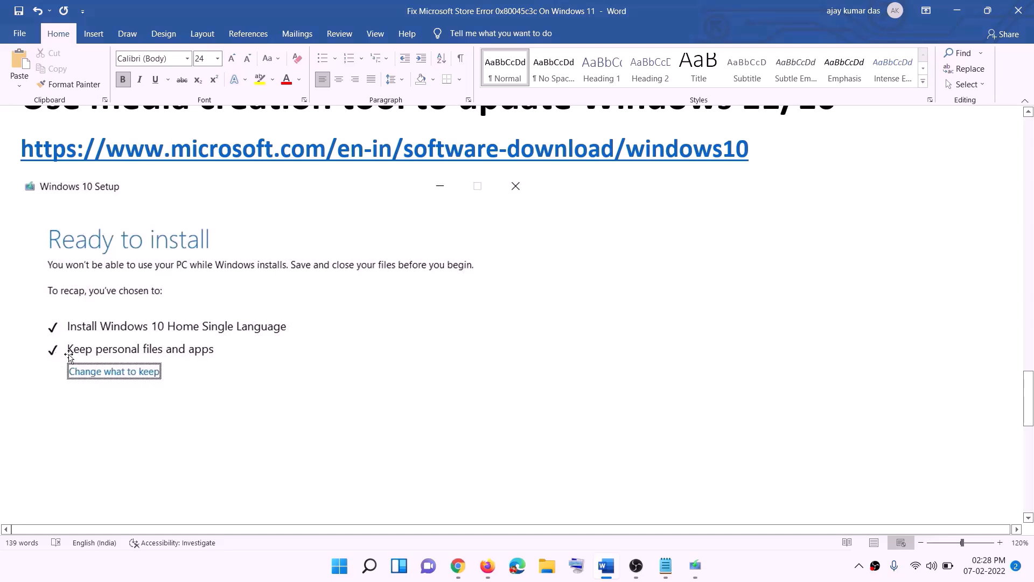
scroll(531, 374, "down", 3)
scroll(532, 376, "down", 1)
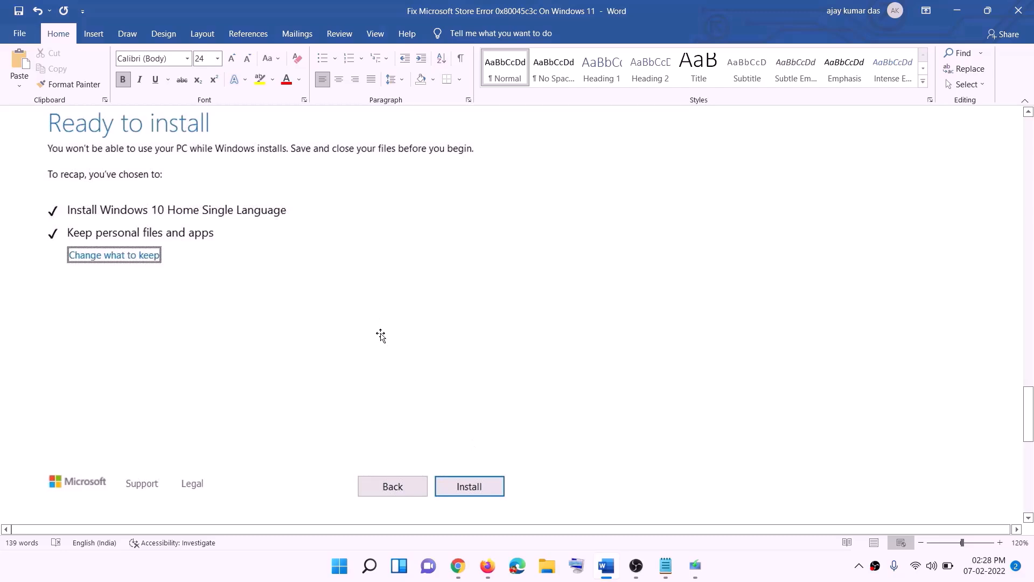
Switch to Chrome and download the media creation tool from the Create Windows 11 Installation Media section of the Download Windows 11 page
scroll(423, 334, "up", 2)
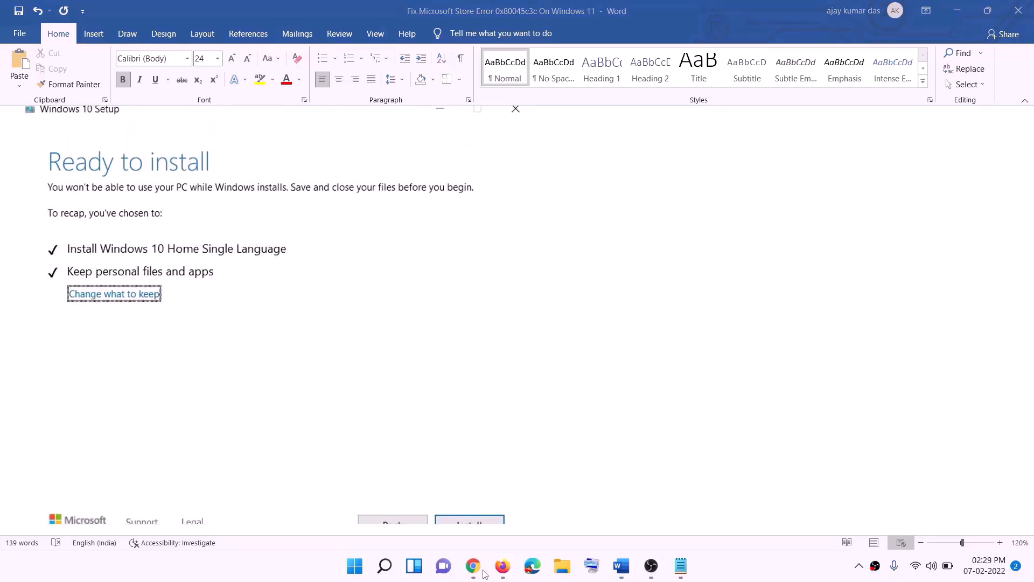
left_click(472, 566)
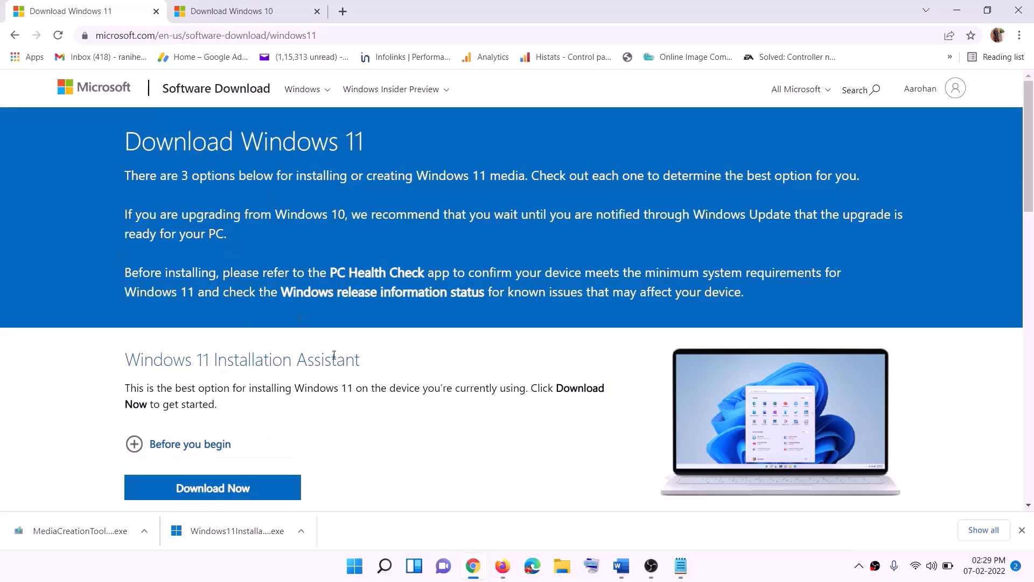
scroll(334, 355, "down", 5)
left_click(197, 320)
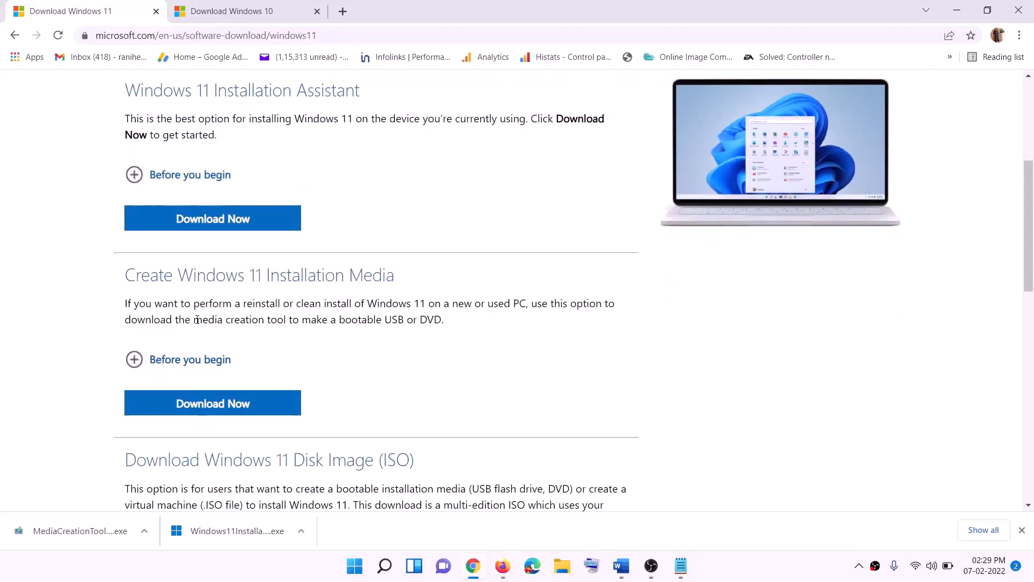
left_click_drag(197, 320, 299, 320)
left_click(205, 408)
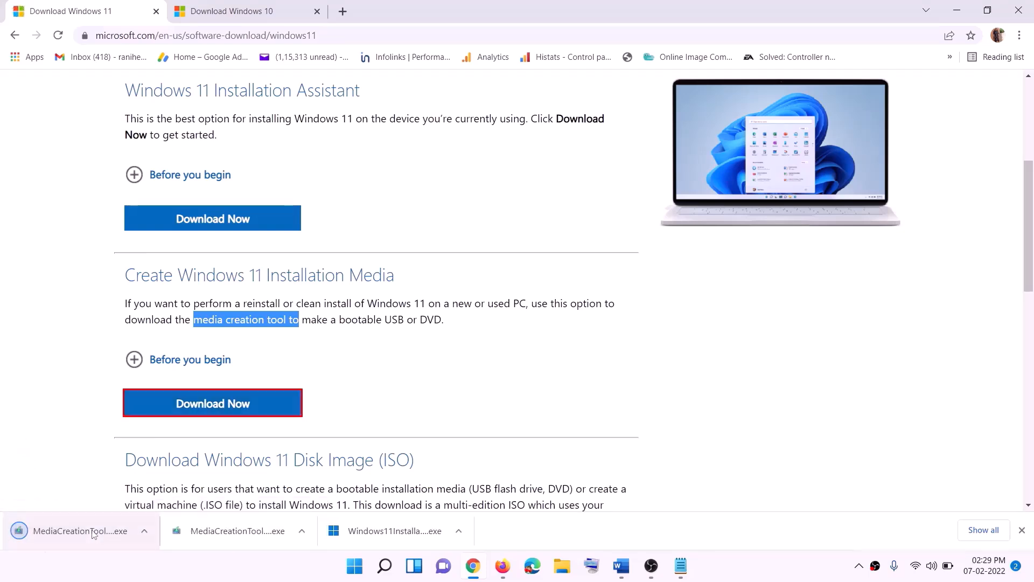
Run the downloaded Windows 11 media creation tool with administrator permission, accept the license terms and keep the recommended language and edition
left_click(73, 537)
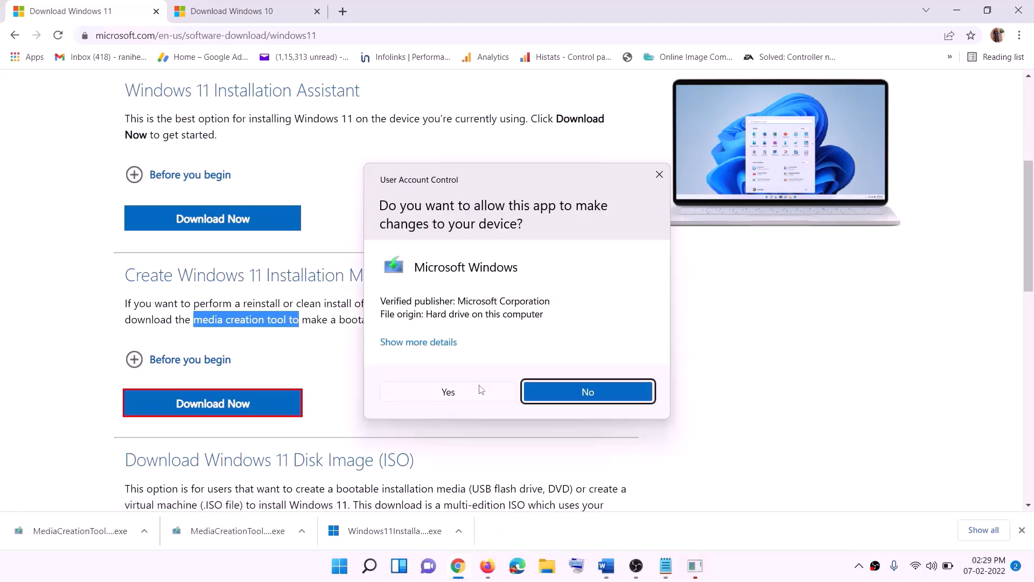
left_click(448, 392)
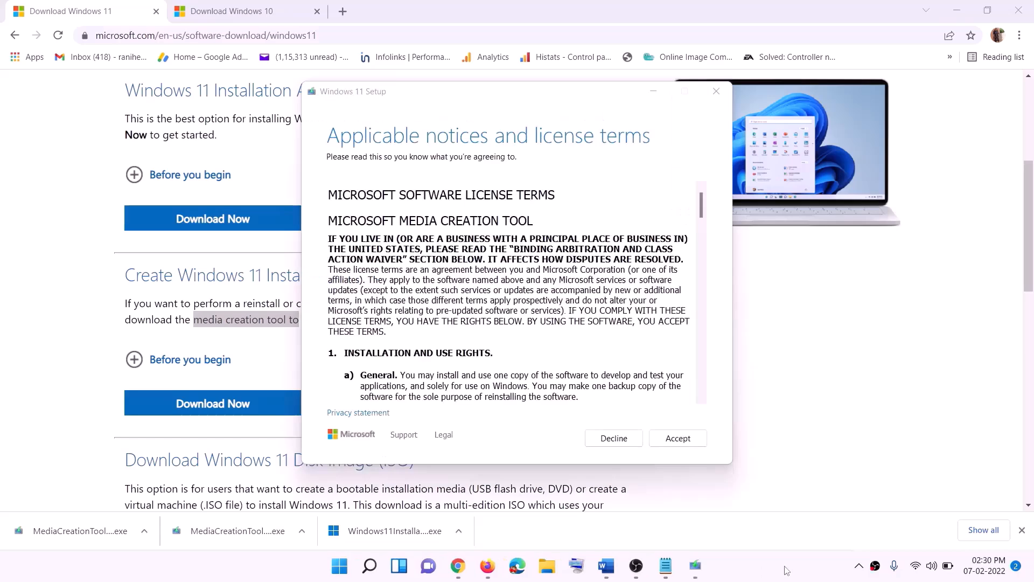
left_click(665, 438)
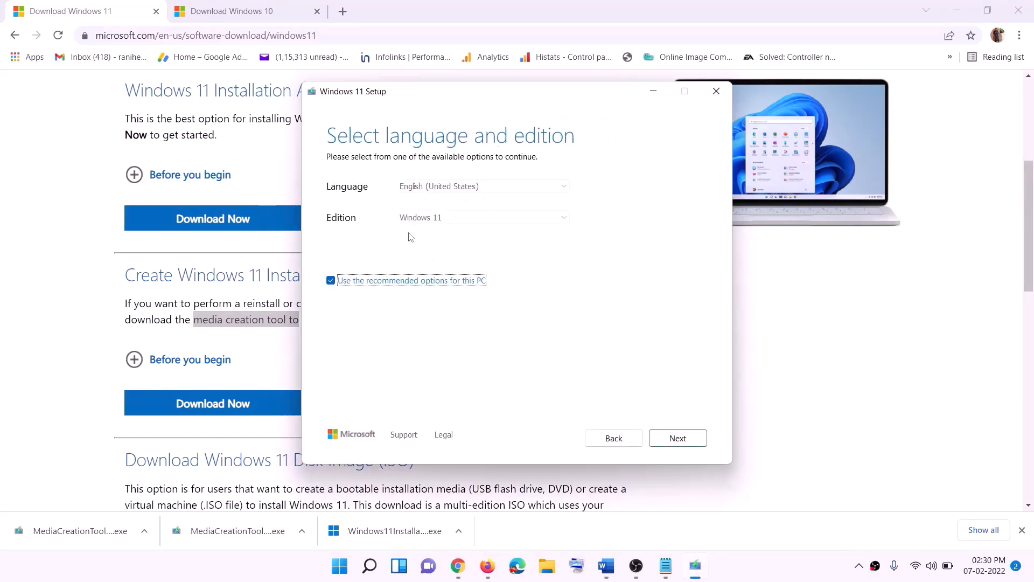
left_click(670, 438)
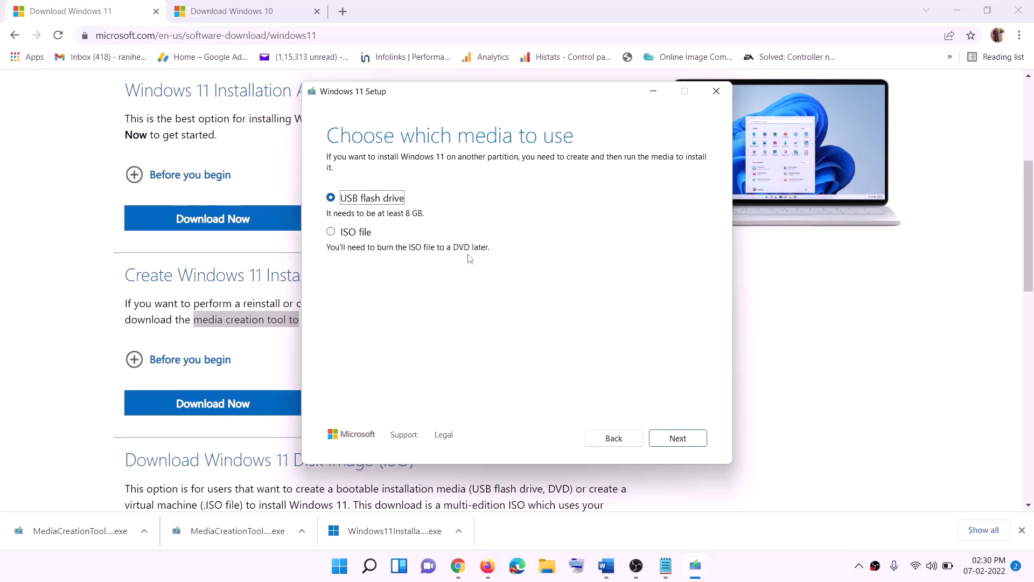
Choose ISO file as the media to use and save it to the Desktop as Windows
left_click(342, 232)
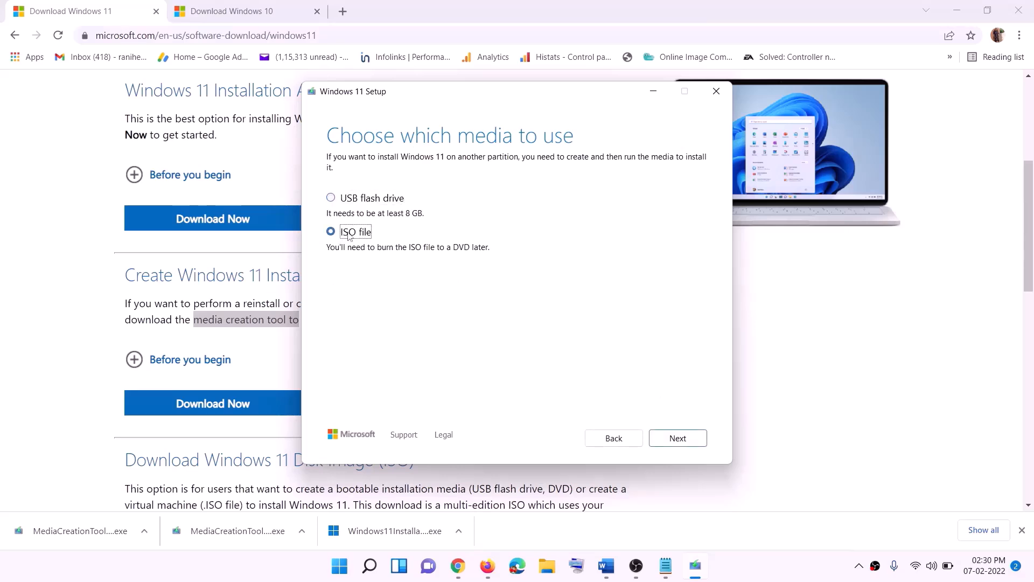
left_click(678, 438)
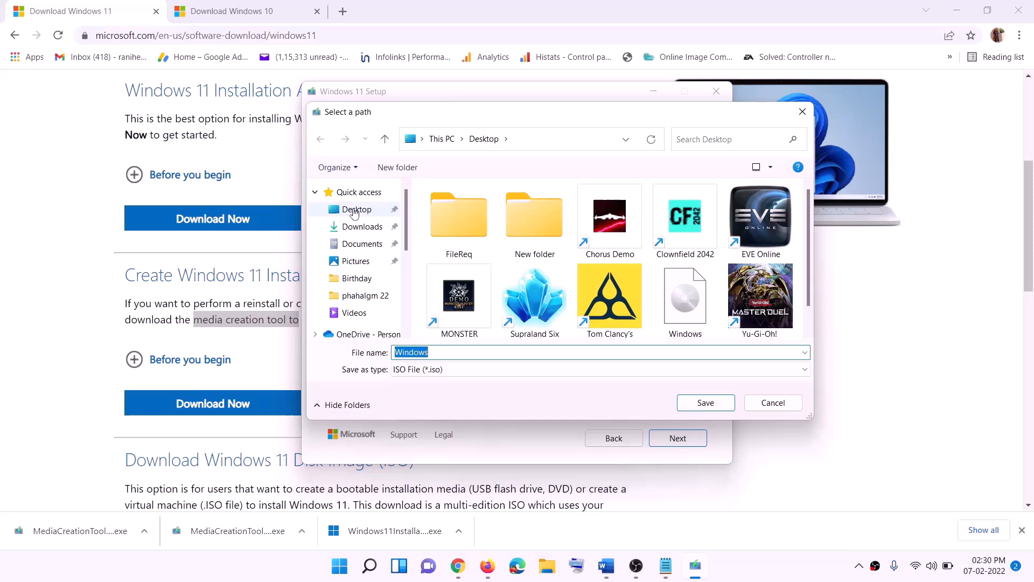
left_click(354, 210)
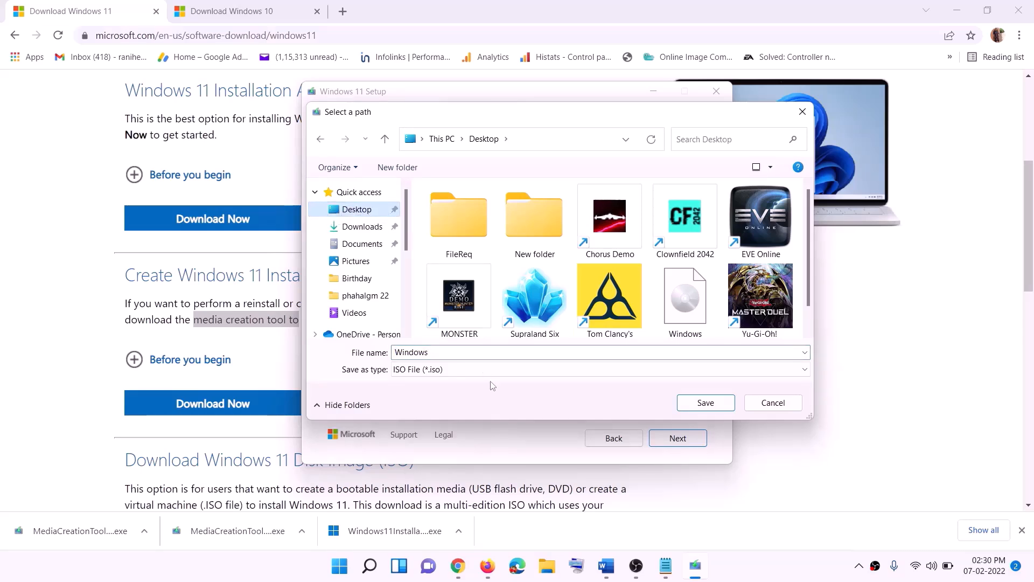
left_click(705, 403)
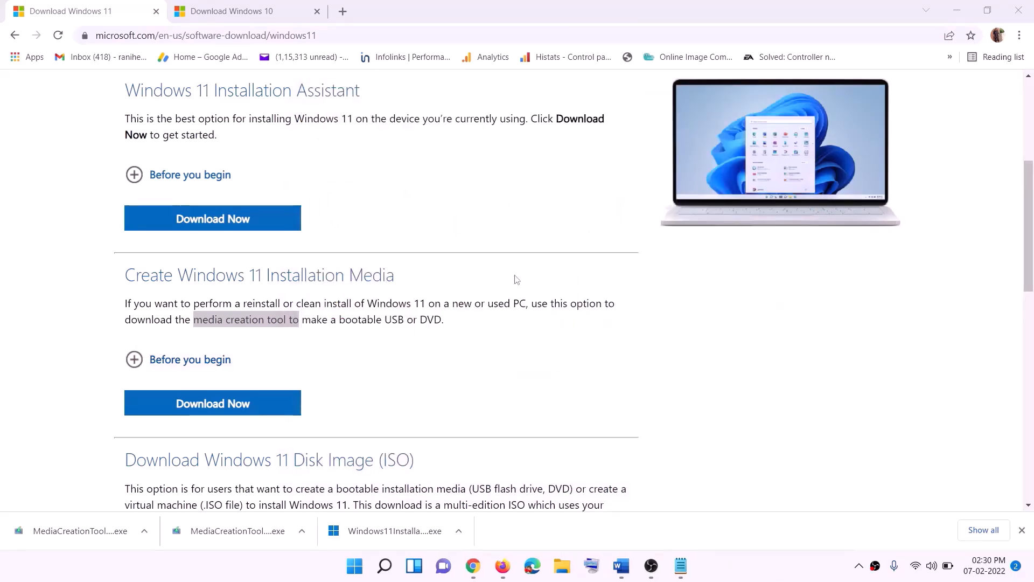
Show the desktop, move the Windows ISO file to the Firefox icon's column and open it as a mounted drive
key("super+d")
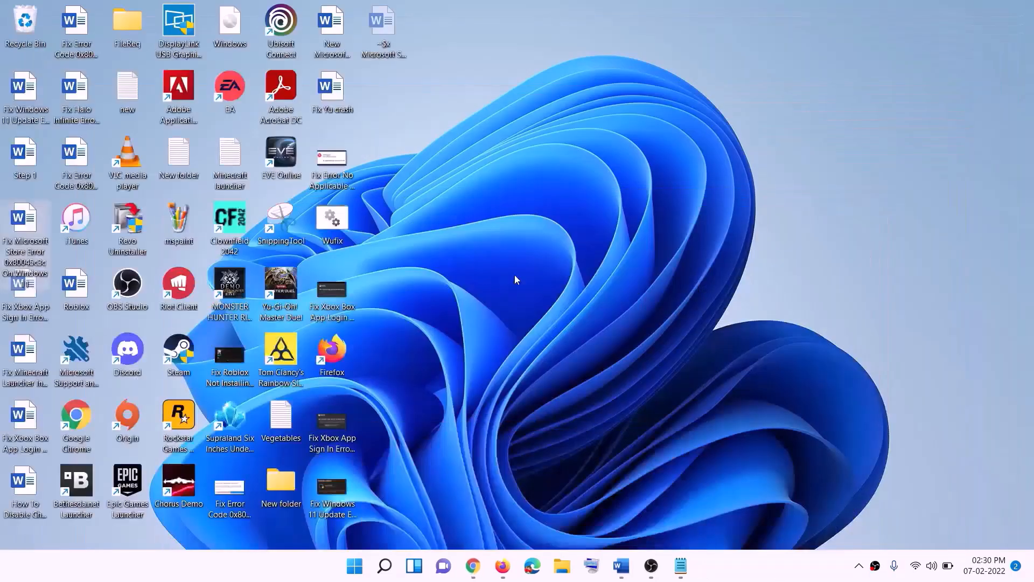
left_click_drag(235, 27, 418, 319)
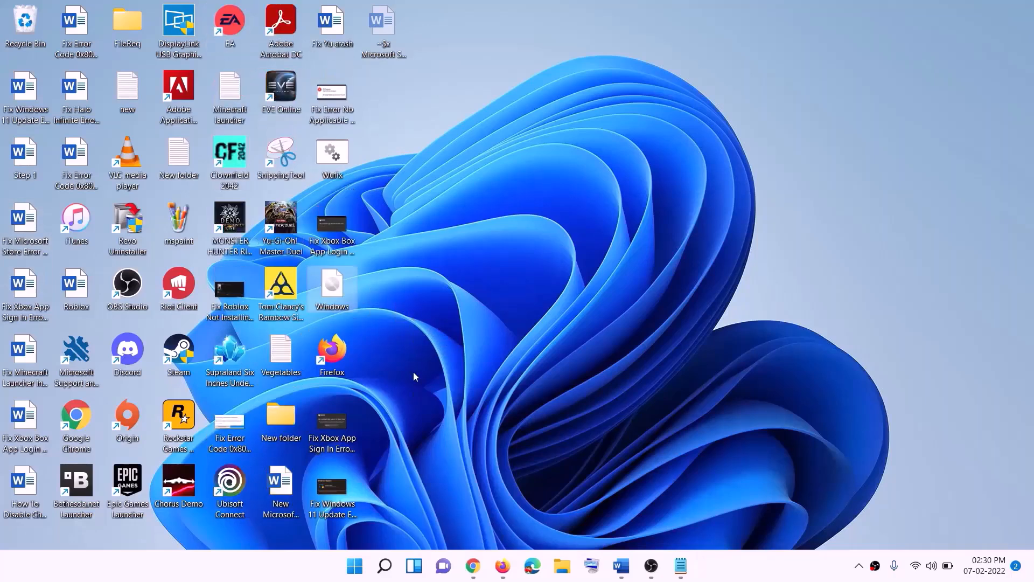
double_click(335, 294)
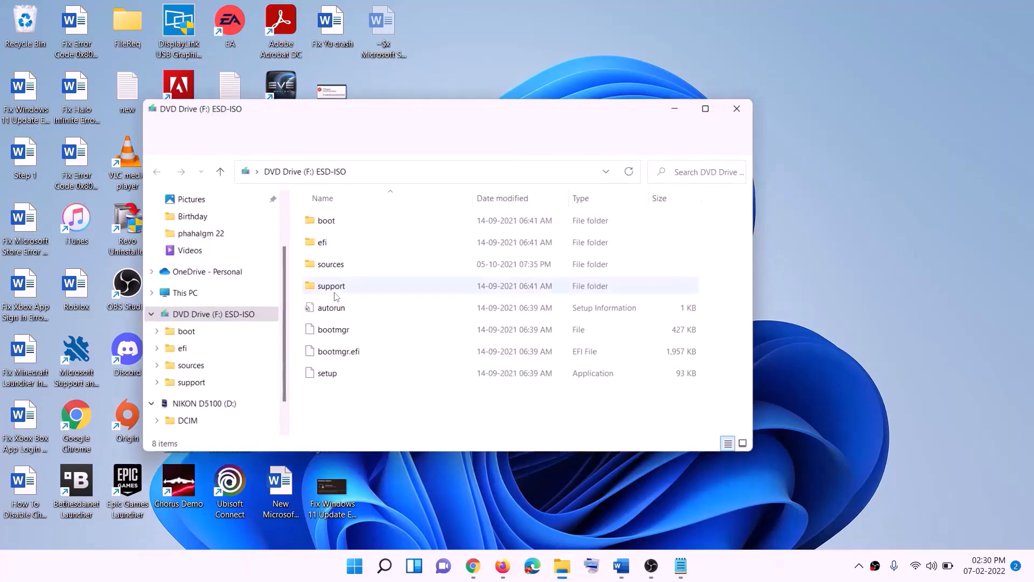
Run setup from the mounted ESD-ISO drive with administrator permission and proceed past the Install Windows 11 page
left_click(327, 376)
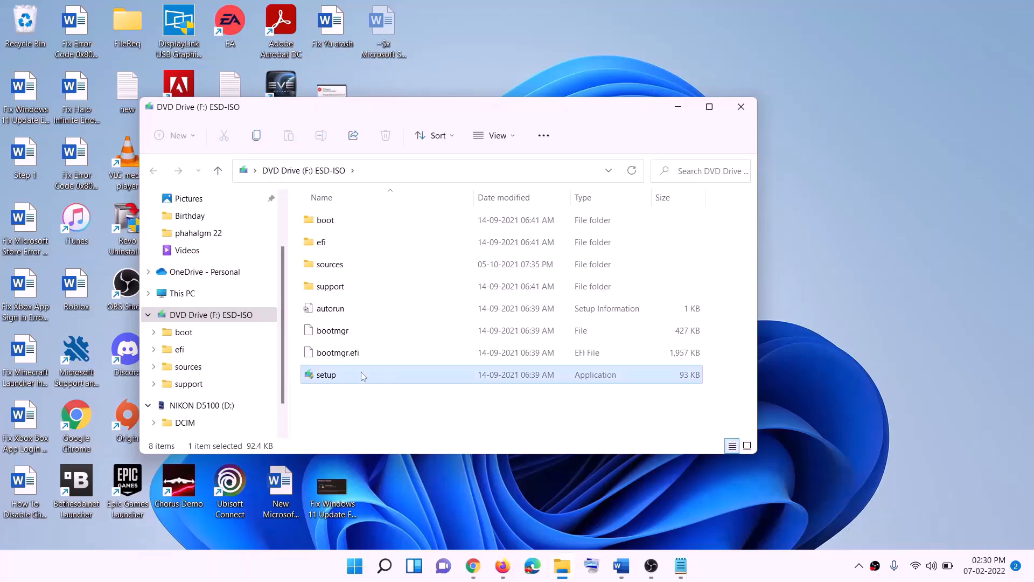
double_click(353, 373)
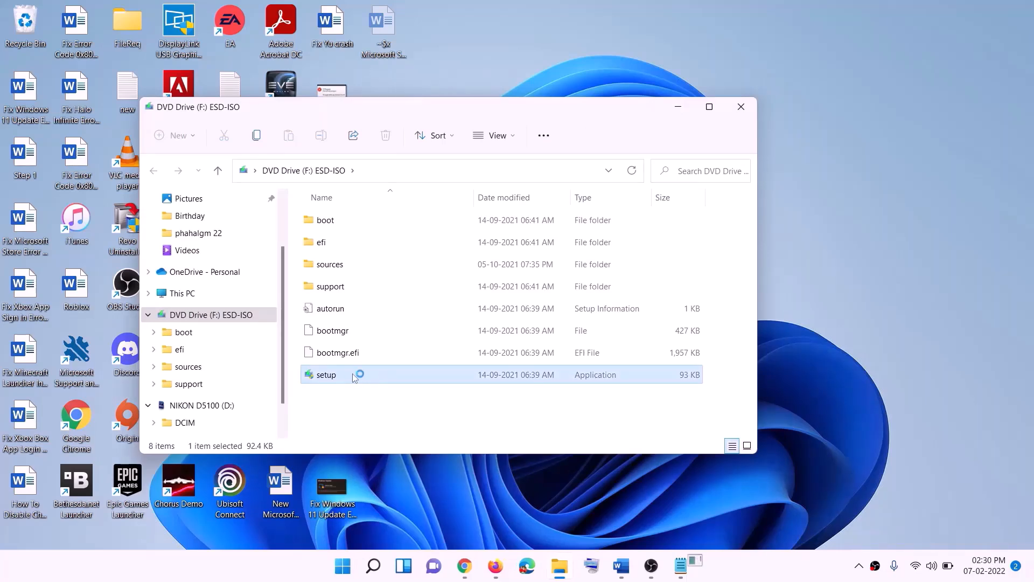
left_click(425, 416)
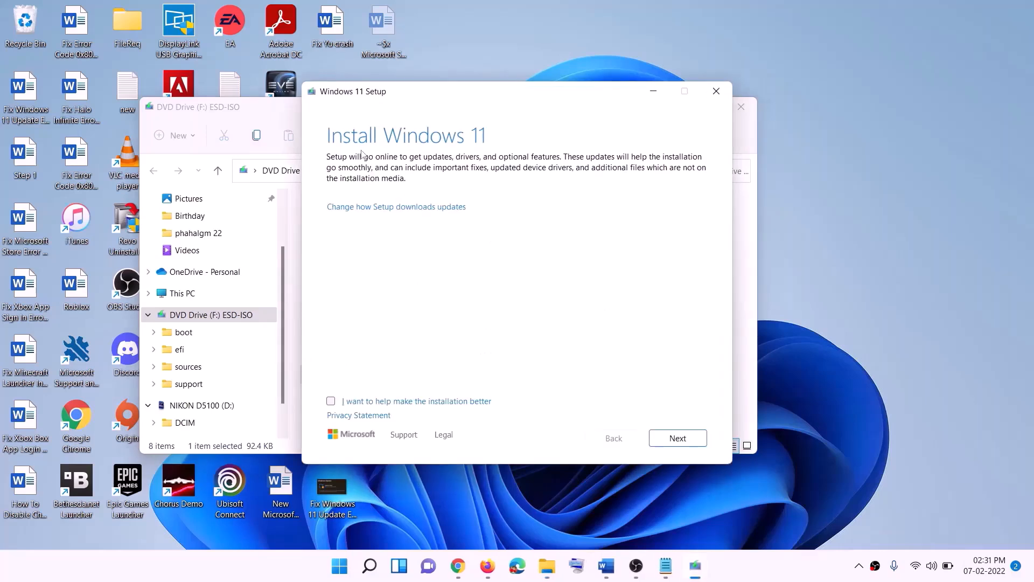
left_click(691, 437)
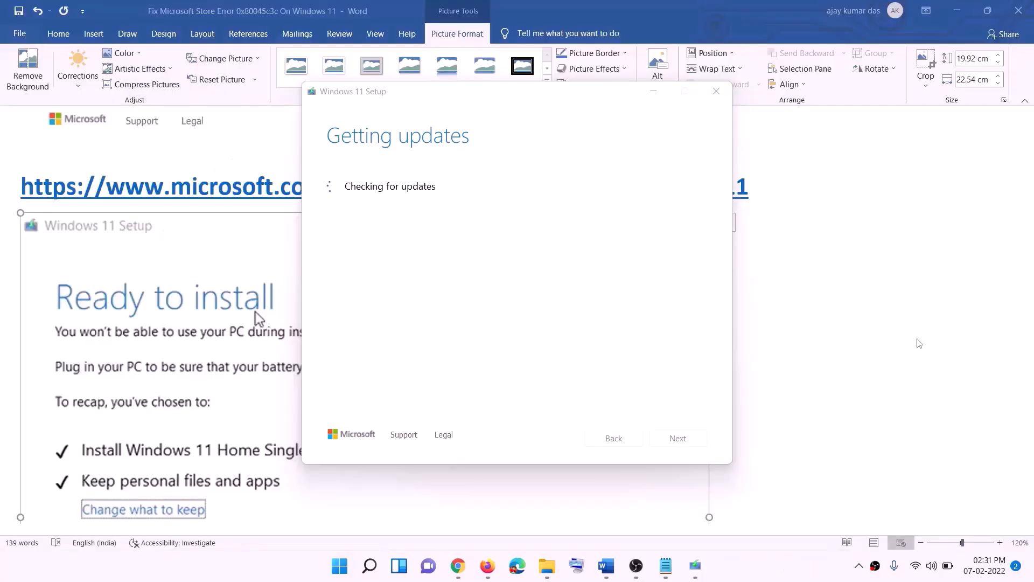
Bring the Word document forward and examine the Windows 11 Ready to install screenshot with its keep-files choice and Install option
left_click(856, 339)
scroll(287, 244, "down", 3)
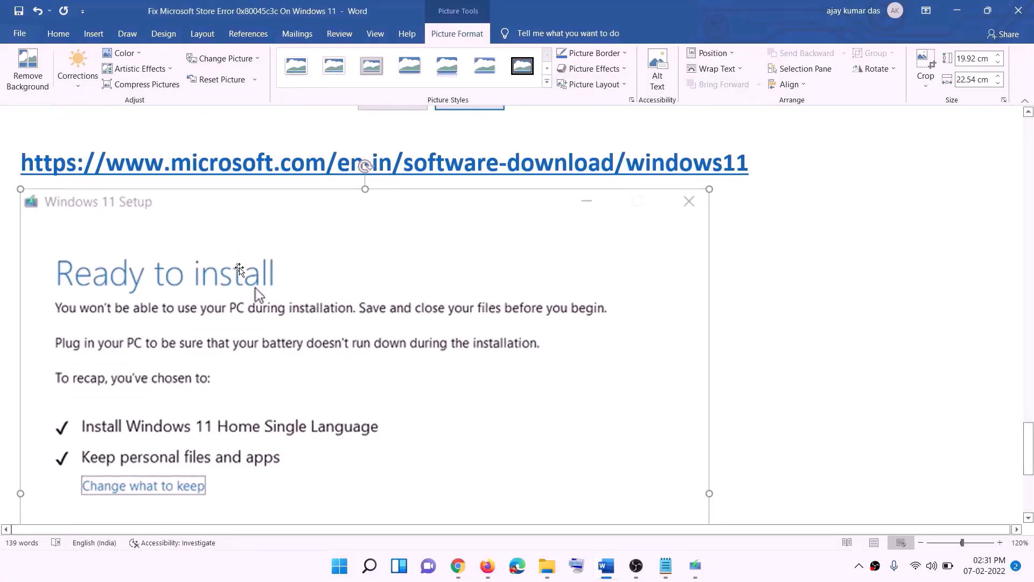
scroll(286, 198, "down", 1)
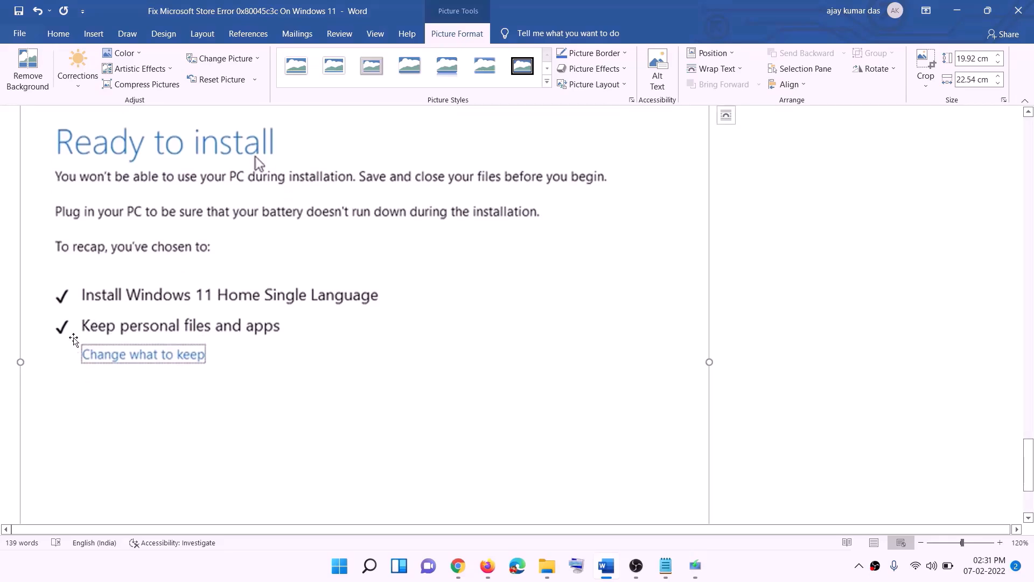
scroll(557, 428, "down", 3)
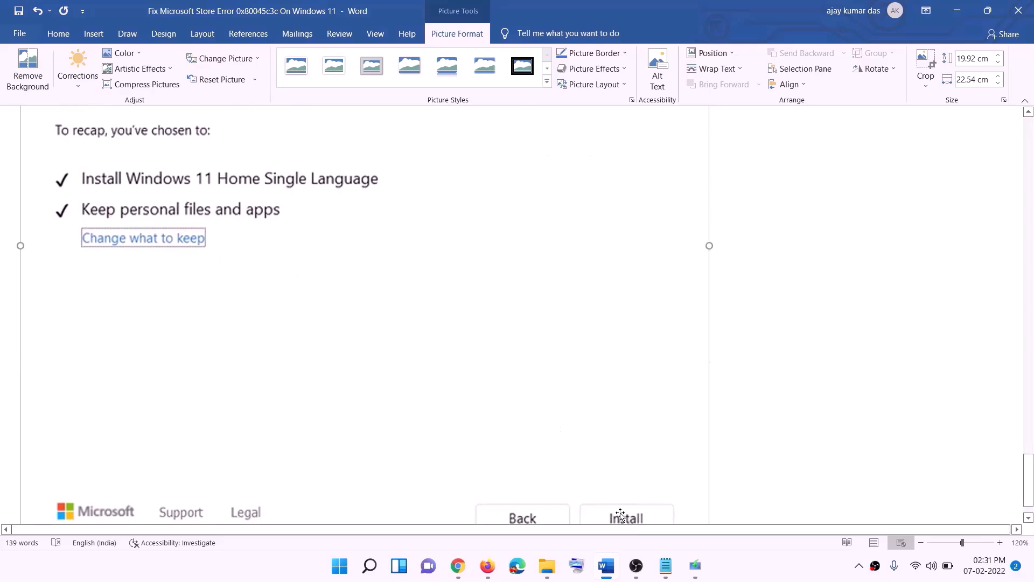
scroll(550, 404, "up", 7)
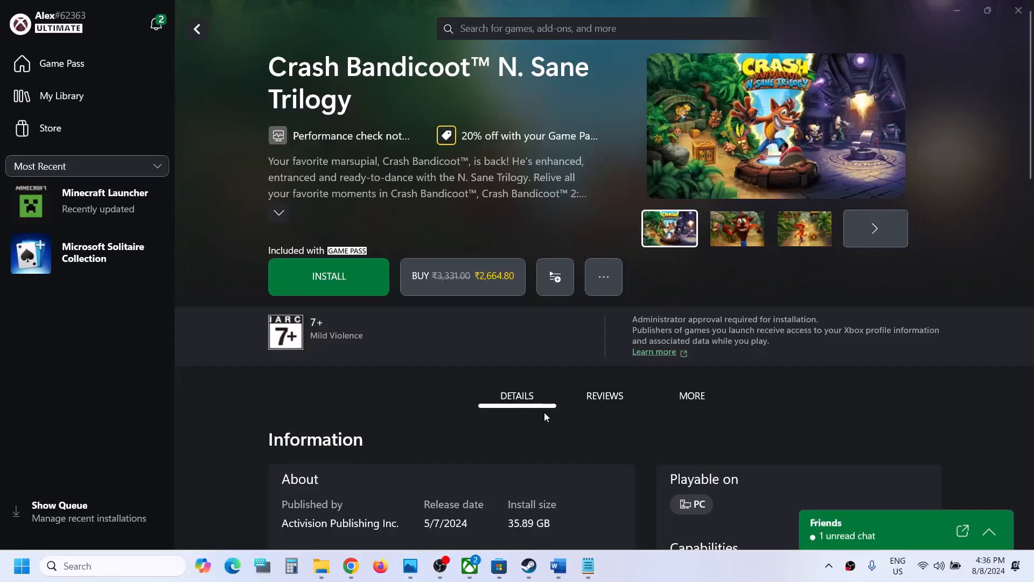
Switch to the Xbox app and install Crash Bandicoot N. Sane Trilogy to C:\XboxGames without a desktop shortcut
left_click(358, 290)
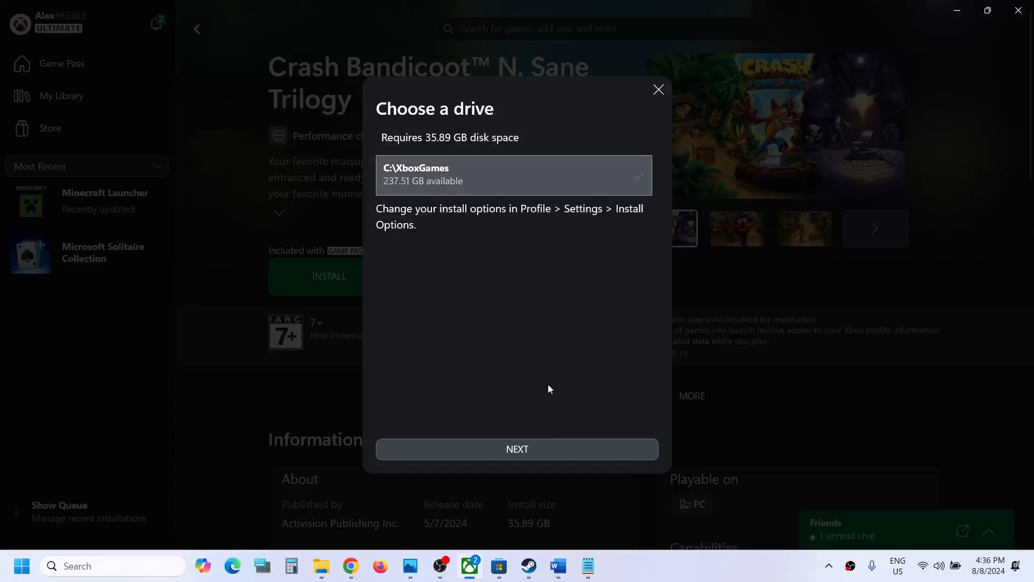
left_click(521, 449)
left_click(585, 453)
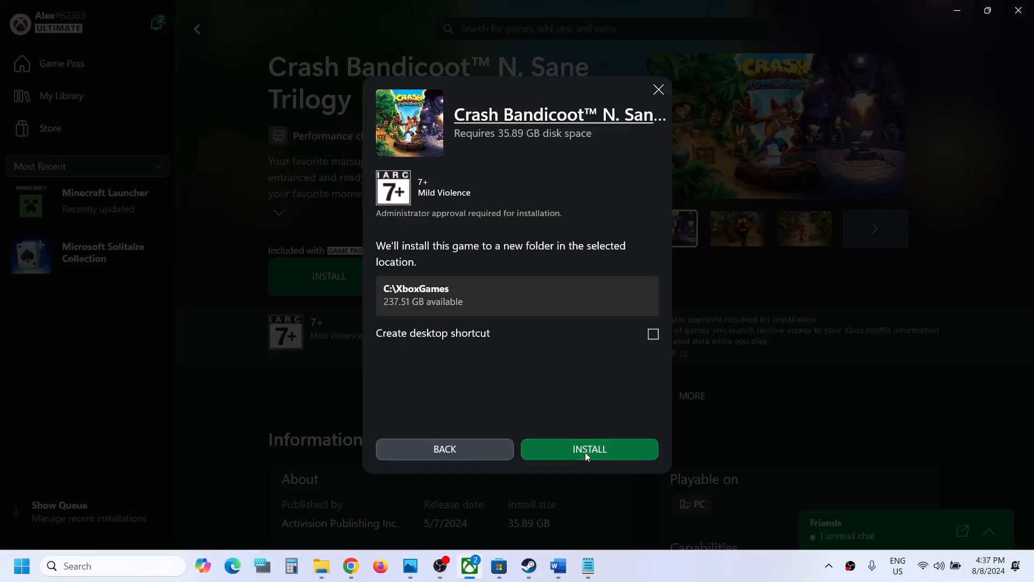